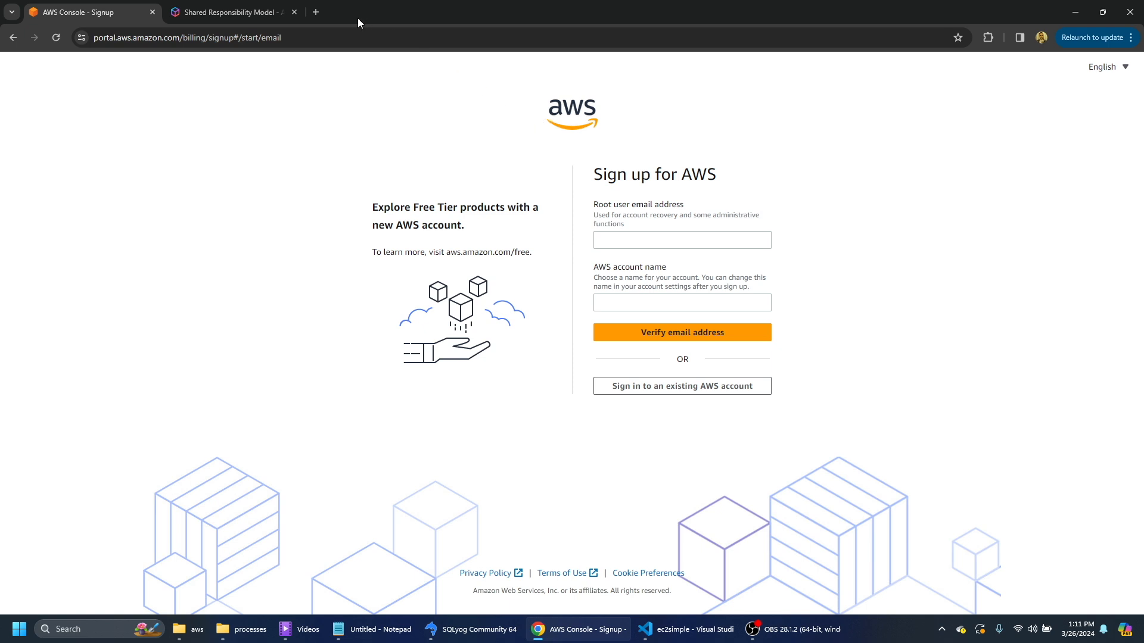
- Open the aws.amazon.com website in a new browser tab and go to its sign-in page
click(316, 12)
text(aws)
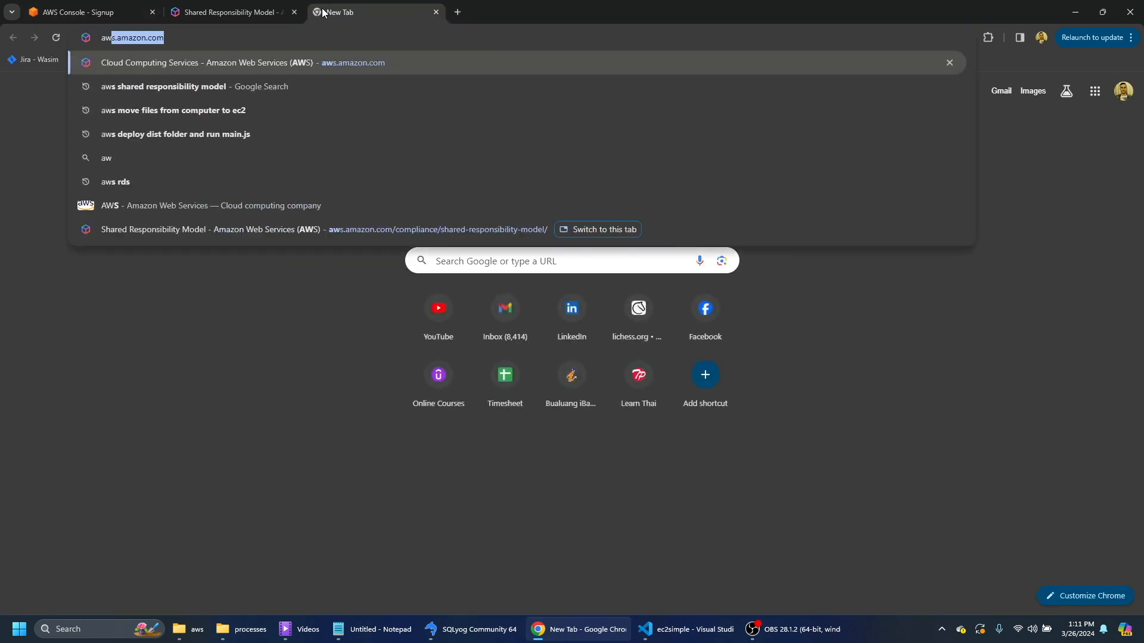
click(377, 65)
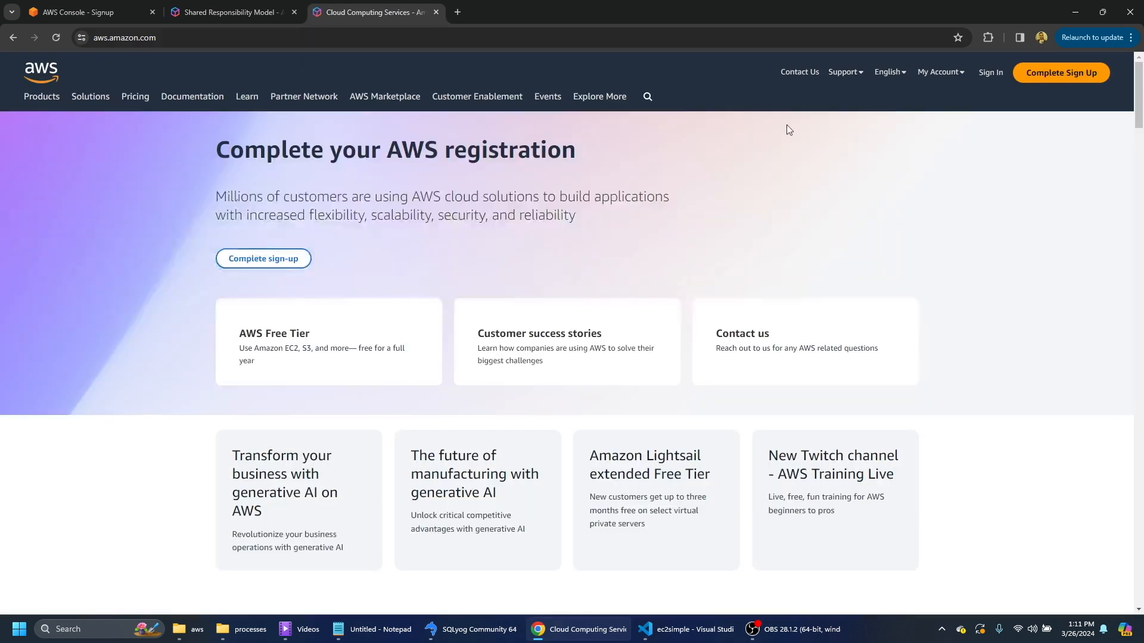
click(989, 74)
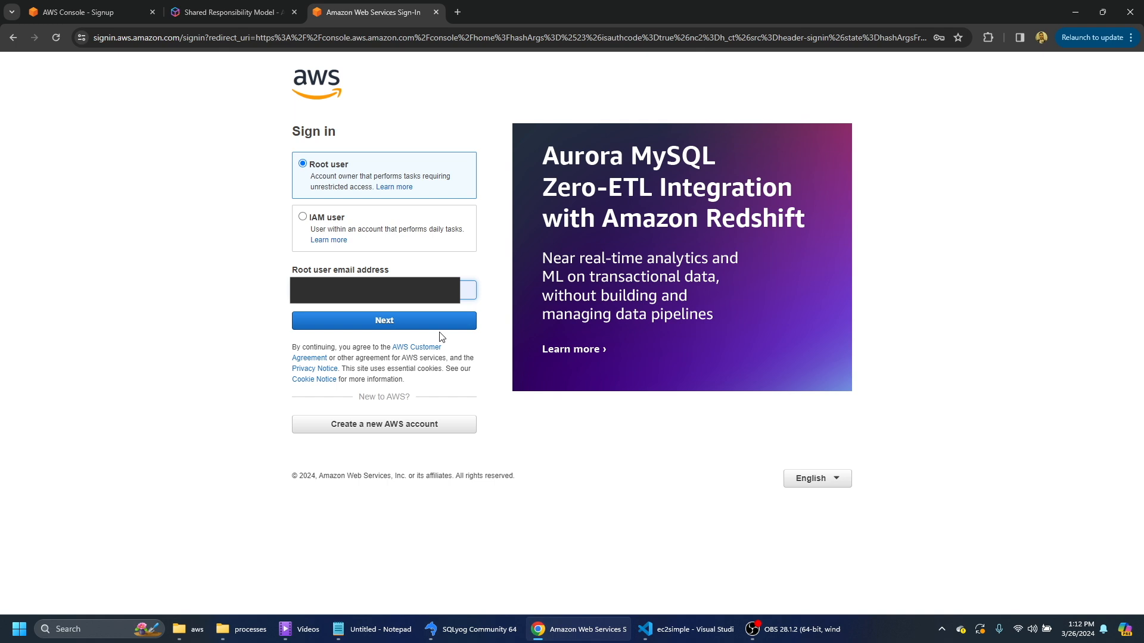
- Sign in as the root user with the filled-in email and account password, then enter and submit the MFA code
click(402, 330)
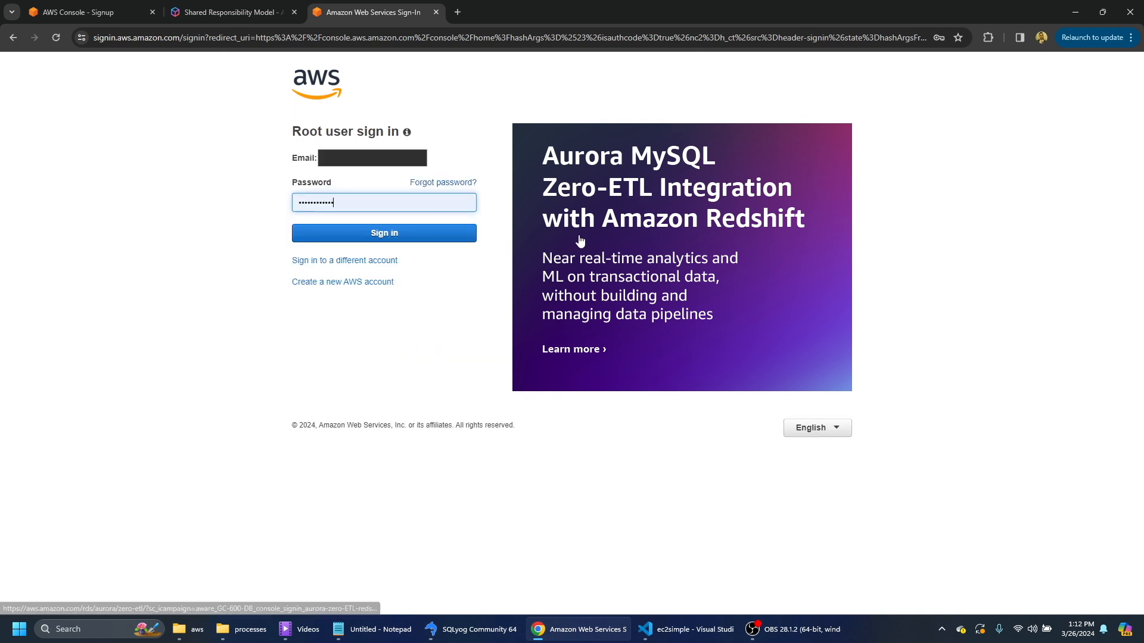
click(435, 237)
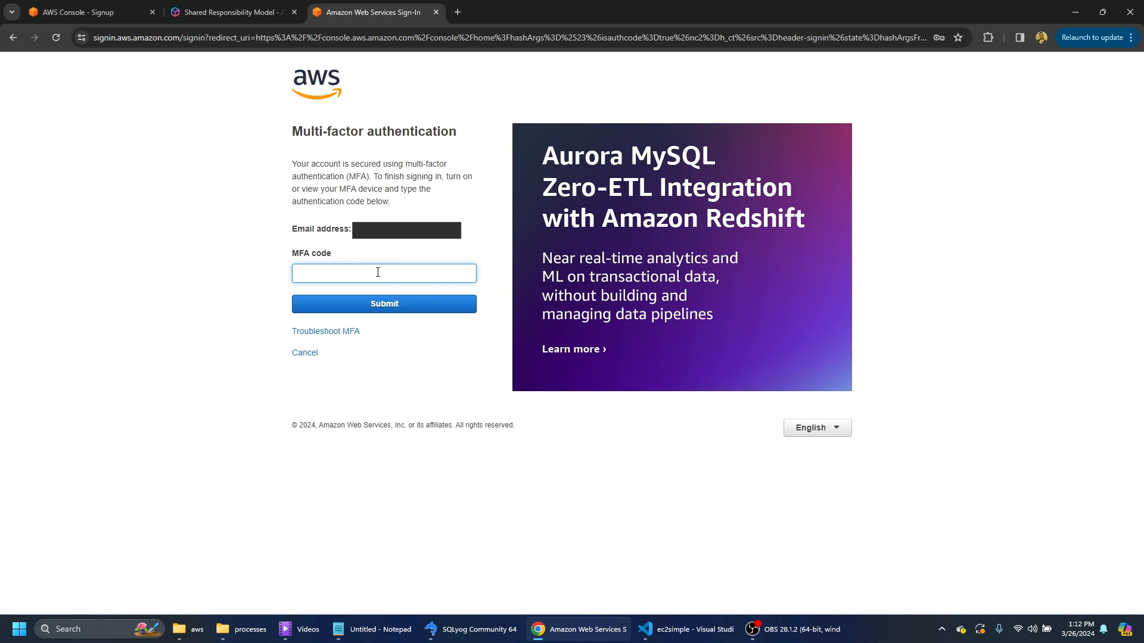
click(392, 304)
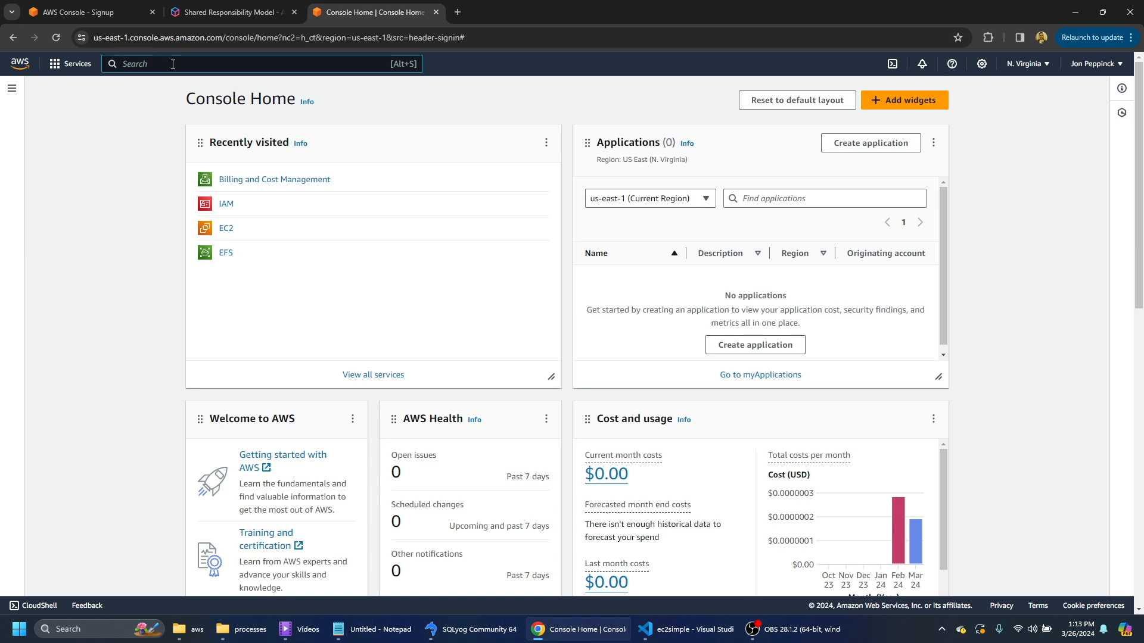
- Look up ec2 in the console search, clear it, and view the account menu's options
text(ec2)
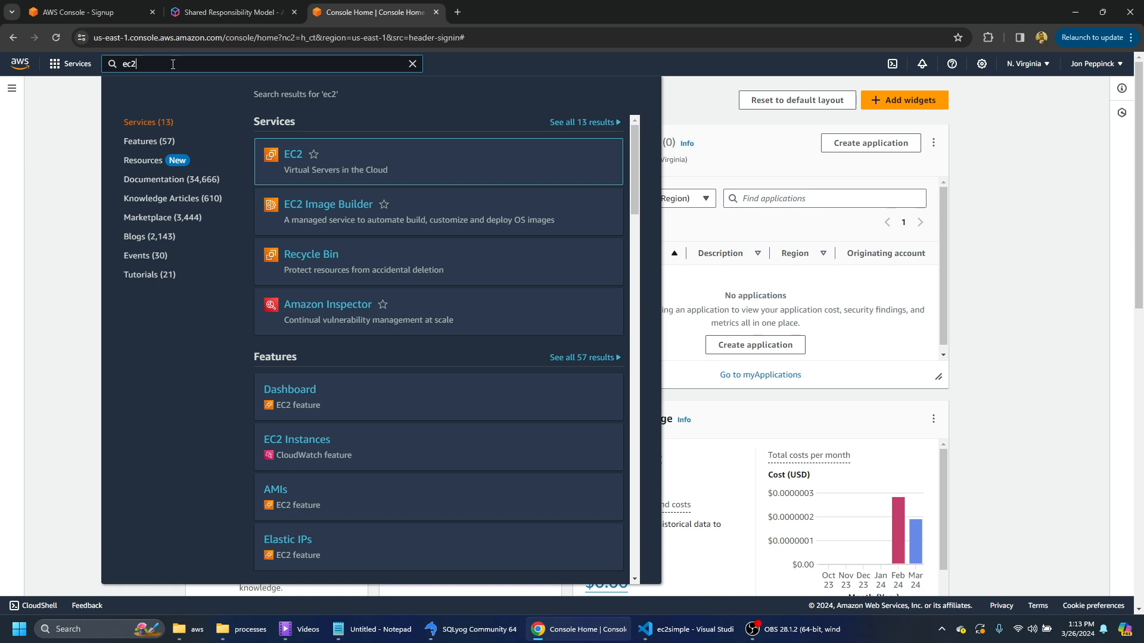
key(BackSpace)
key(BackSpace)
key(BackSpace)
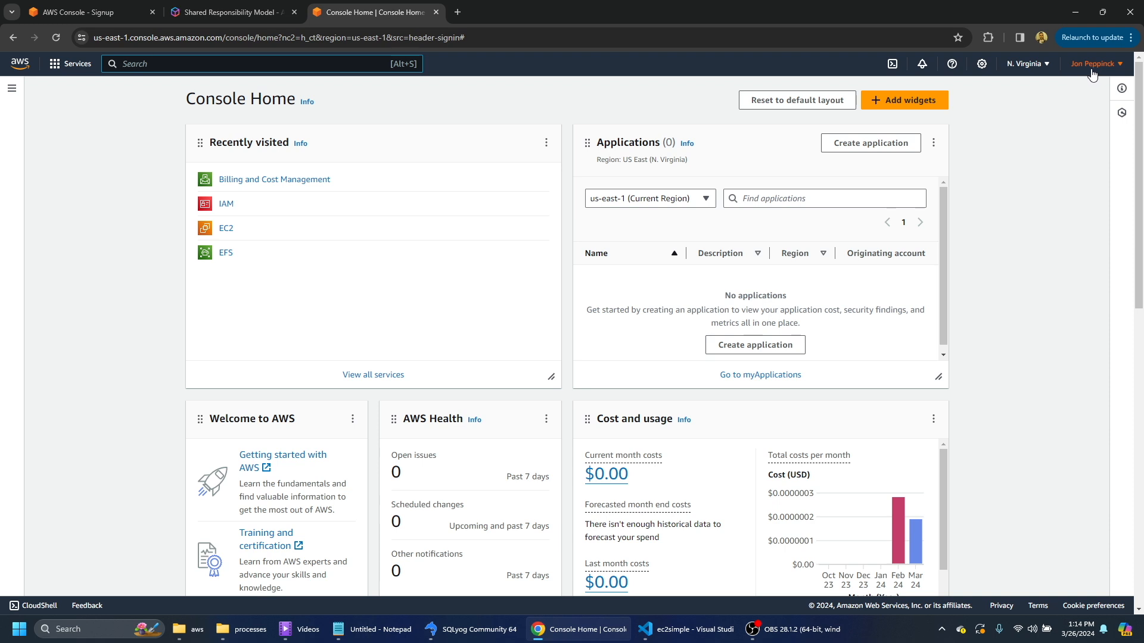
click(1092, 69)
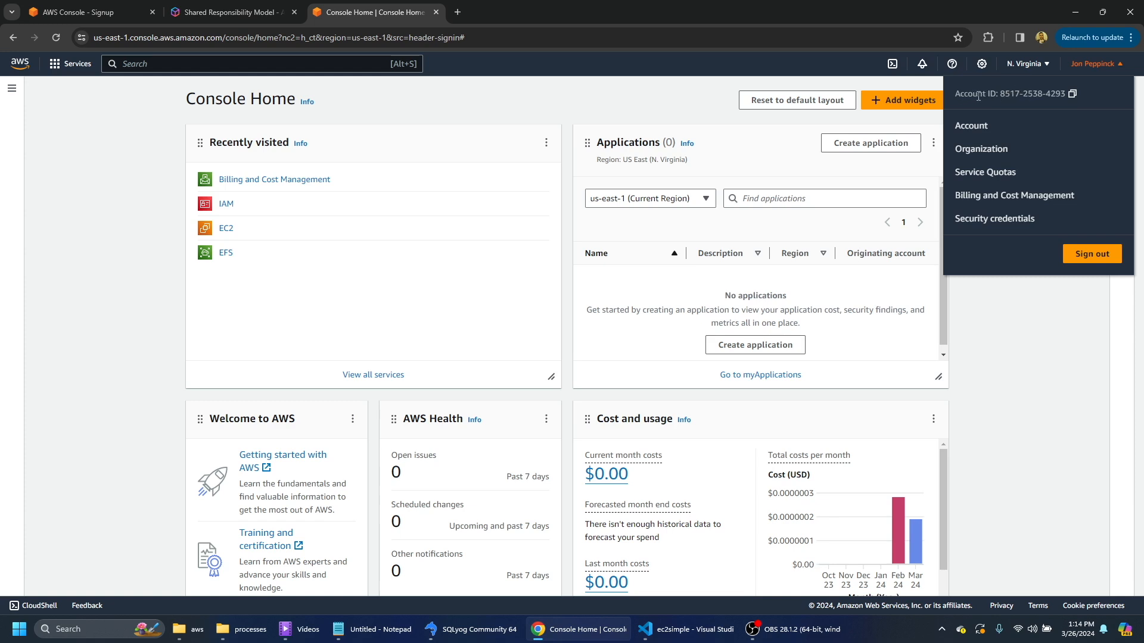
click(1035, 114)
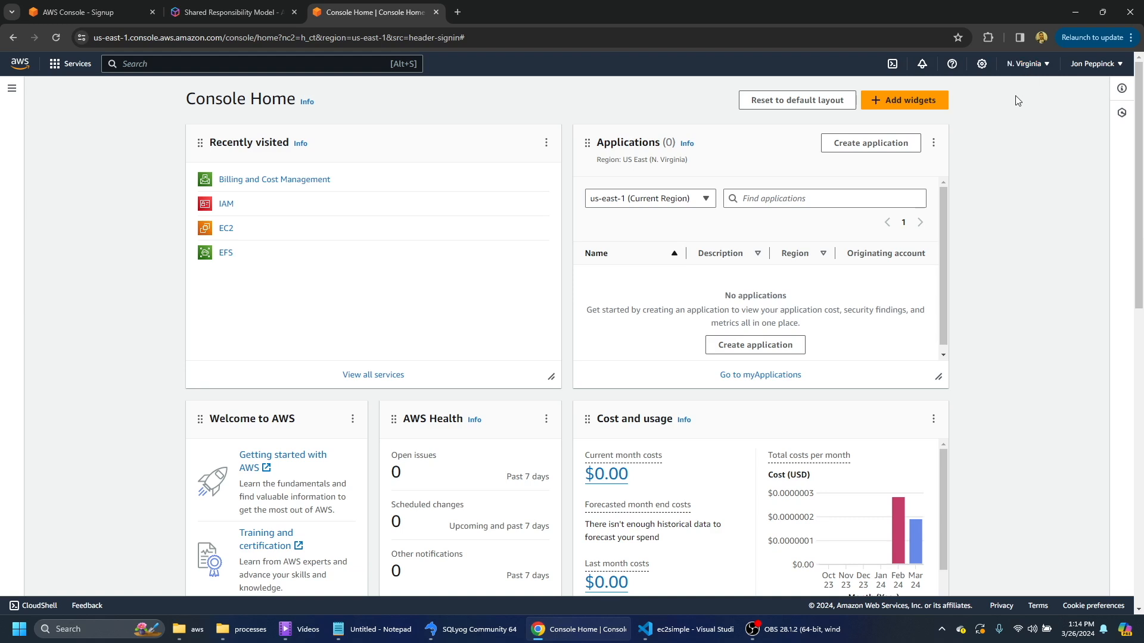
- Switch the console region to Asia Pacific (Sydney), ap-southeast-2
click(1025, 66)
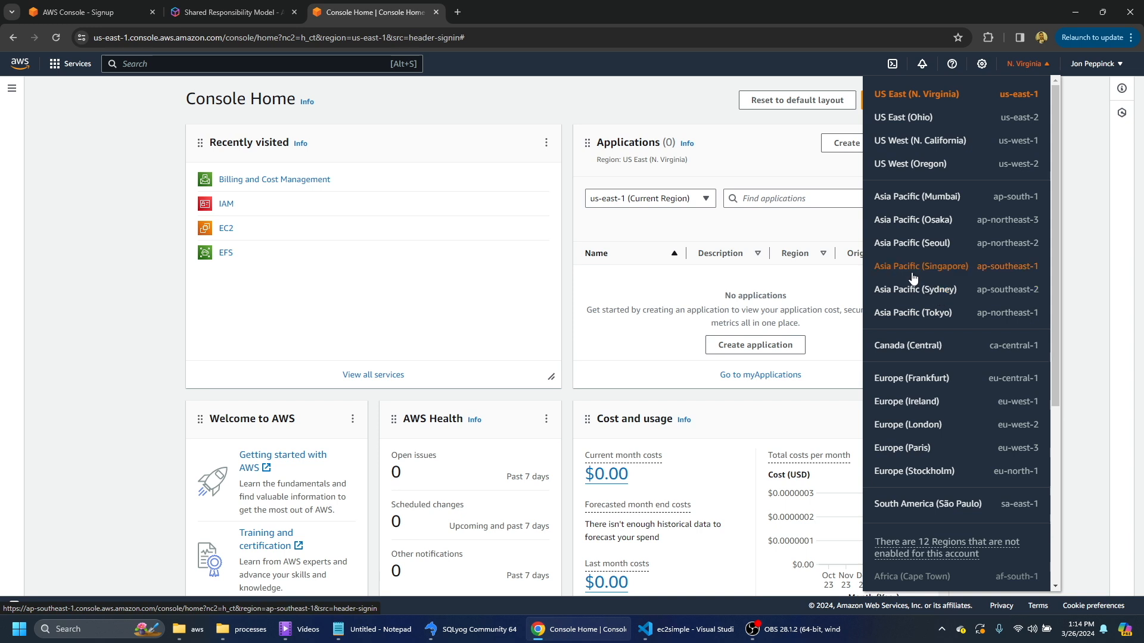
click(947, 290)
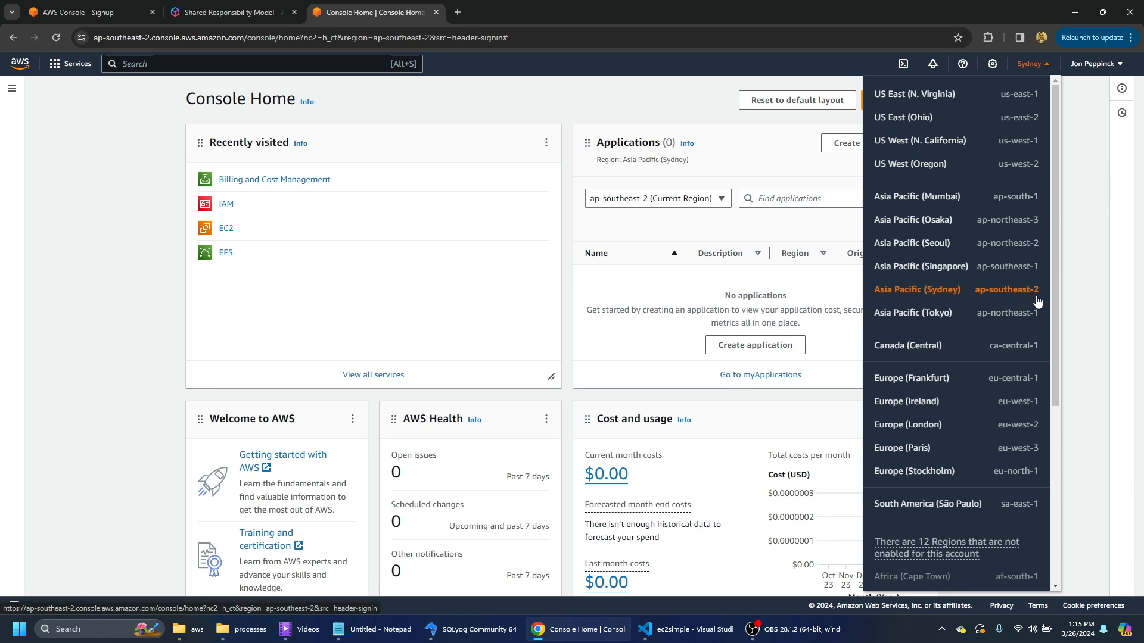
click(1077, 257)
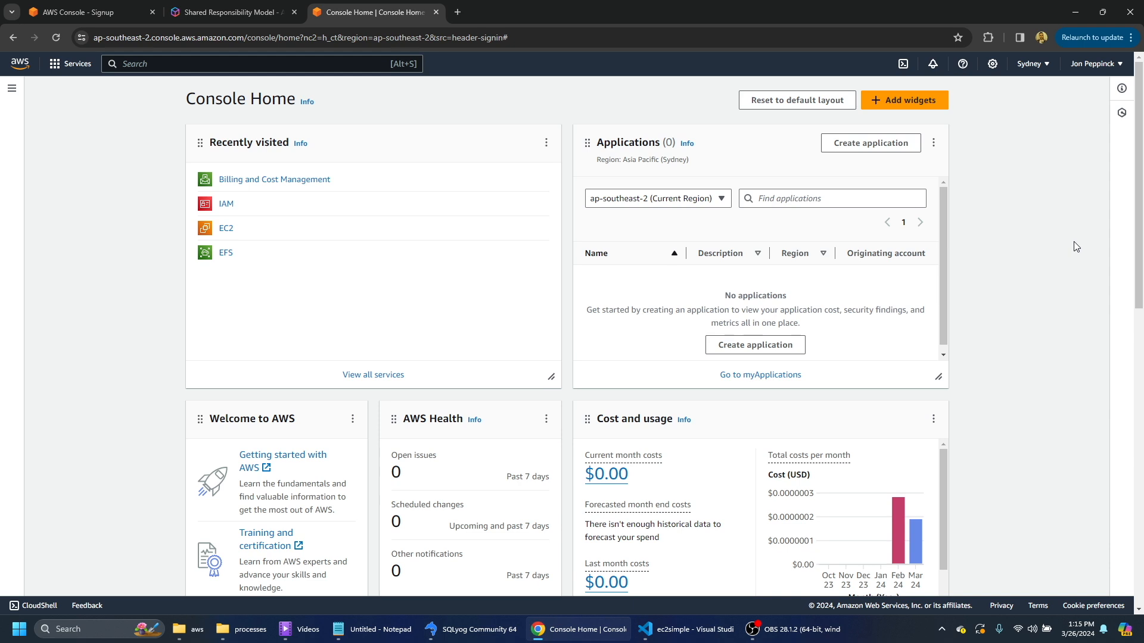
- Review the list of available regions and the customer/AWS diagram on the open Shared Responsibility Model page
click(1032, 63)
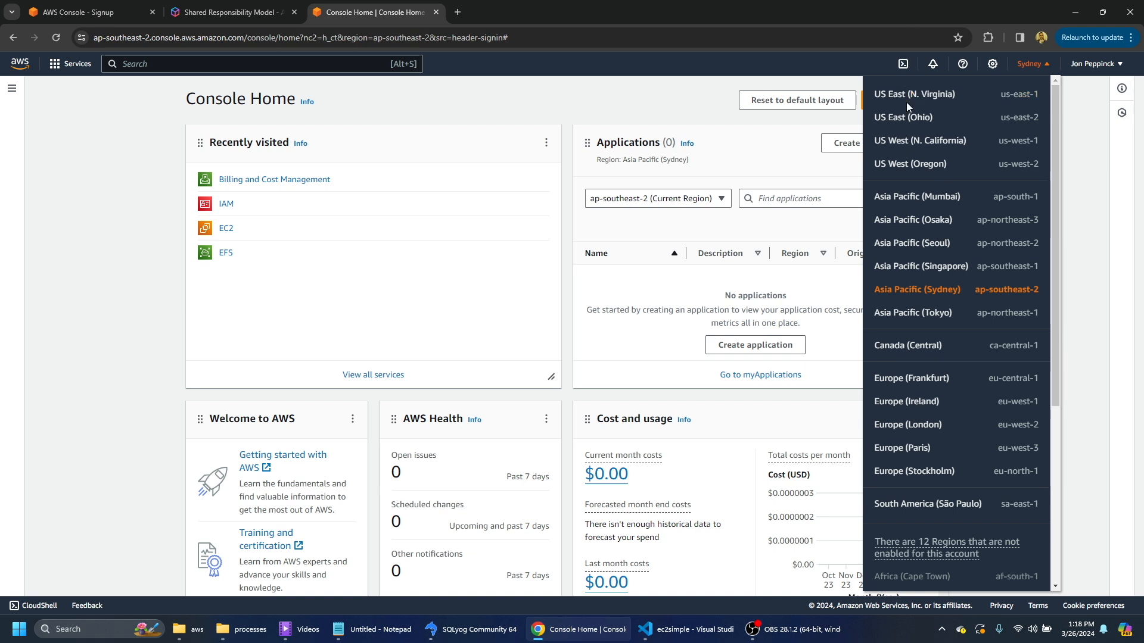
click(249, 13)
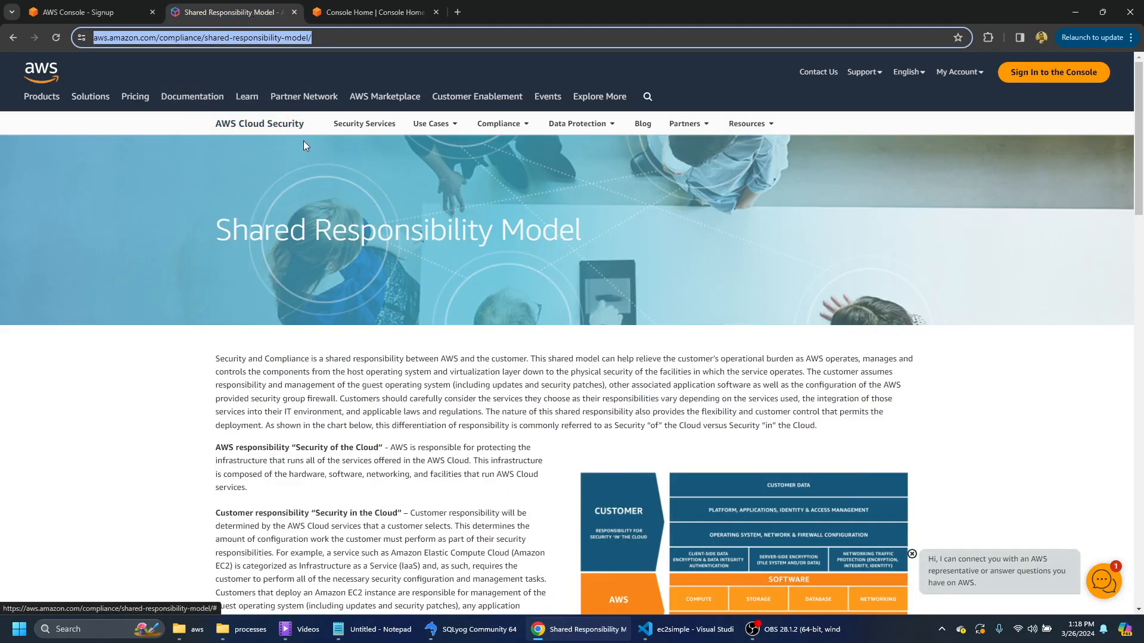
scroll(579, 220, down, 1)
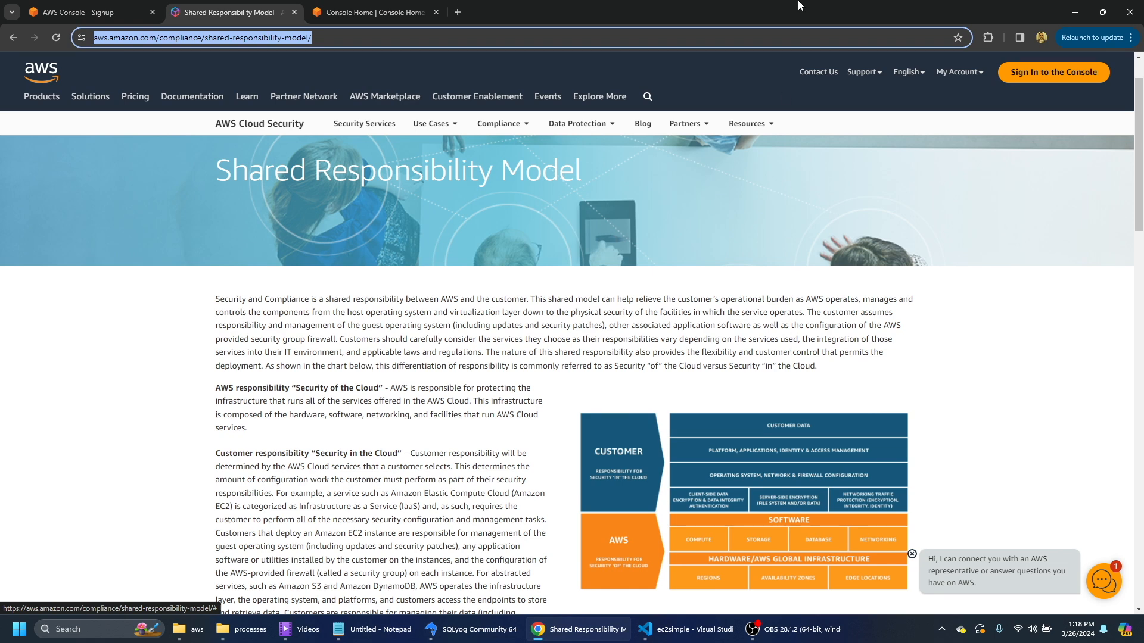
- Return to the console home, open the IAM service and go to its list of users
click(377, 14)
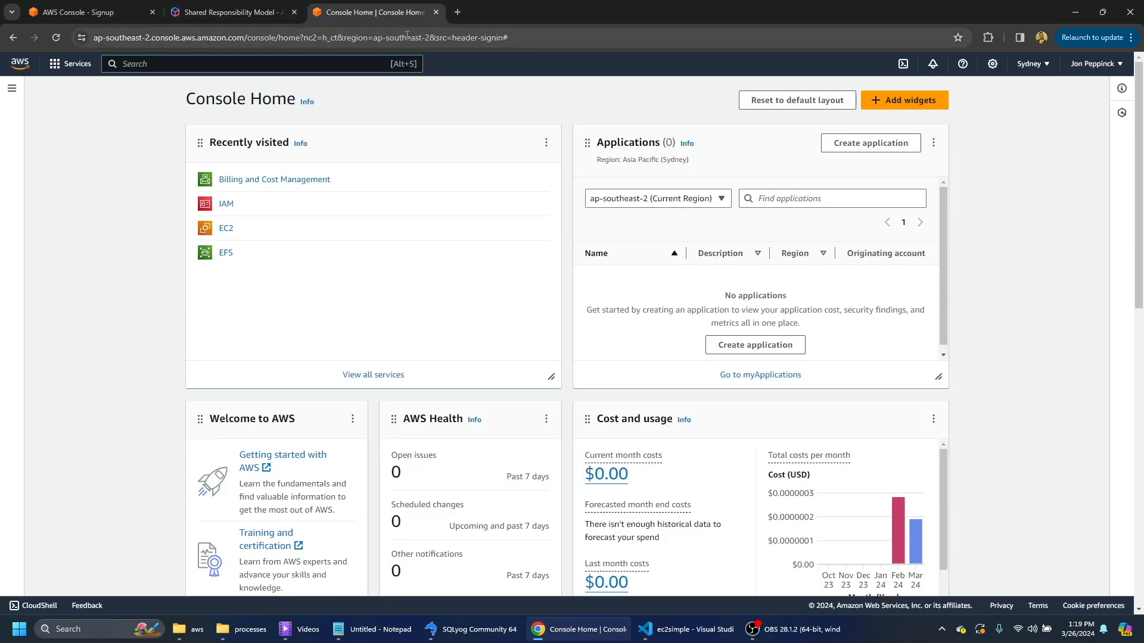
click(227, 206)
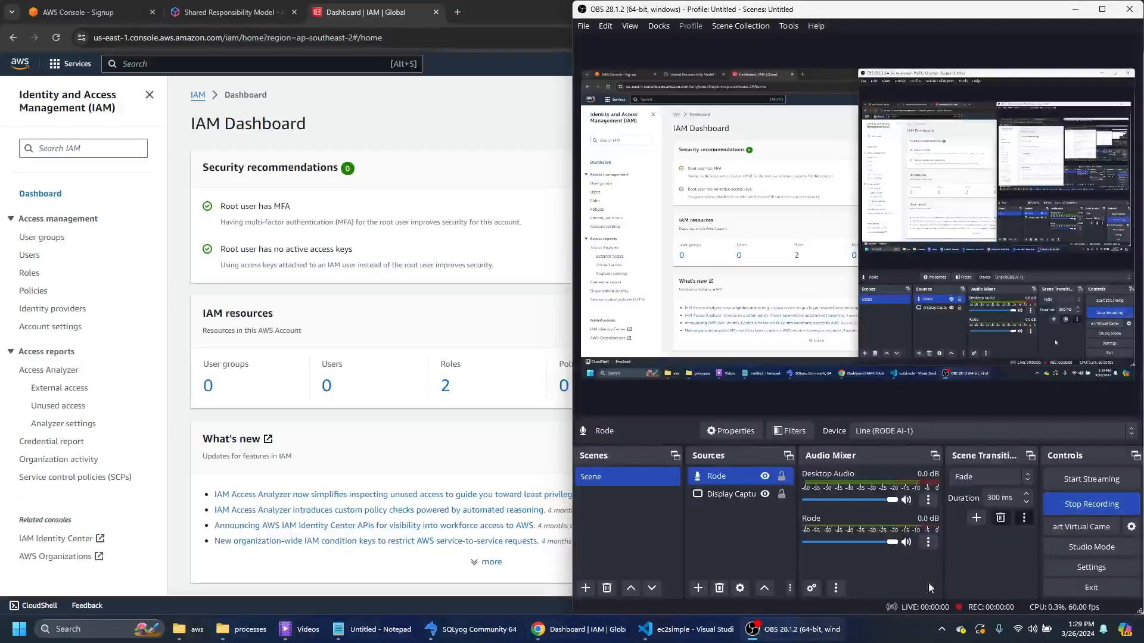
click(564, 312)
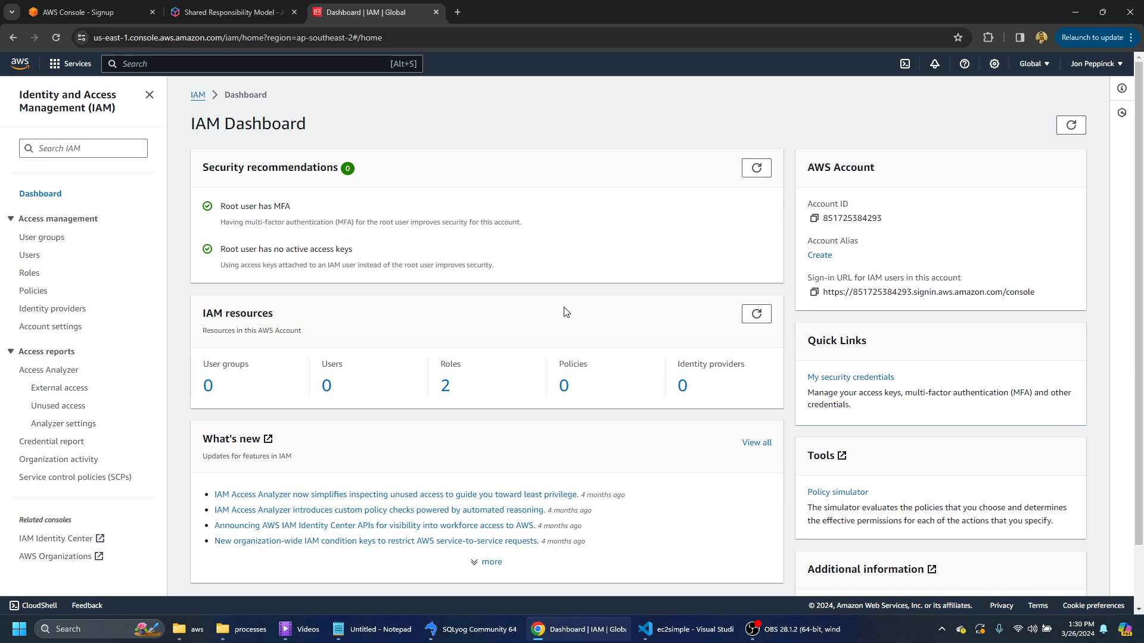
click(30, 256)
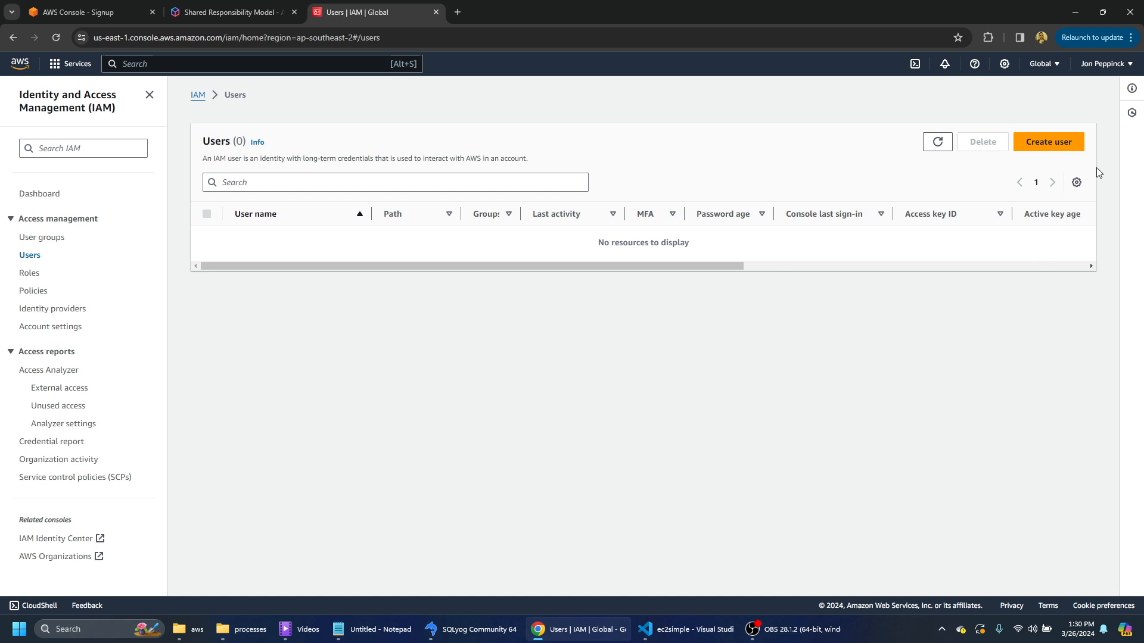
- Start creating a user: enter the user name, provide AWS Management Console access, and choose to create an IAM user
click(1052, 149)
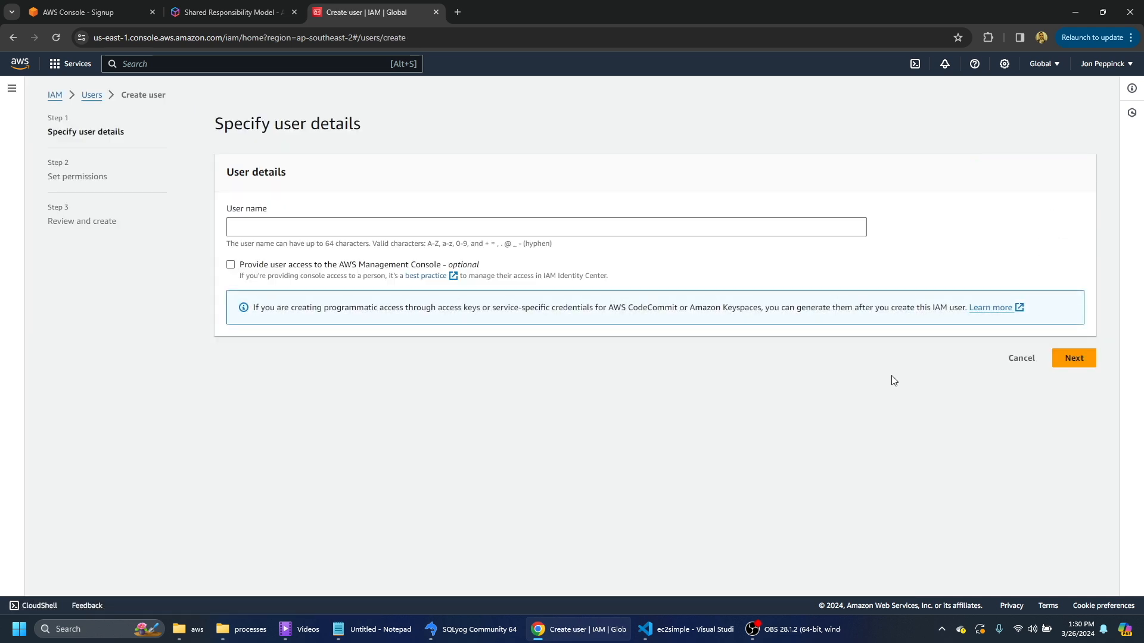
click(297, 228)
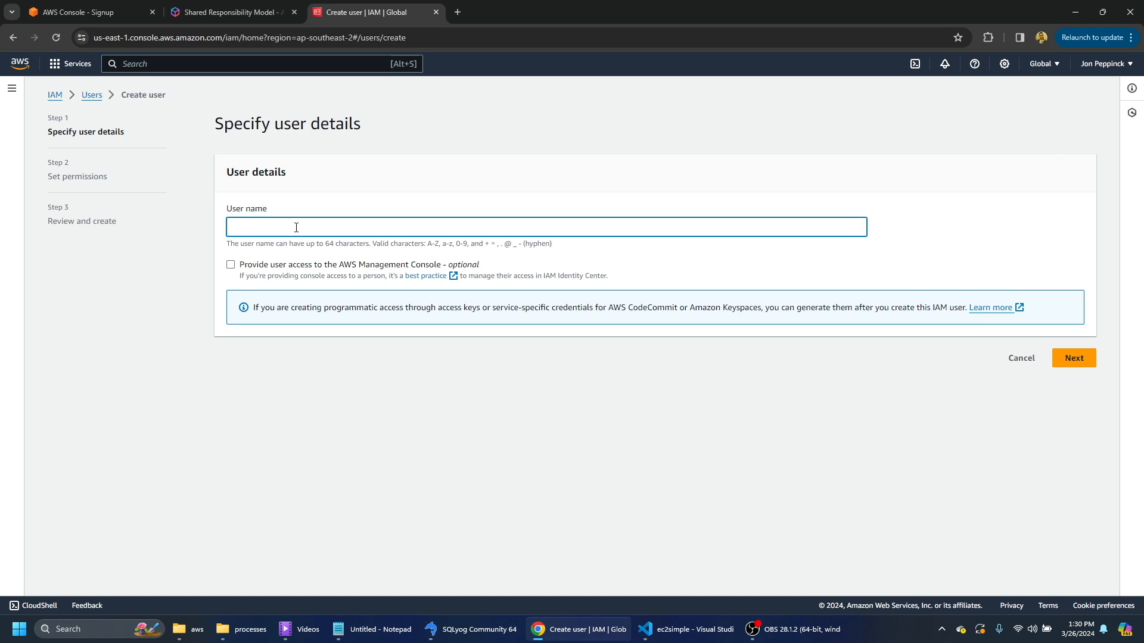
text(JonDevAws)
click(238, 267)
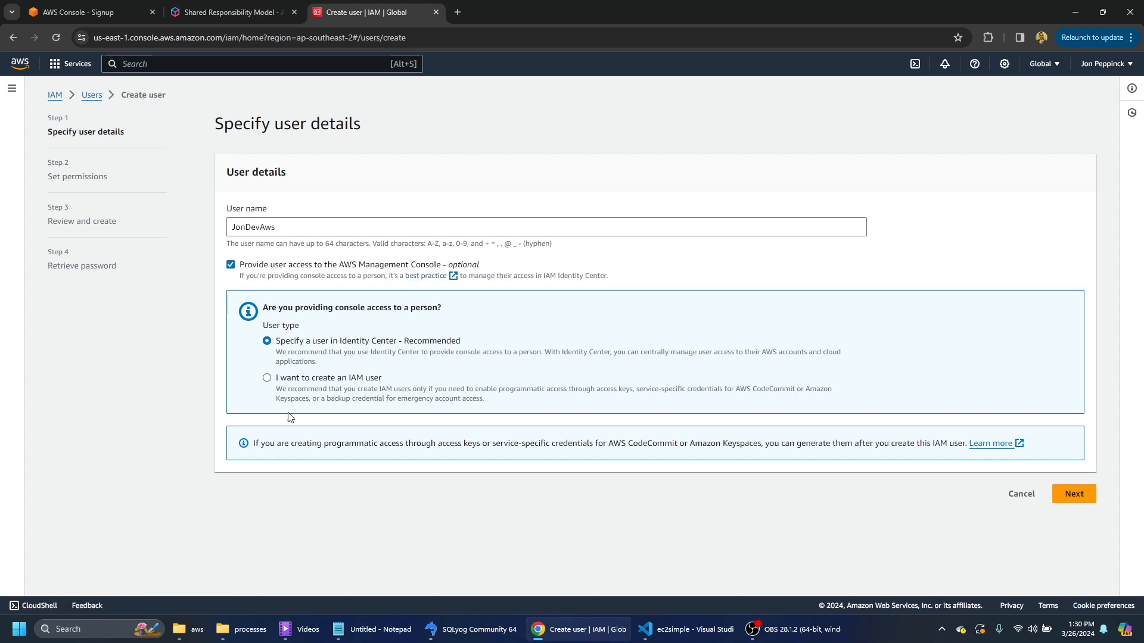
click(268, 379)
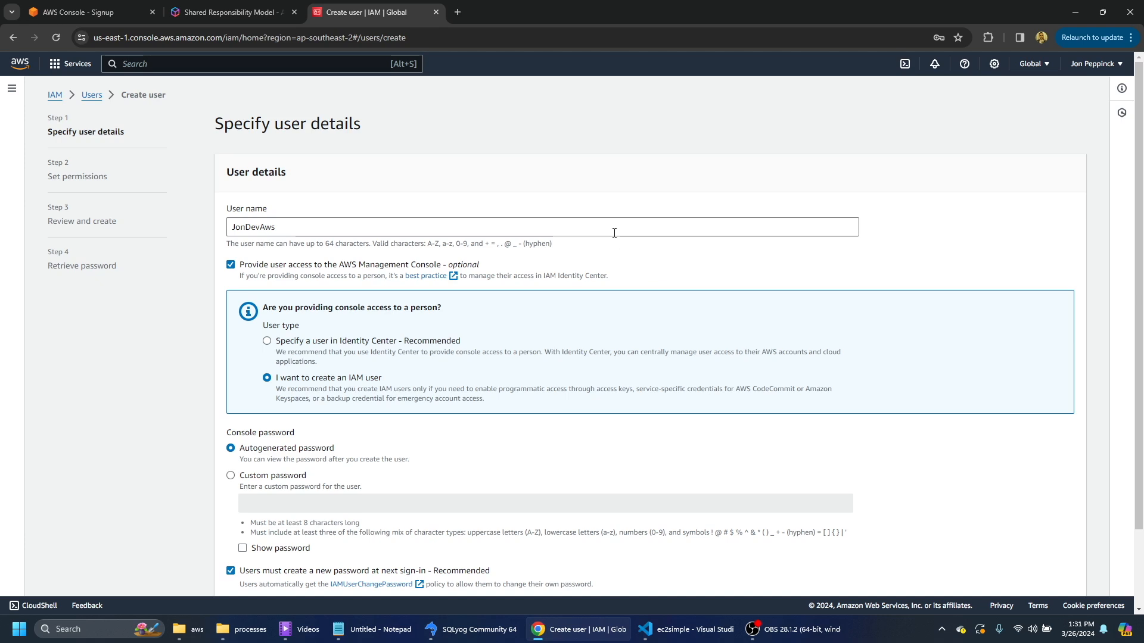
- Remove the requirement that the user must create a new password at next sign-in
scroll(572, 231, down, 2)
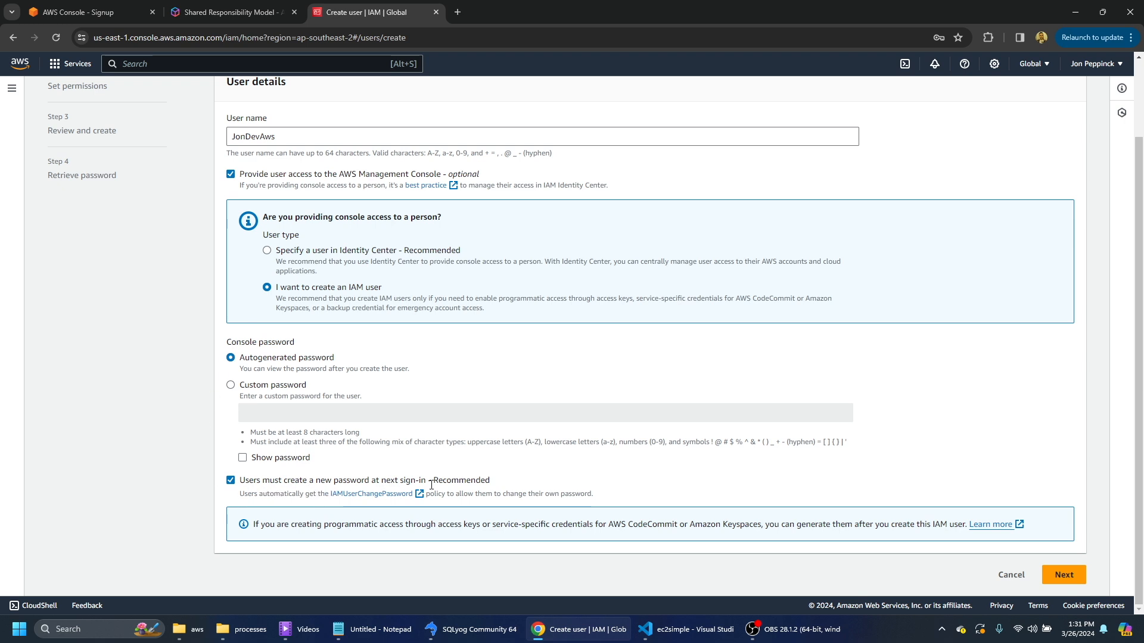
drag(335, 358, 240, 357)
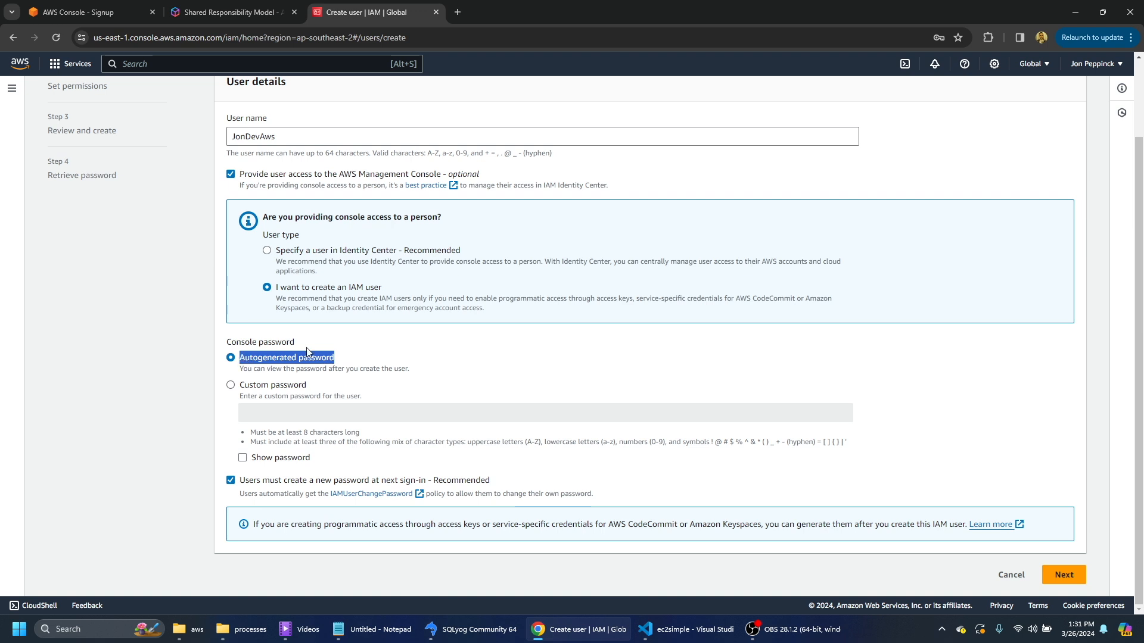
click(361, 350)
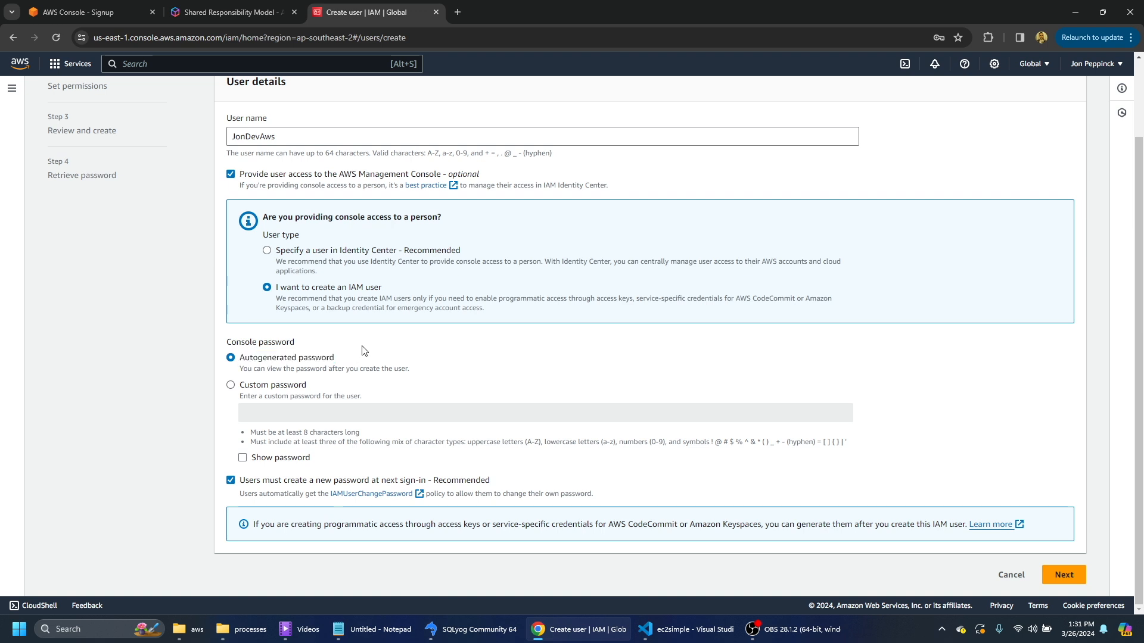
drag(423, 480, 234, 484)
click(234, 493)
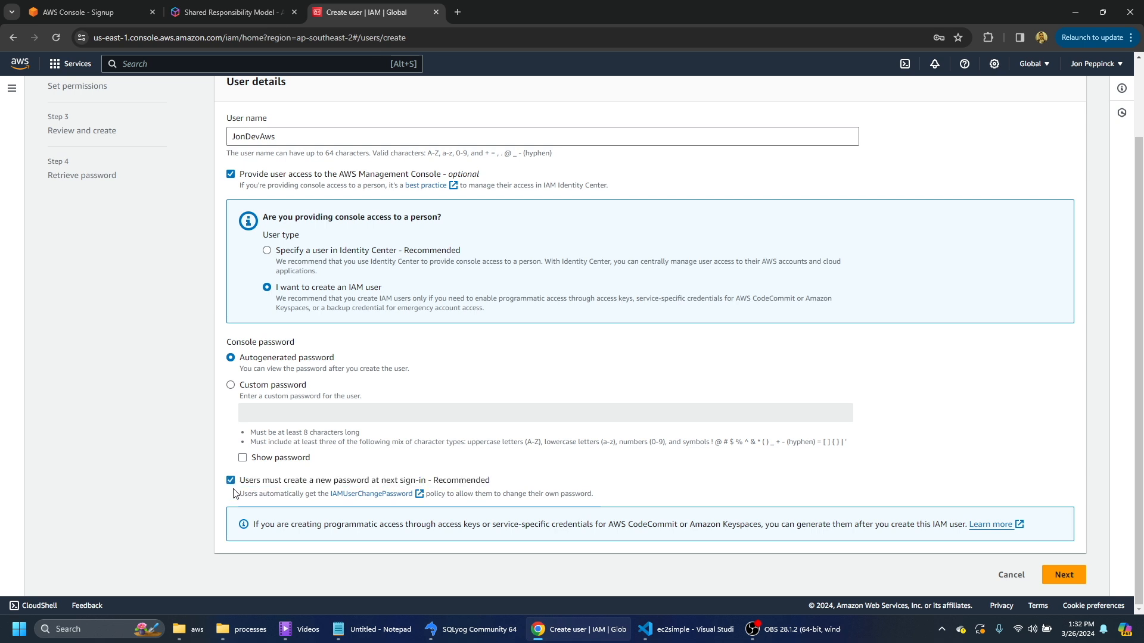
click(231, 481)
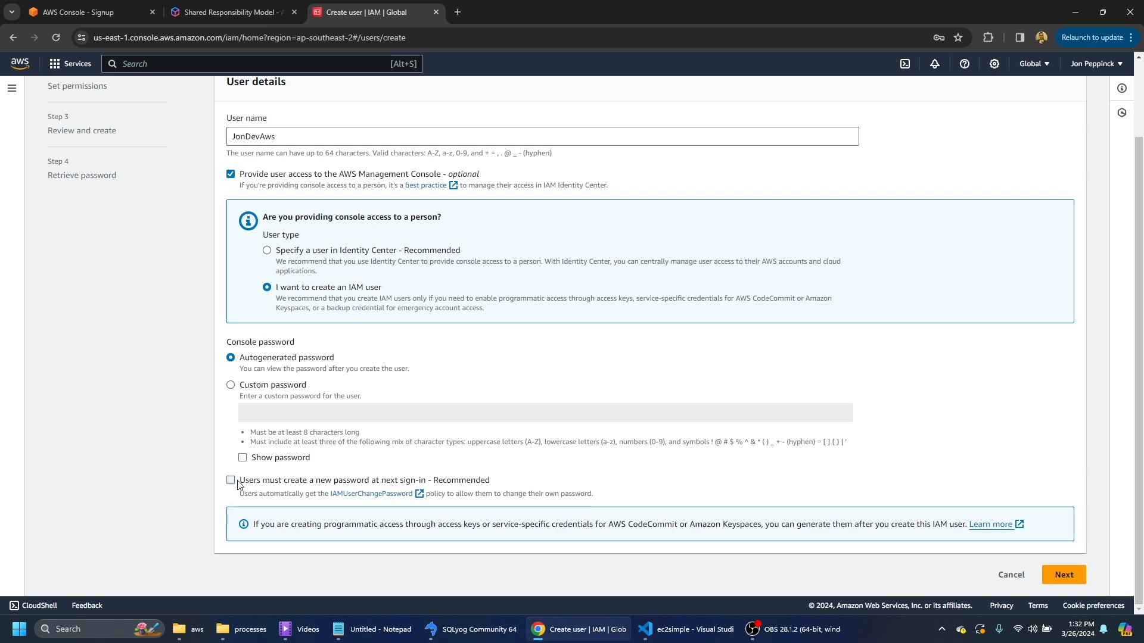
- Enter a custom console password for the IAM user, continue to the permissions stage, and save the password in the browser
click(231, 385)
click(273, 410)
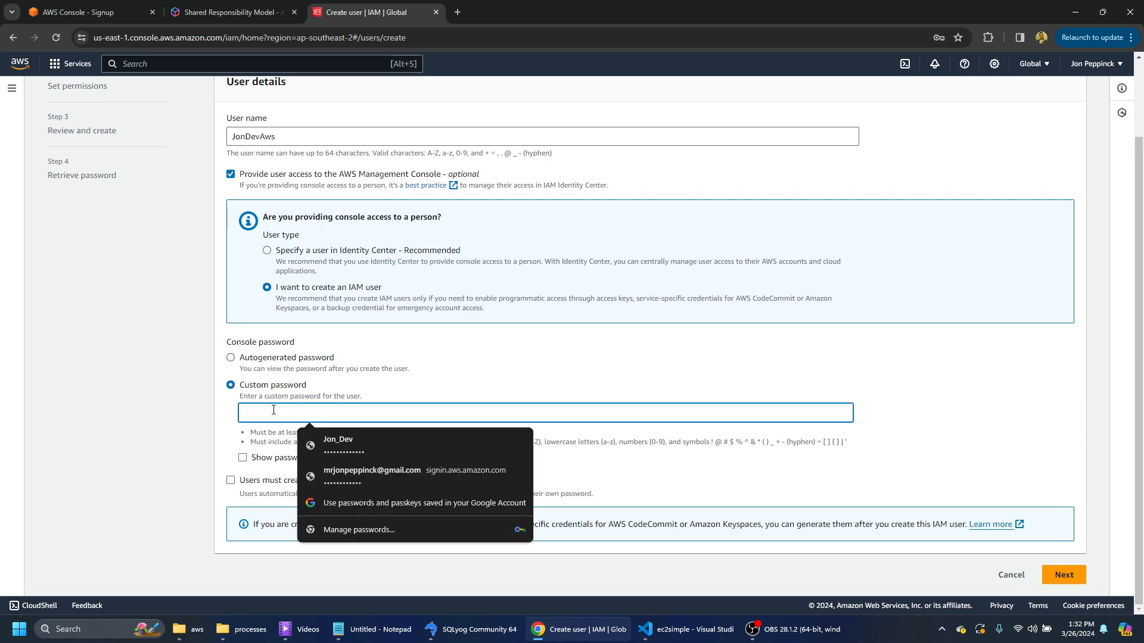
click(273, 410)
text(•••••••••)
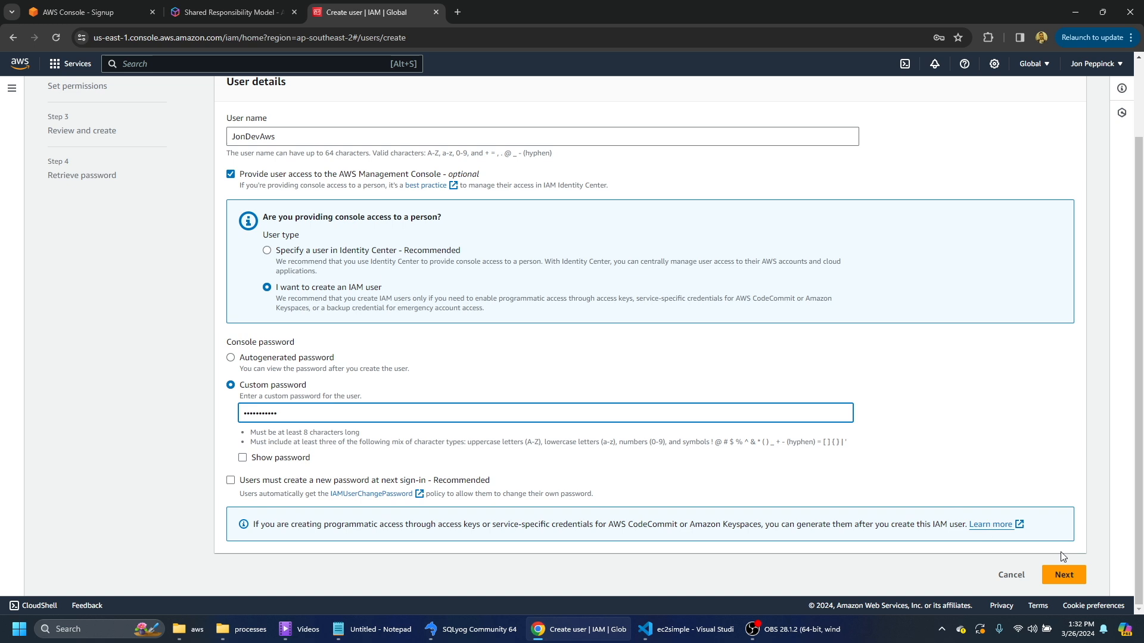
click(1064, 575)
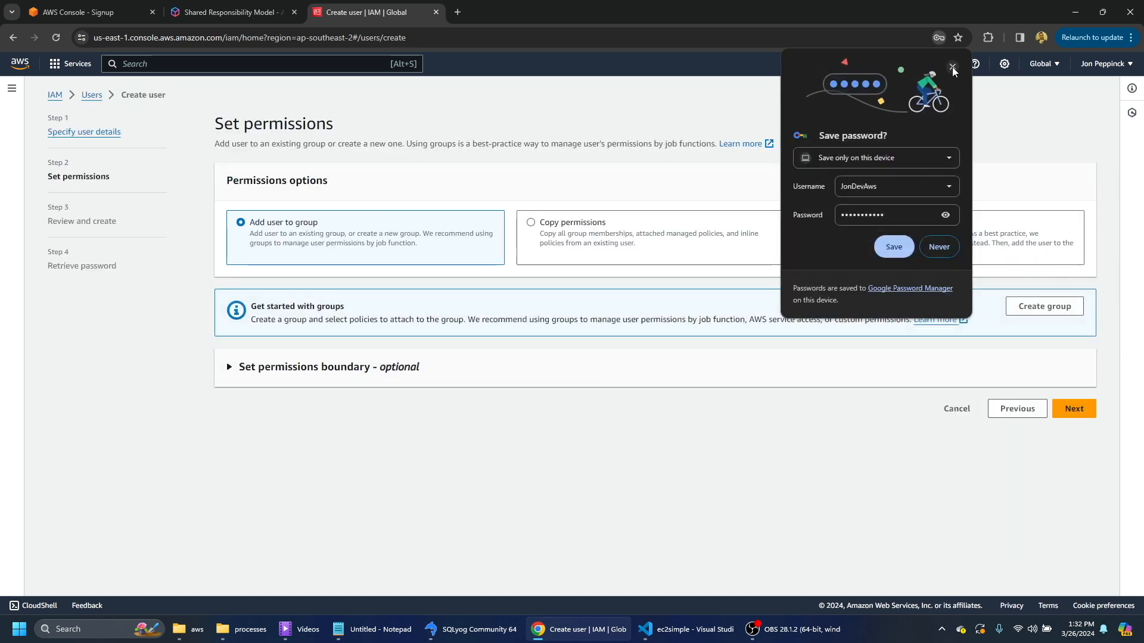
click(891, 248)
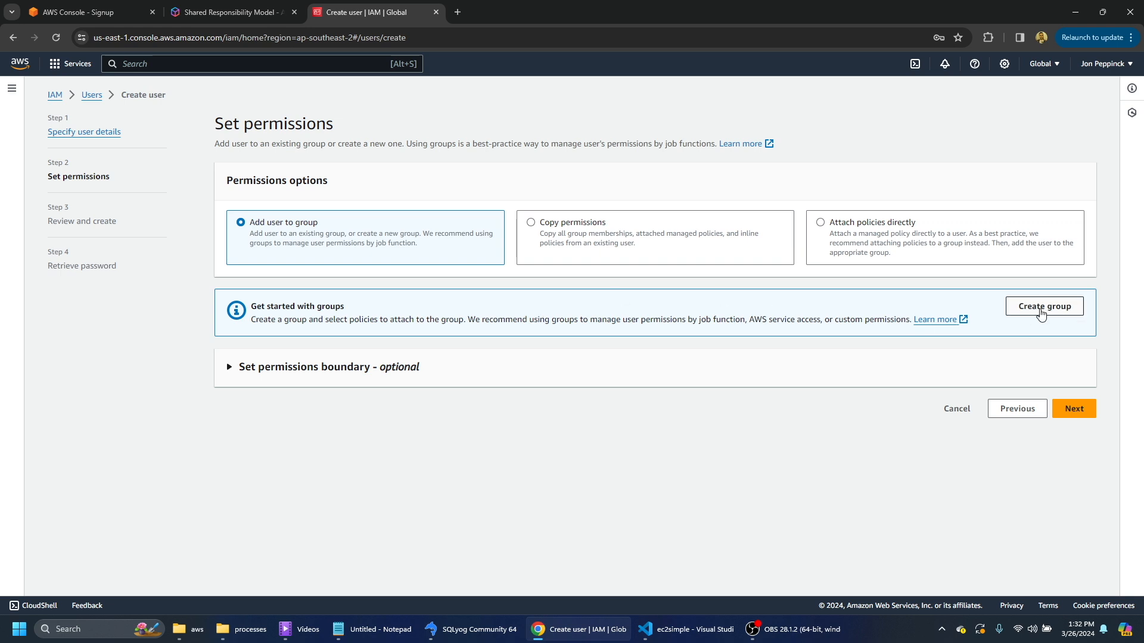
- Start a new user group for the user's permissions and name it admin
click(1041, 314)
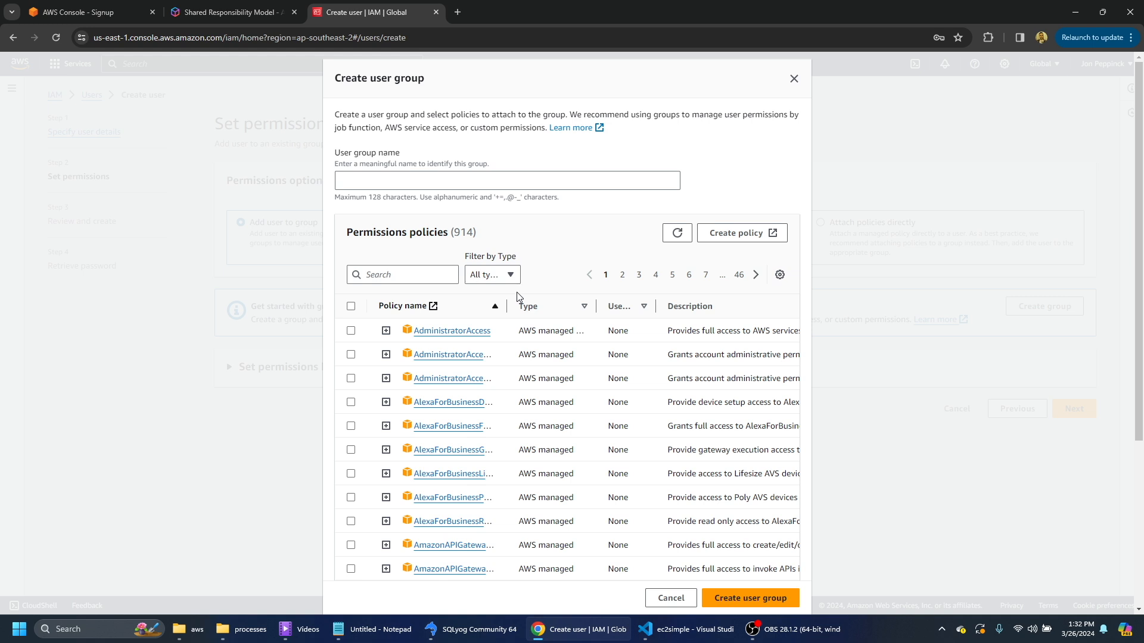
click(398, 177)
text(admin)
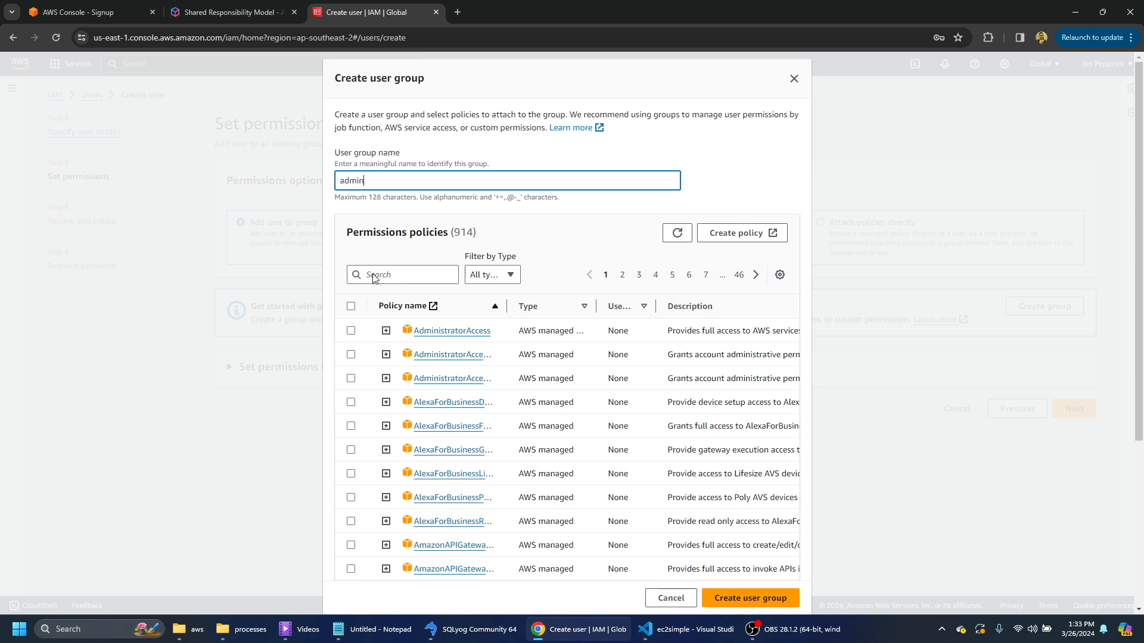
- Attach the AdministratorAccess policy to the admin group, create the group, and finish creating the user without selecting a group
click(352, 332)
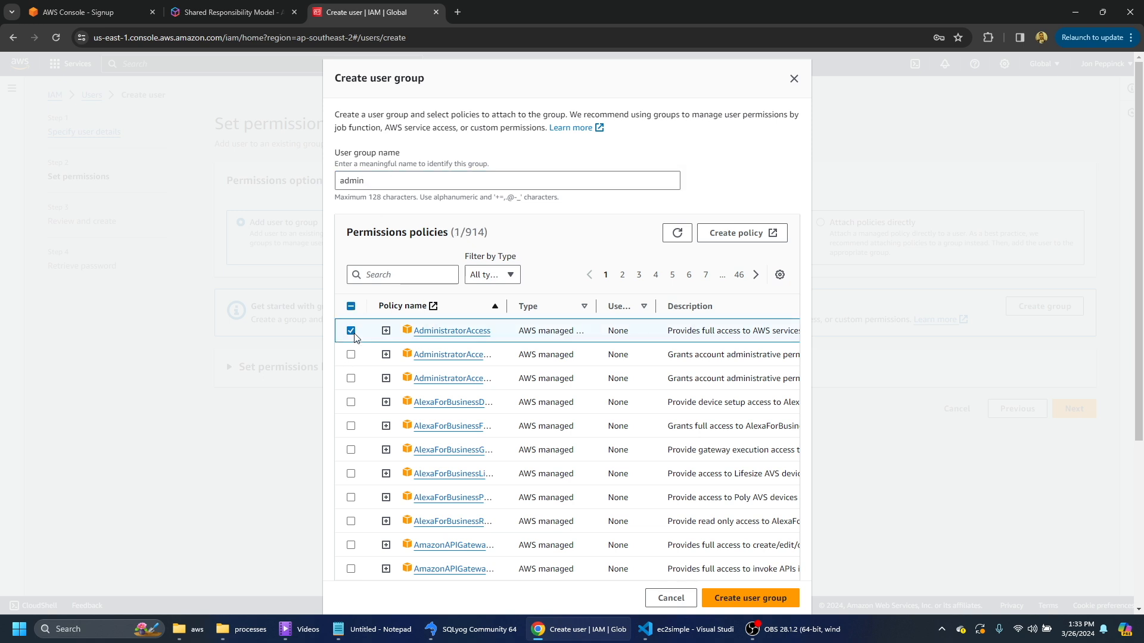
click(741, 603)
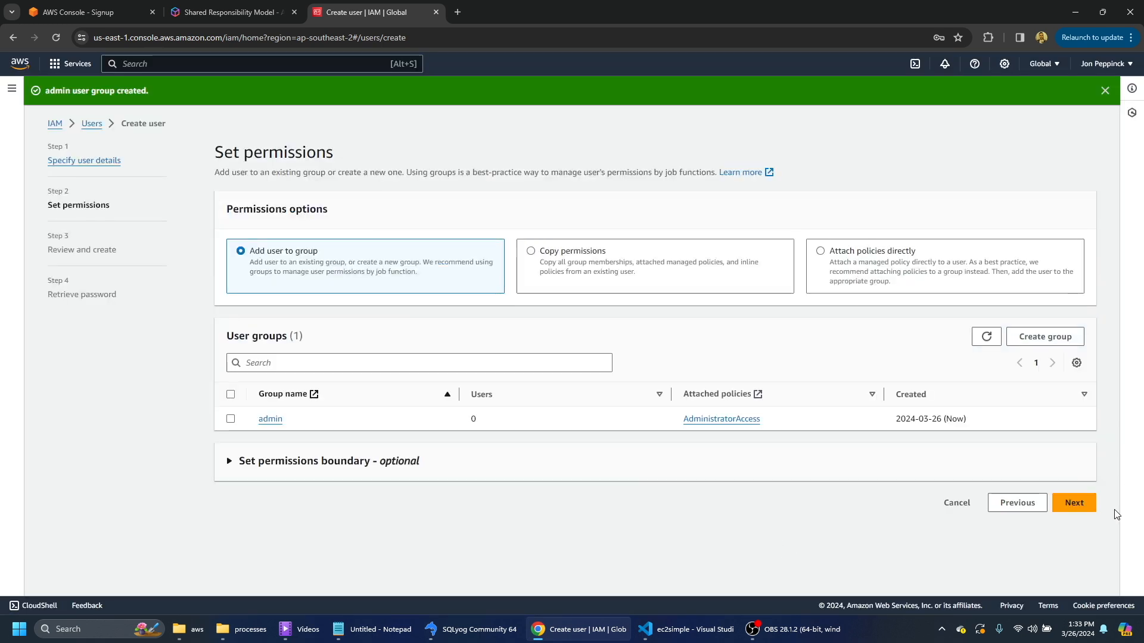
click(1073, 502)
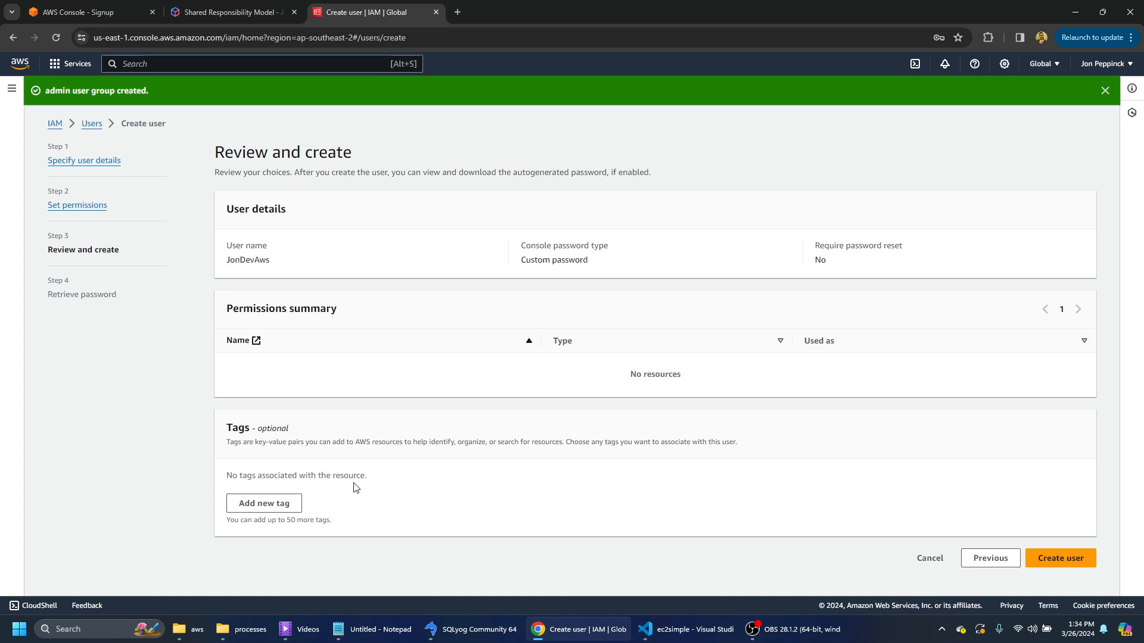
click(1067, 560)
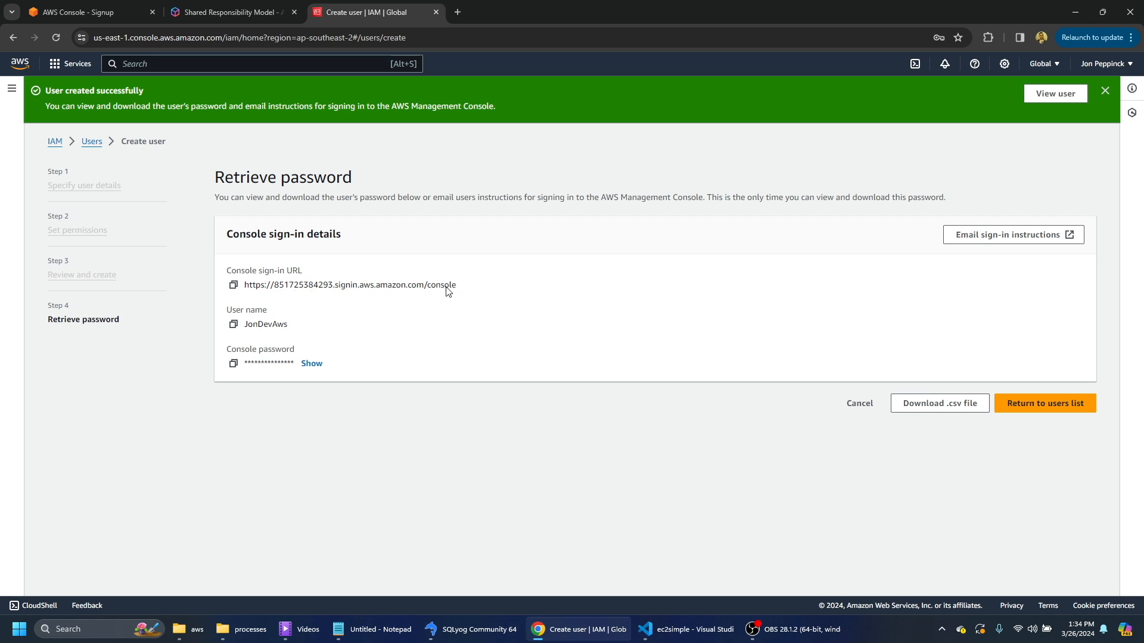
- Download the new user's sign-in details as a .csv file and return to the users list
double_click(327, 285)
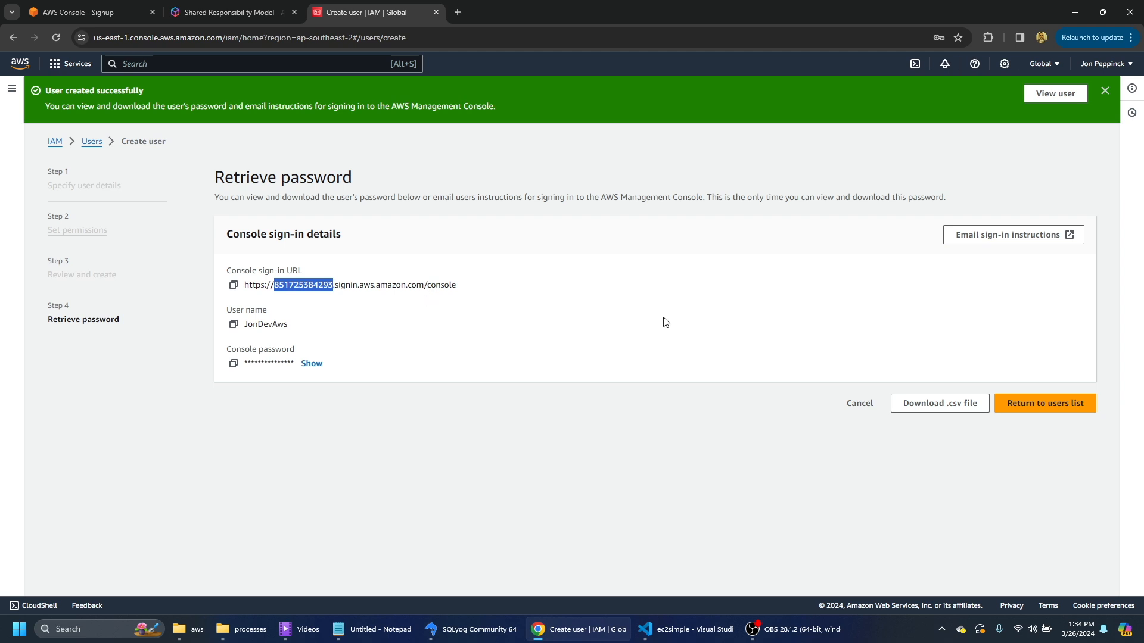
click(1071, 408)
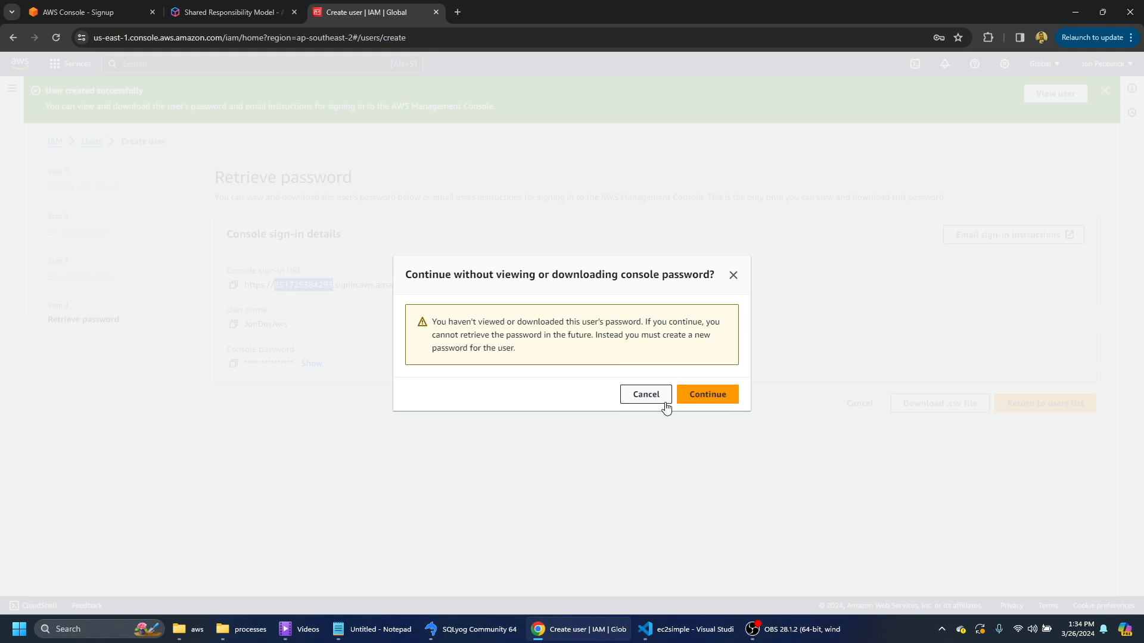
click(646, 394)
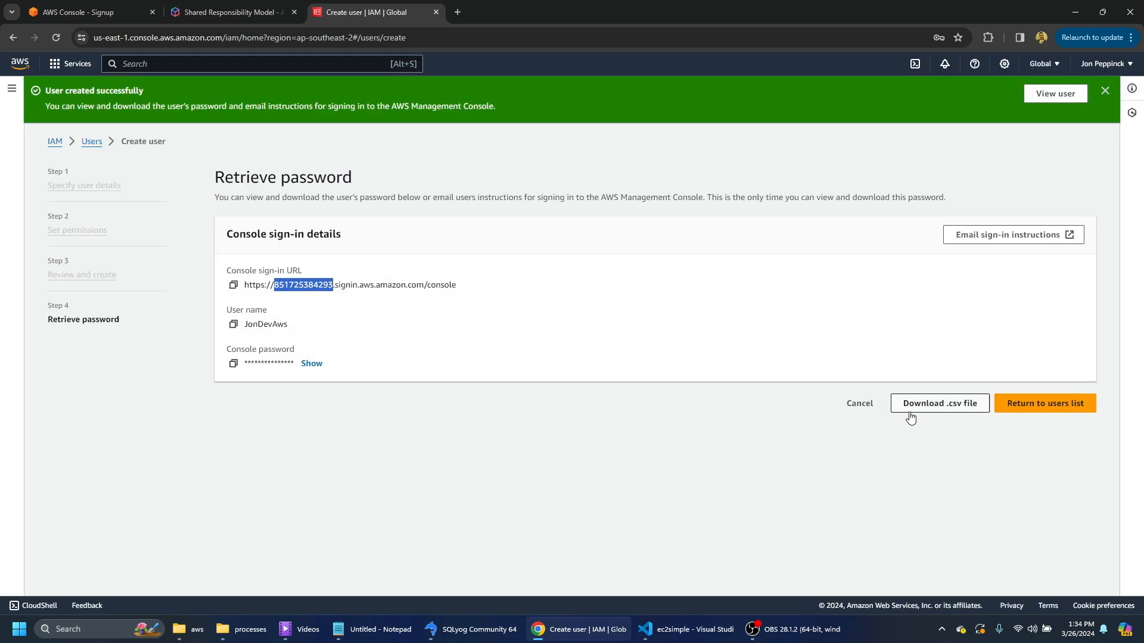
click(931, 417)
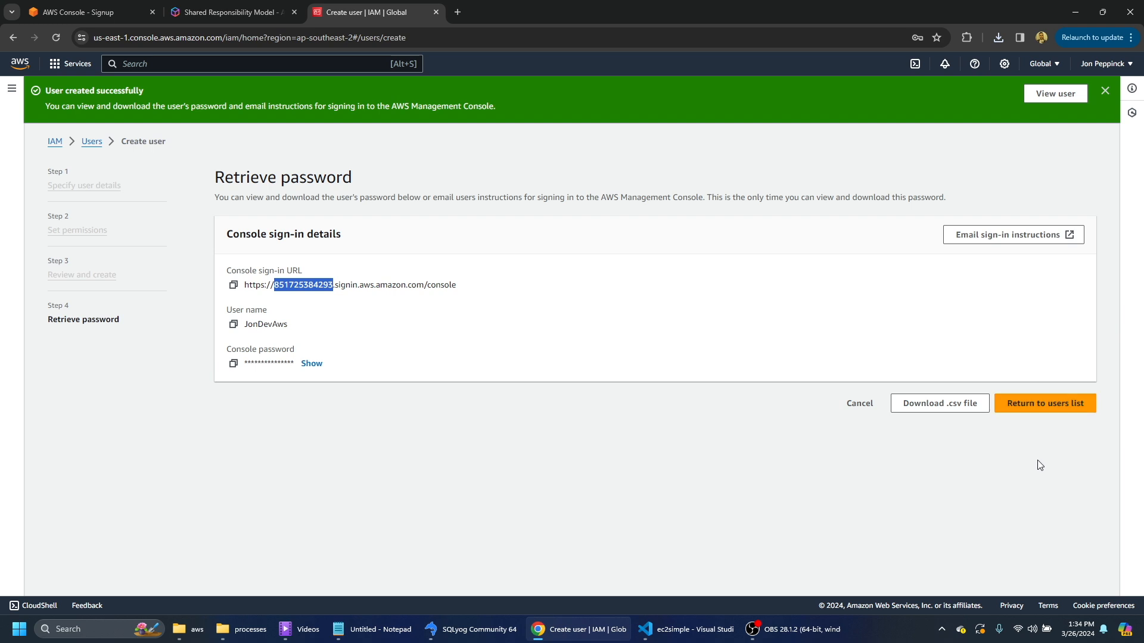
click(1066, 416)
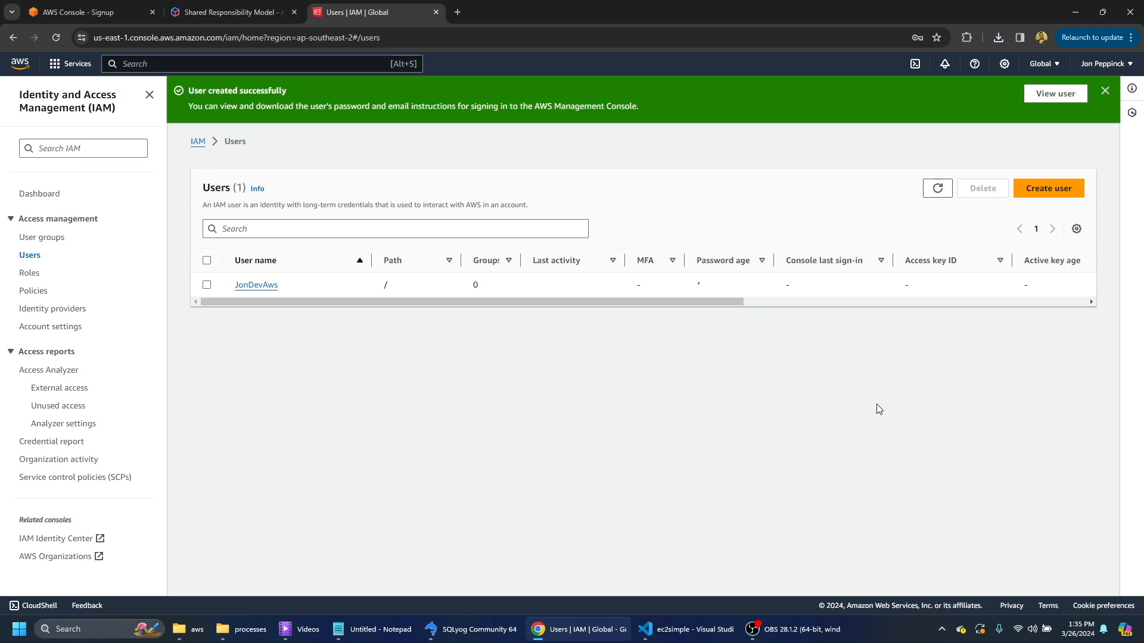
- From the IAM dashboard, create an account alias made of the owner's first name followed by -dev-aws
click(42, 194)
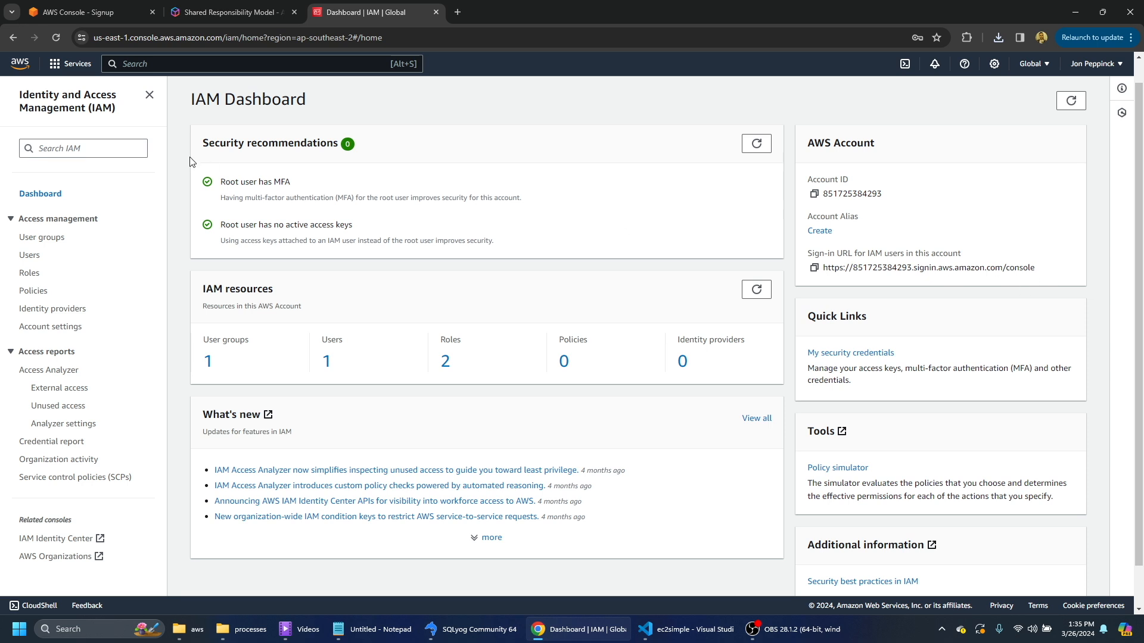
drag(1040, 267, 807, 267)
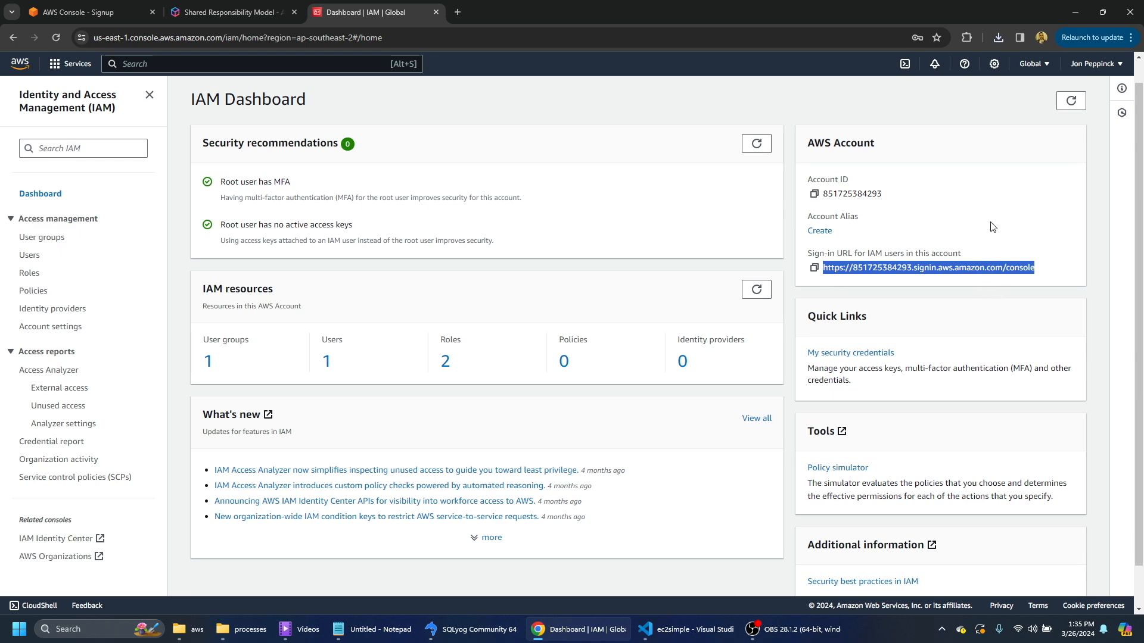
click(821, 231)
click(486, 336)
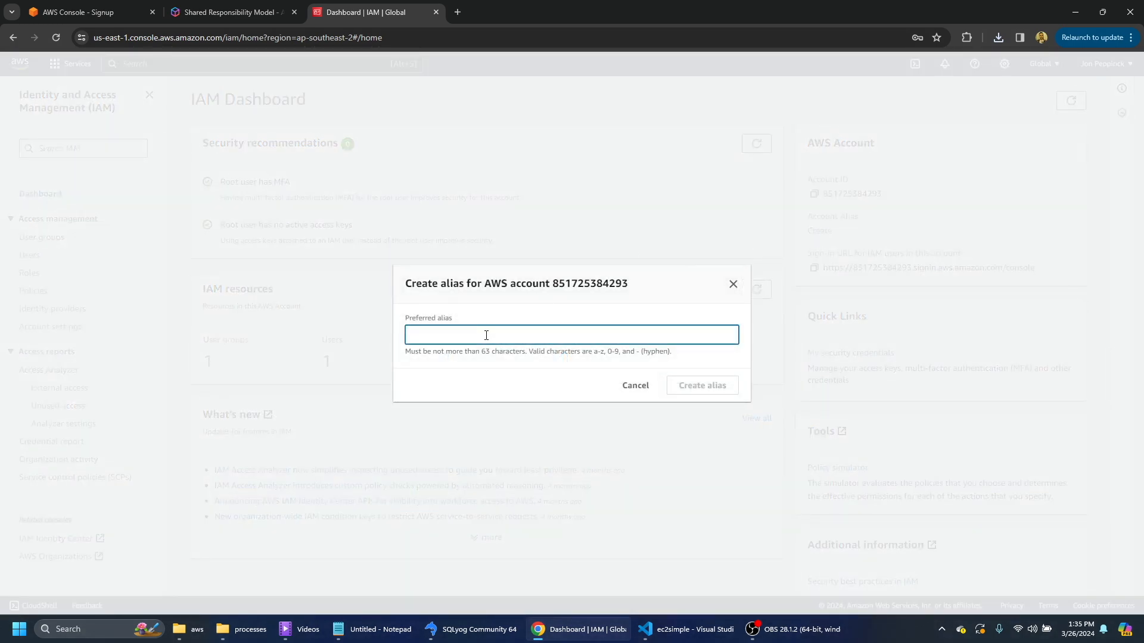
text(jon)
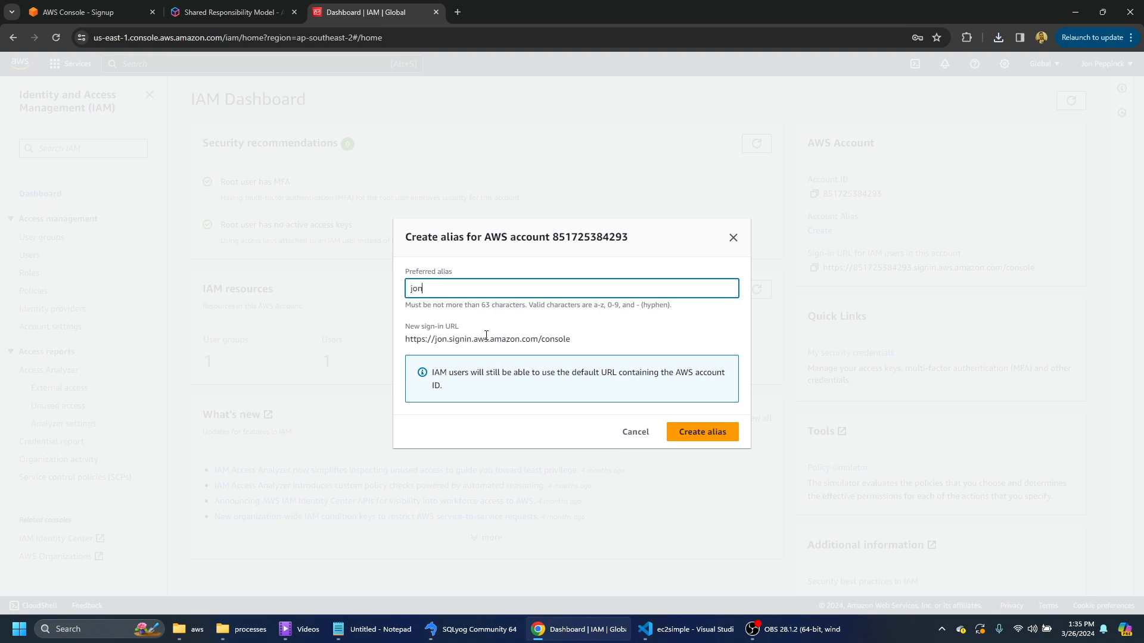
text(-dev-aws)
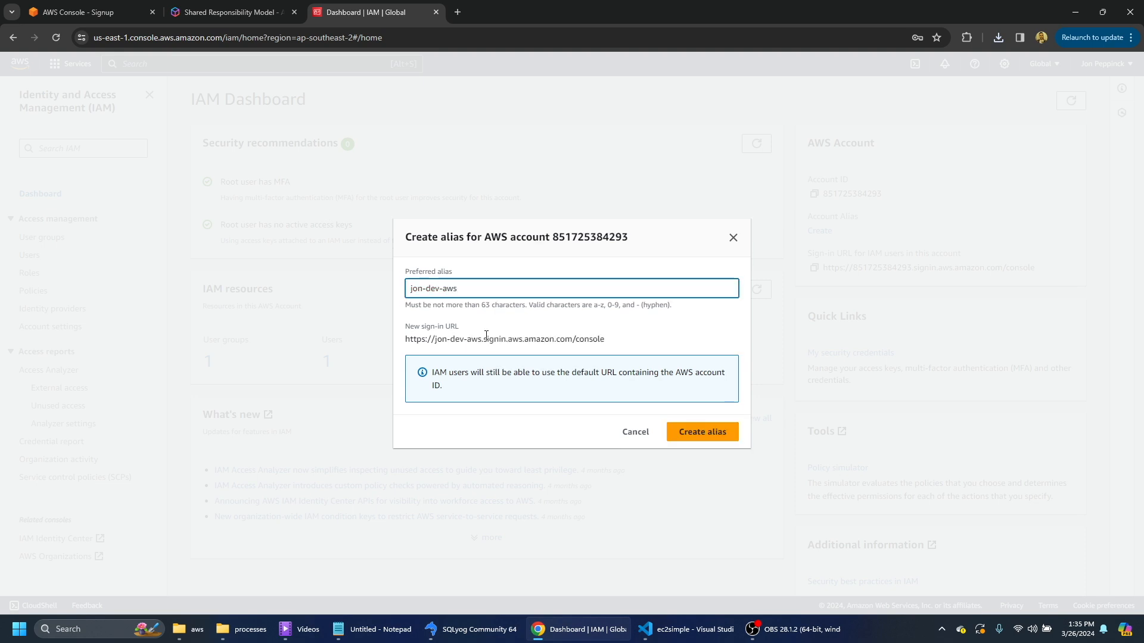
click(718, 446)
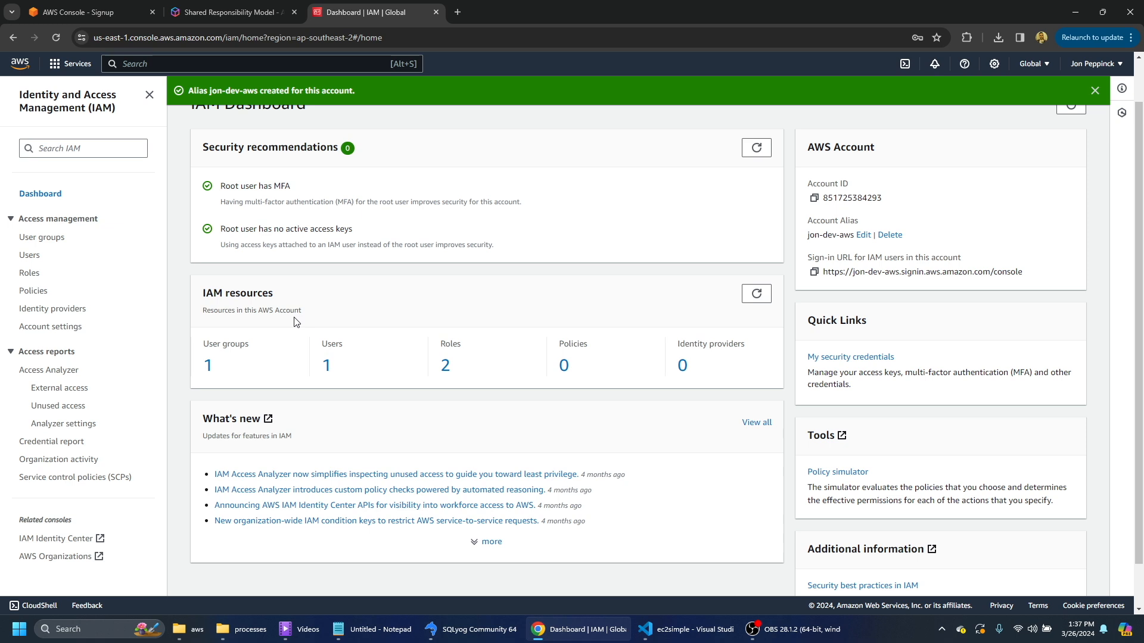
- Copy the account's IAM sign-in URL and load it in a new incognito window
key(ctrl+shift+n)
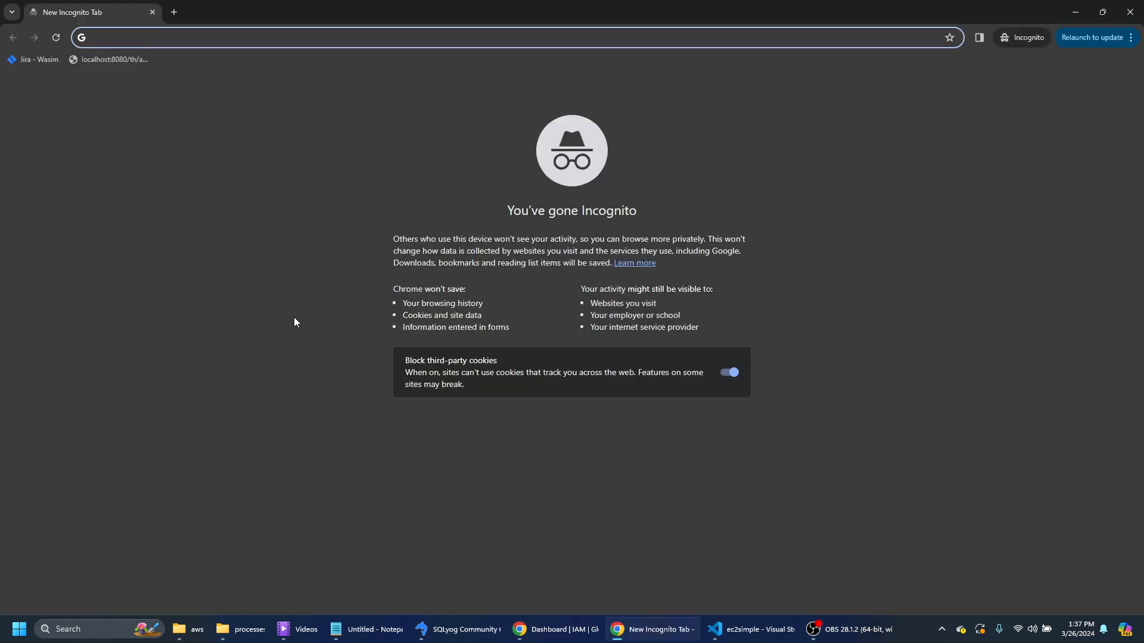
text(aws.amazon.com)
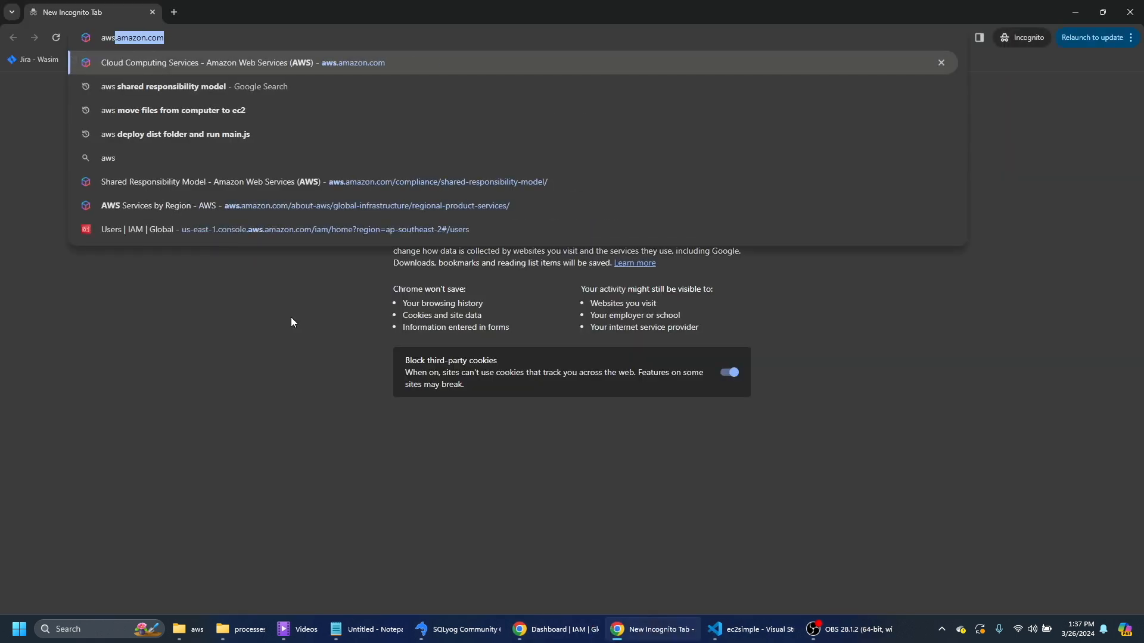
key(alt+Tab)
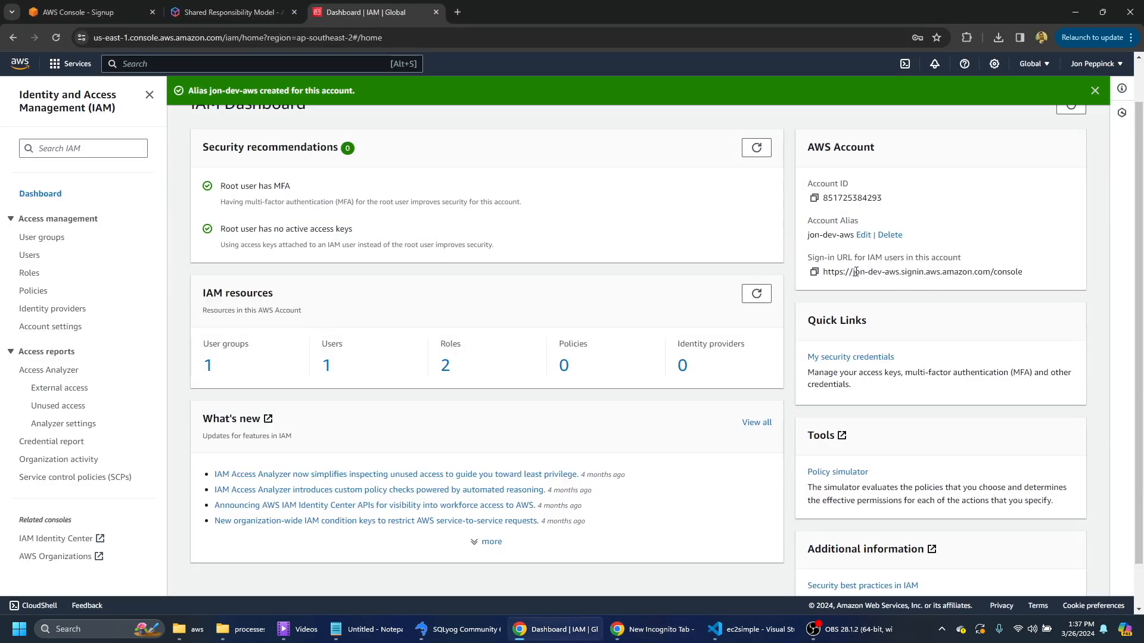
click(813, 274)
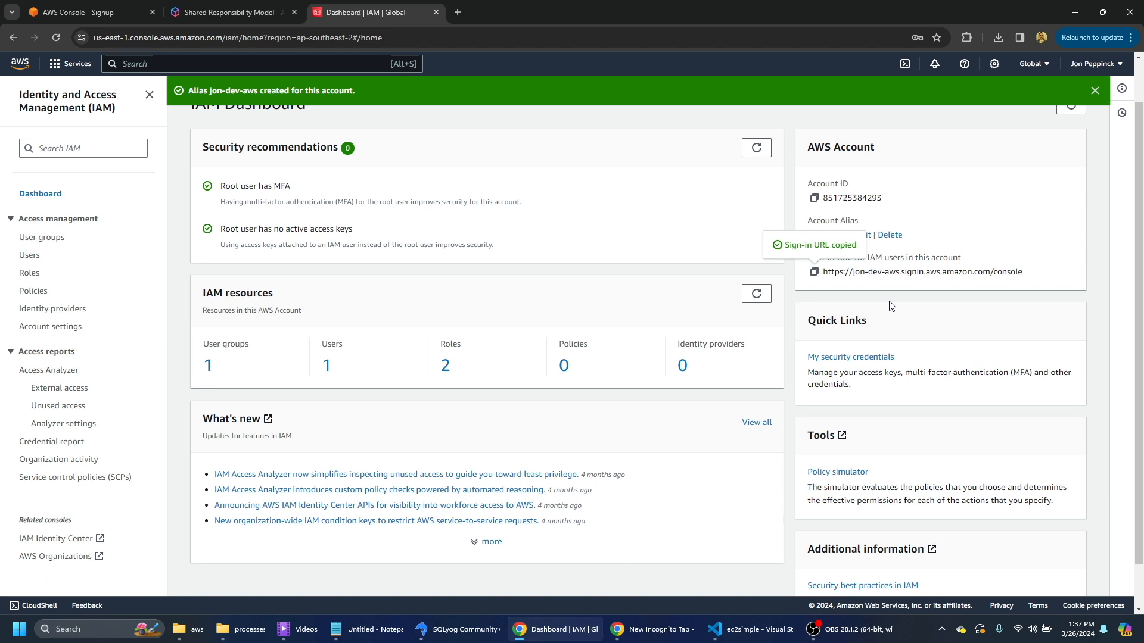
click(663, 629)
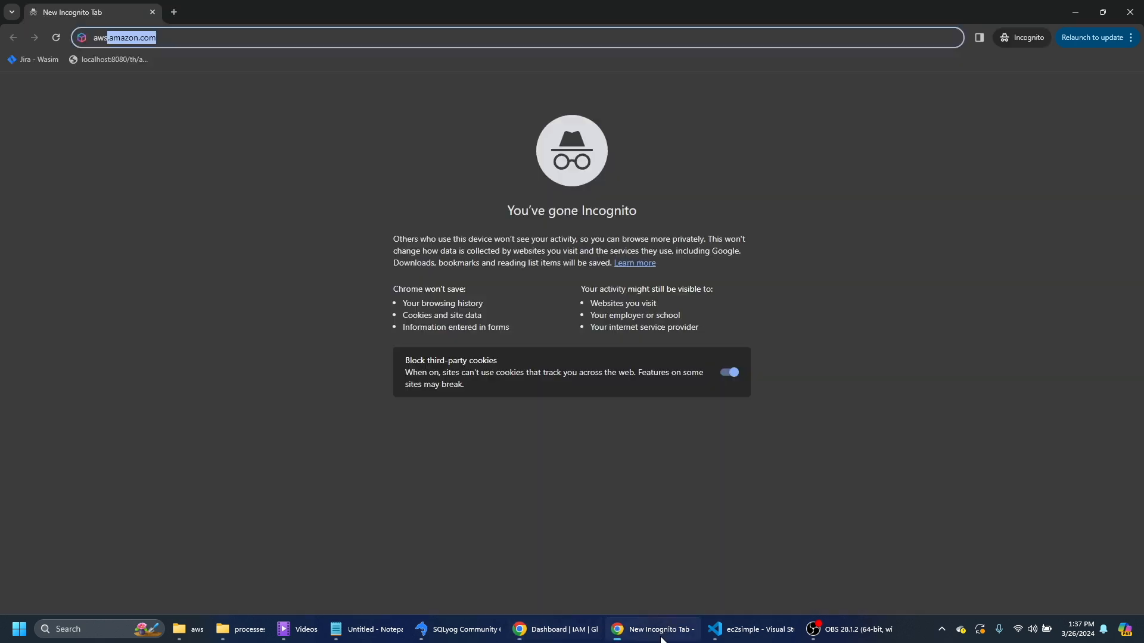
key(ctrl+a)
key(ctrl+v)
key(Return)
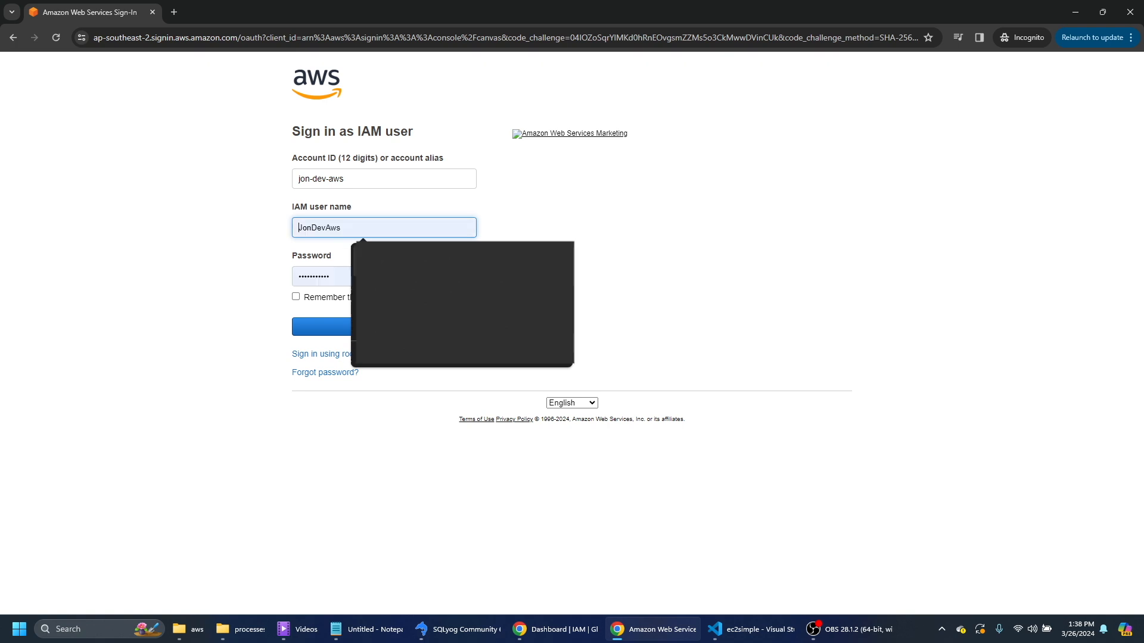
- Sign in with the saved IAM user name and password, with the account remembered
click(417, 260)
click(620, 271)
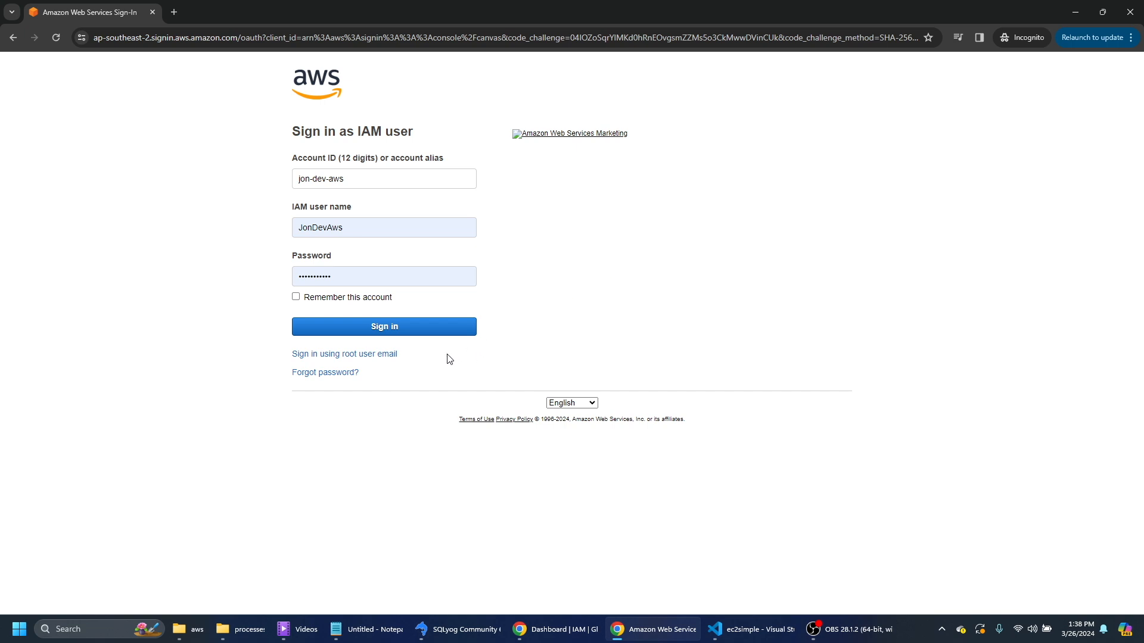
click(296, 297)
click(417, 332)
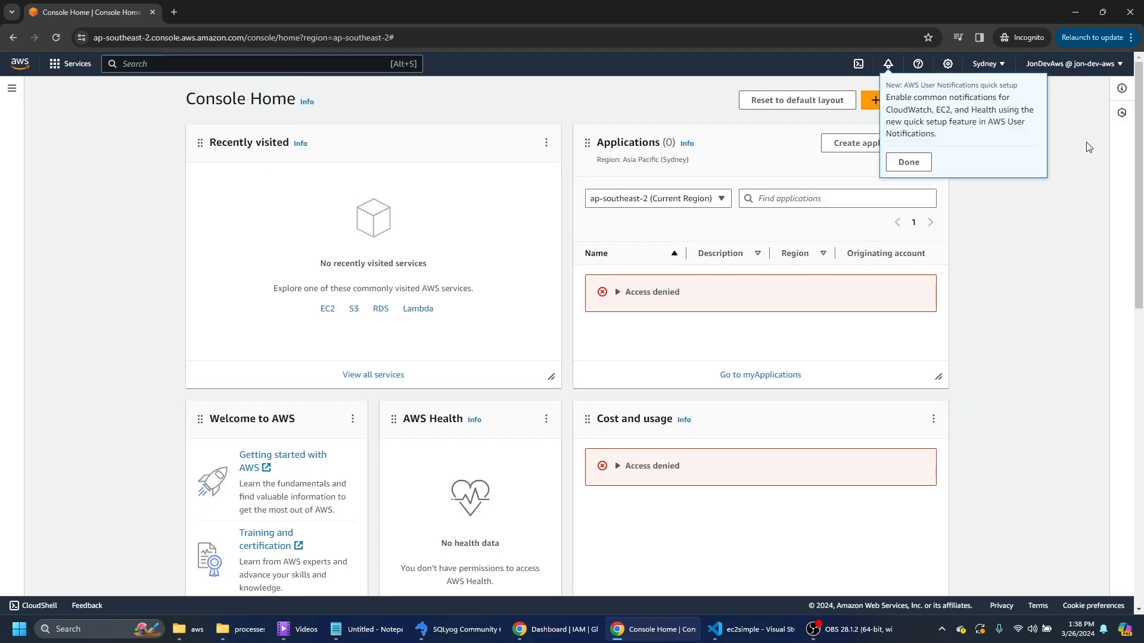
- Dismiss the notifications tip and check which IAM user is signed in and which region is selected
click(933, 166)
click(977, 200)
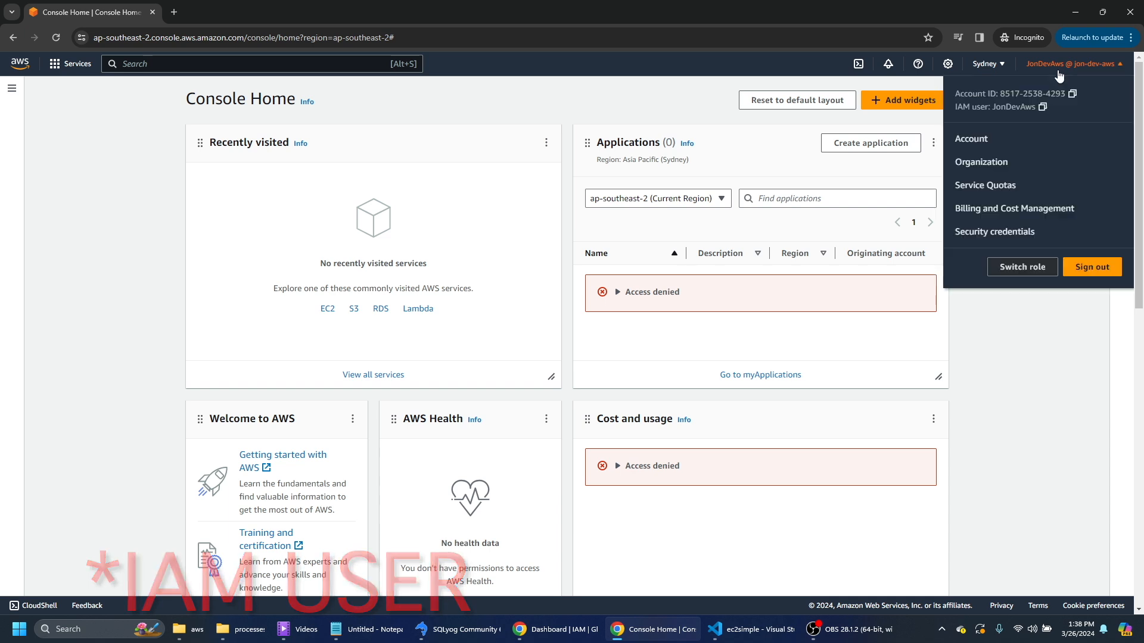
click(1059, 65)
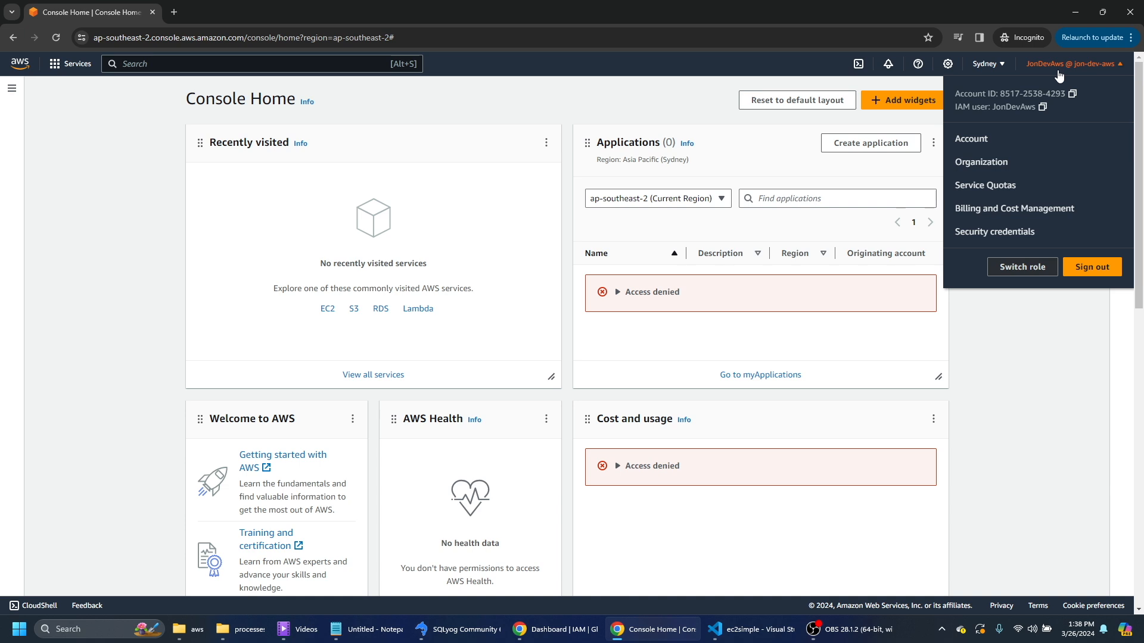
drag(955, 106, 1027, 109)
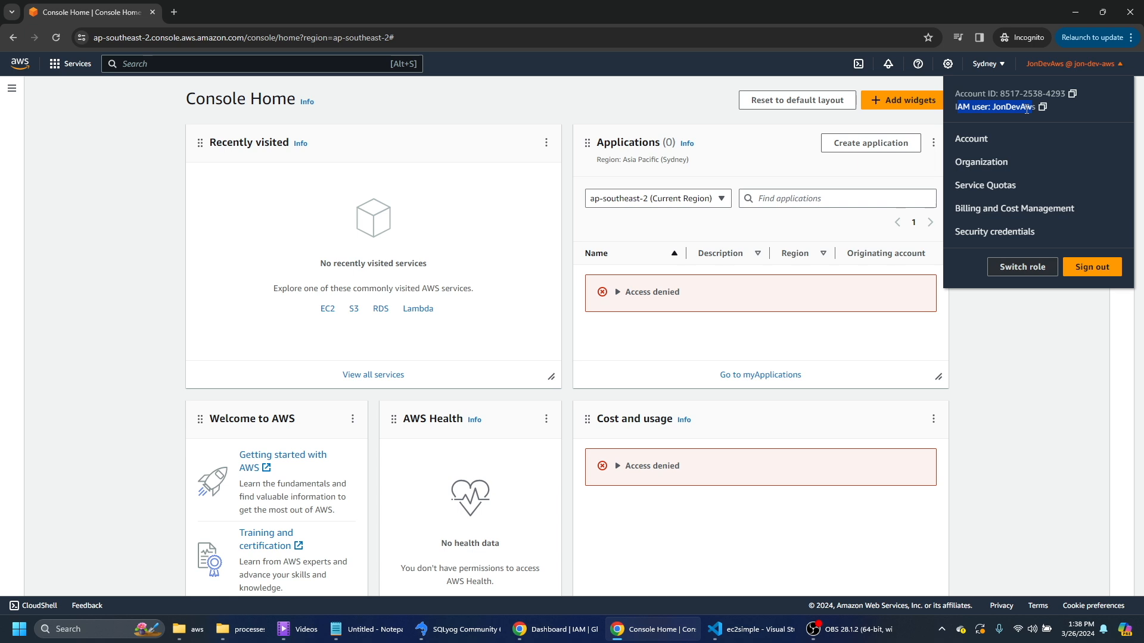
click(1017, 345)
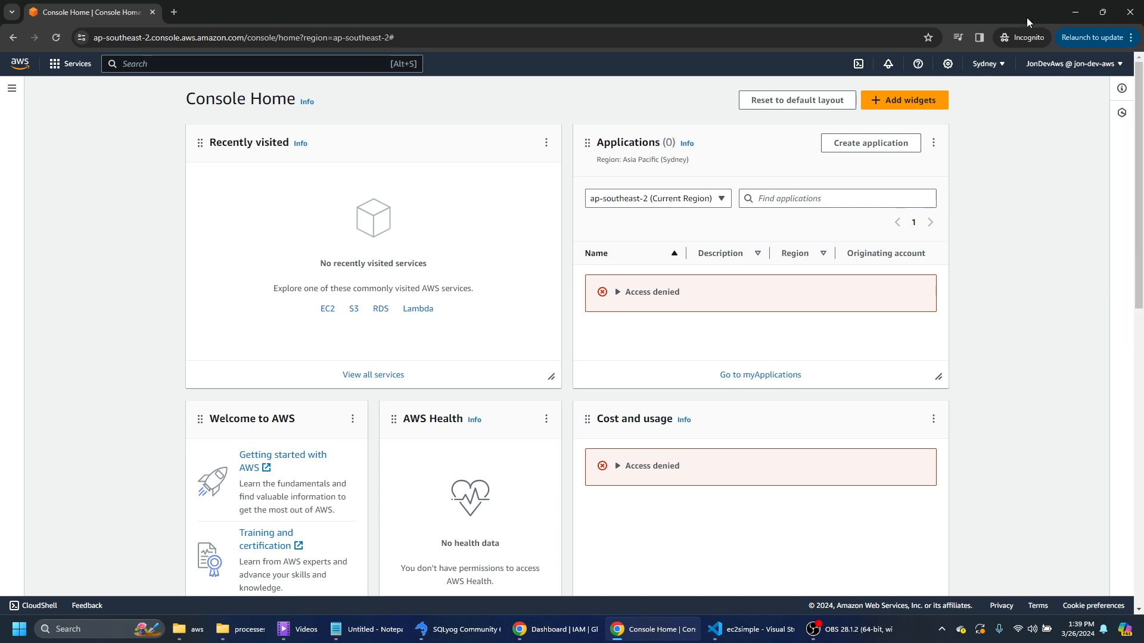
click(989, 64)
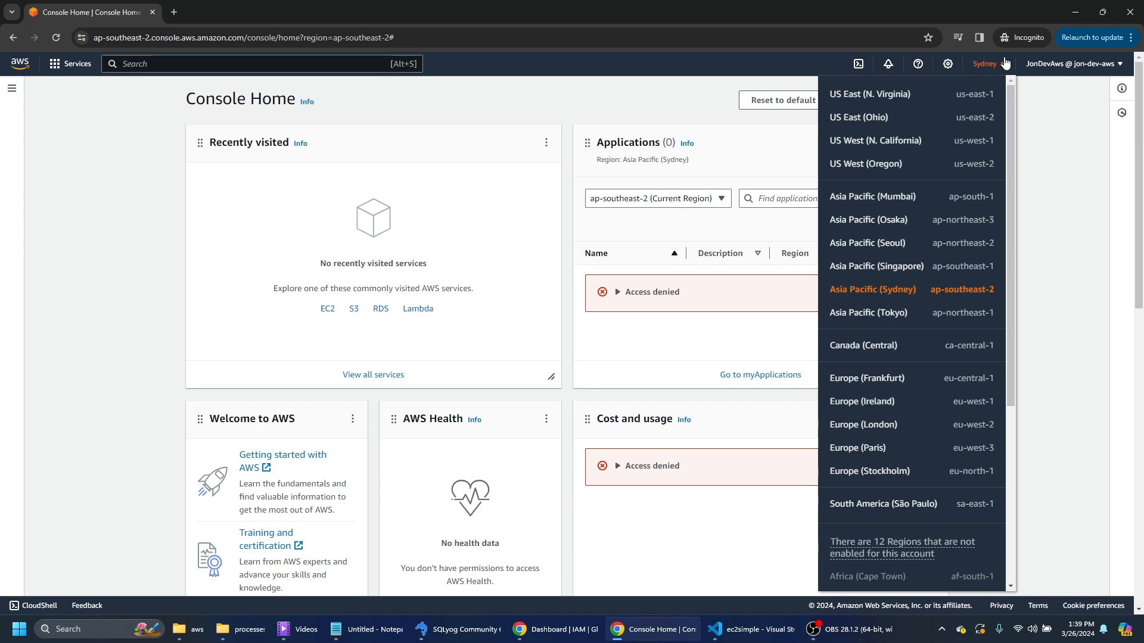
click(1051, 153)
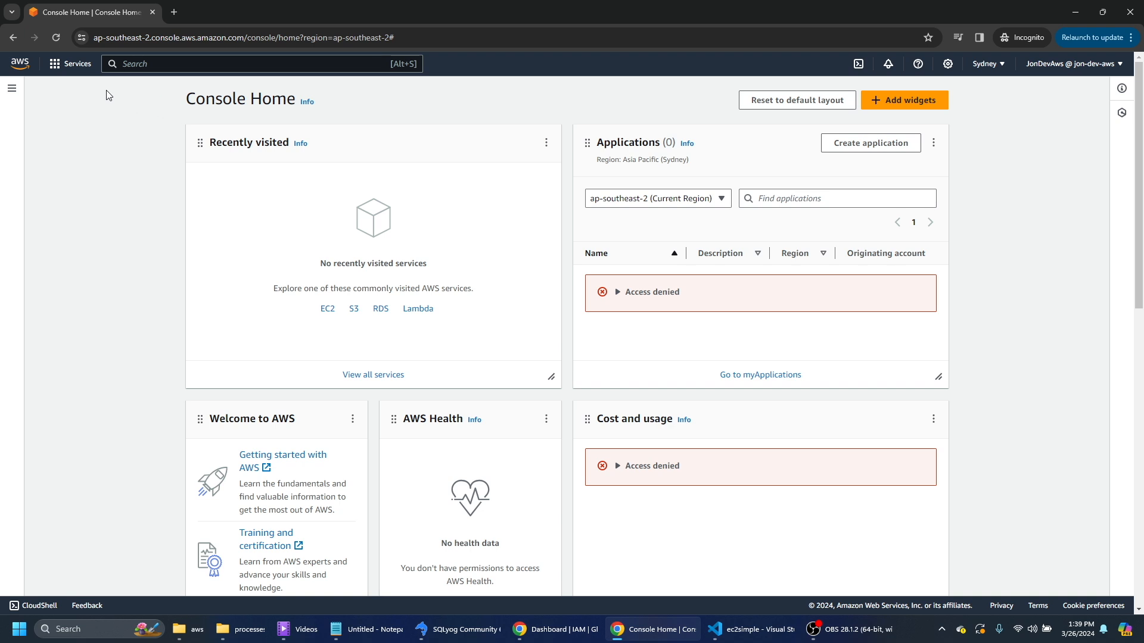
- Search the AWS services for ec2 and open the EC2 dashboard as the IAM user
click(128, 63)
text(ec2)
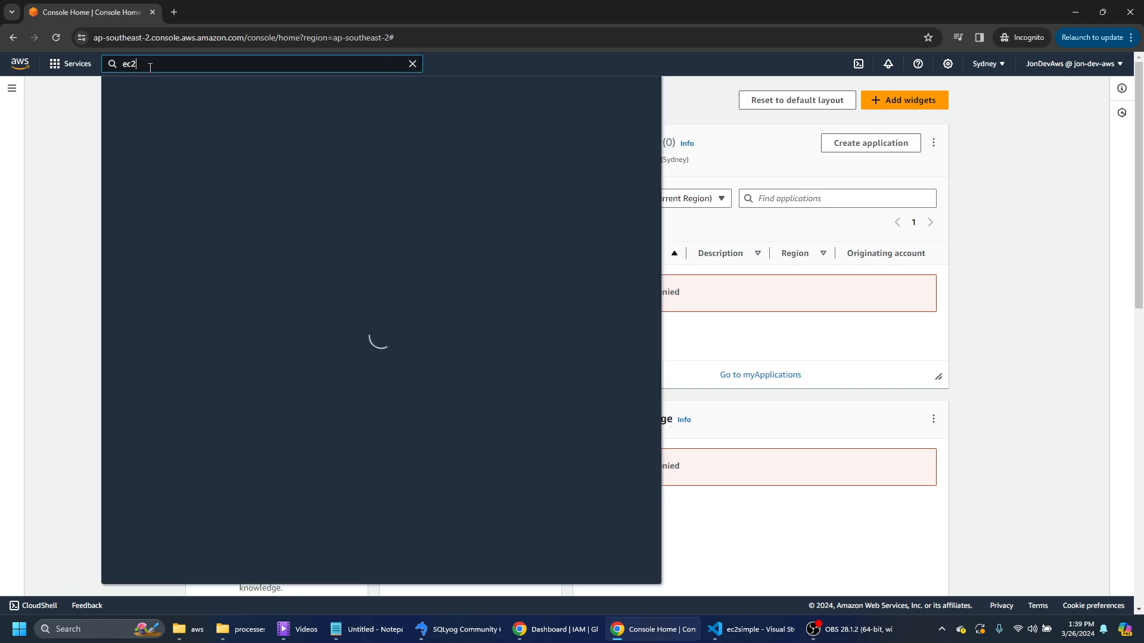
click(307, 155)
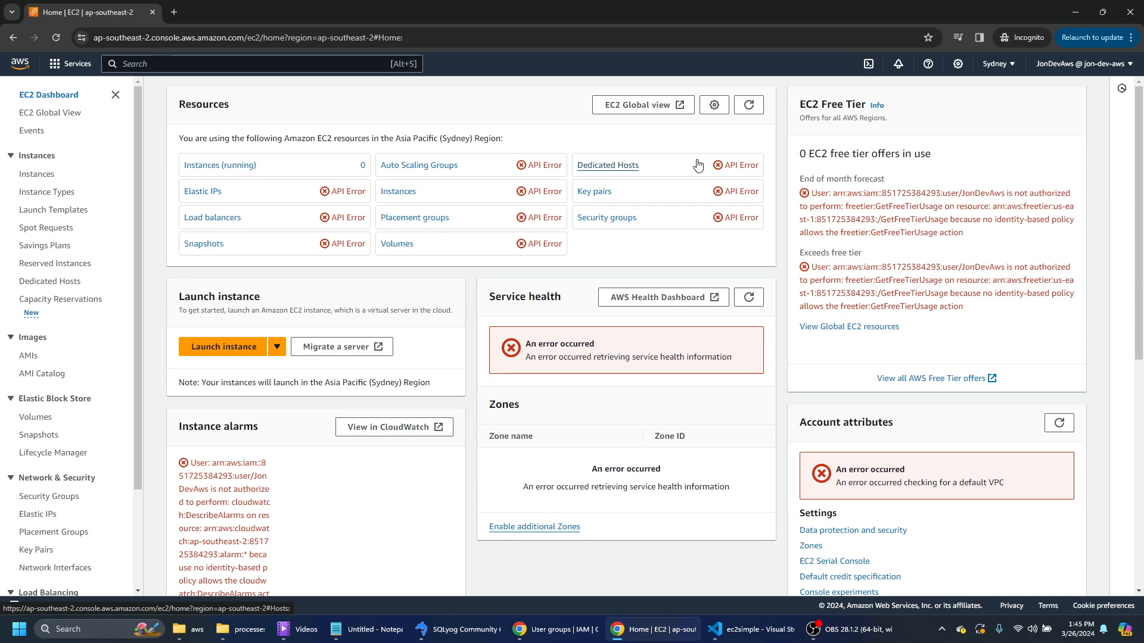
- Switch back to the root user's IAM window and check the admin group's members and the IAM user's permissions policies
click(549, 630)
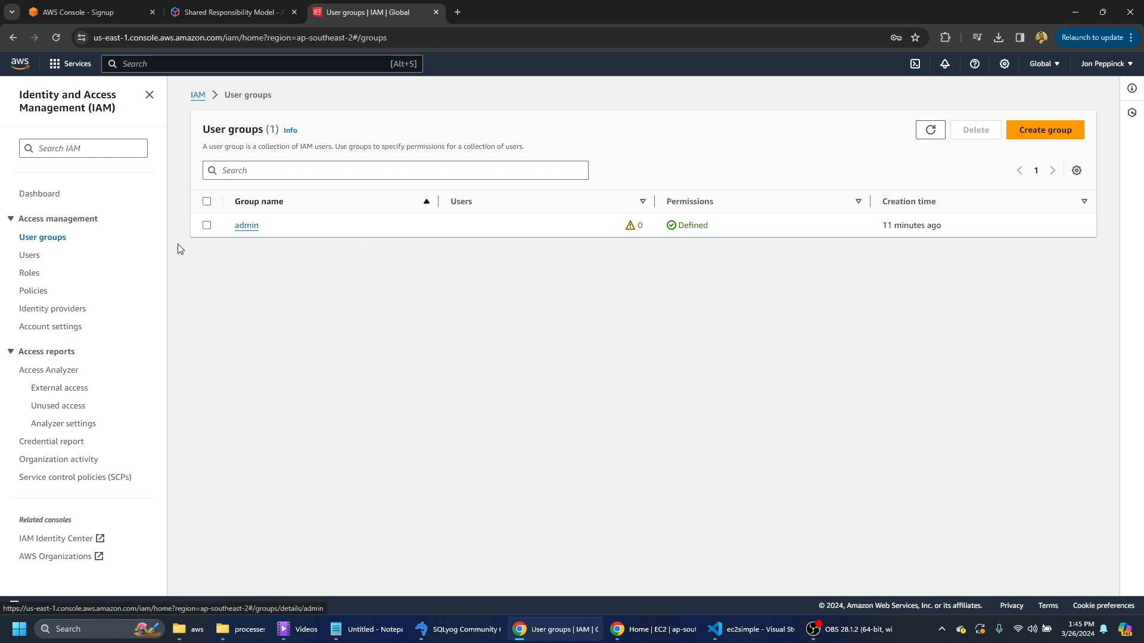
click(247, 225)
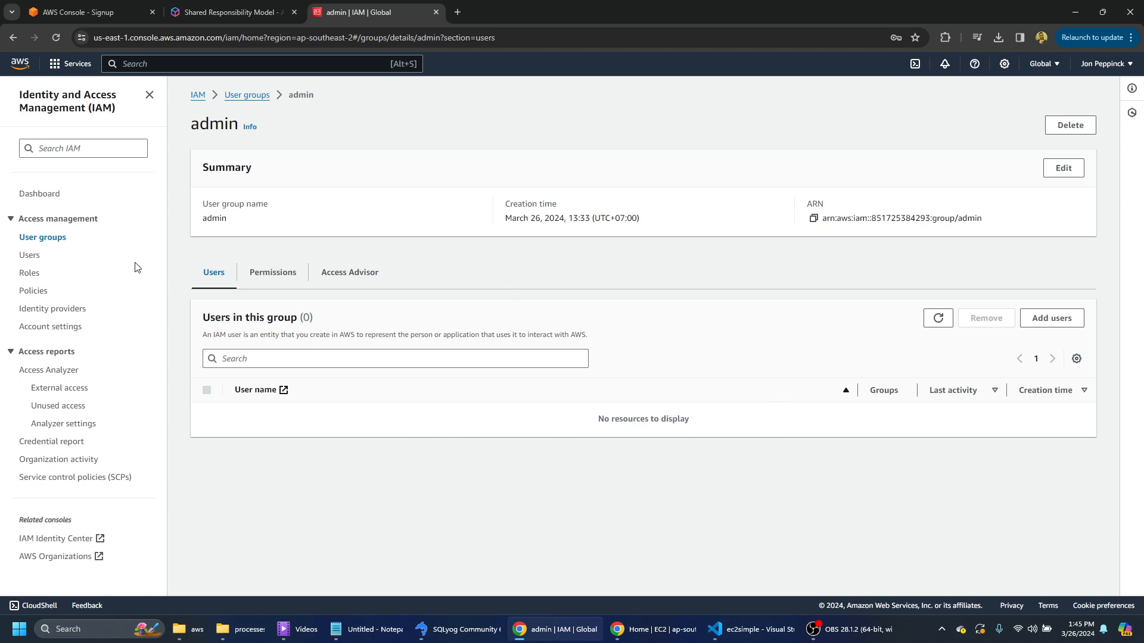
click(39, 257)
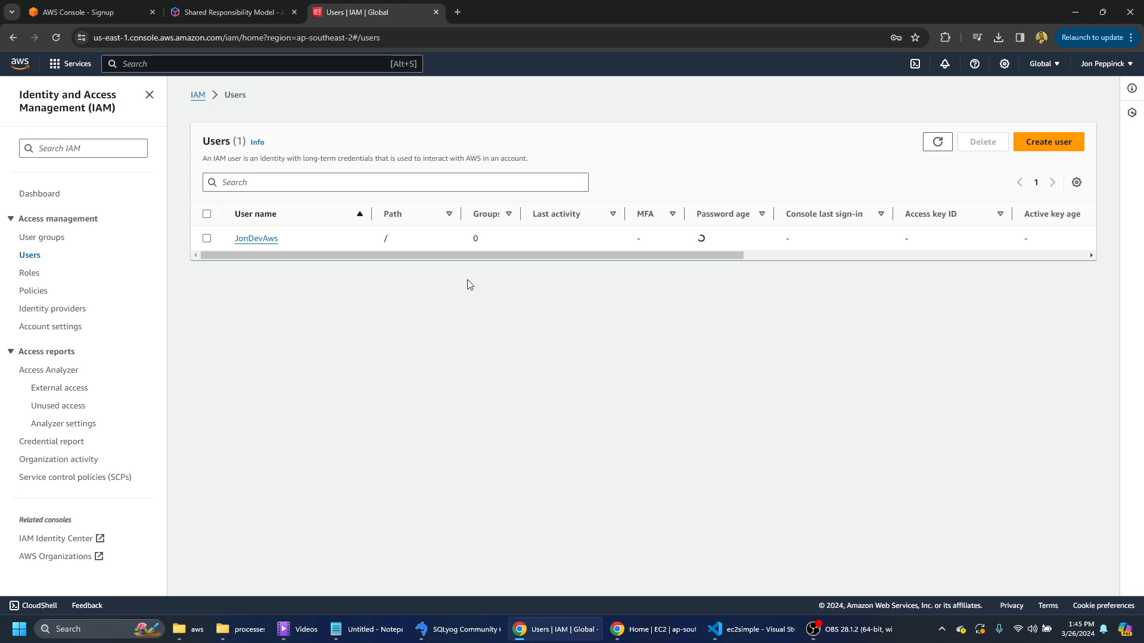
click(261, 243)
scroll(419, 329, down, 2)
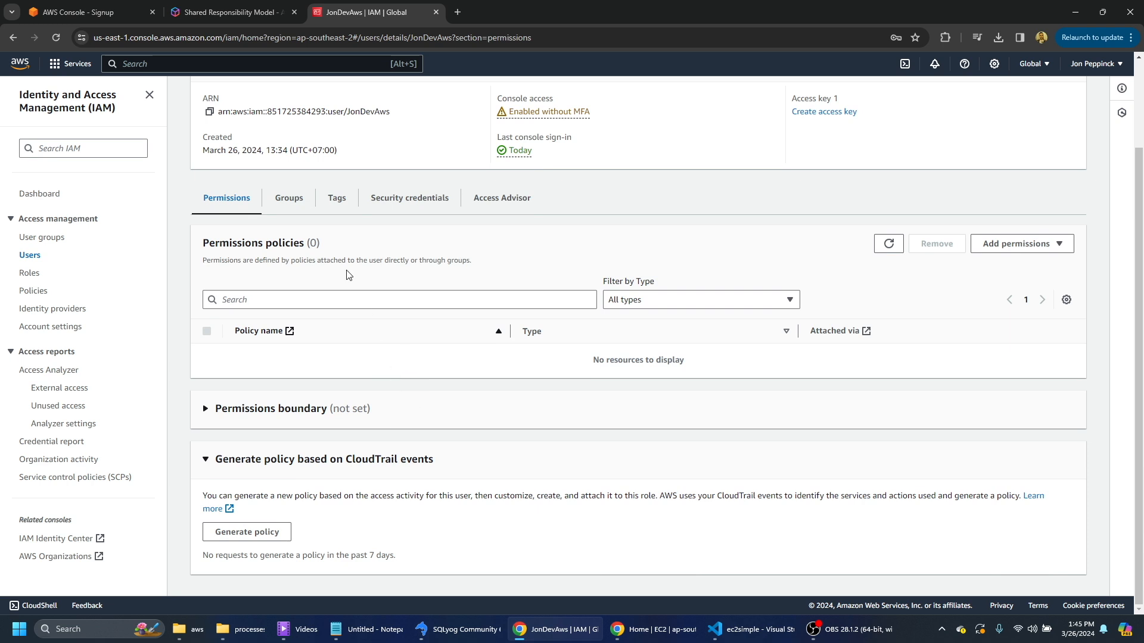
- Add the IAM user to the admin group and reload the EC2 dashboard in the IAM user's browser window
click(300, 201)
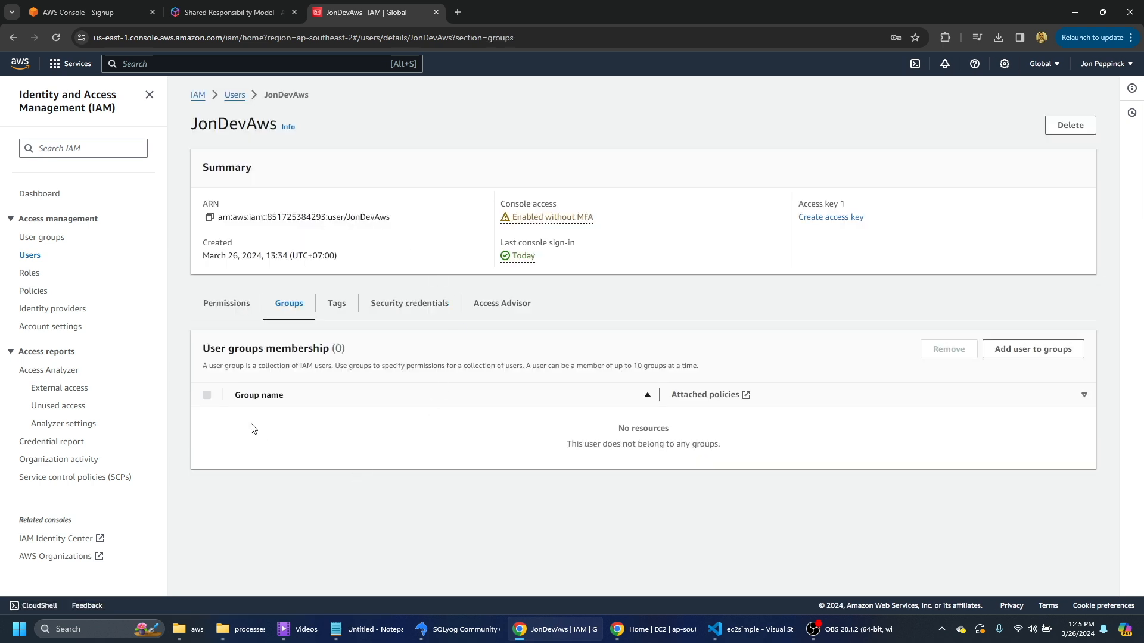
click(1066, 354)
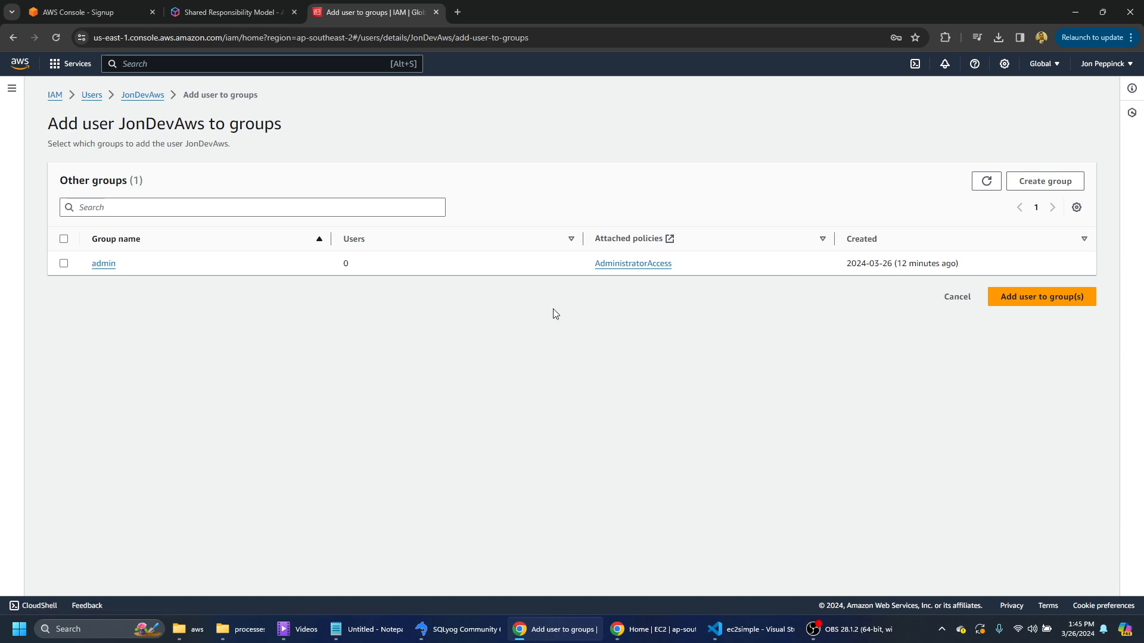
click(64, 264)
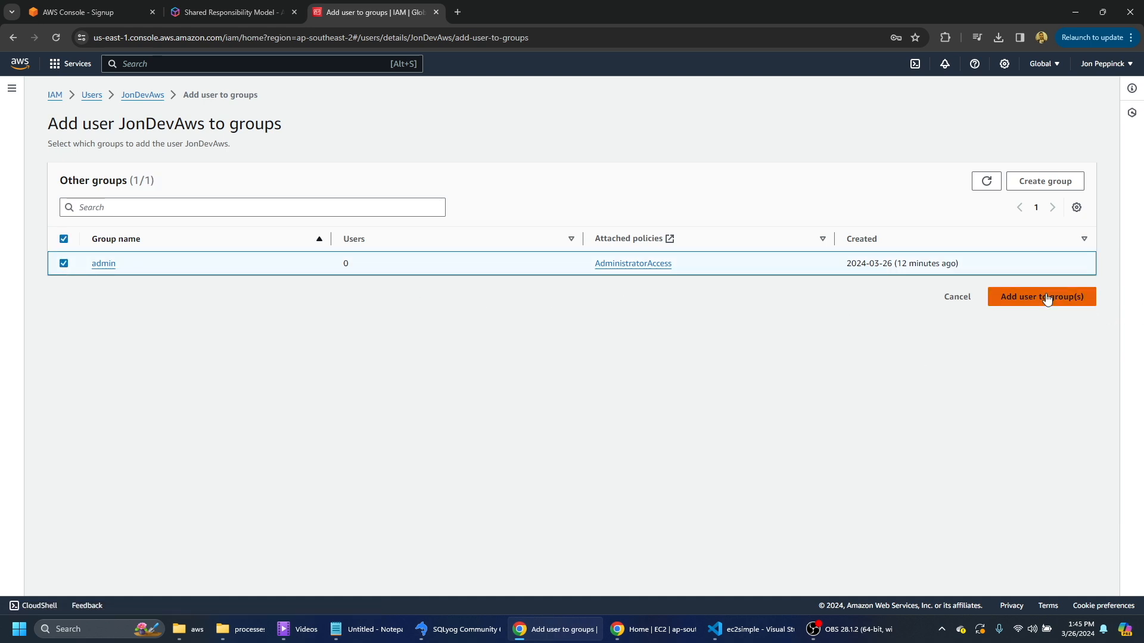
click(1083, 297)
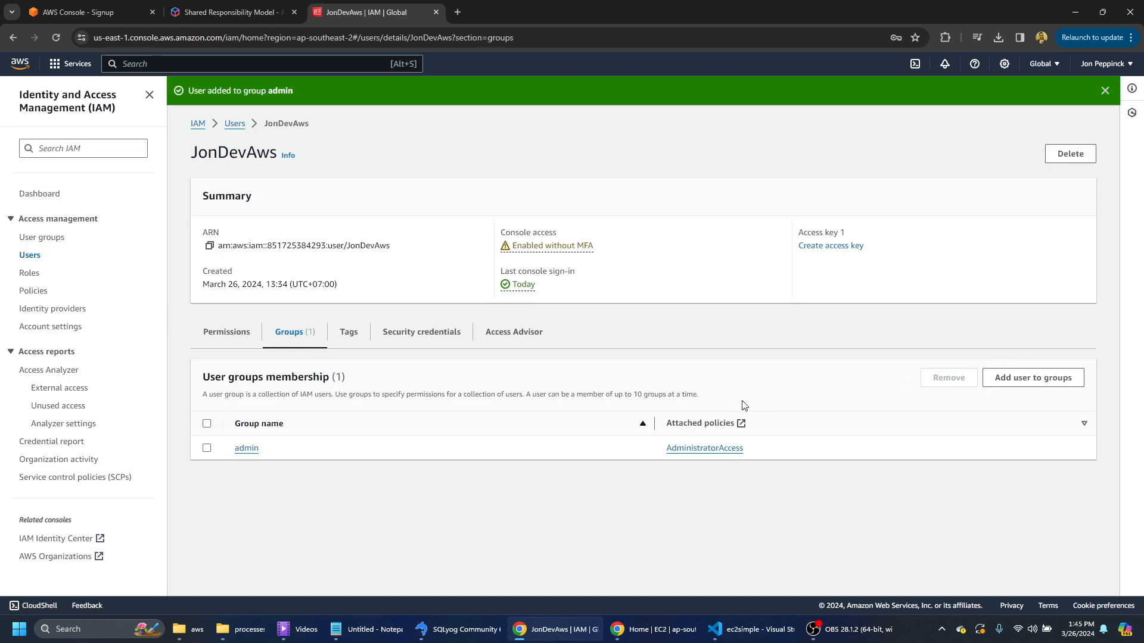
click(654, 632)
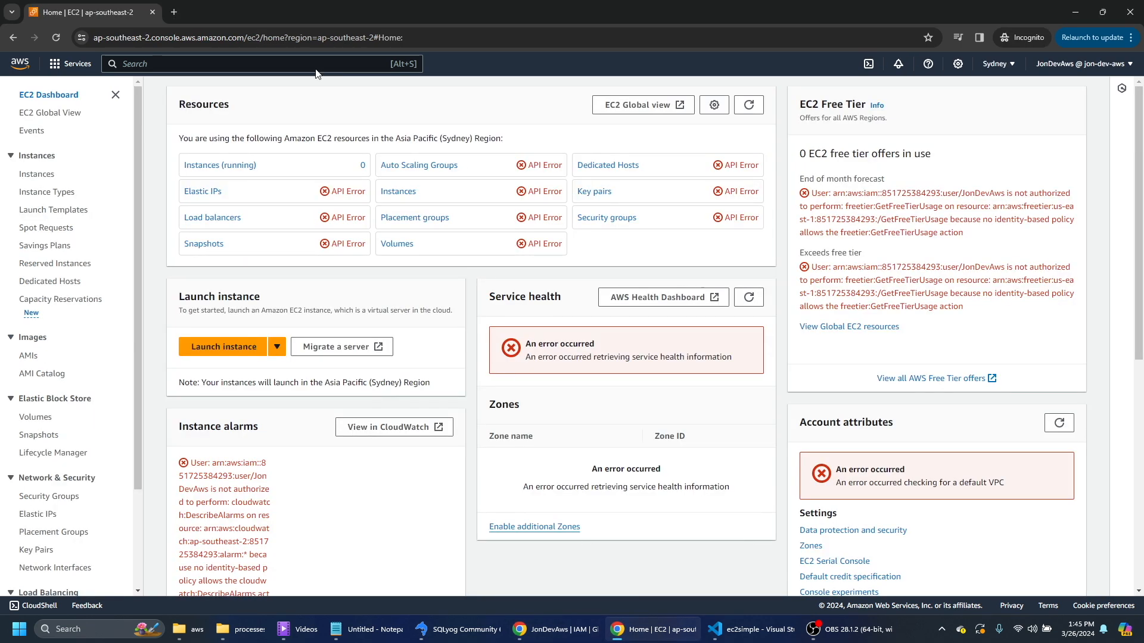
click(61, 40)
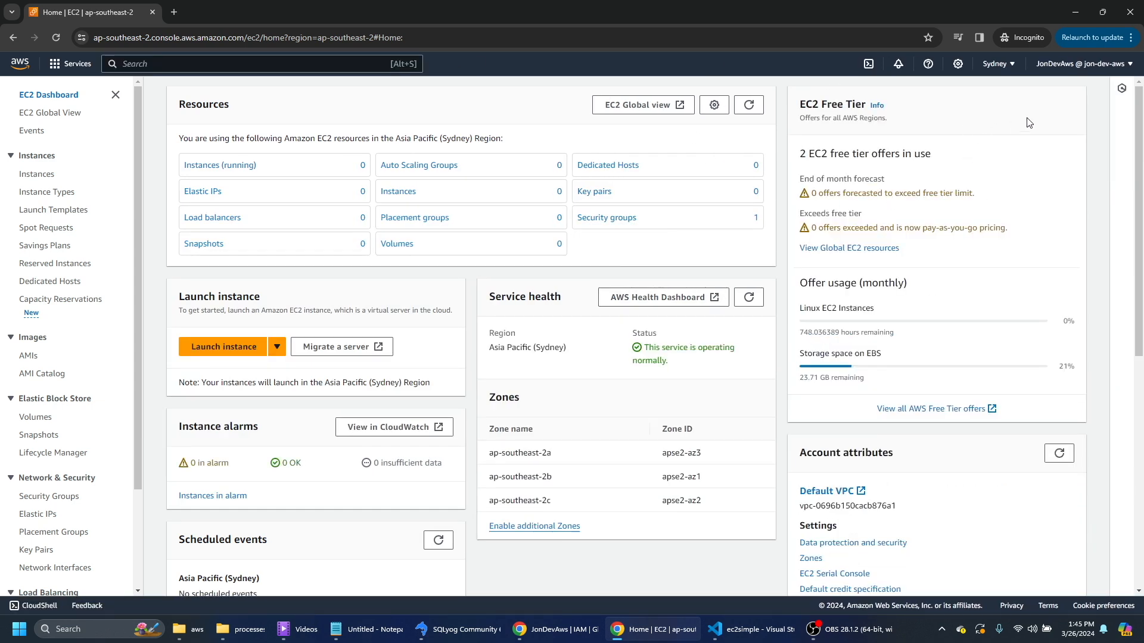
- Start launching a new EC2 instance and name it nestjs-api
click(243, 354)
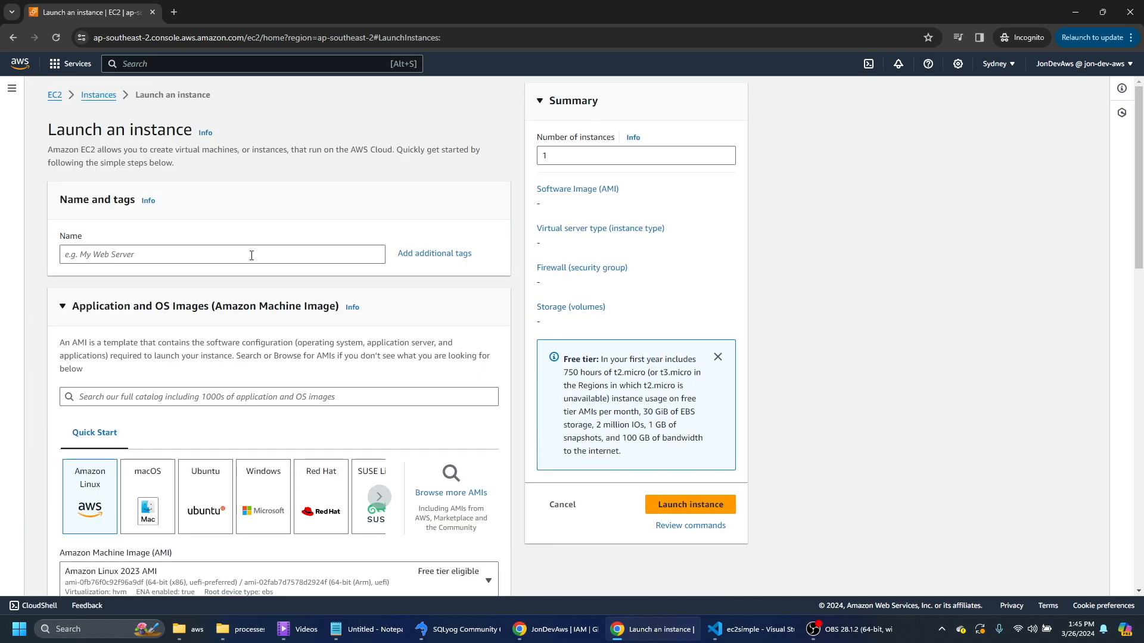
text(nestjs-api)
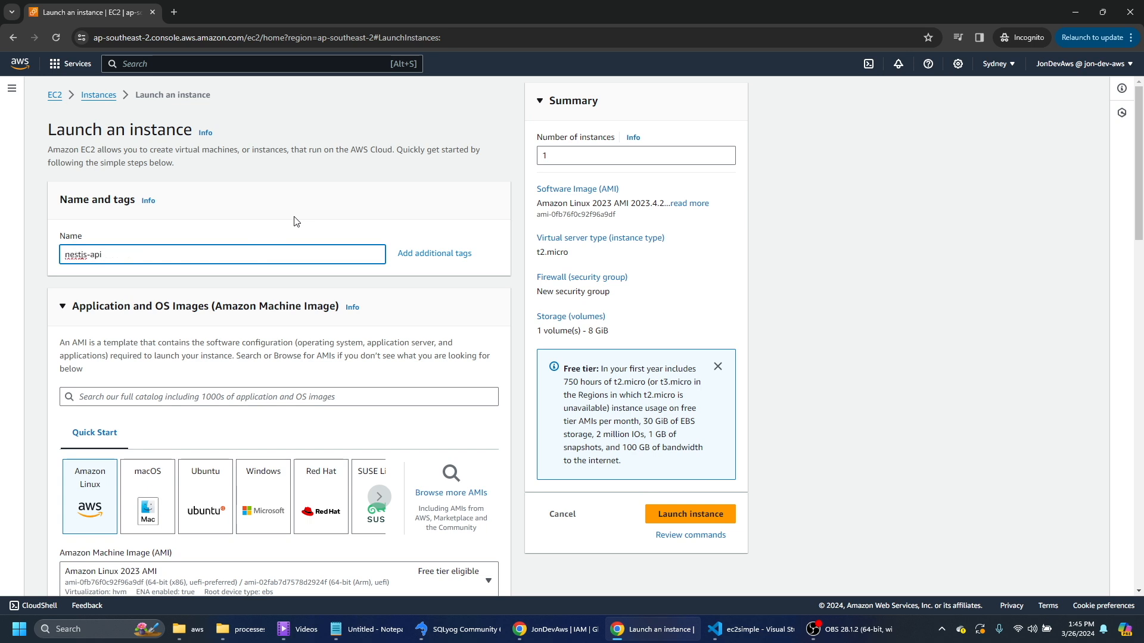
click(463, 304)
- Choose Ubuntu as the instance's operating system image
scroll(460, 300, down, 1)
scroll(459, 300, down, 1)
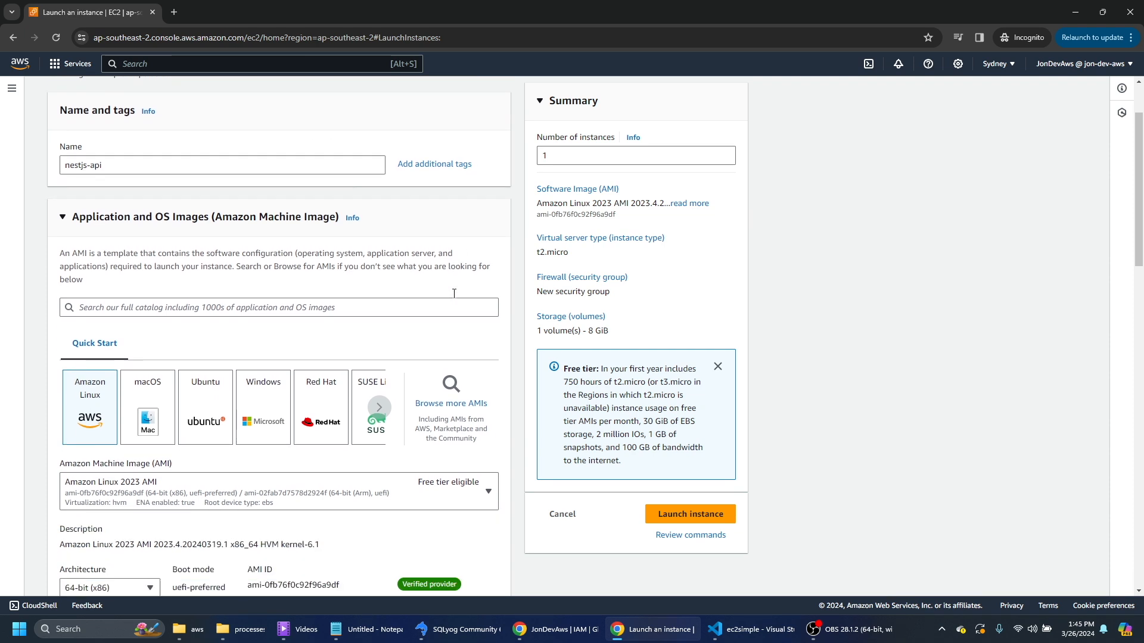
click(213, 379)
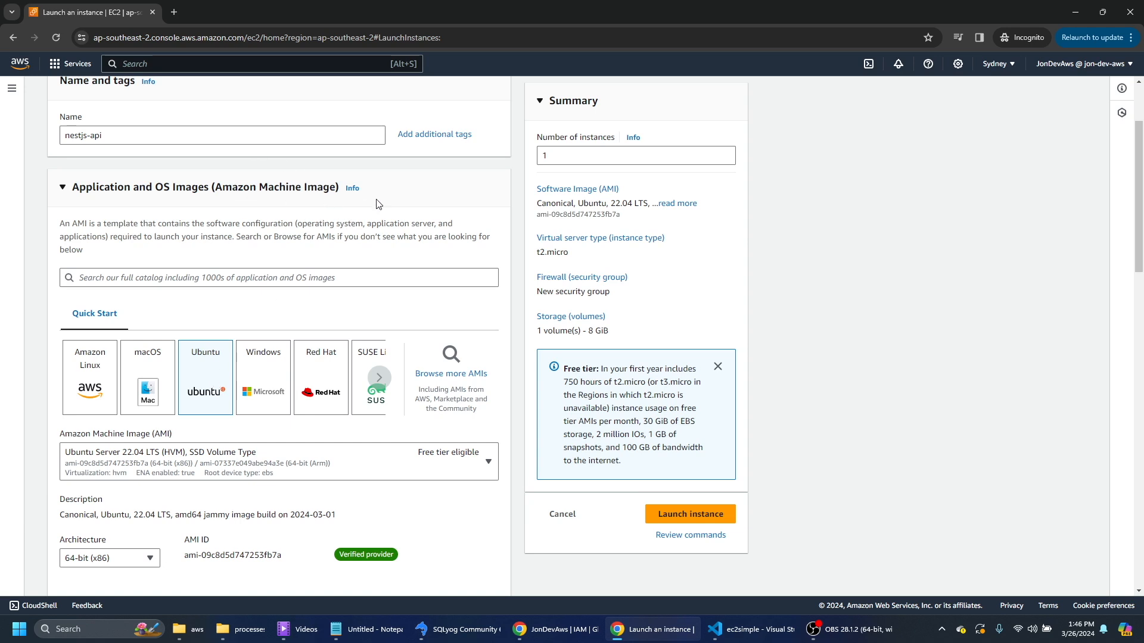
- Review the machine image description, instance type, key pair and network settings on the instance launch form
drag(301, 224, 363, 224)
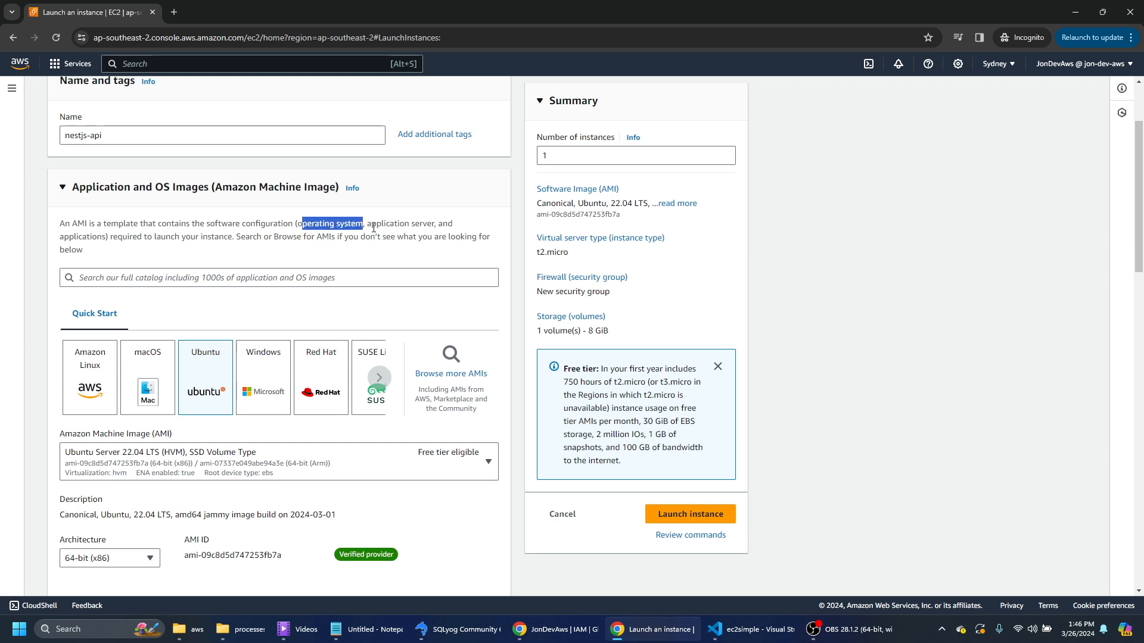
click(370, 223)
drag(368, 224, 441, 222)
drag(103, 236, 48, 239)
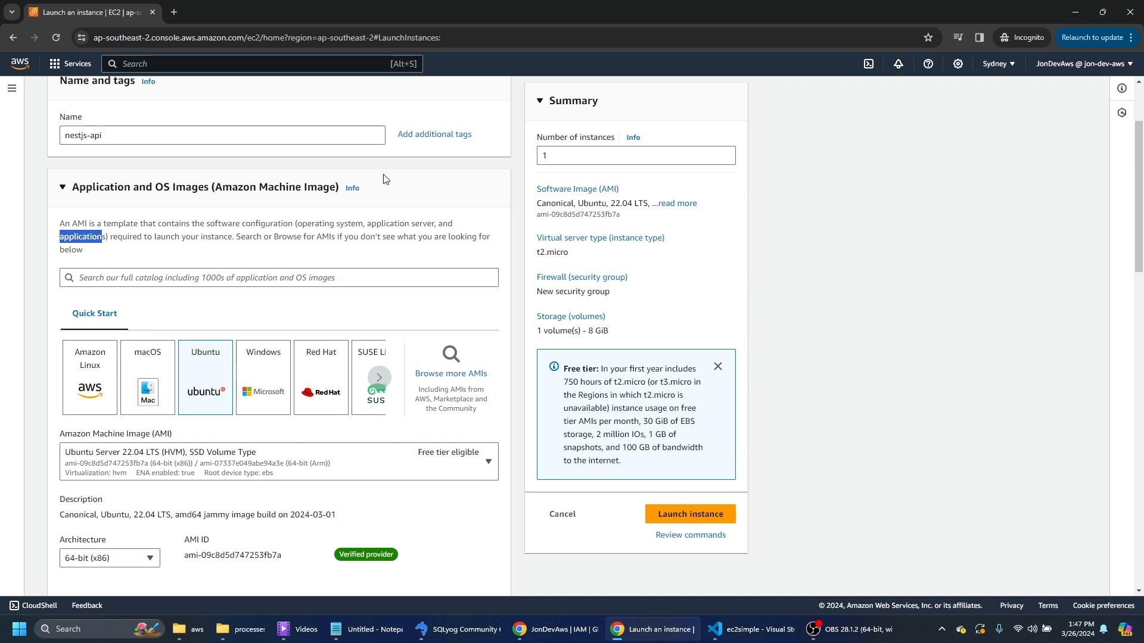
click(136, 132)
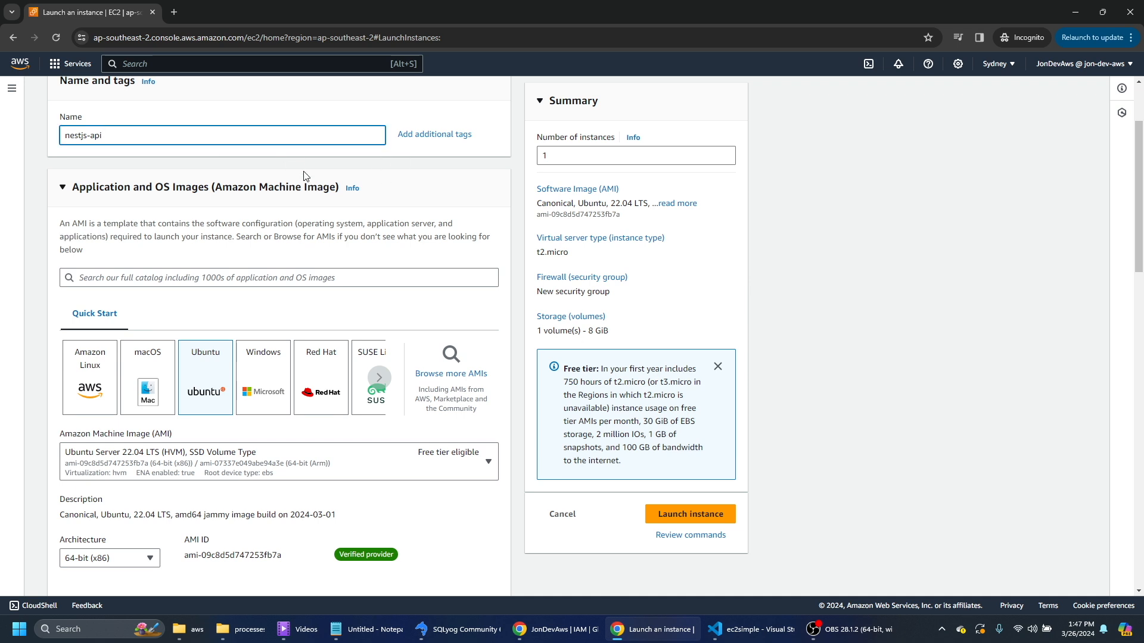
scroll(423, 227, down, 1)
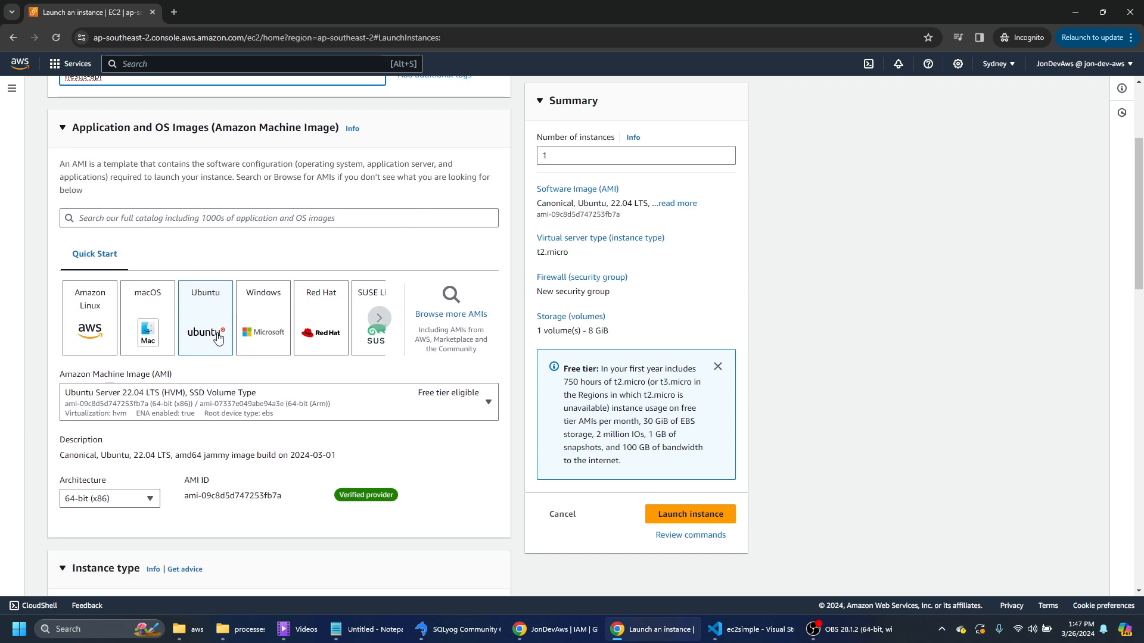
scroll(217, 339, down, 2)
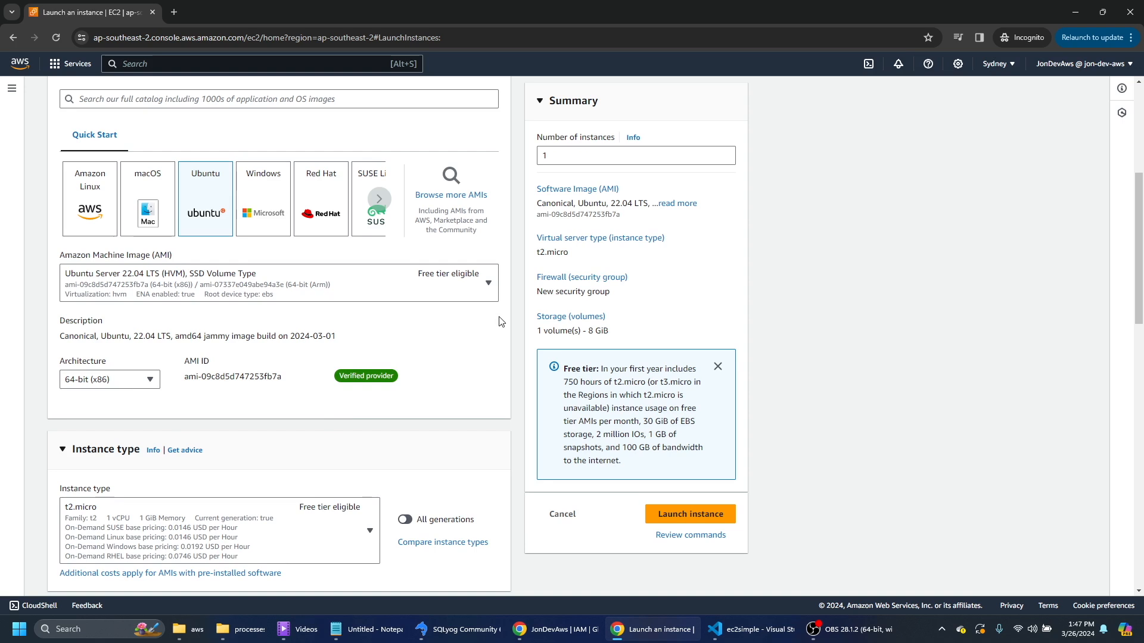
scroll(451, 321, down, 2)
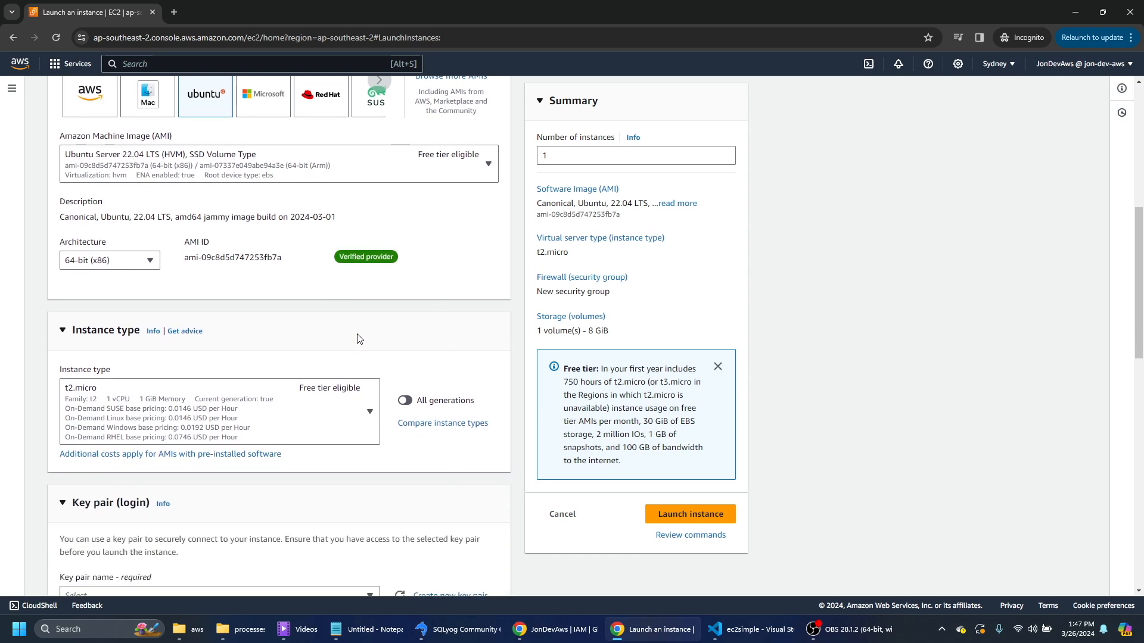
scroll(338, 340, down, 2)
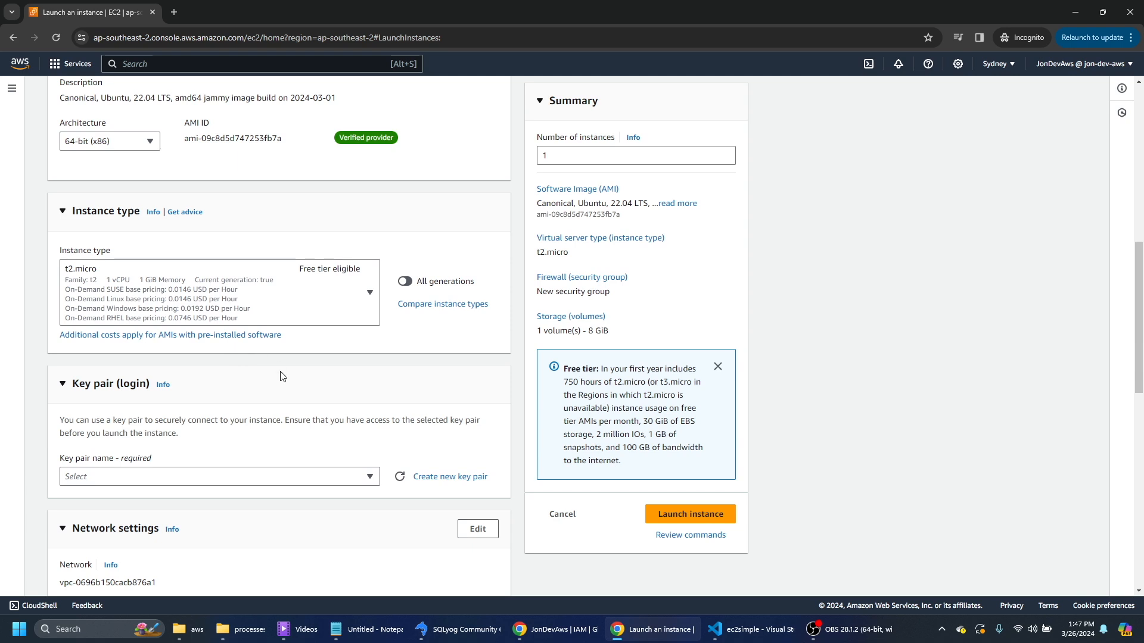
scroll(334, 345, down, 4)
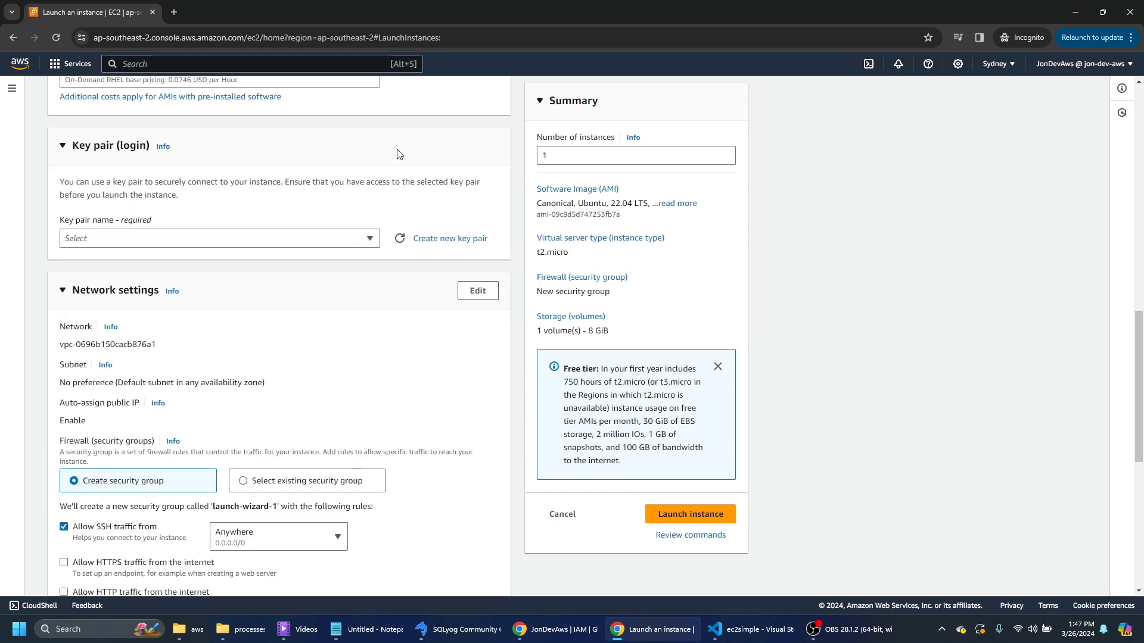
scroll(456, 137, up, 4)
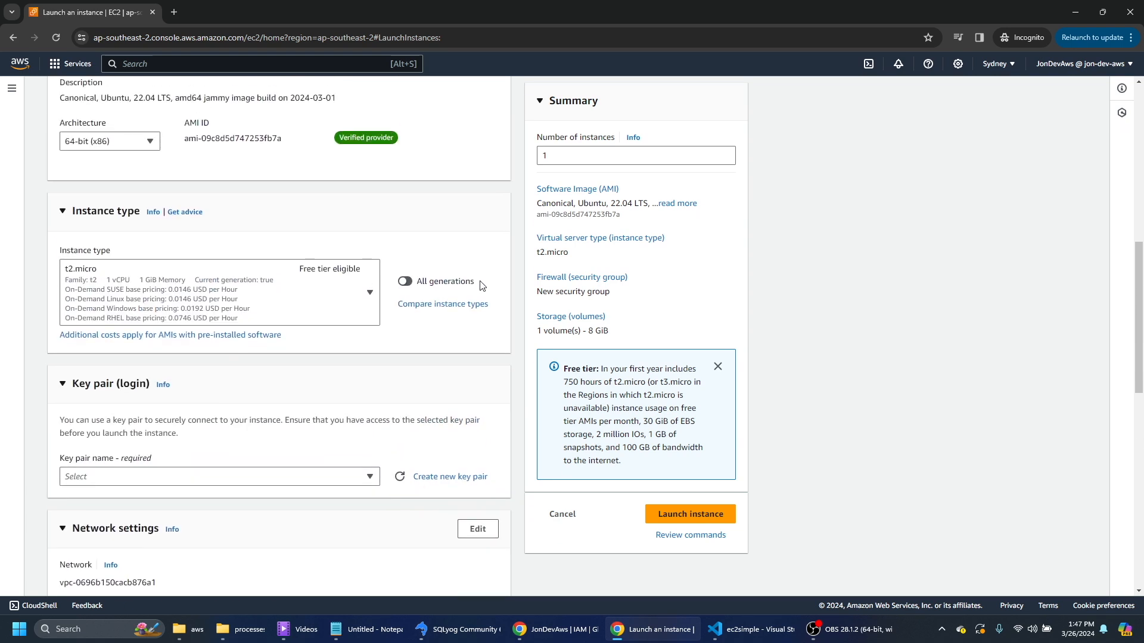
- Switch to Visual Studio Code to look over the ec2simple project's api folder, and return to the instance launch form
click(743, 636)
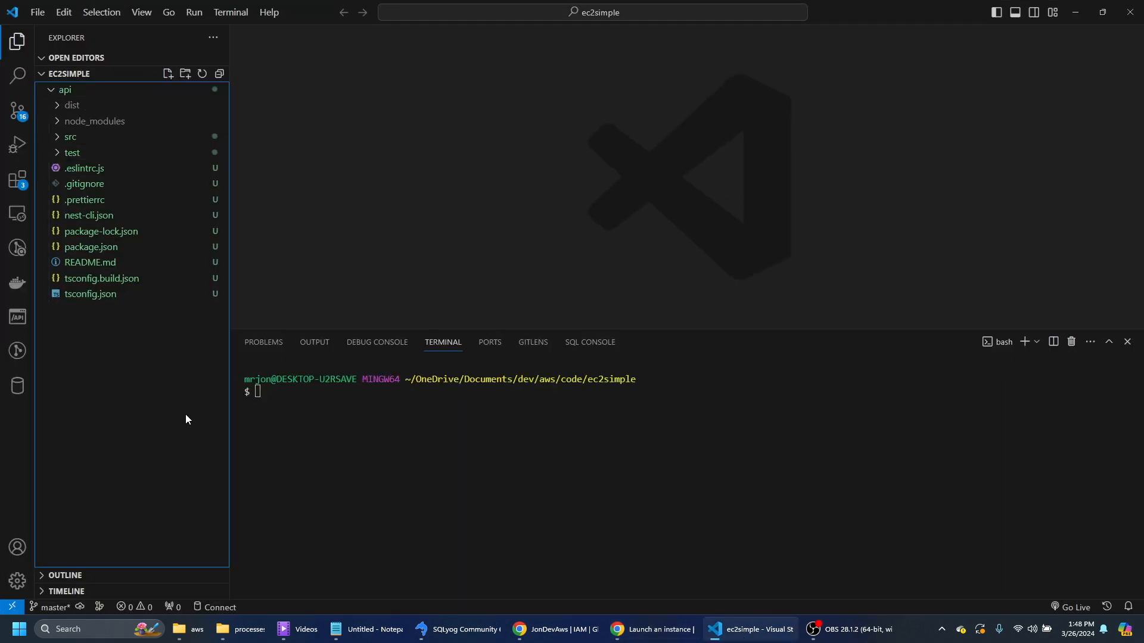
click(758, 641)
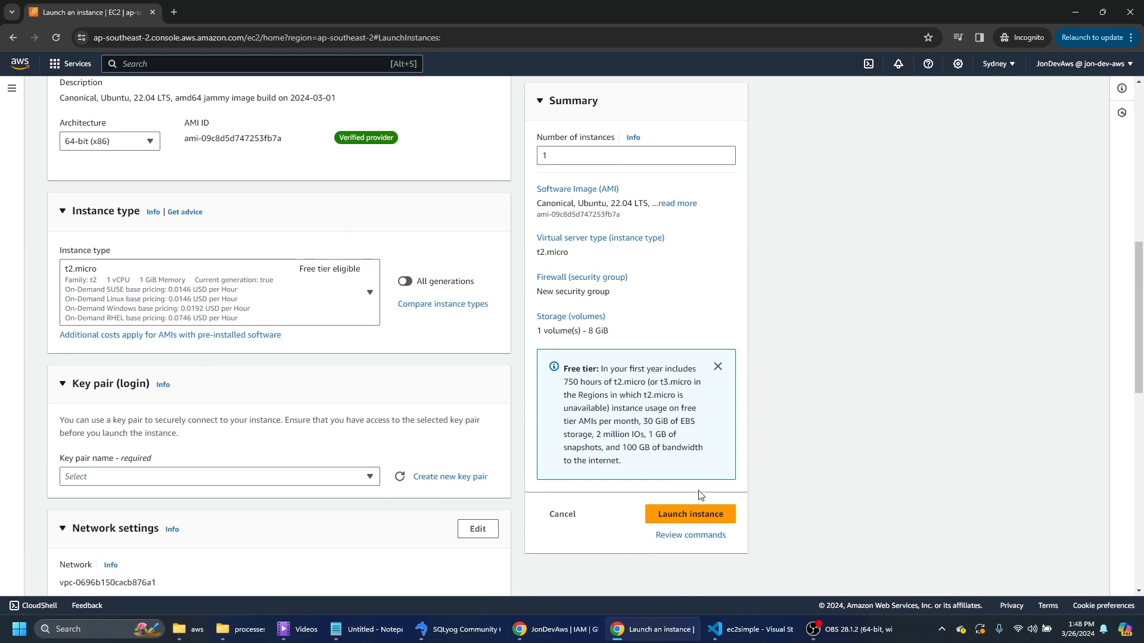
click(717, 629)
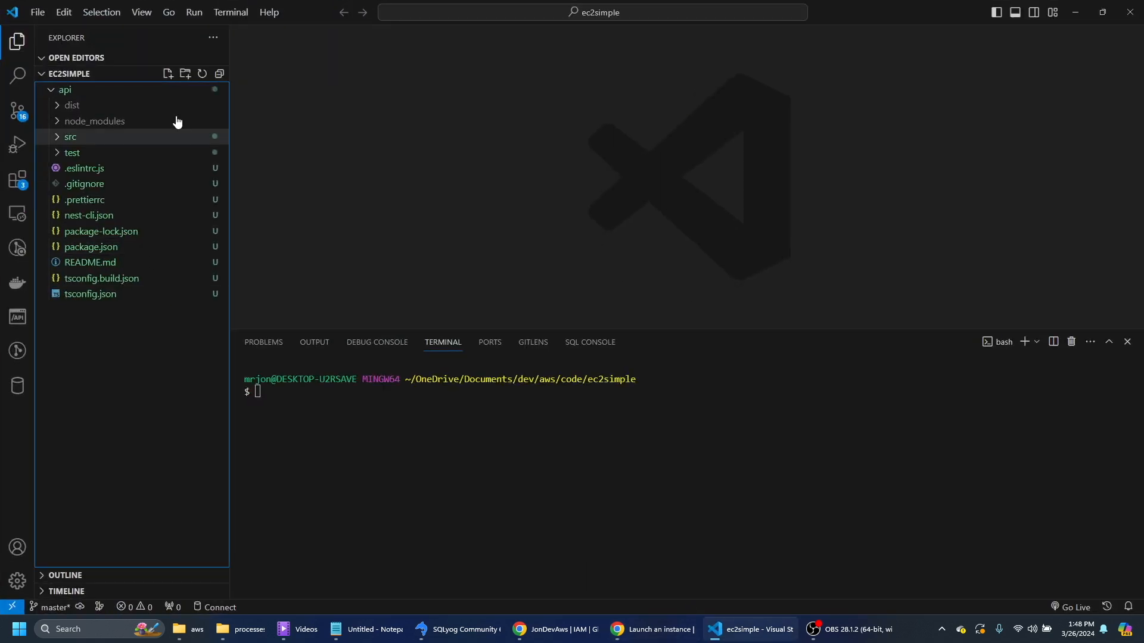
click(656, 629)
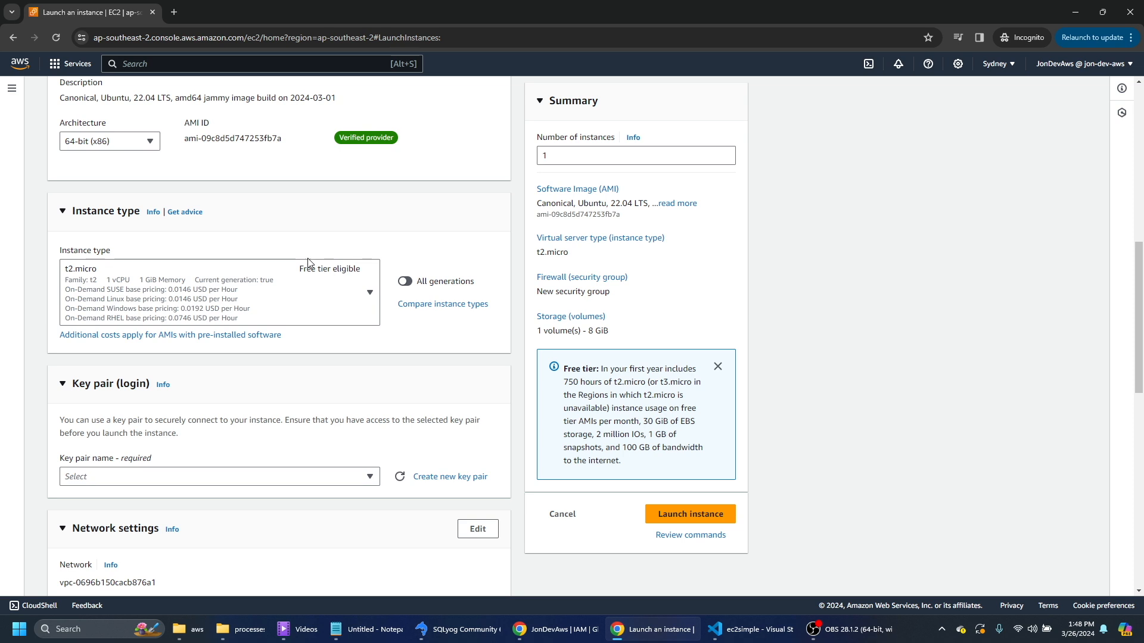
- Create a new RSA key pair named nestjs with the private key in .pem format
scroll(307, 258, down, 2)
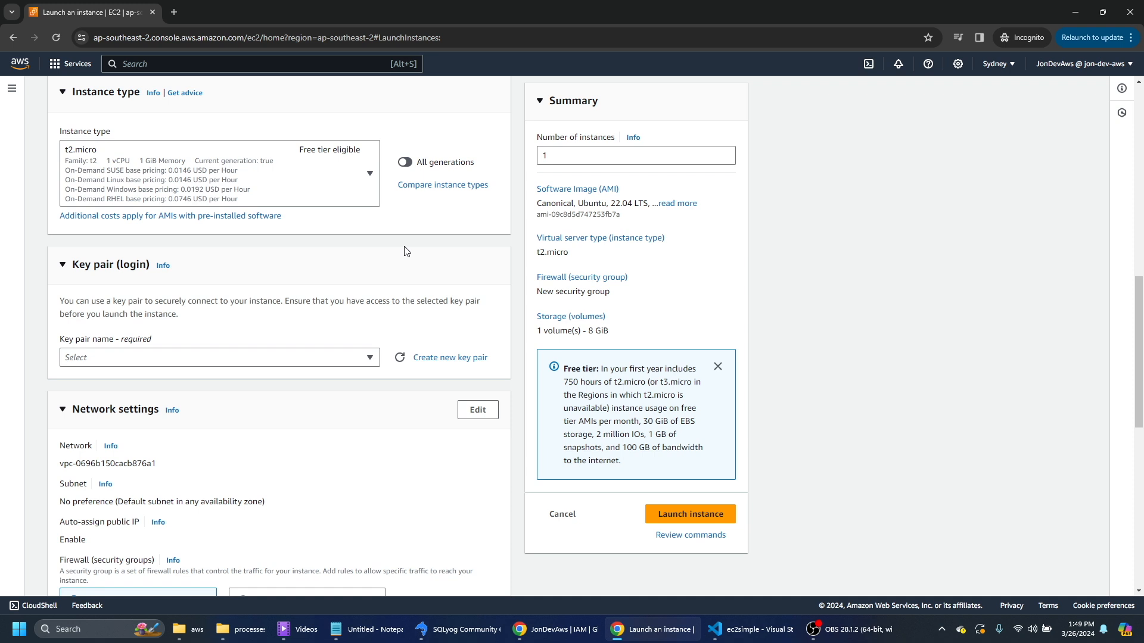
click(471, 360)
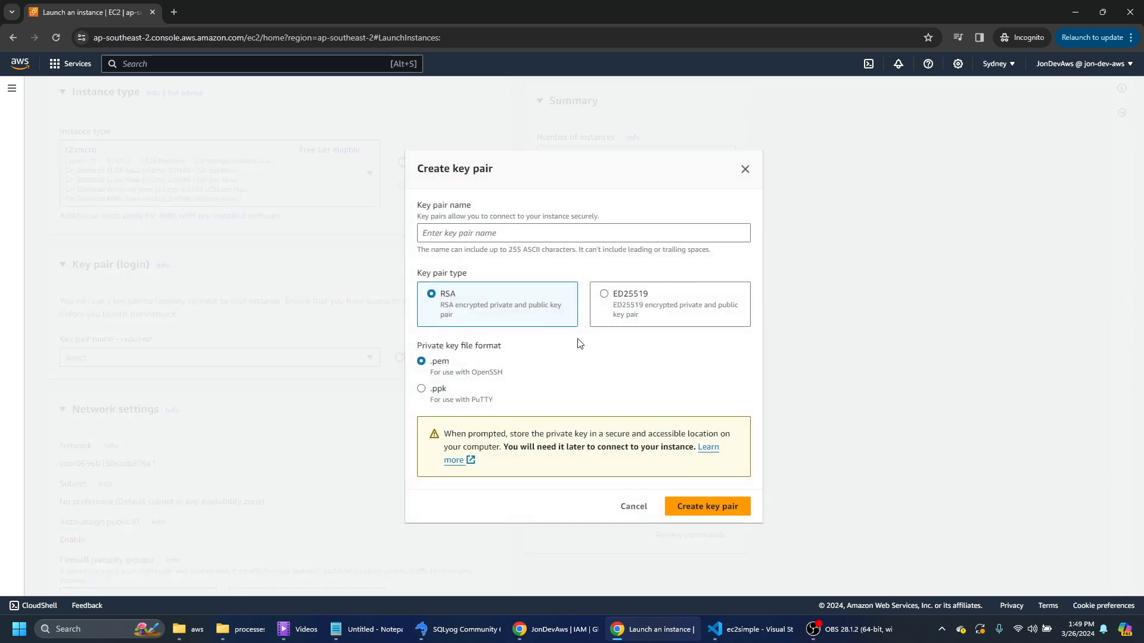
click(539, 232)
text(nestjs)
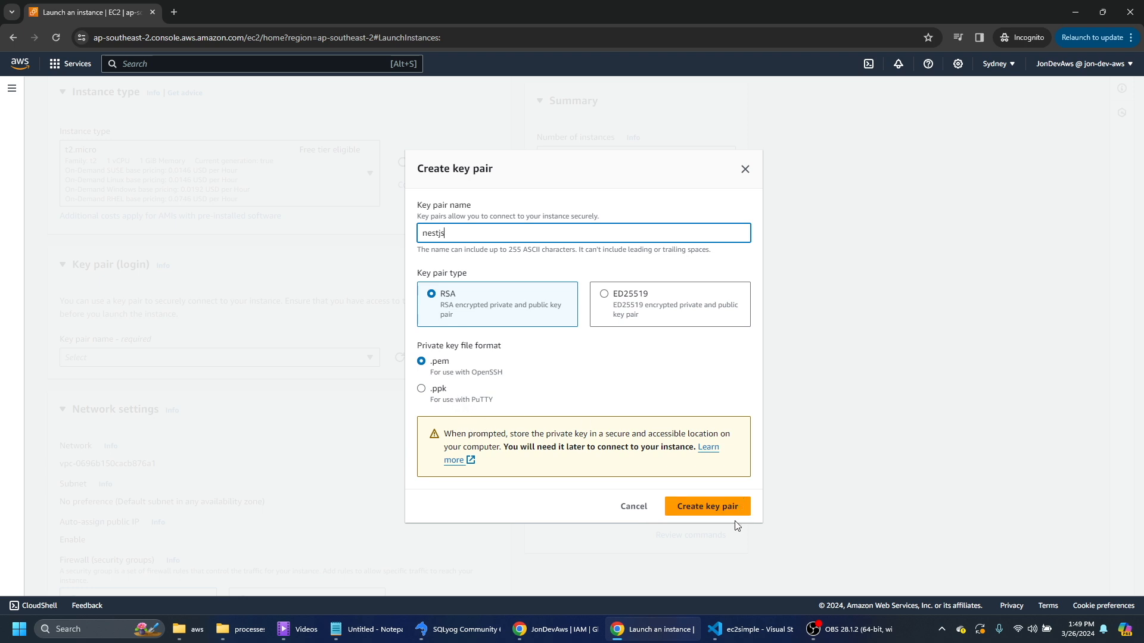
click(703, 508)
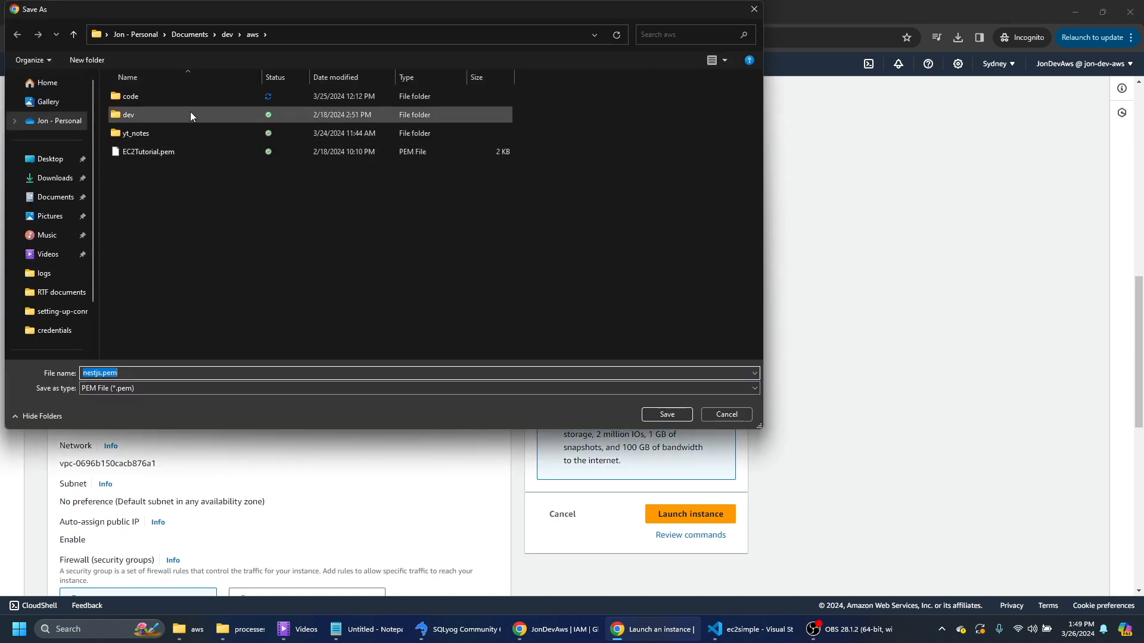
- Save the private key file nestjs.pem in the code/ec2simple project folder
click(727, 630)
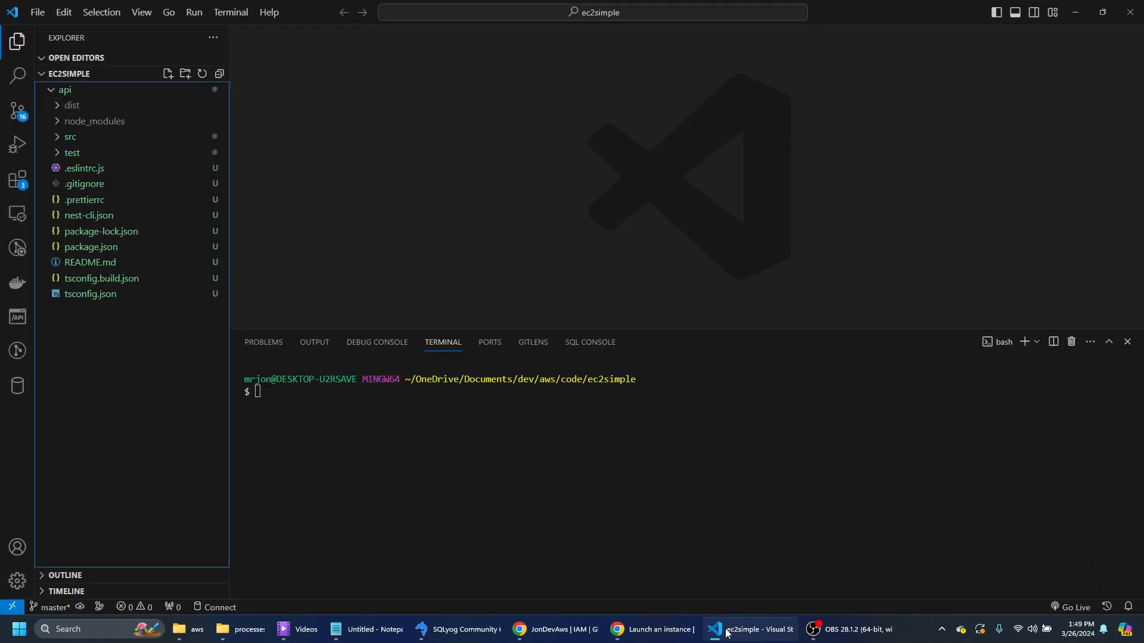
click(728, 631)
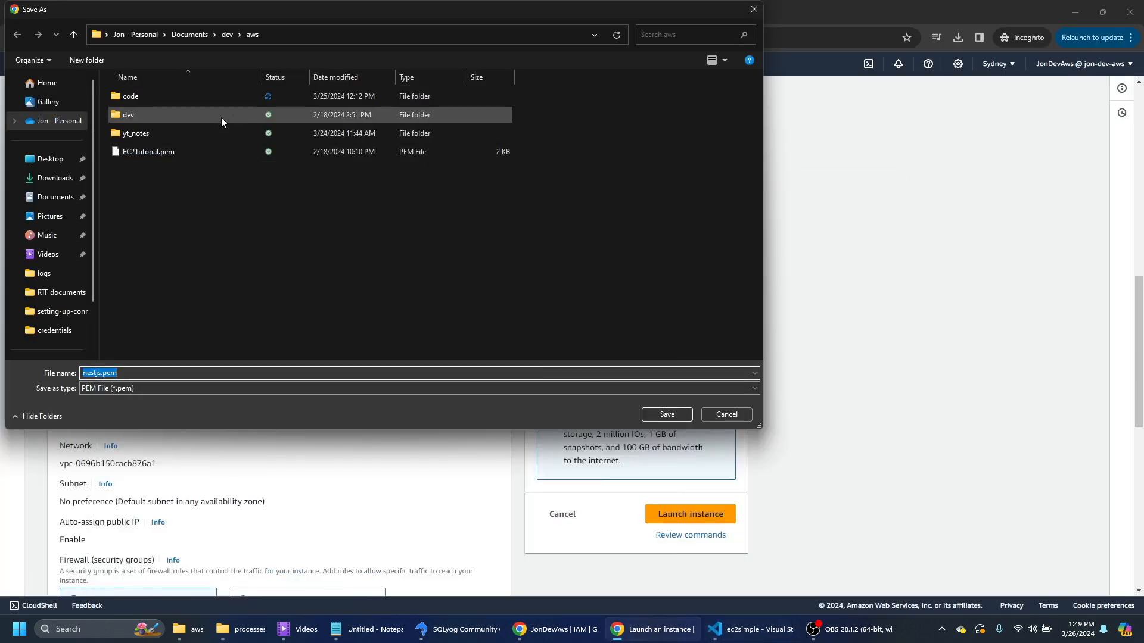
double_click(159, 96)
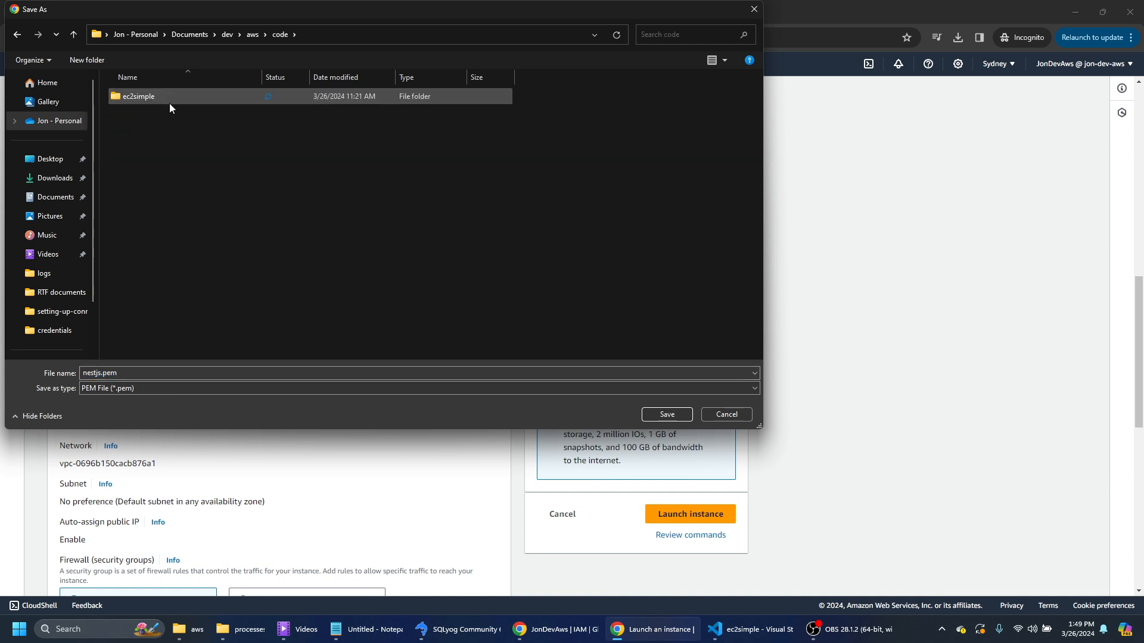
double_click(171, 99)
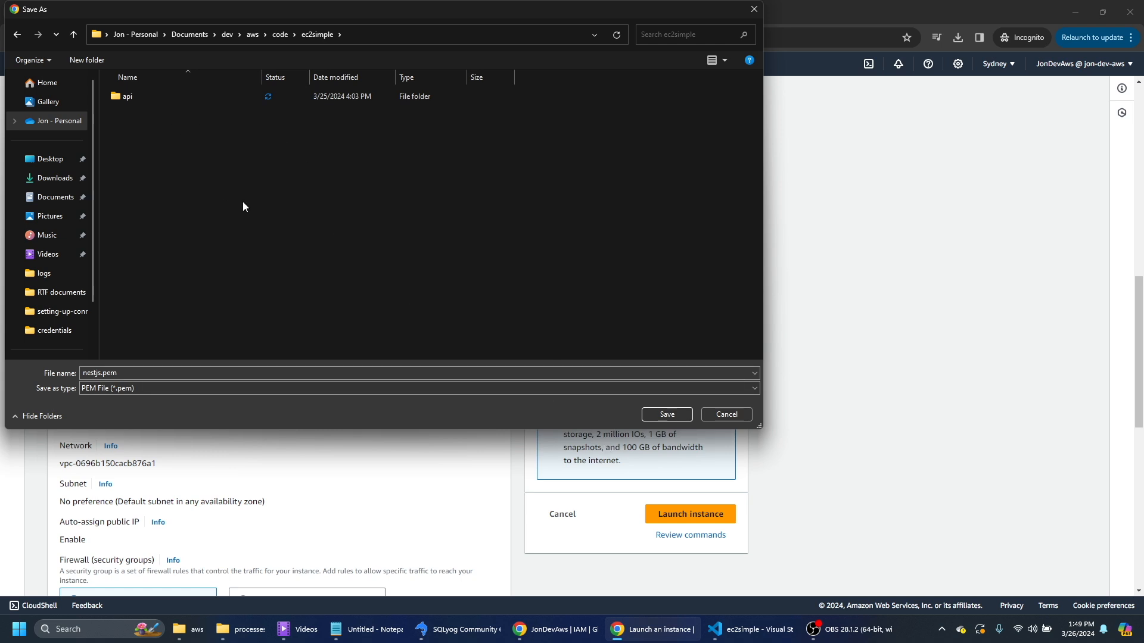
click(666, 413)
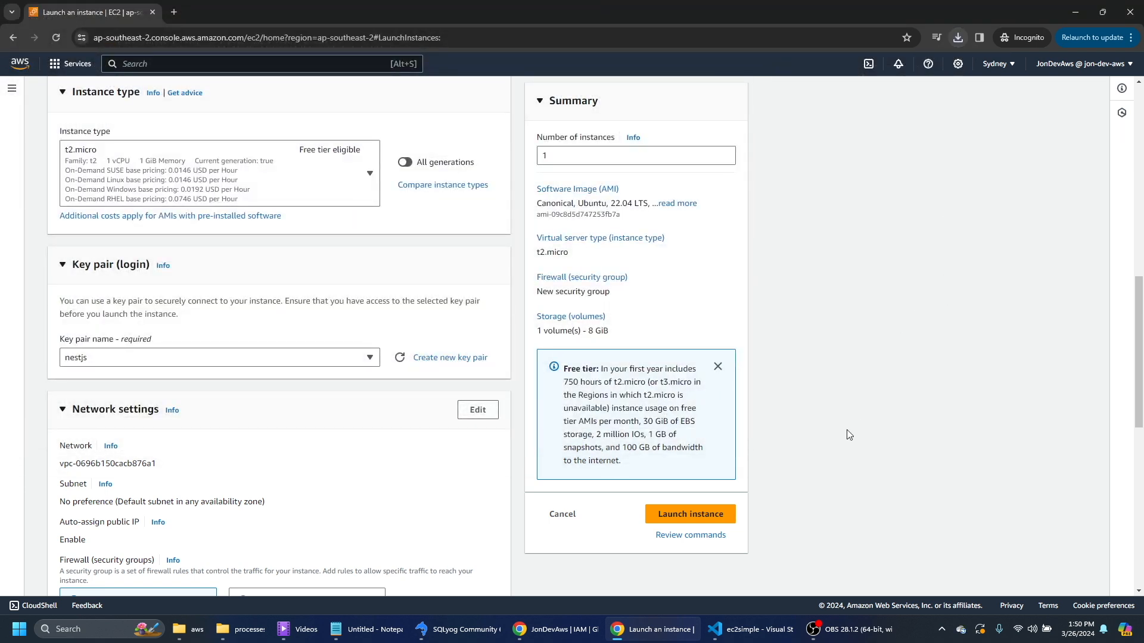
- Switch to Visual Studio Code, collapse the api folder and check for nestjs.pem in the project root
click(715, 629)
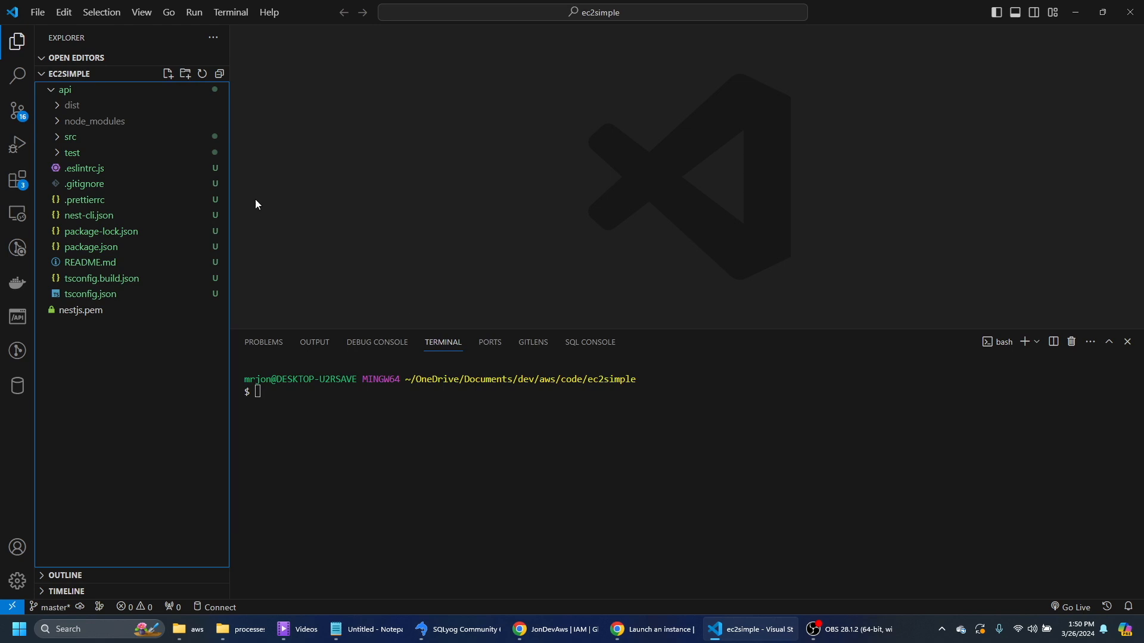
click(102, 91)
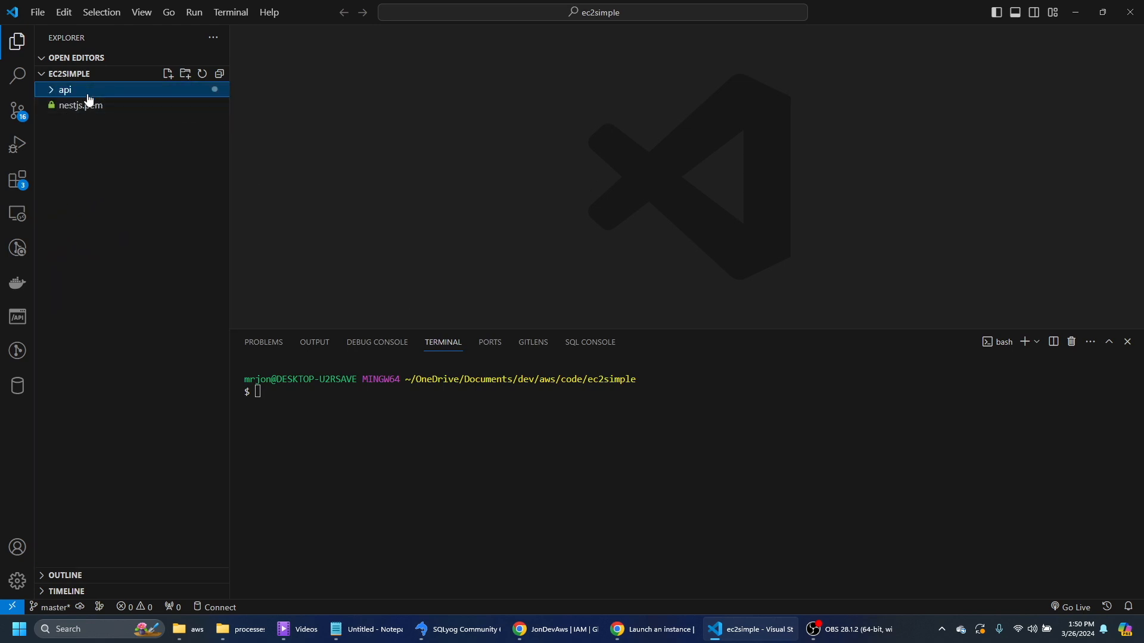
click(86, 94)
click(83, 96)
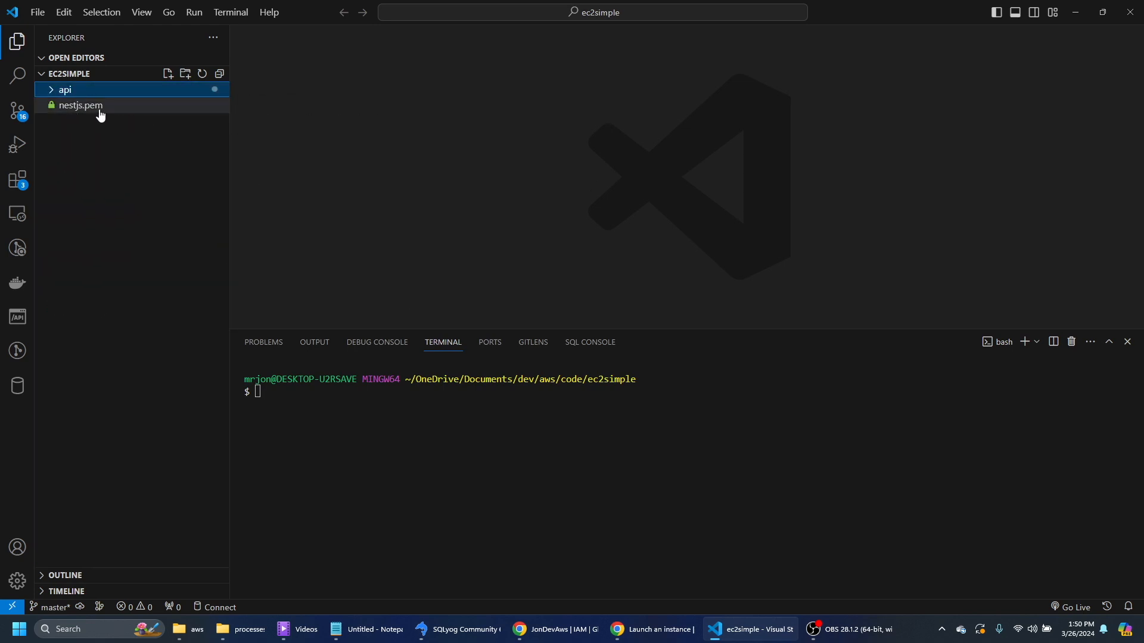
- Switch back to the browser's instance launch form and review the selected key pair and the network settings
click(655, 629)
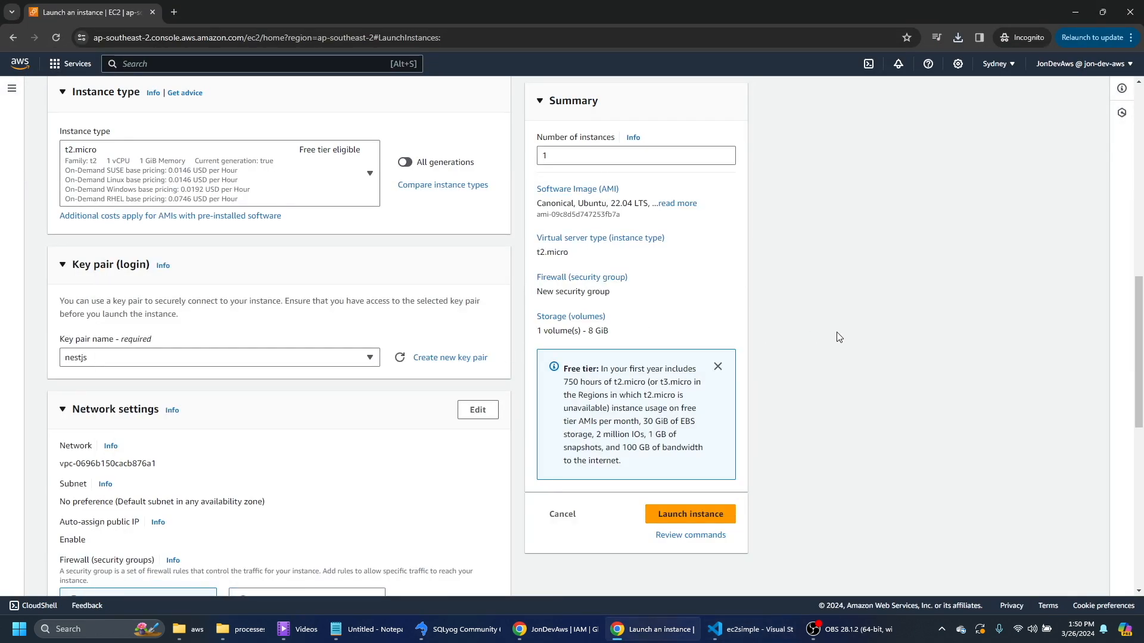
scroll(307, 246, down, 2)
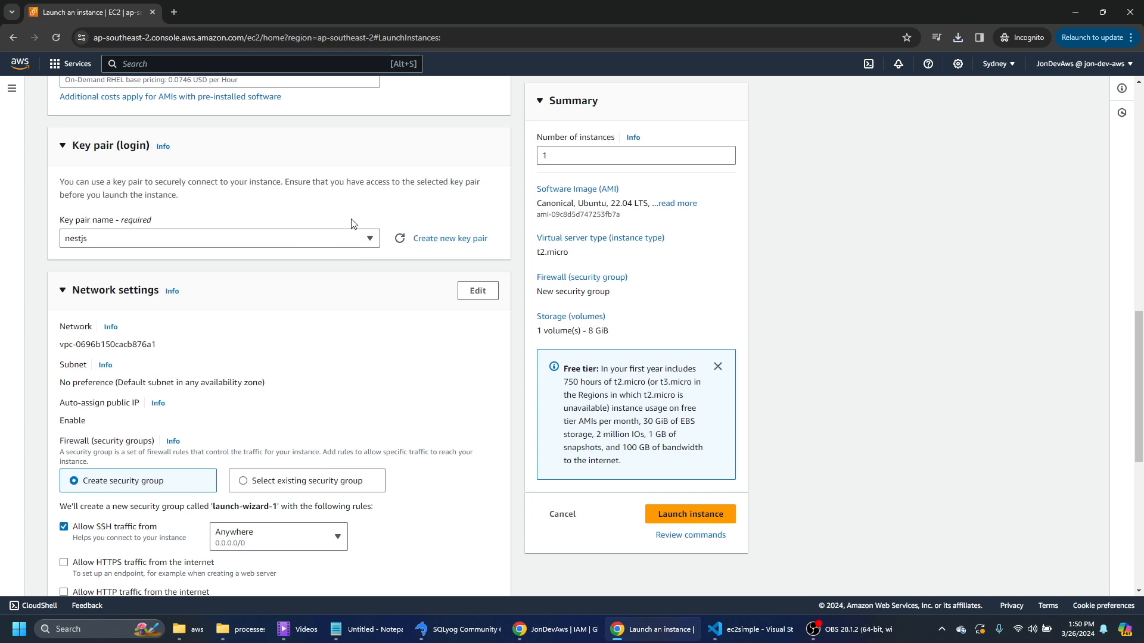
scroll(351, 225, down, 1)
scroll(347, 230, down, 1)
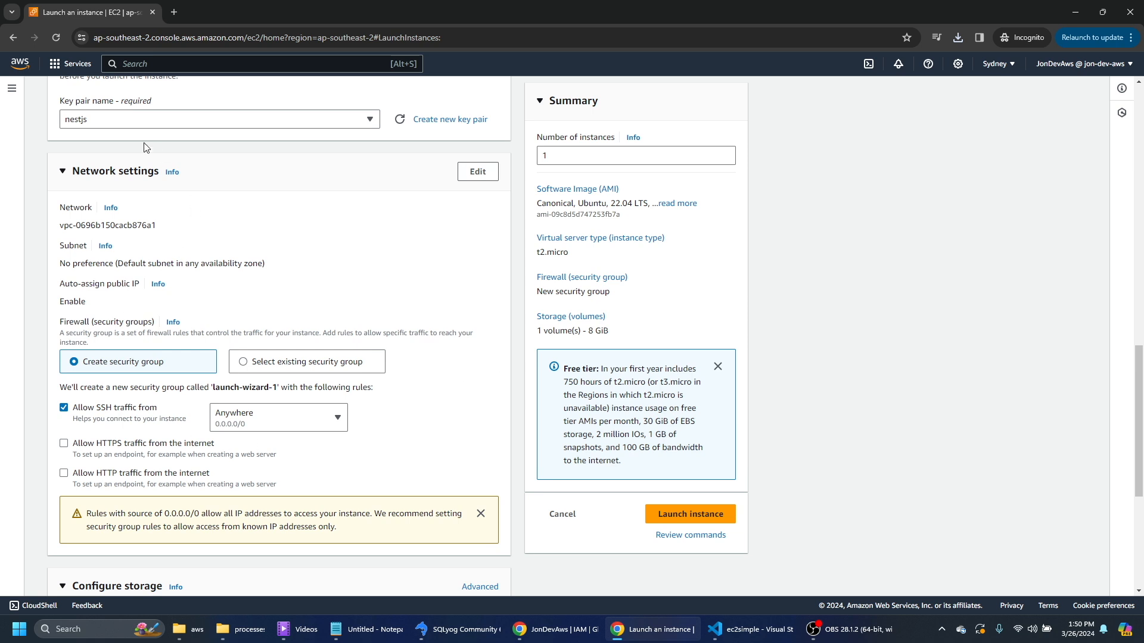
scroll(179, 203, up, 2)
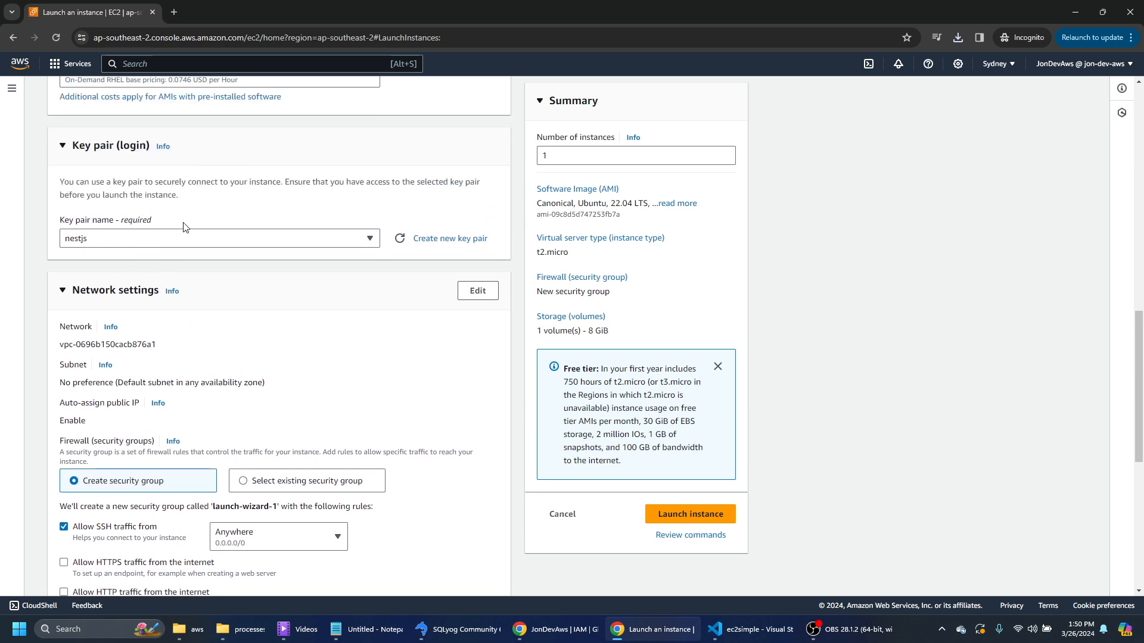
scroll(183, 227, down, 3)
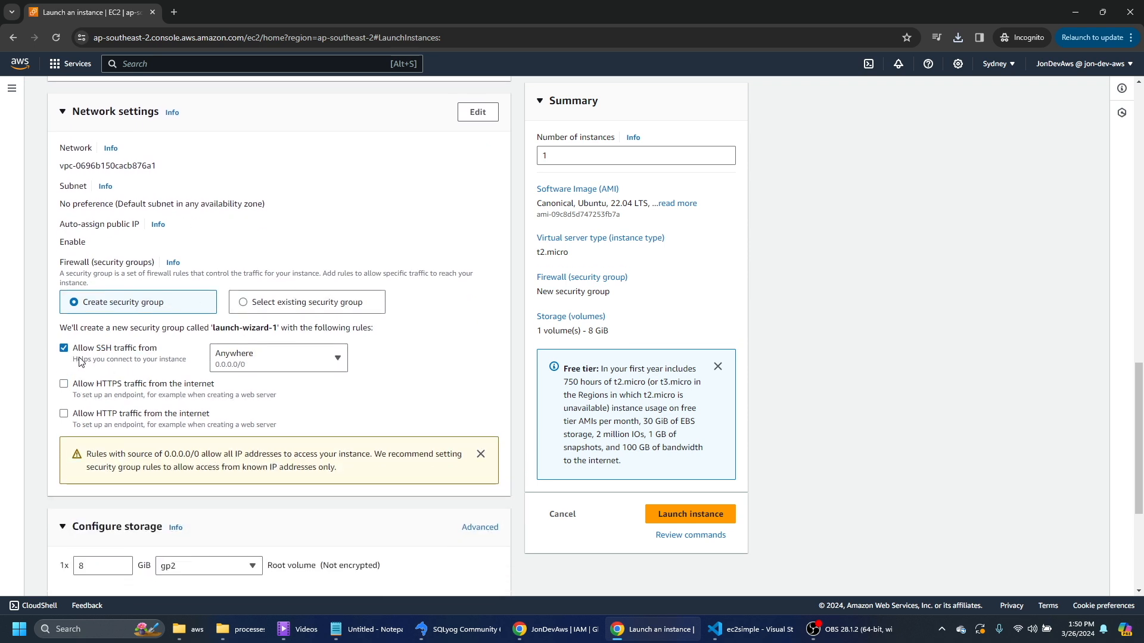
- Check the SSH source options, keep Anywhere, and allow HTTP traffic from the internet in the new security group
click(304, 363)
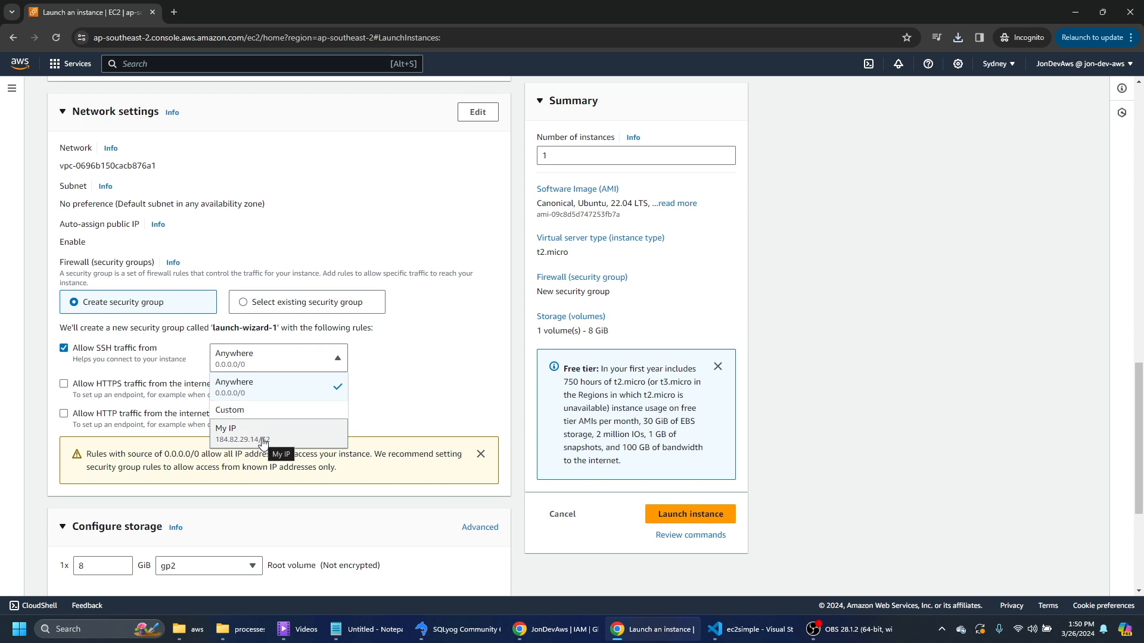
click(420, 326)
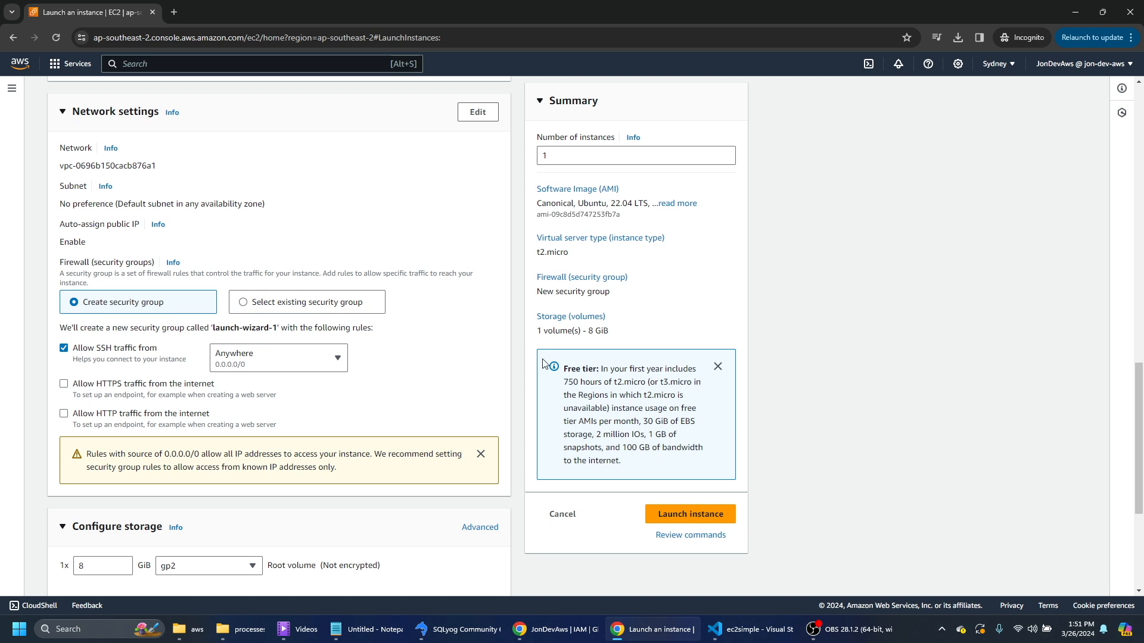
click(68, 416)
- Expand the advanced details of the instance and look through its settings down to the optional user data field
scroll(185, 417, down, 4)
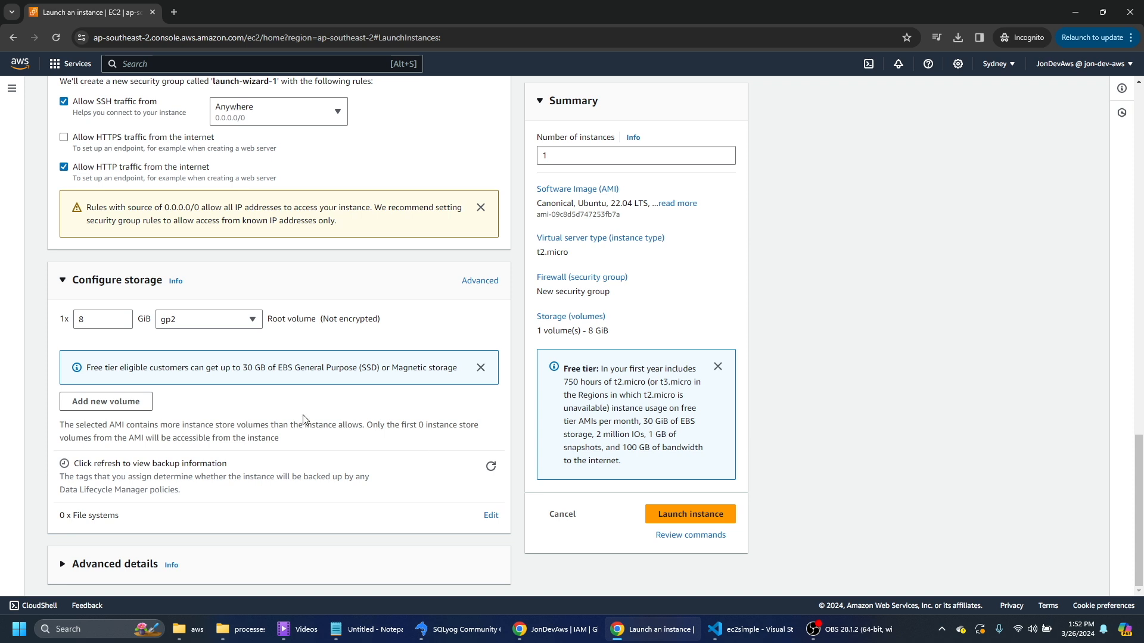
click(107, 570)
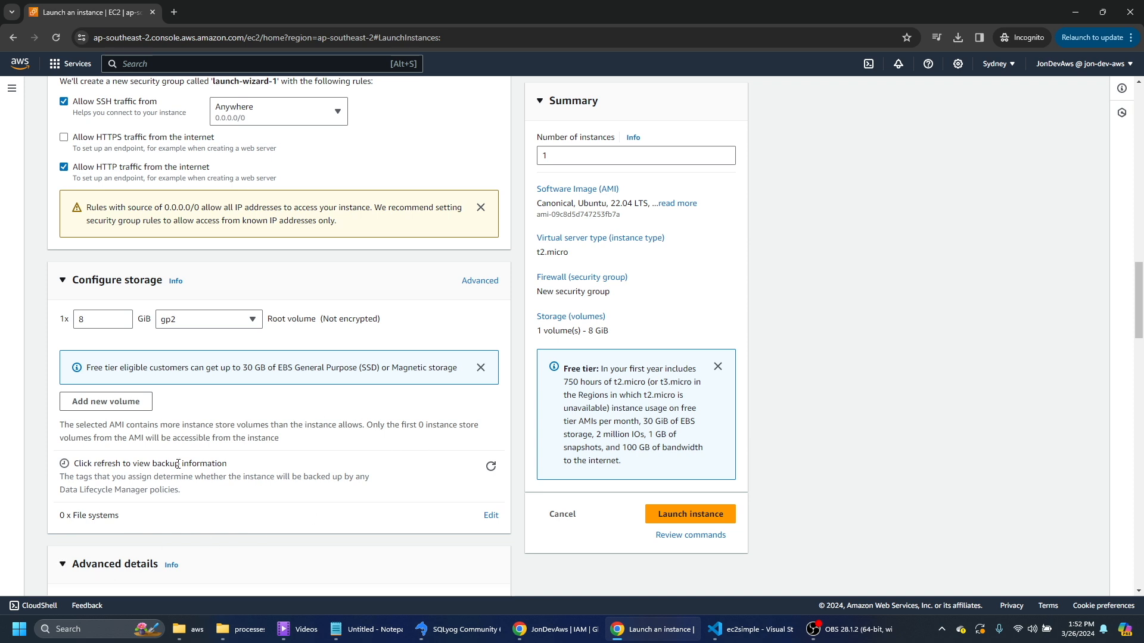
scroll(272, 363, down, 4)
scroll(326, 245, down, 3)
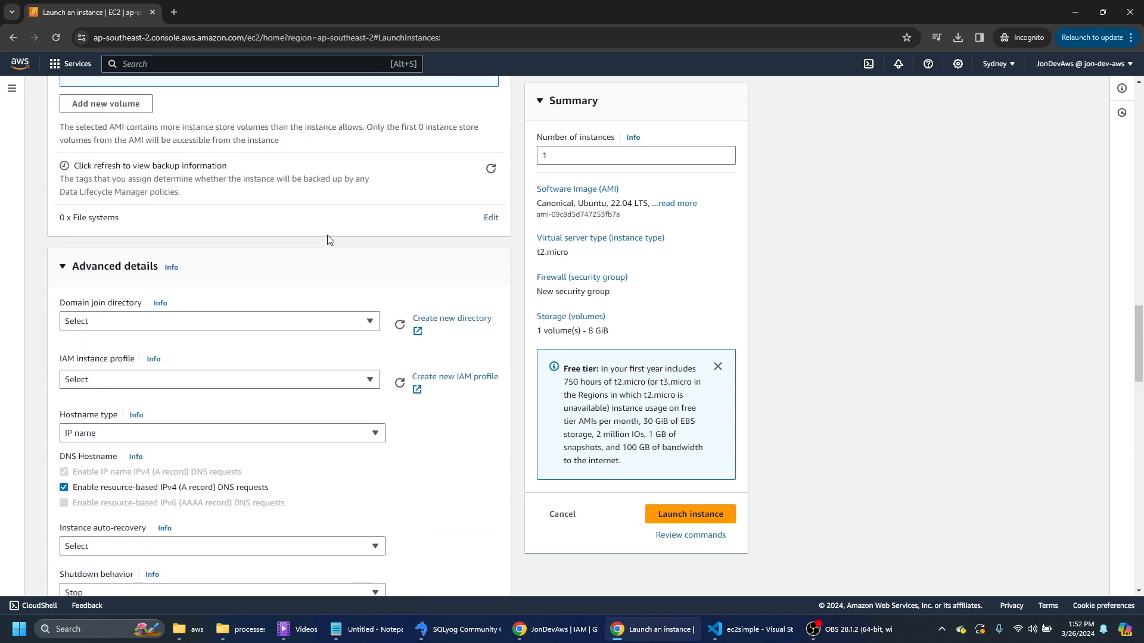
scroll(372, 246, down, 9)
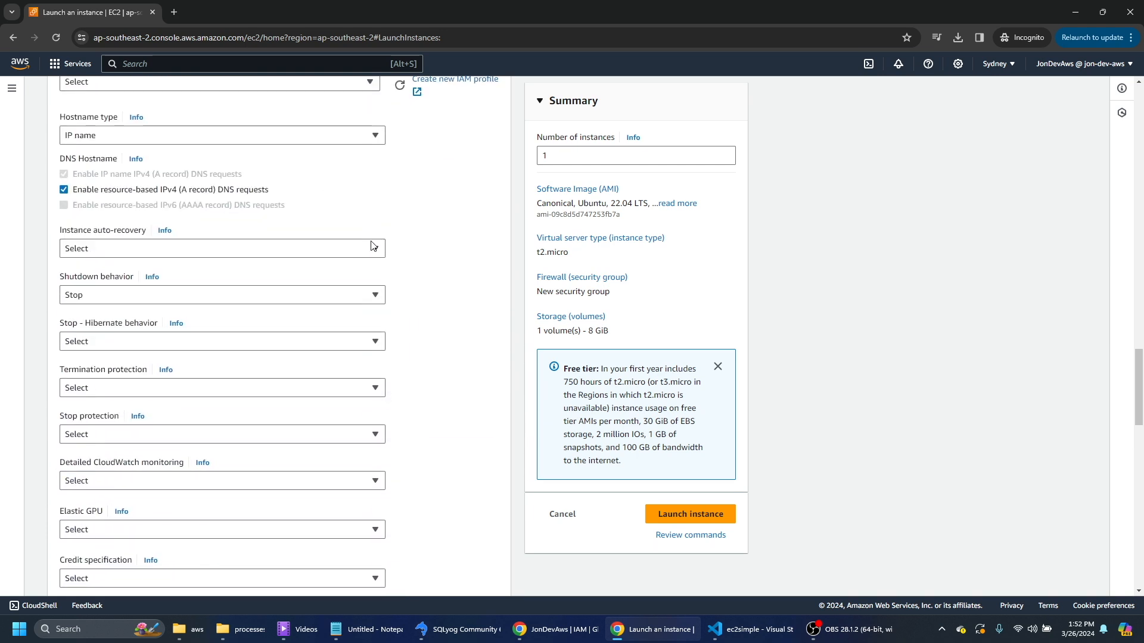
scroll(372, 245, down, 12)
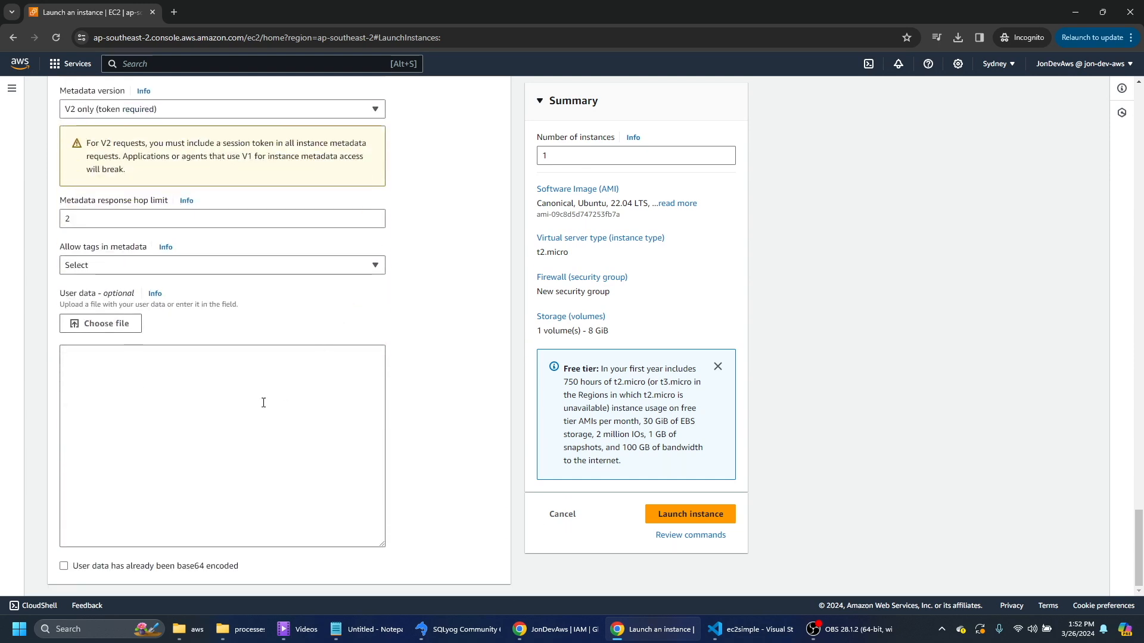
click(192, 398)
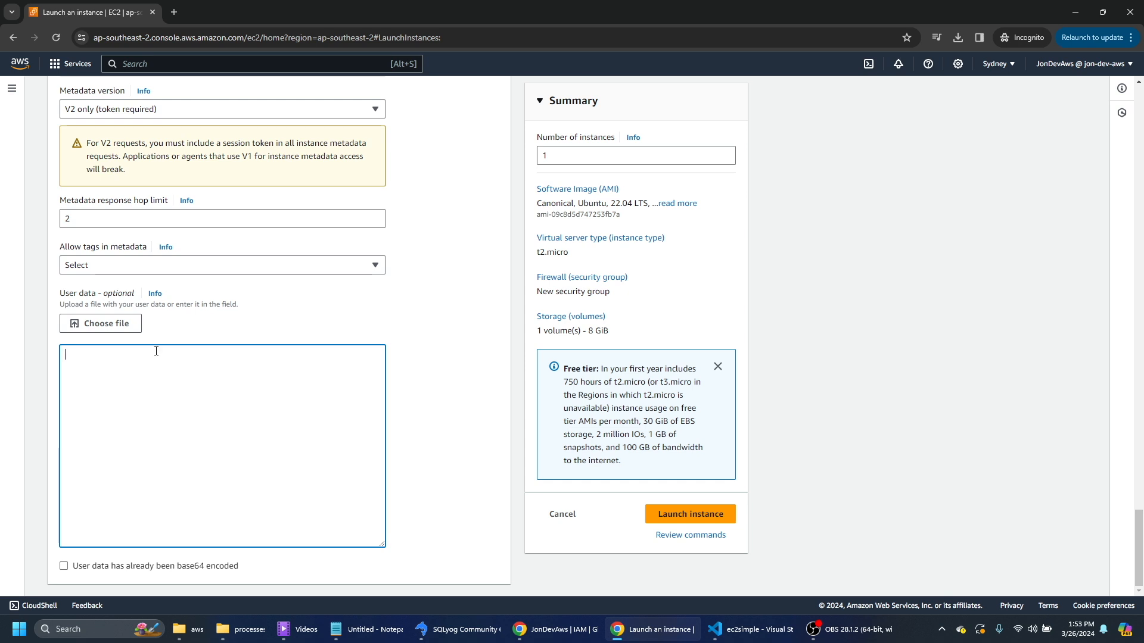
scroll(322, 346, up, 14)
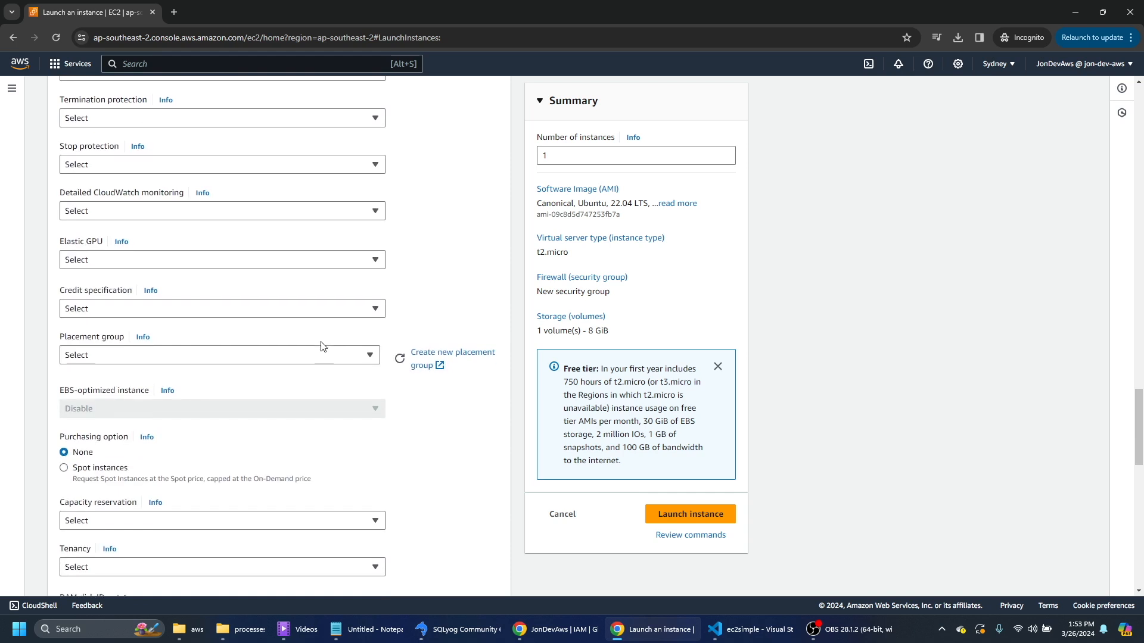
scroll(321, 347, down, 14)
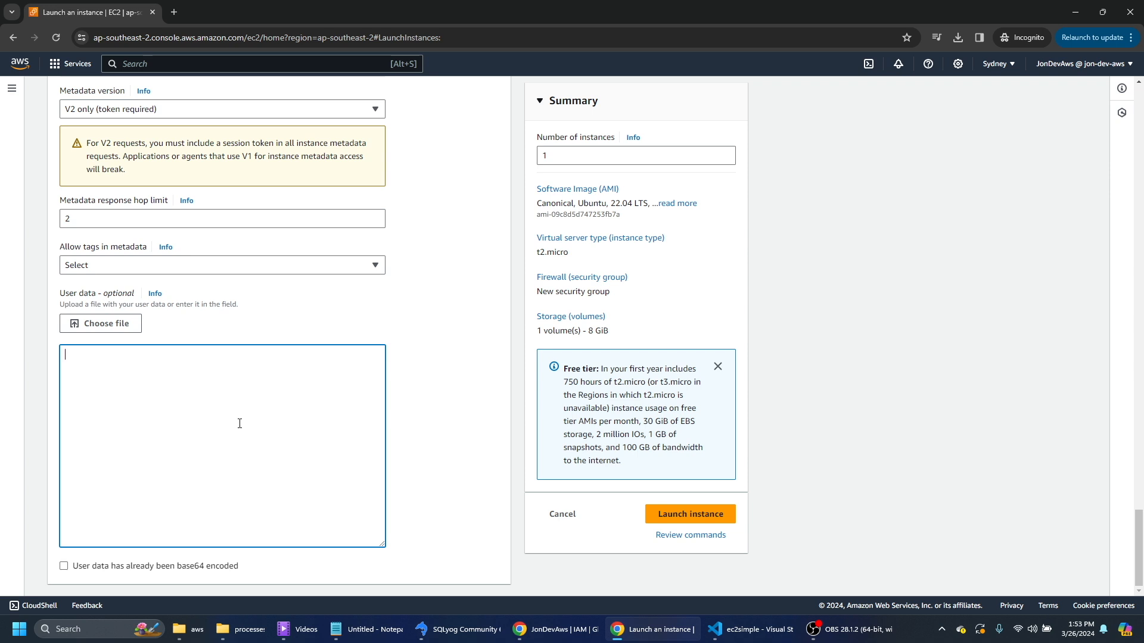
- Begin the instance's user data script with the shebang line #!/bin/bash
text(#)
text(!)
text(/)
text(bi)
text(n/bash)
key(Up)
key(Right)
text(!)
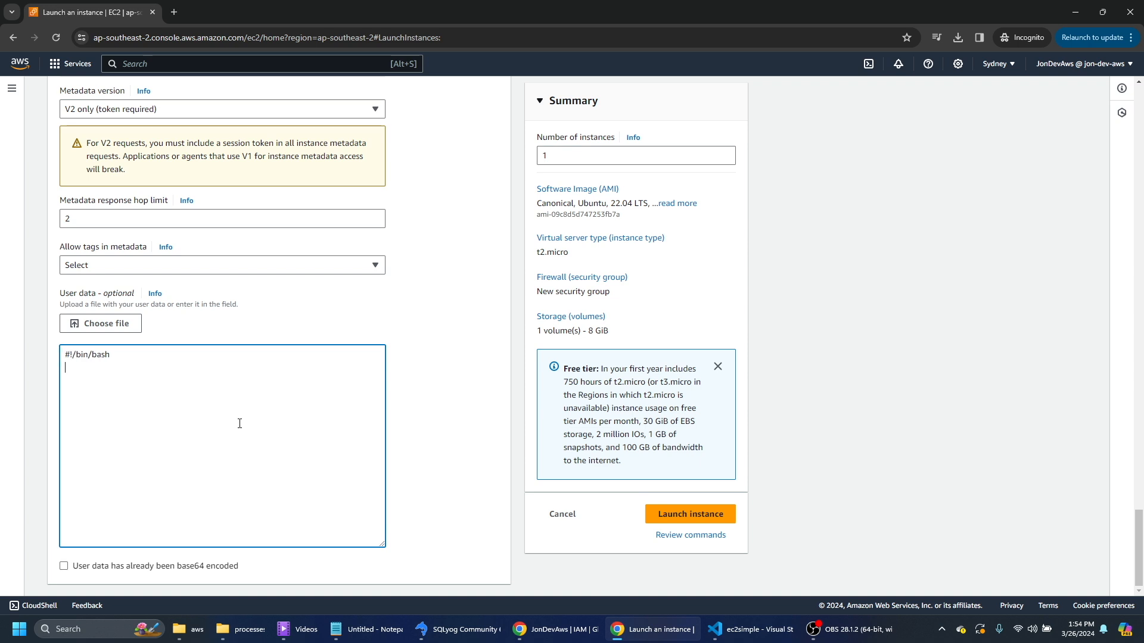
- Add the line "sudo apt-get update" below the shebang in the user data script
key(Down)
text(sudo apt)
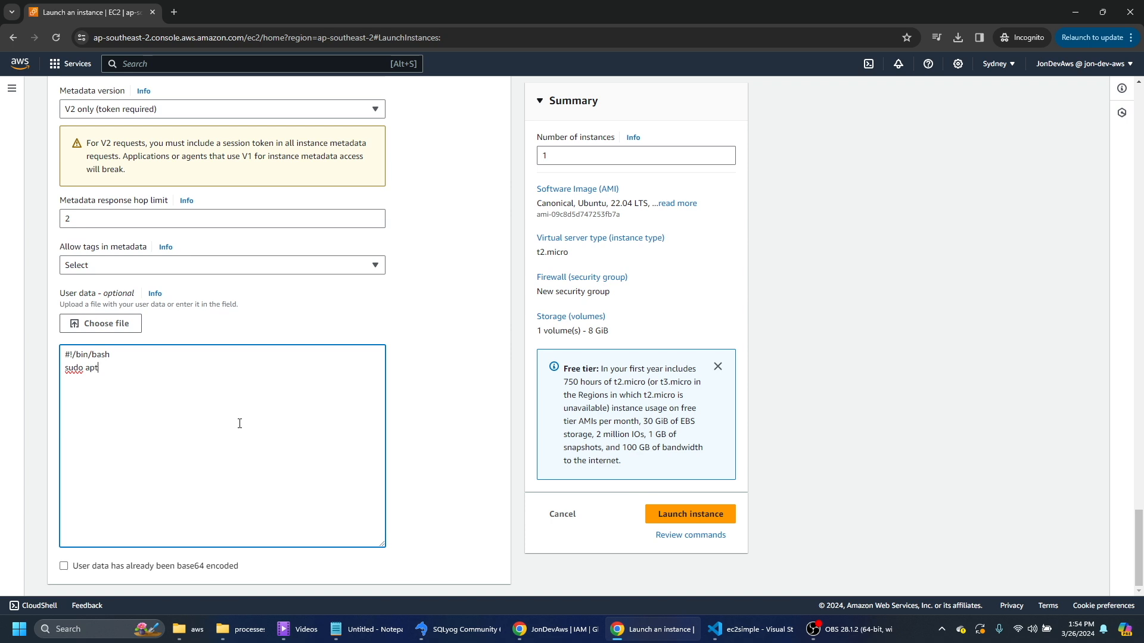
text(-get update)
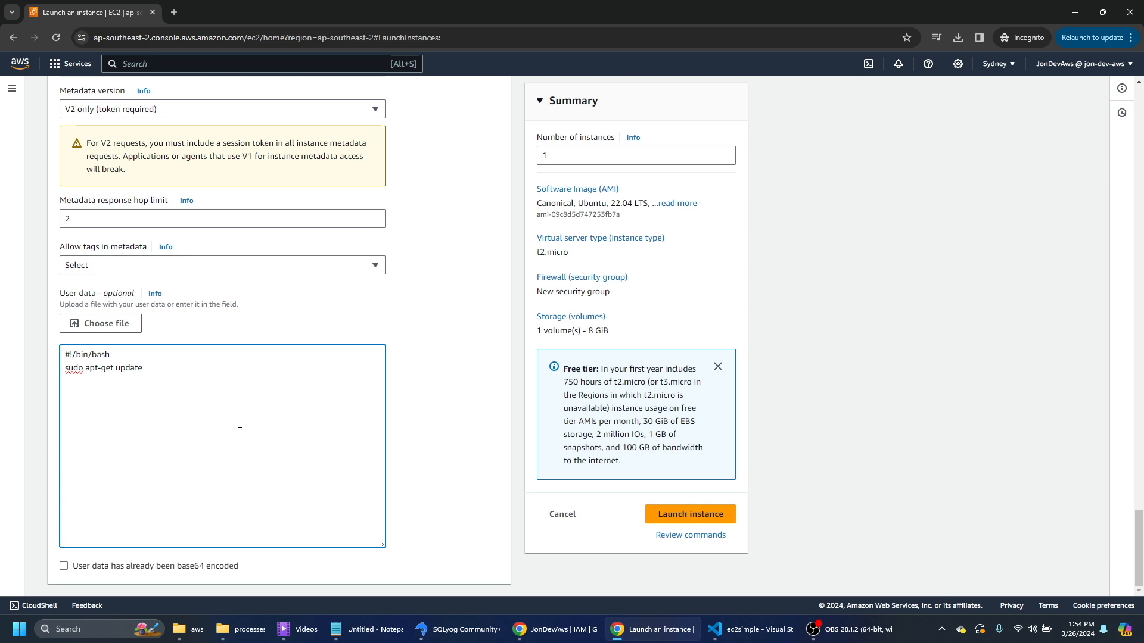
- Add the line "sudo apt-get upgrade -y" to the user data script
key(Return)
text(sudo apt-get )
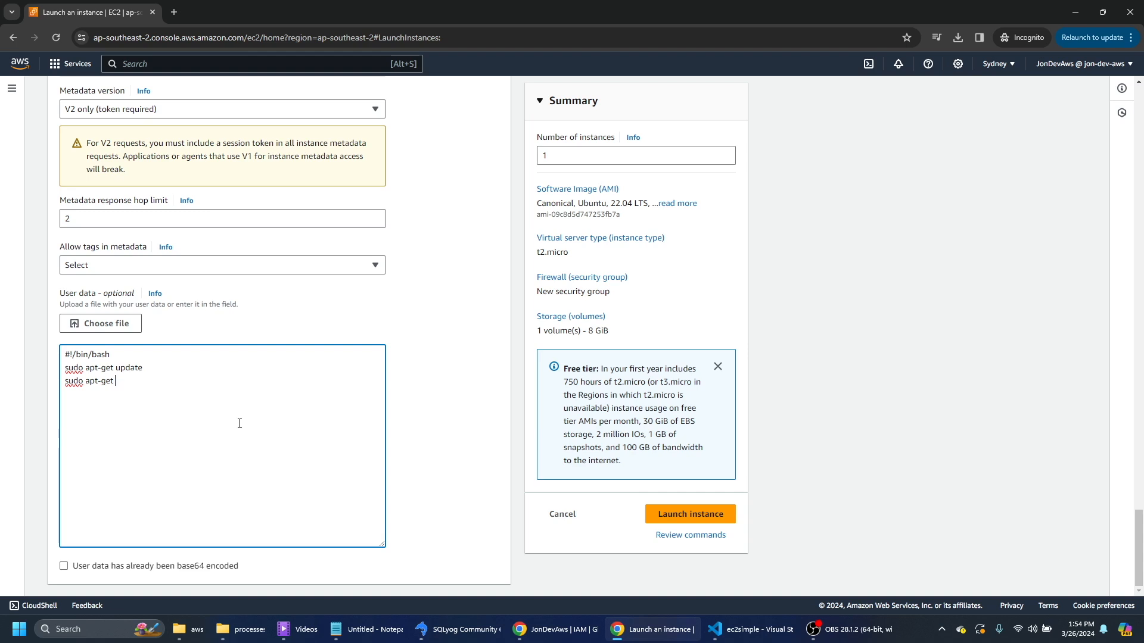
text(upgrade)
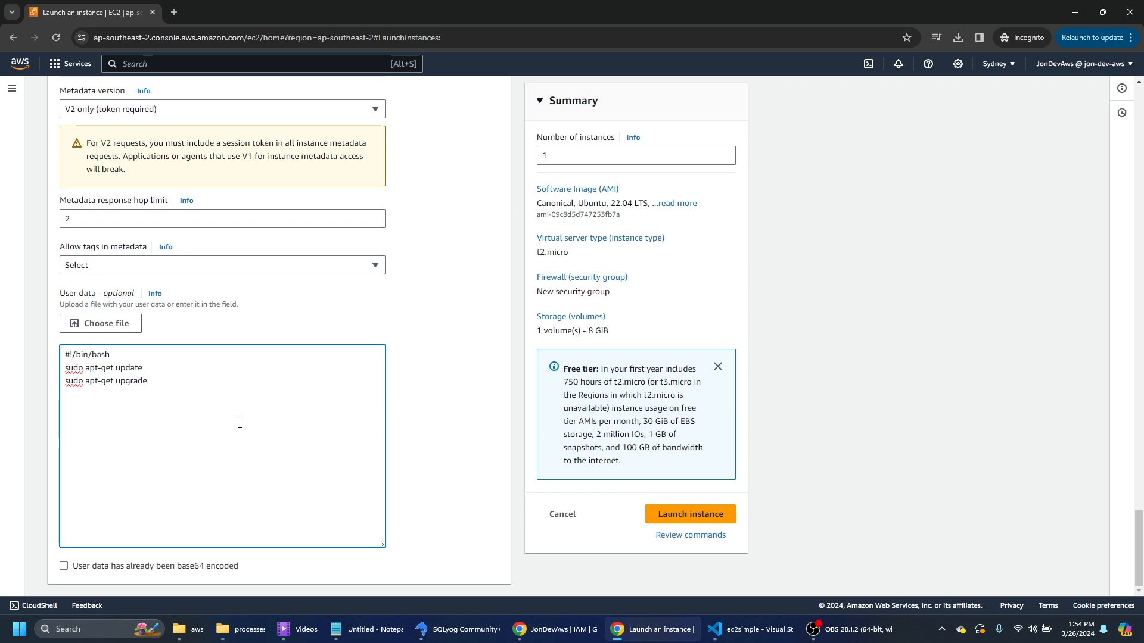
text( -y)
- Add the line "sudo apt-get install -y nodejs npm" at the end of the user data script
drag(239, 423, 64, 352)
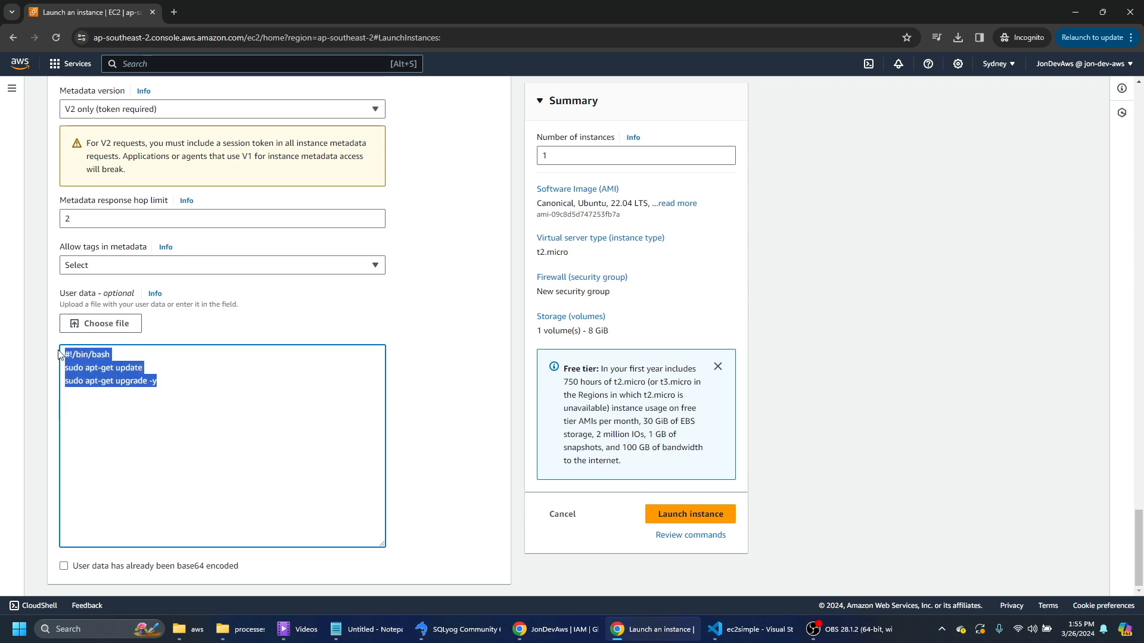
click(138, 409)
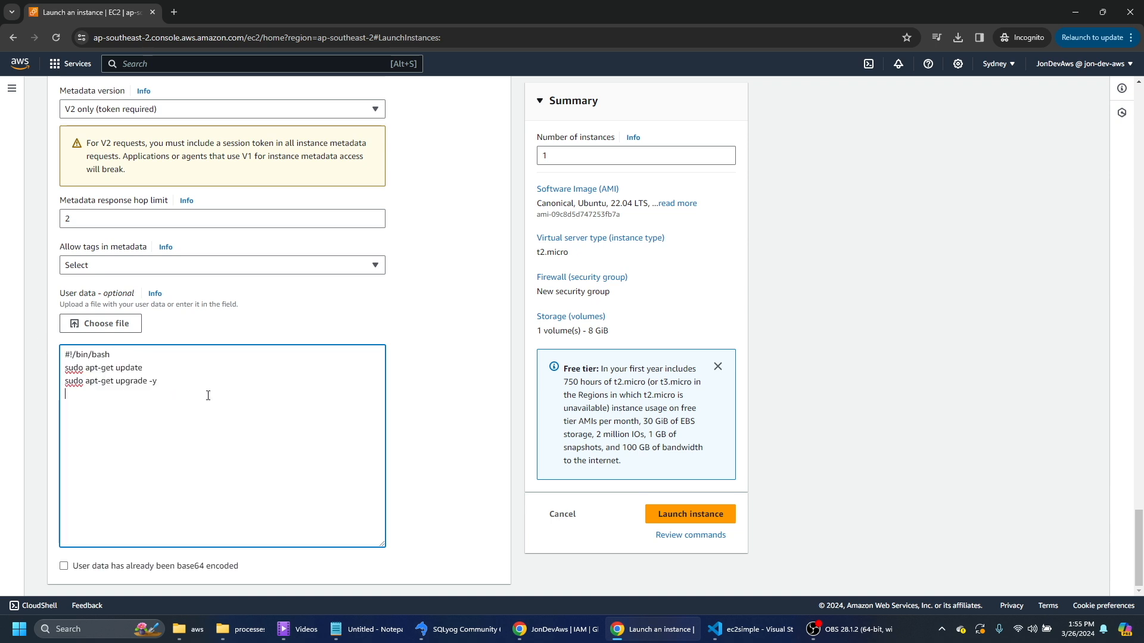
key(ctrl+a)
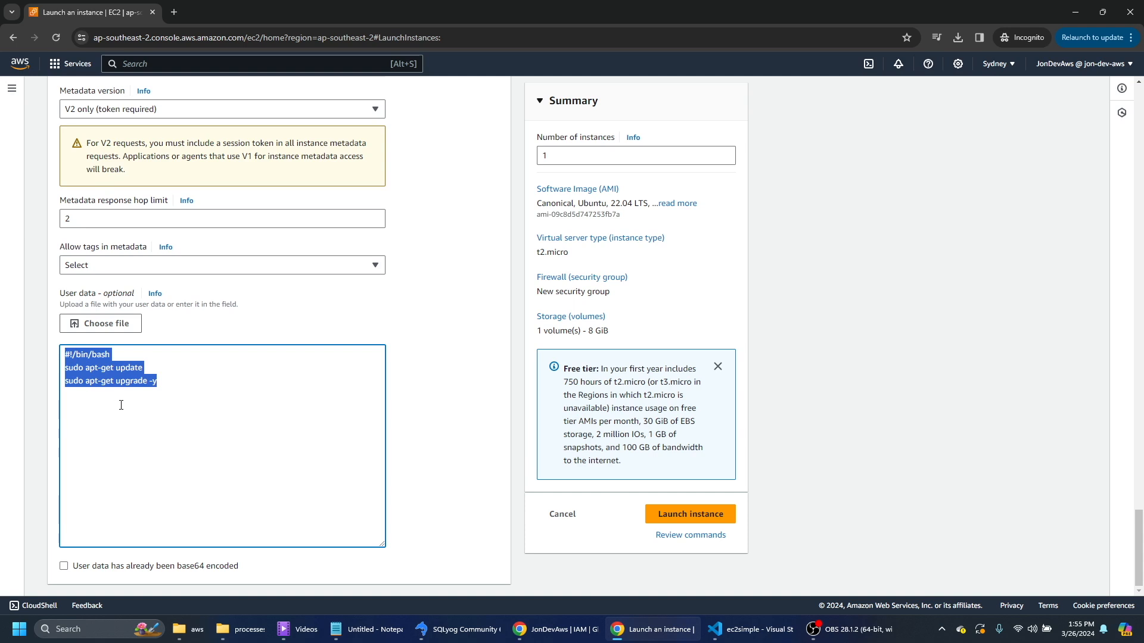
click(136, 405)
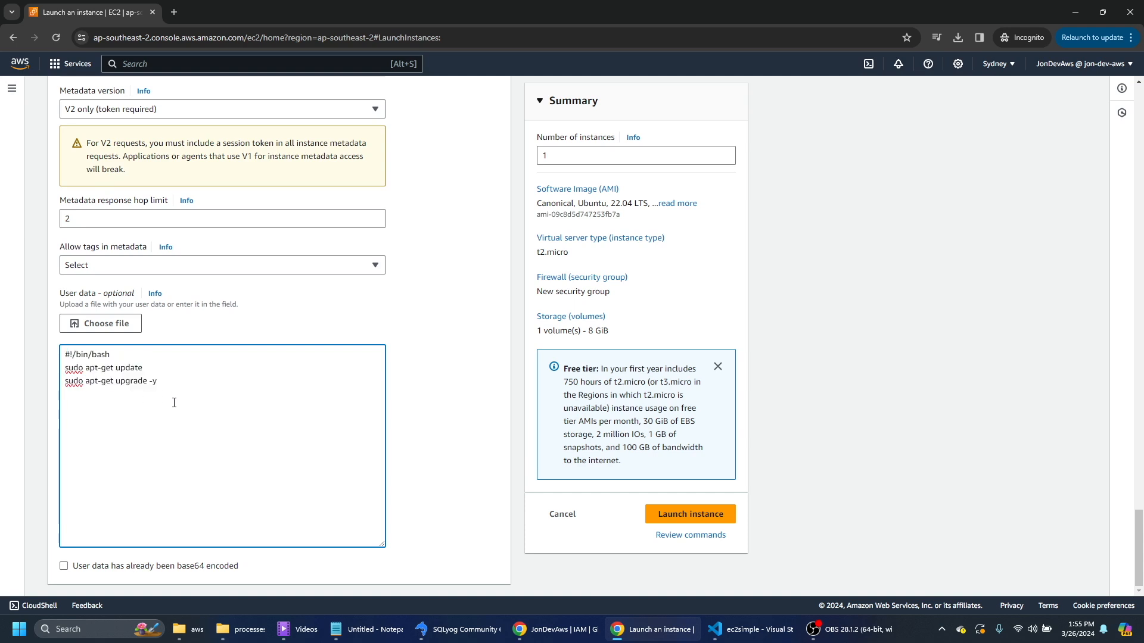
text(sudo apt-get install -y)
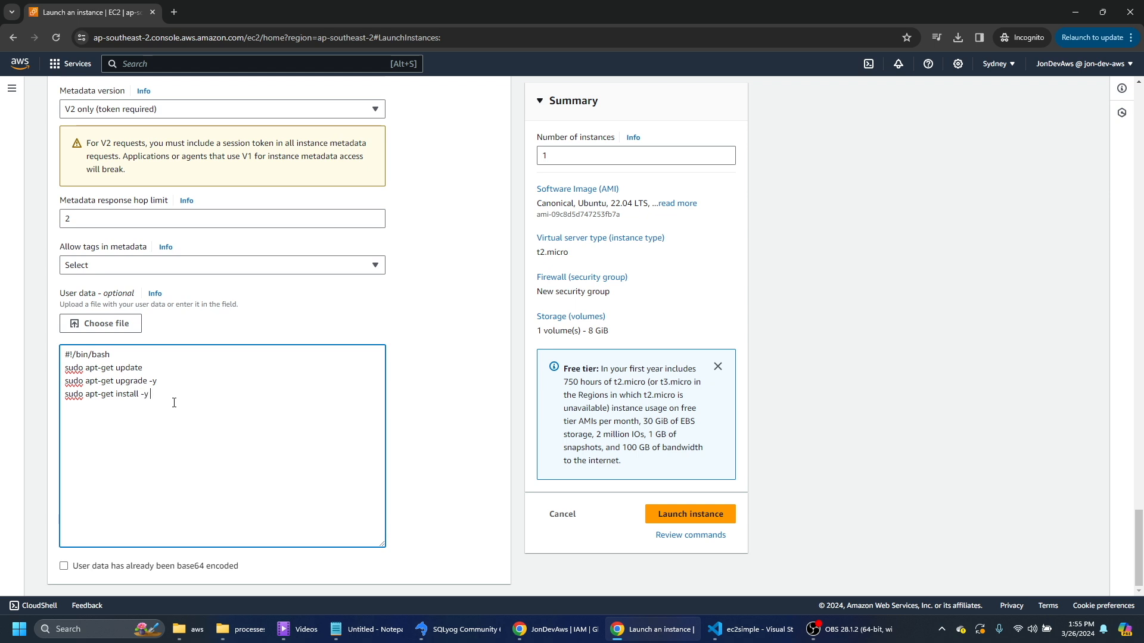
text( nodejs npm)
- Switch to Visual Studio Code and look at the compiled files in the api project's dist folder
click(750, 629)
click(104, 90)
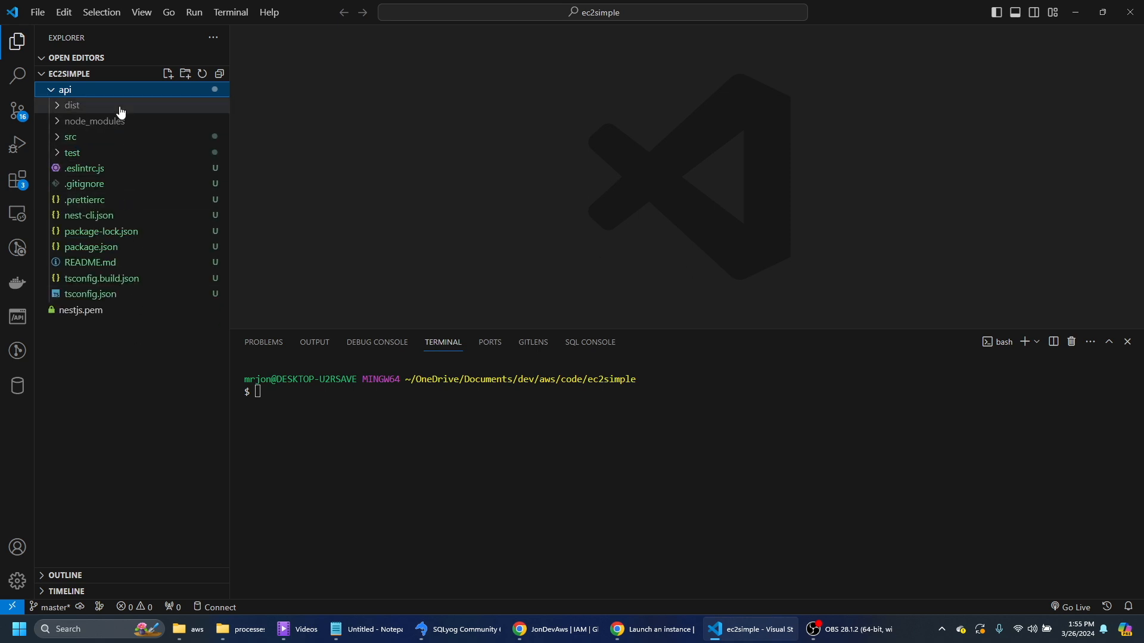
click(99, 106)
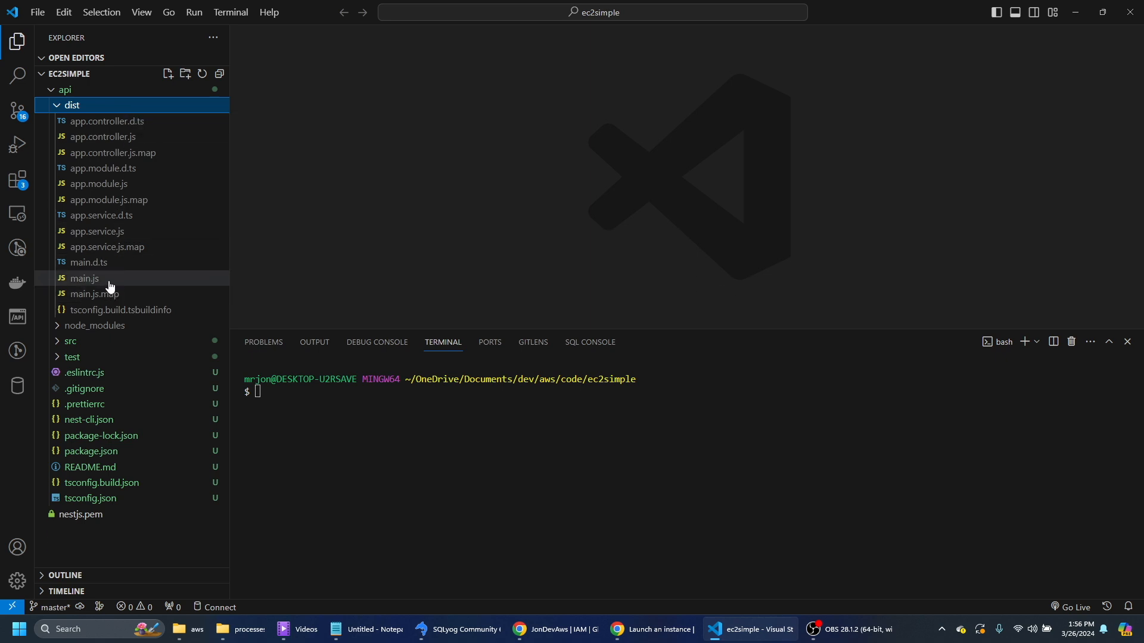
click(115, 115)
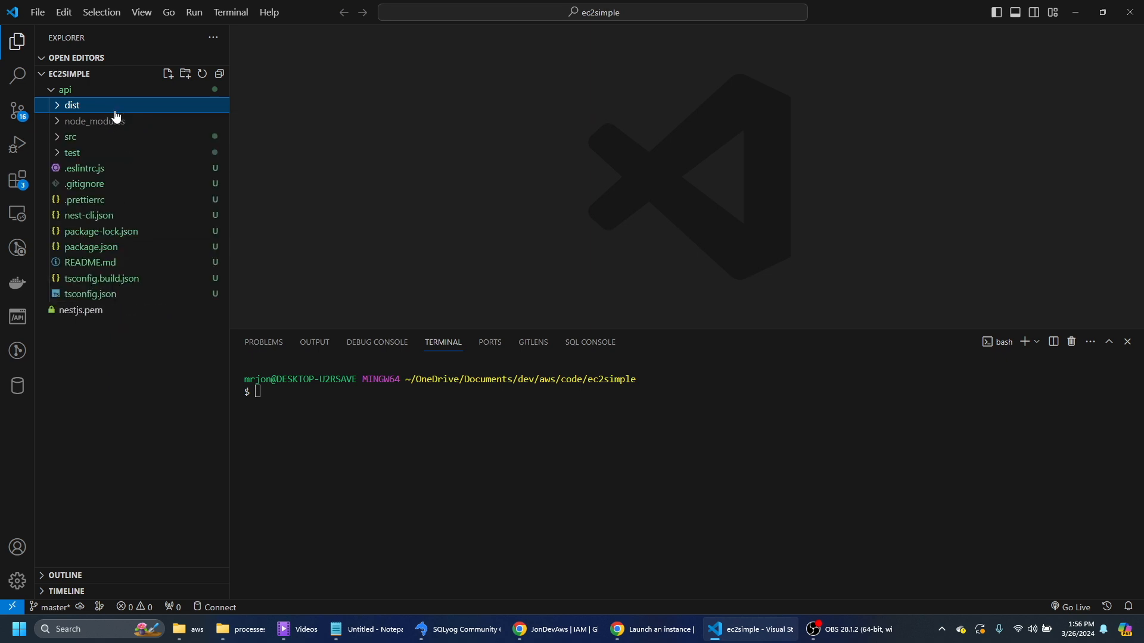
- Switch back to the browser's launch form and add "mkdir /home/ubuntu/nestjs-api" as the last line of the user data script
click(731, 637)
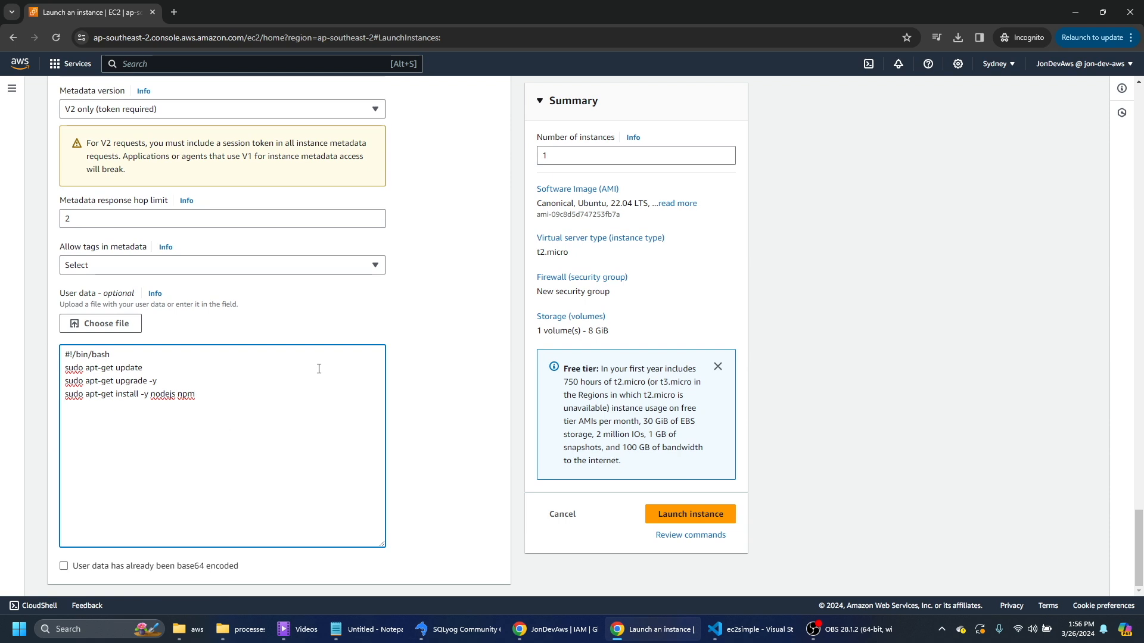
text(dir /home/ubunu)
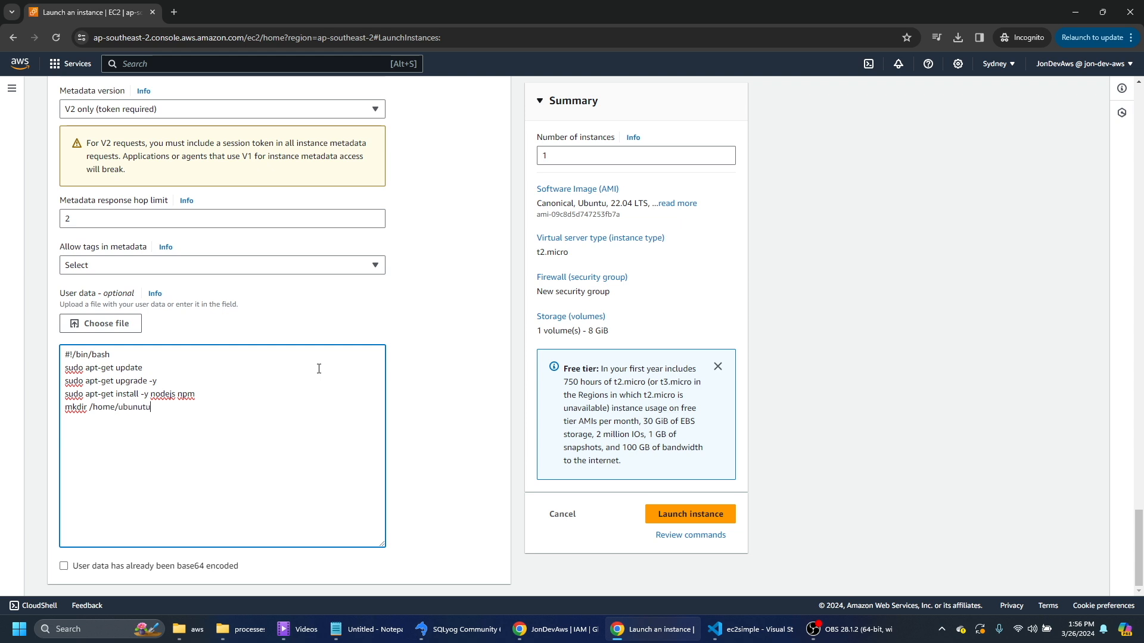
key(BackSpace)
text(tu/)
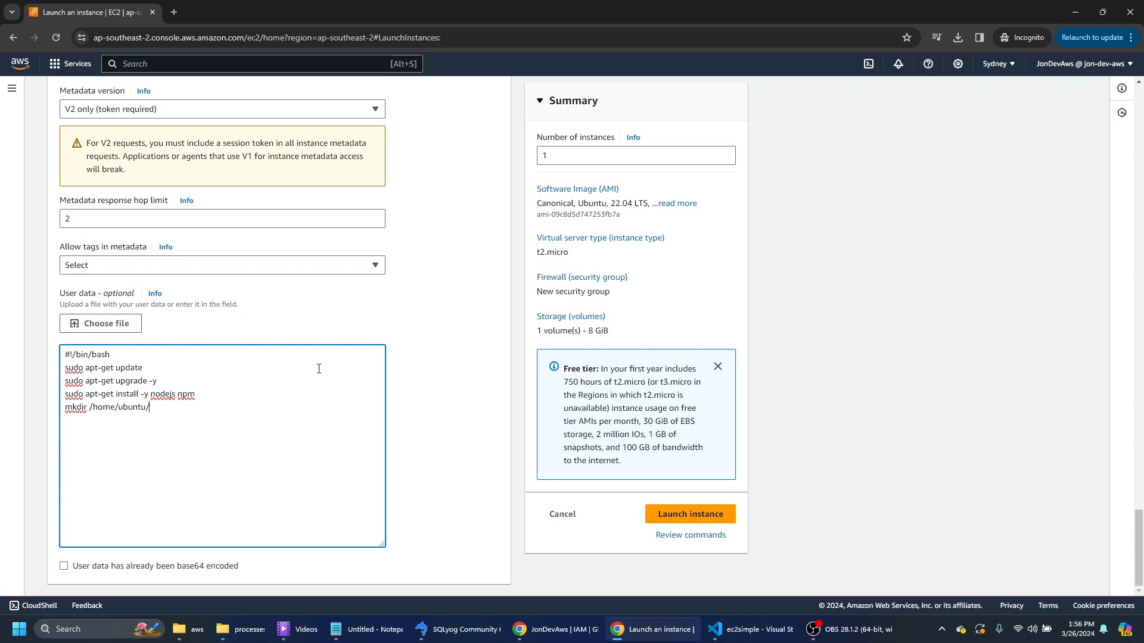
text(nestjs-api)
- Launch the configured instance and open the list of all instances
click(709, 516)
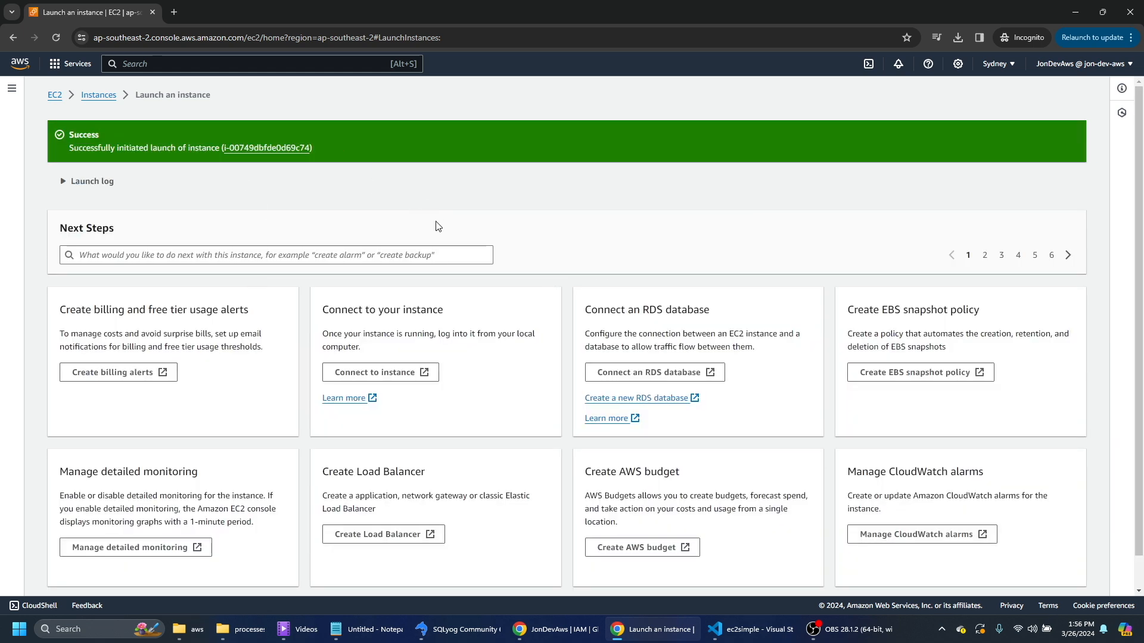
scroll(631, 236, down, 1)
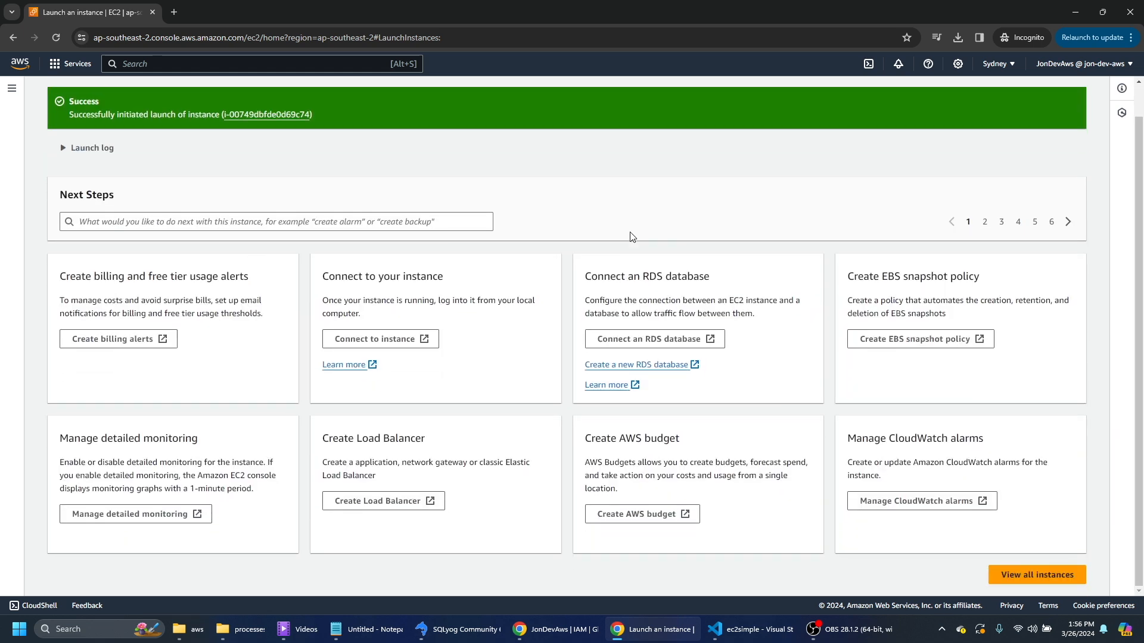
click(1034, 586)
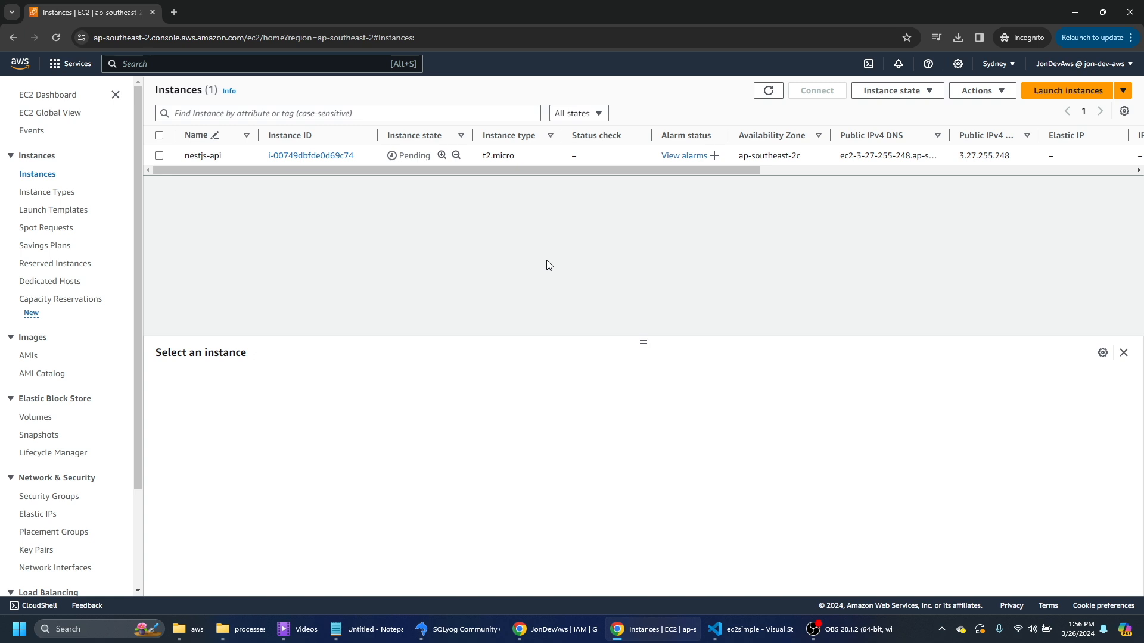
- Check the state of the nestjs-api instance and open its details page
double_click(416, 156)
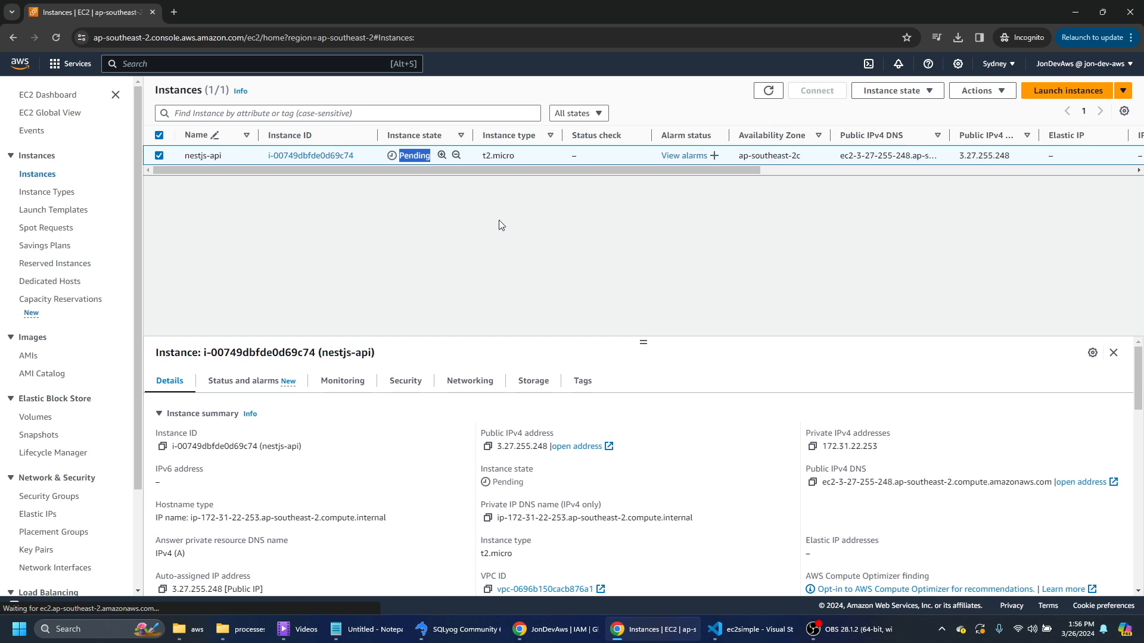
click(491, 239)
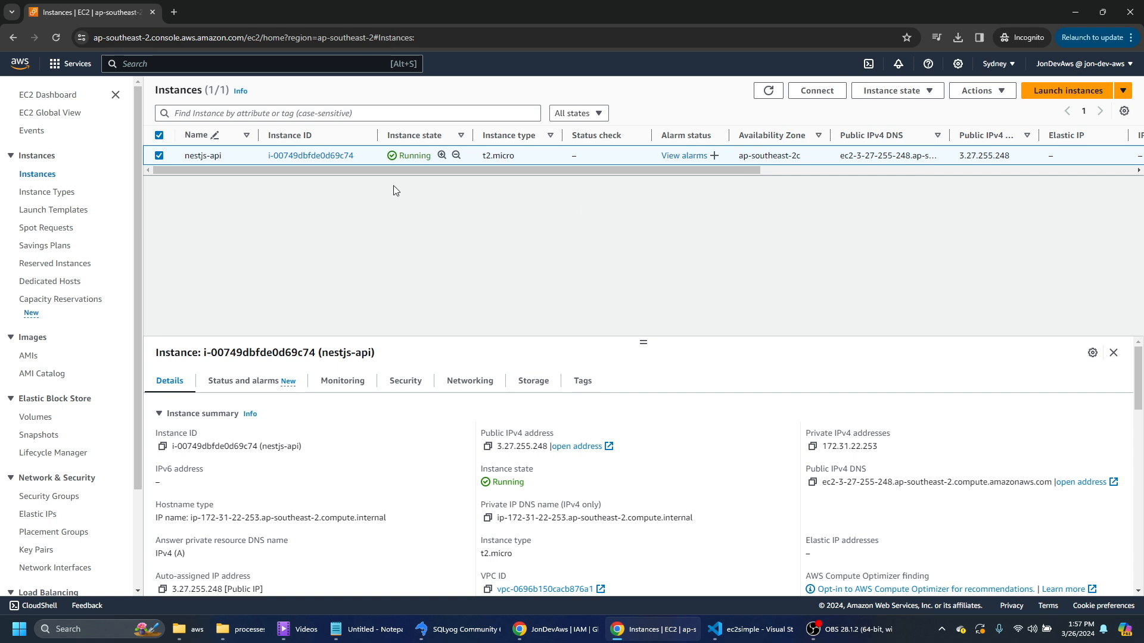
drag(394, 157, 431, 156)
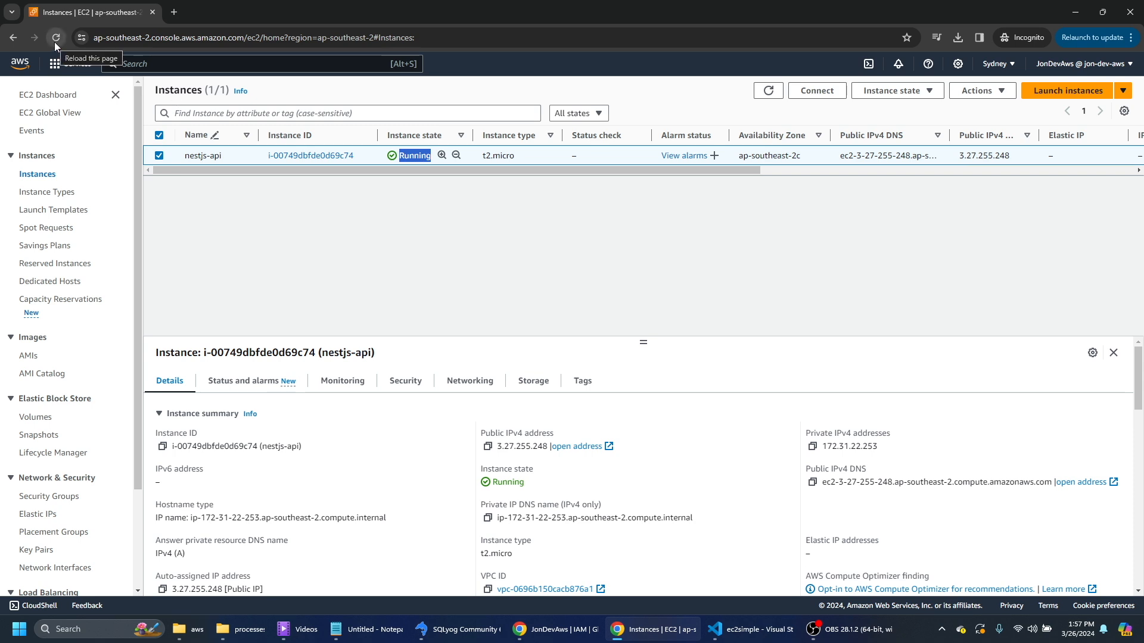
click(315, 156)
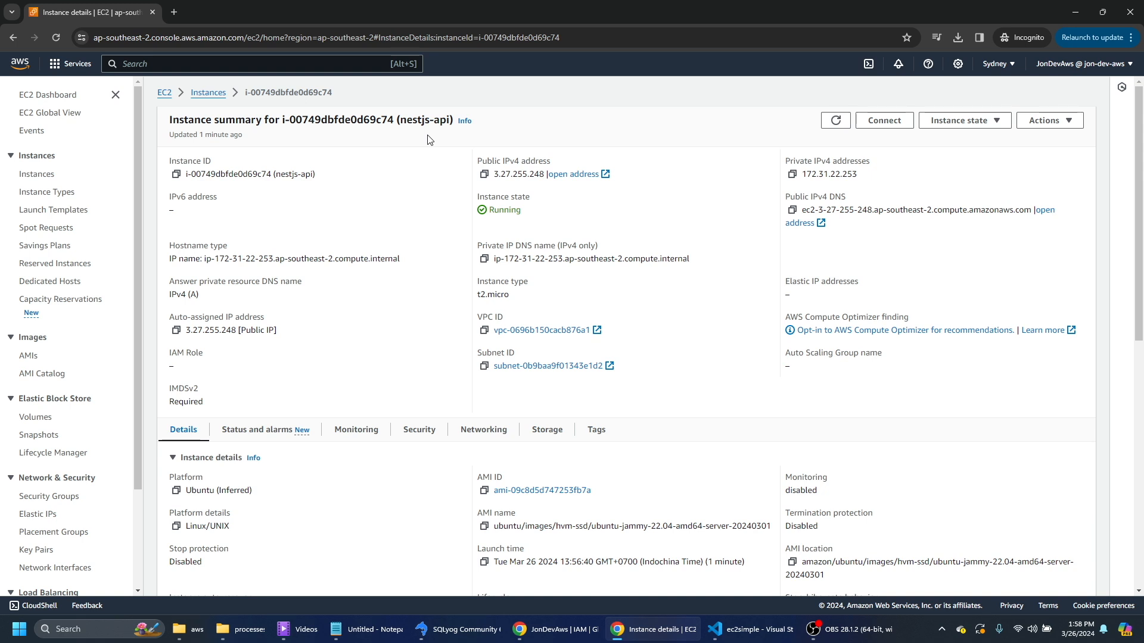
- Go to the IAM service's roles and start creating a new role
click(220, 60)
text(iam)
key(Return)
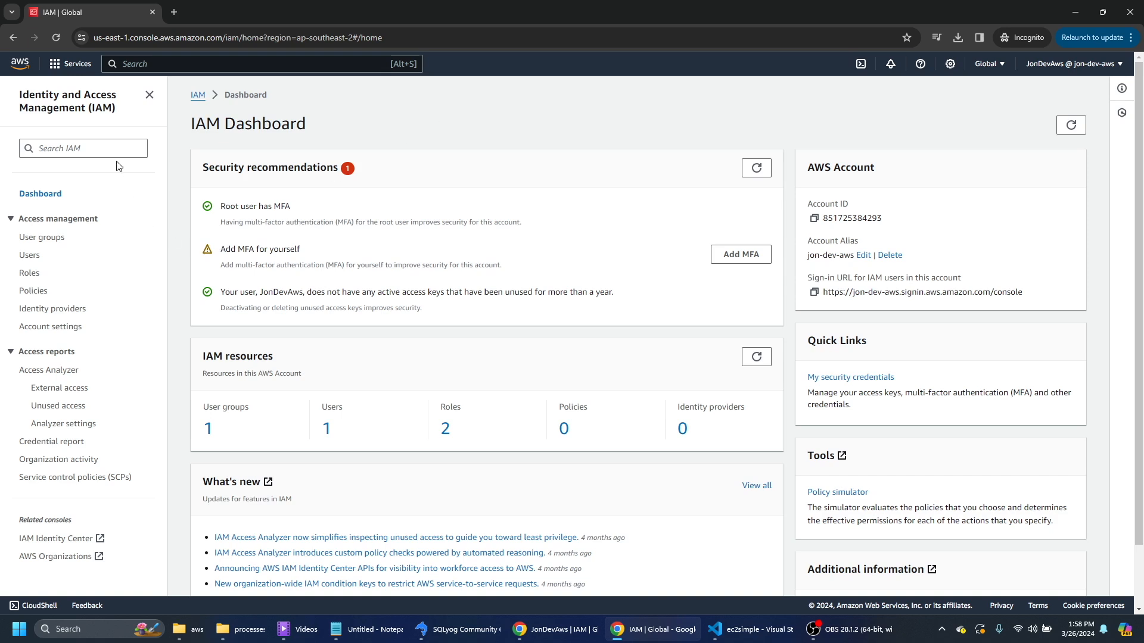
click(37, 280)
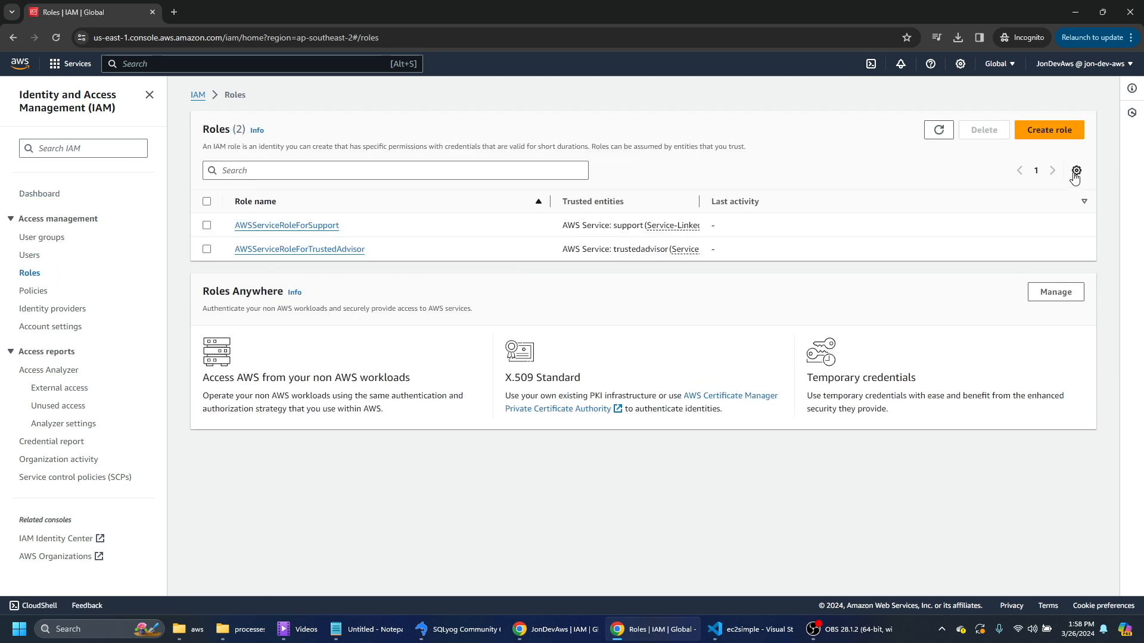
click(1069, 137)
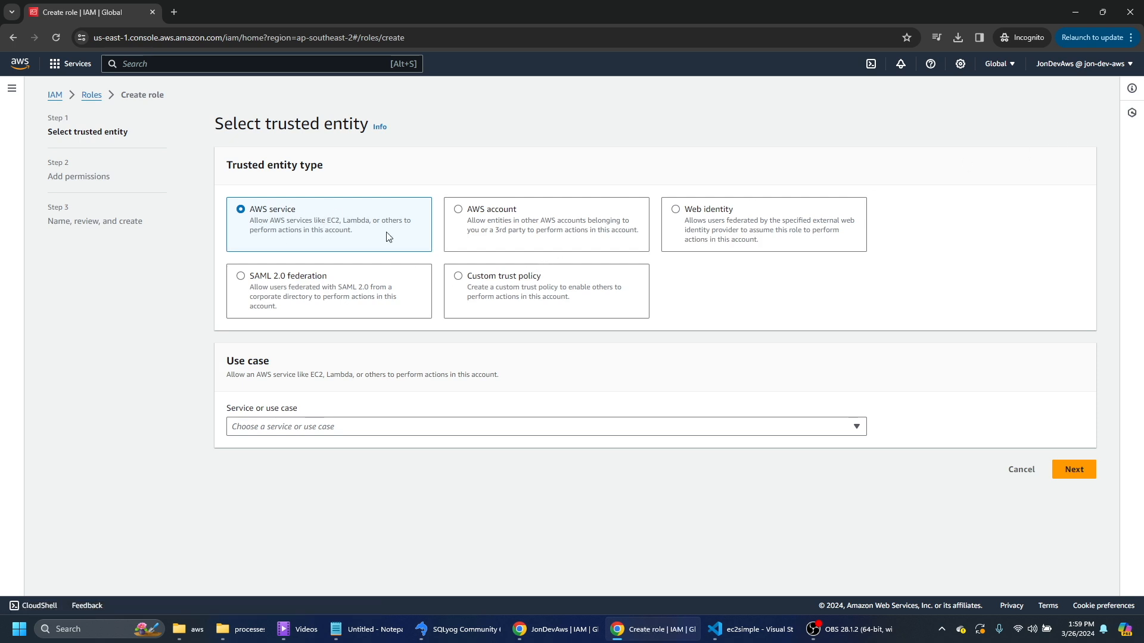
- Choose EC2 as the service and use case for the AWS service trusted entity and continue to the permissions
click(774, 427)
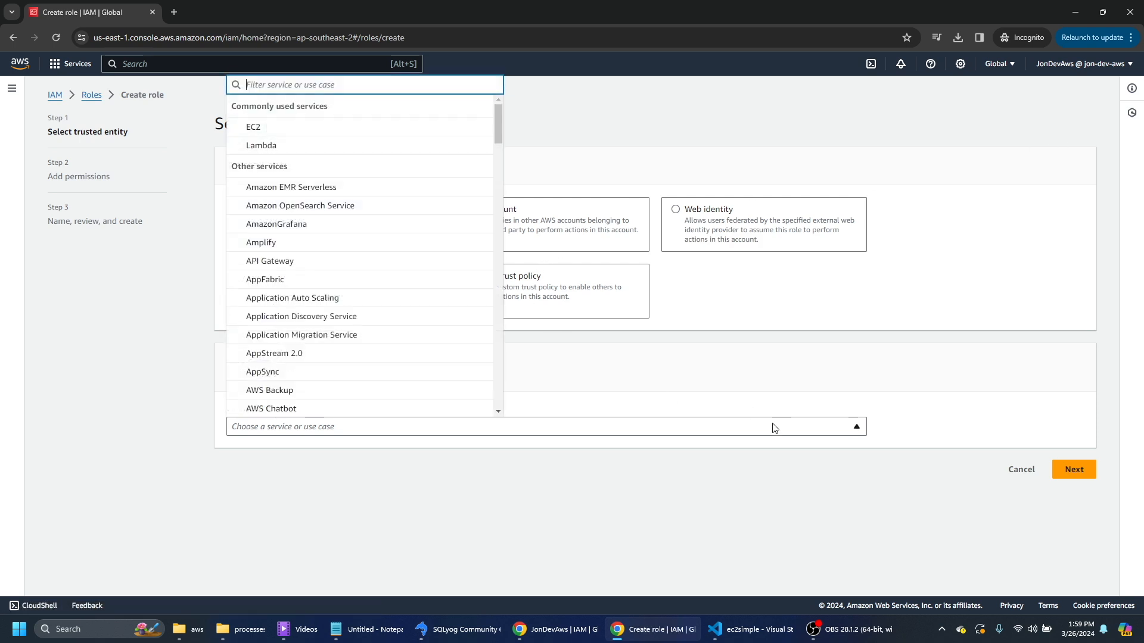
click(291, 128)
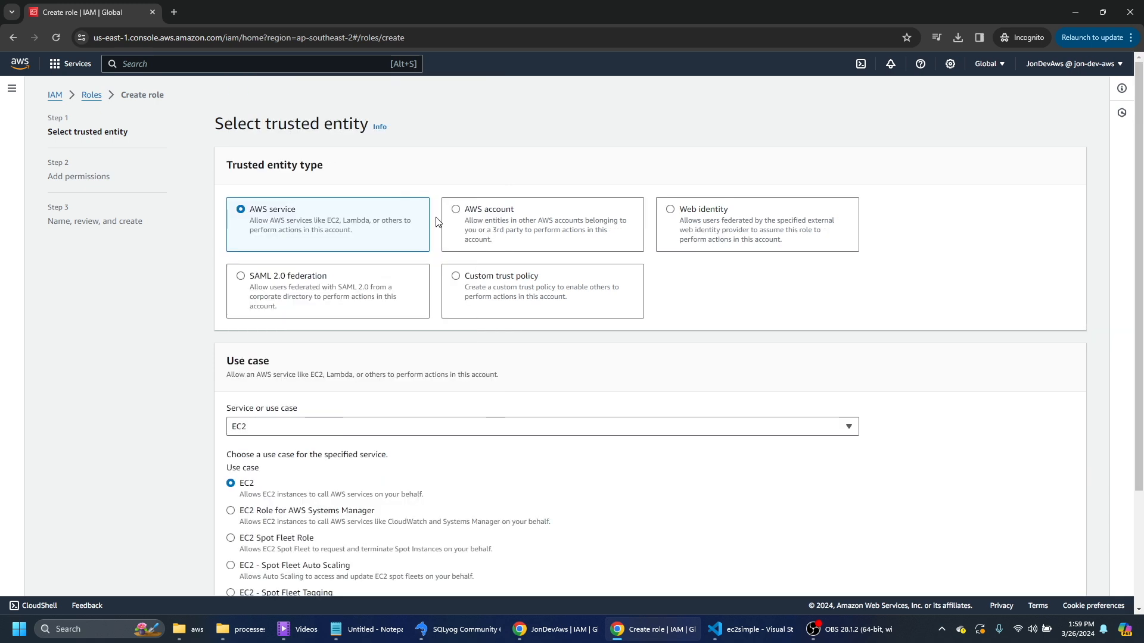
scroll(544, 309, down, 2)
scroll(546, 310, down, 1)
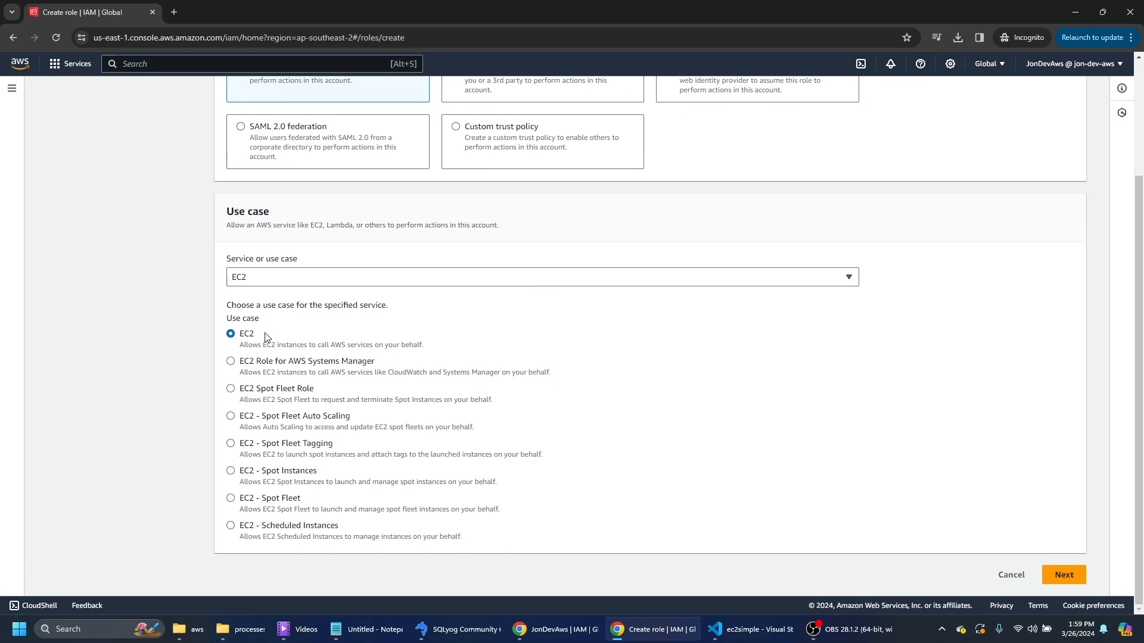
click(1062, 575)
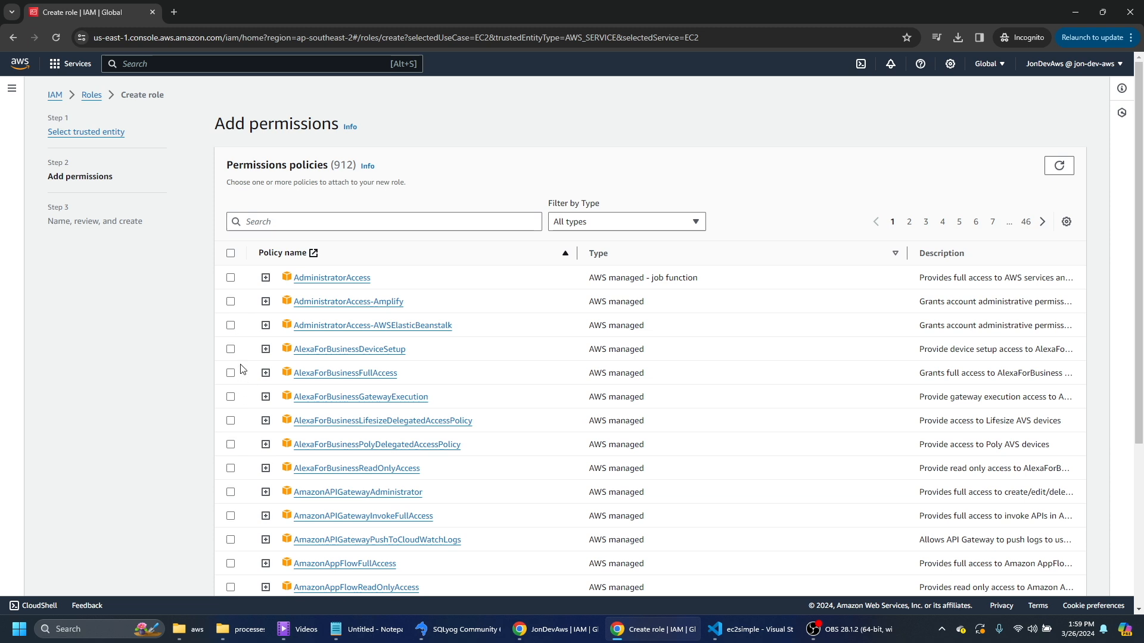
- Search the permissions policies for s3, look over the matches and clear the search
click(295, 223)
text(s3)
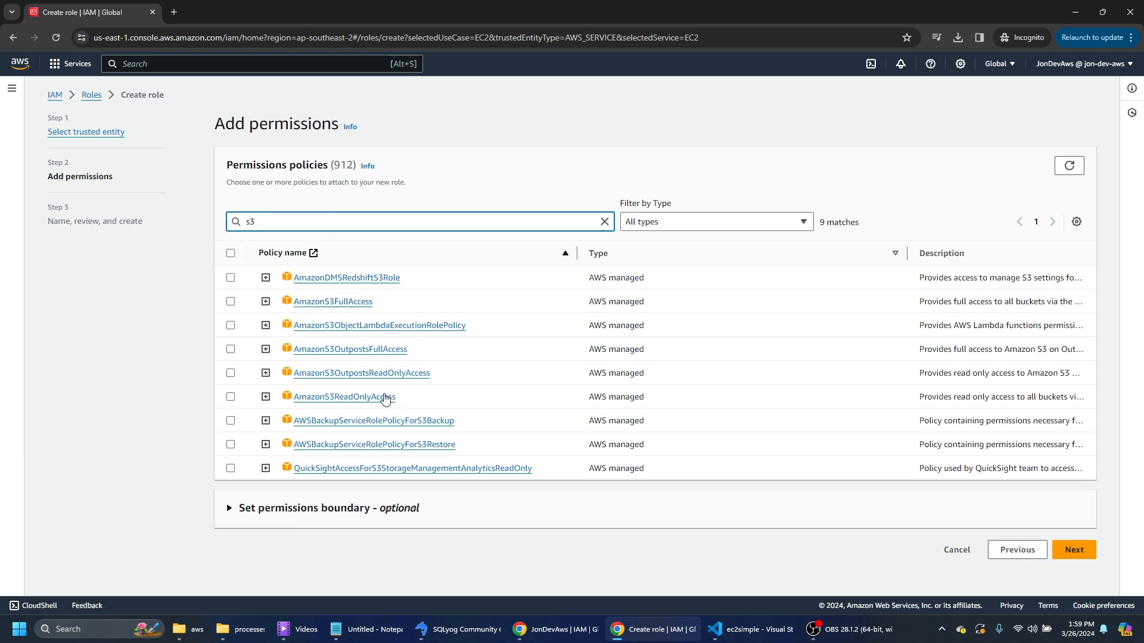
key(BackSpace)
key(BackSpace)
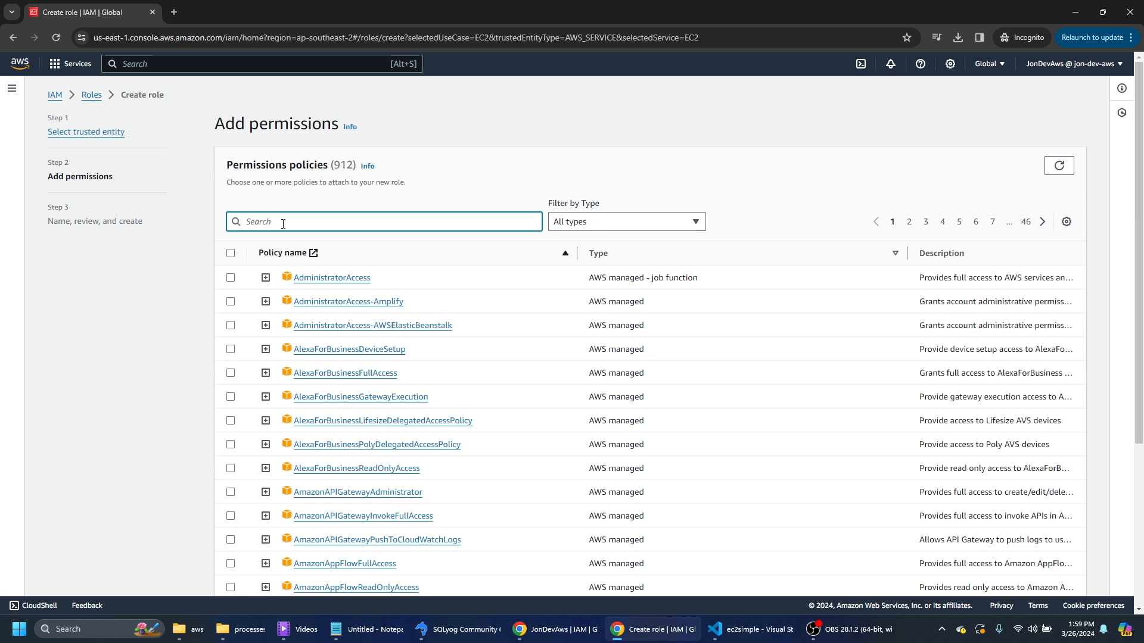
- Filter the permissions policies by ec2fu and select AmazonEC2FullAccess for the new role
text(ec2fu)
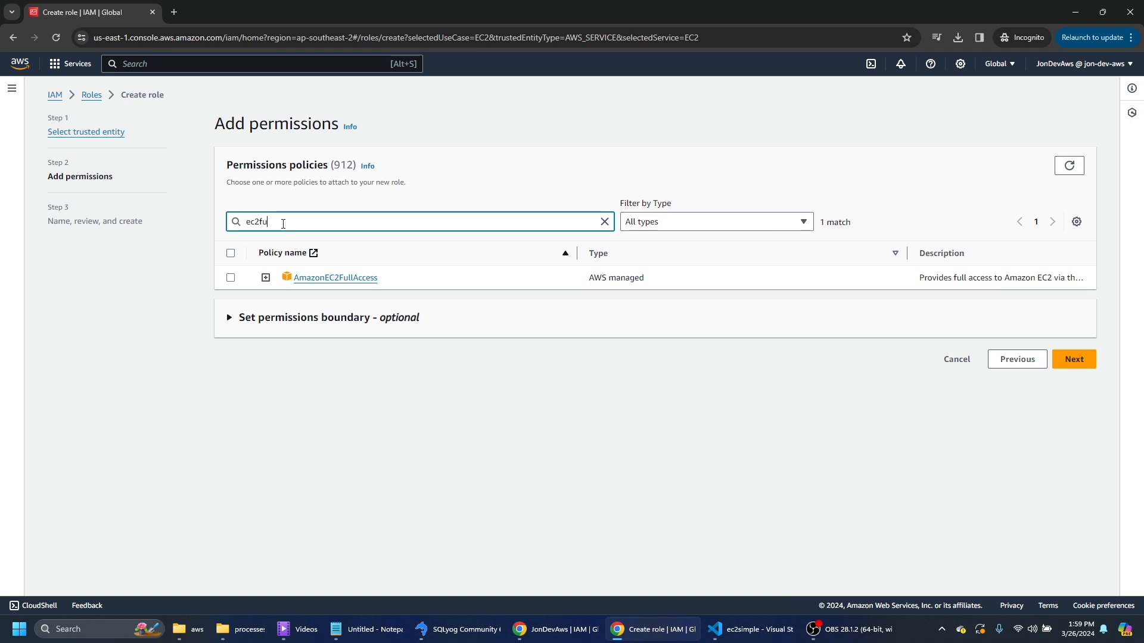
click(230, 278)
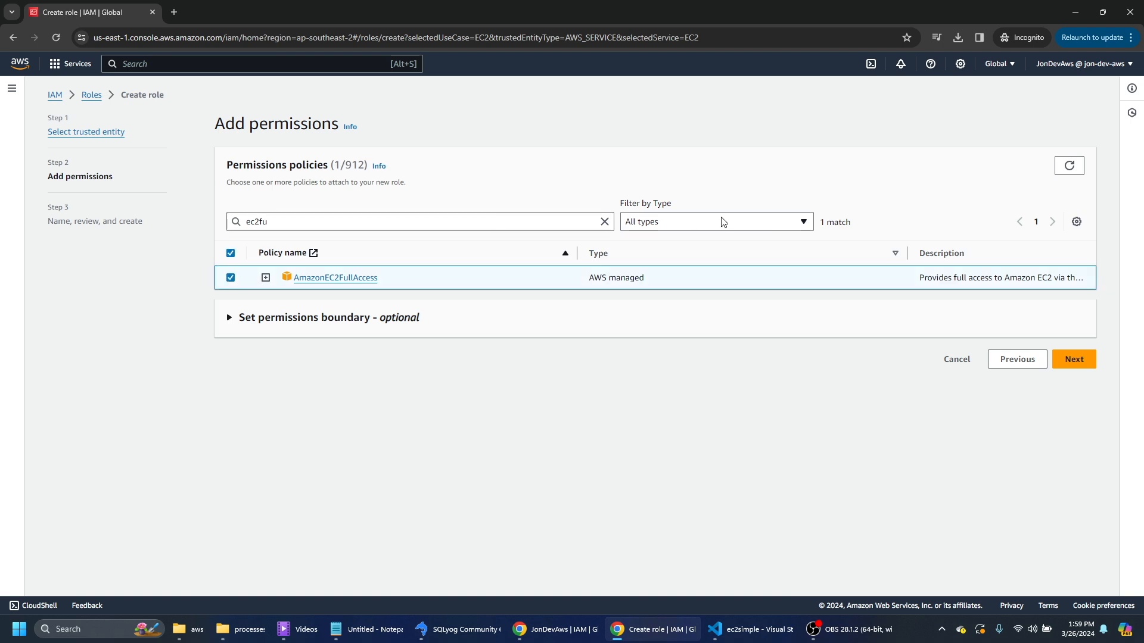
- Continue to the role's review stage and name the role EC2-FULL
click(1079, 366)
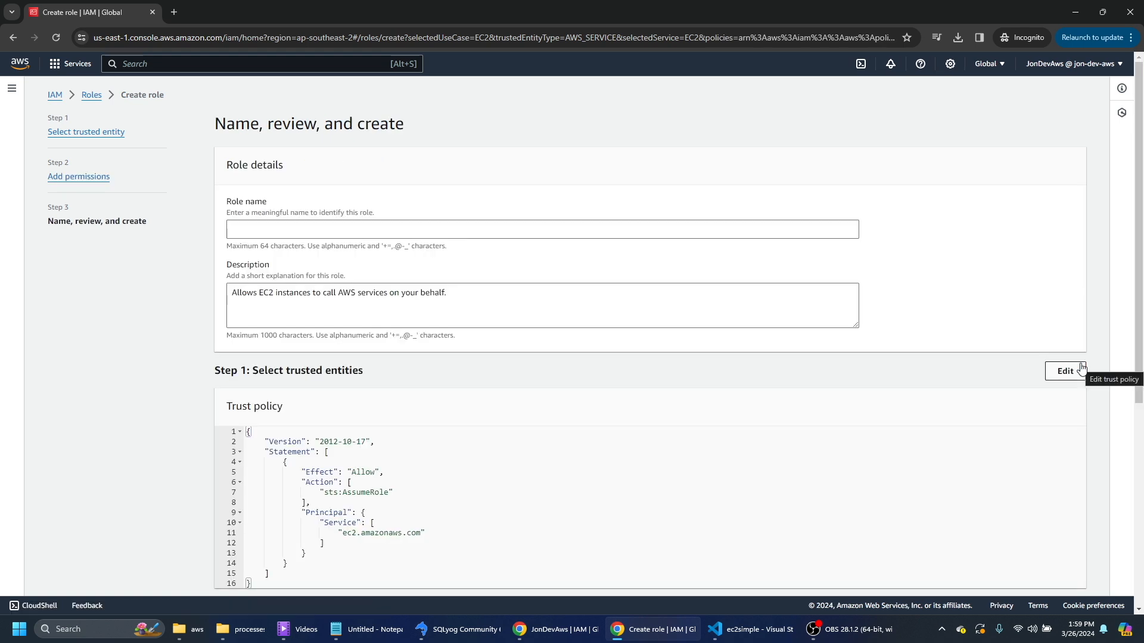
click(415, 232)
text(EC2-)
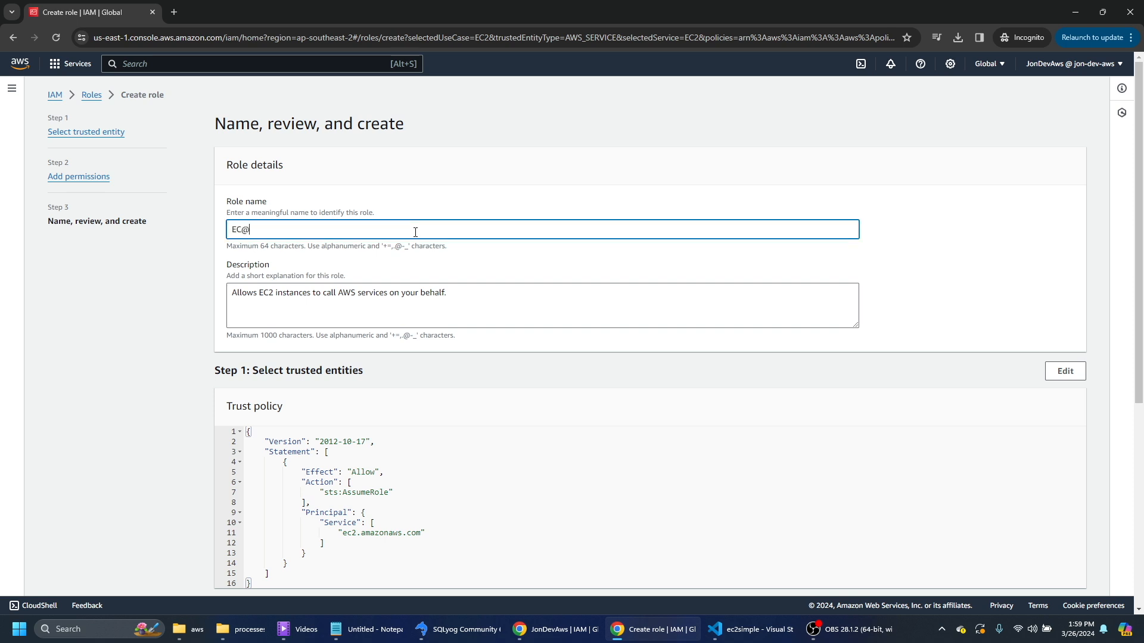
text(FULL)
- Review the role's description and its trust policy JSON, including the version, effect, action, principal and service entries
drag(475, 295, 214, 300)
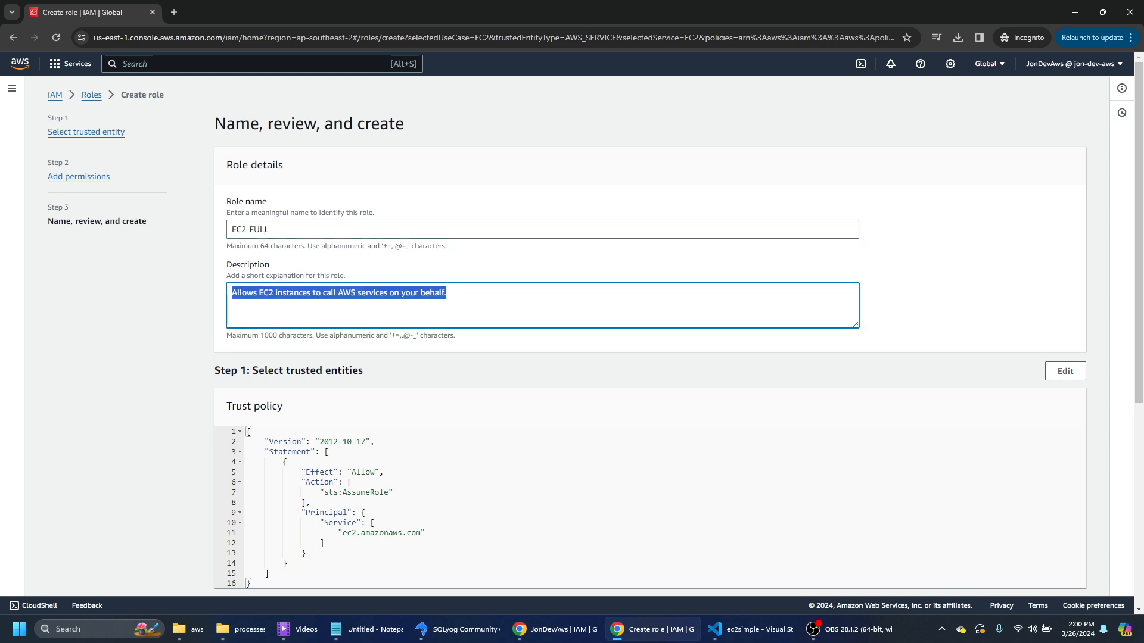
scroll(573, 210, down, 1)
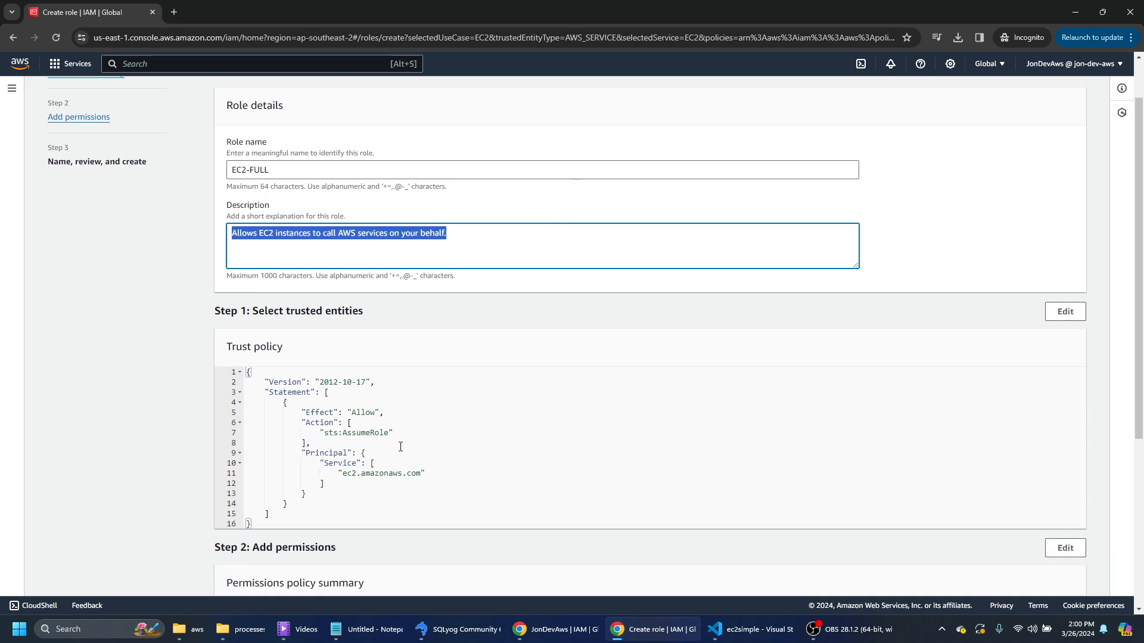
drag(259, 521, 230, 354)
click(411, 389)
drag(412, 384, 263, 381)
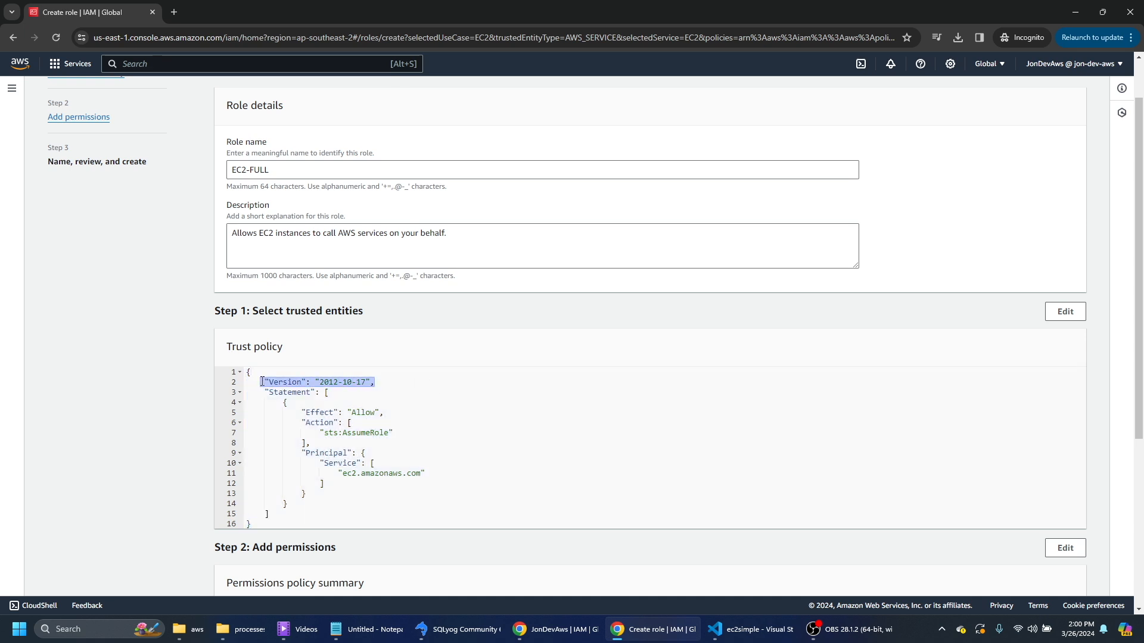
click(402, 422)
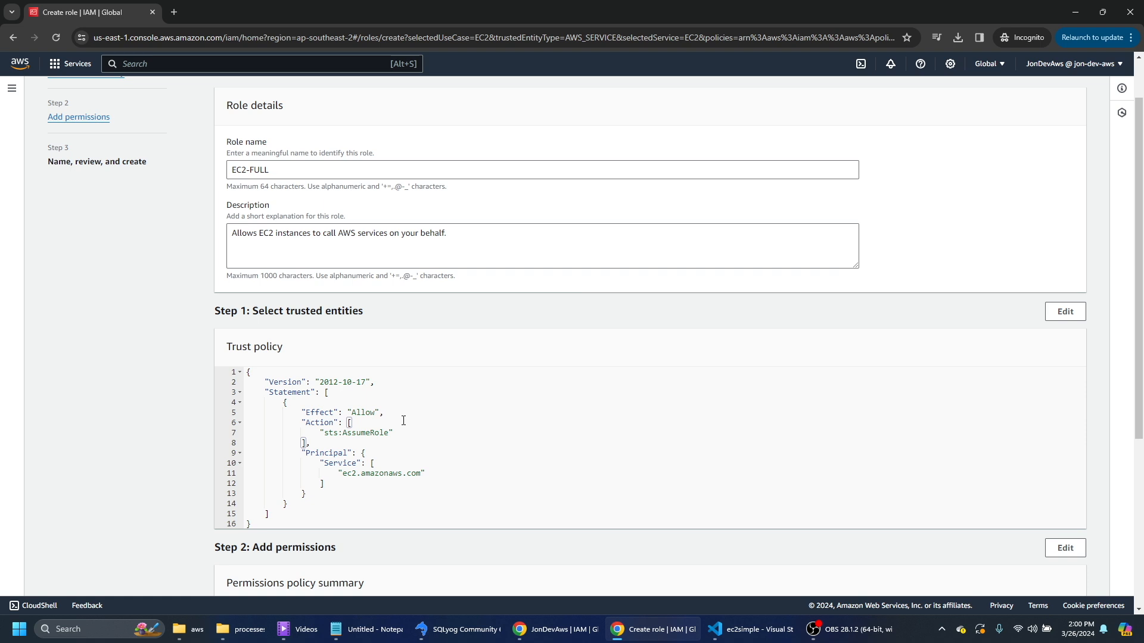
drag(376, 383, 310, 387)
click(434, 394)
click(327, 381)
drag(331, 498, 249, 382)
drag(391, 409, 303, 411)
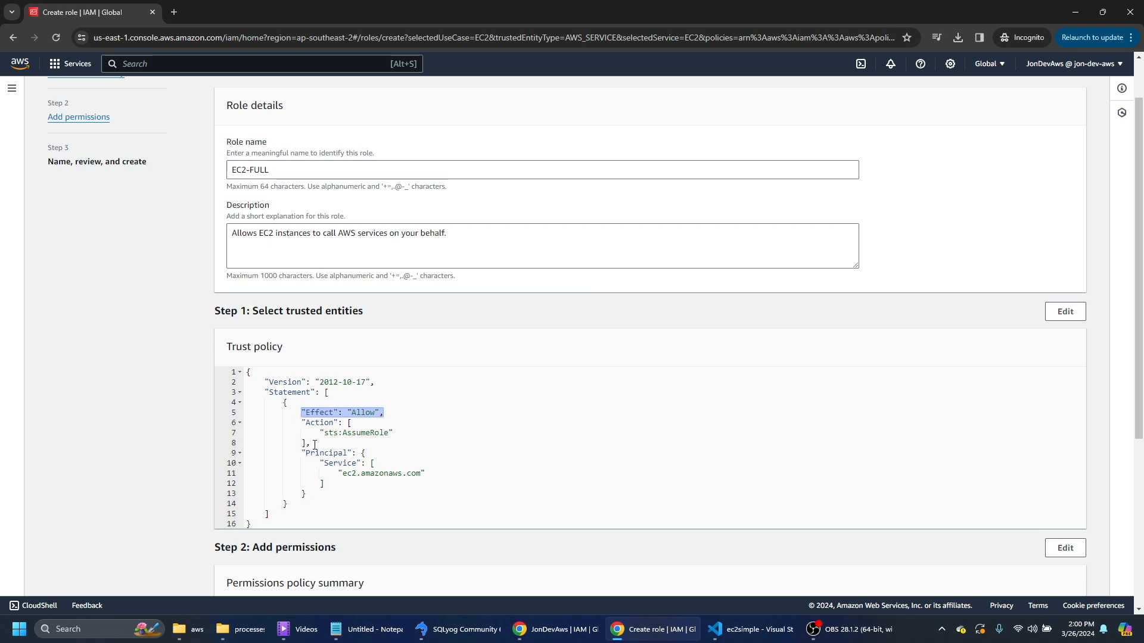
drag(314, 444, 304, 420)
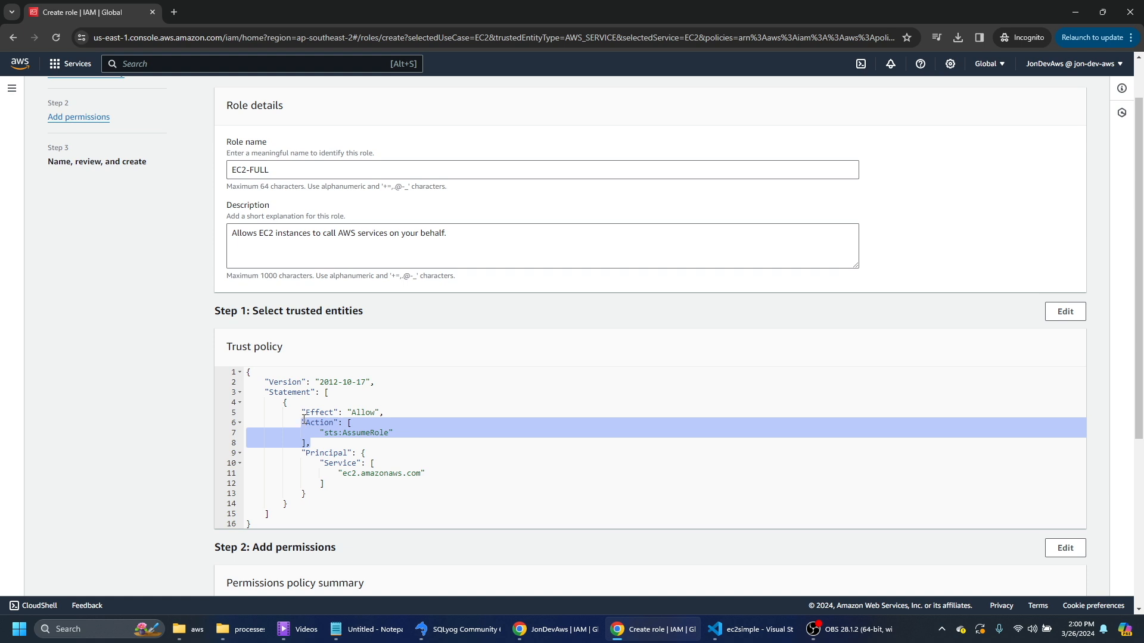
drag(400, 434, 325, 434)
click(412, 425)
drag(332, 493, 292, 453)
click(373, 500)
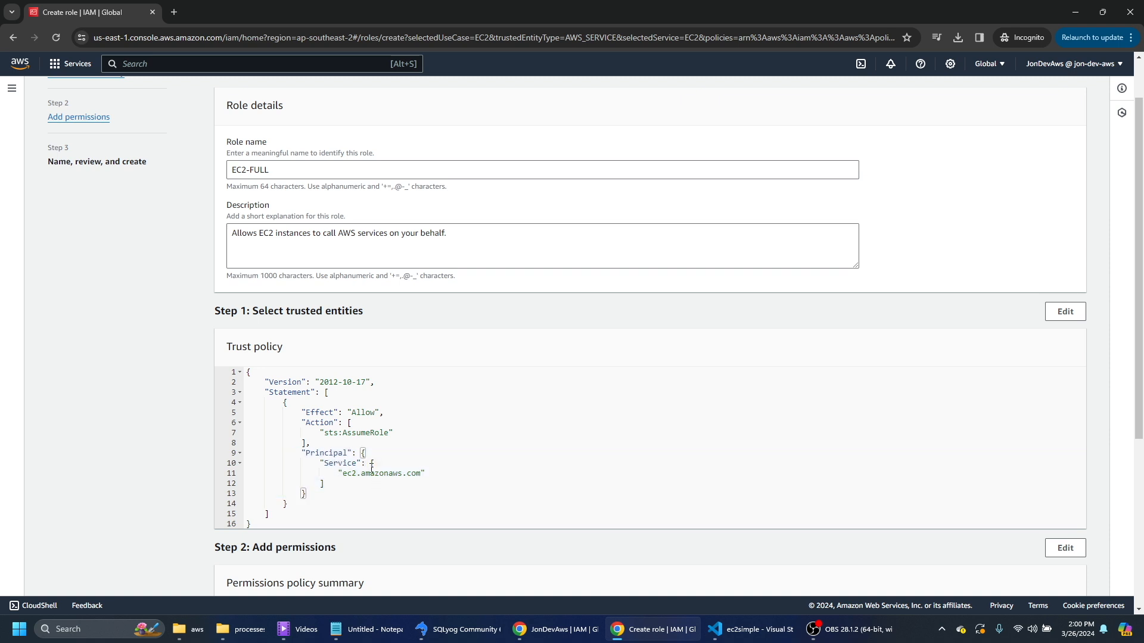
drag(361, 463, 319, 463)
click(410, 488)
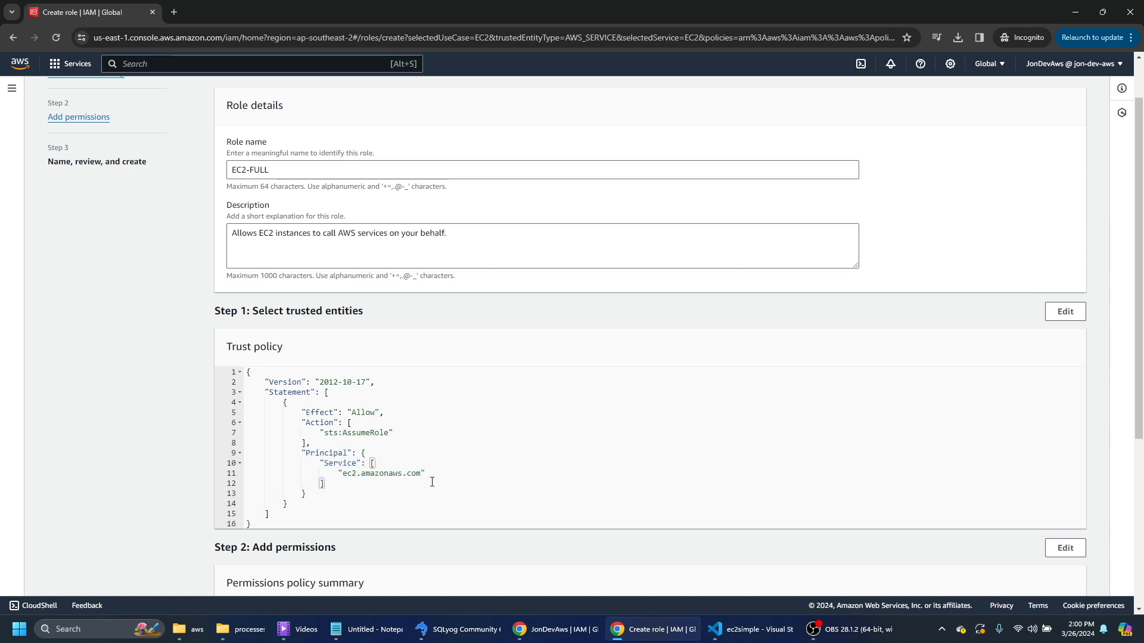
drag(434, 471, 342, 475)
- Check the permissions policy summary and tags section, and create the EC2-FULL role
scroll(594, 394, down, 3)
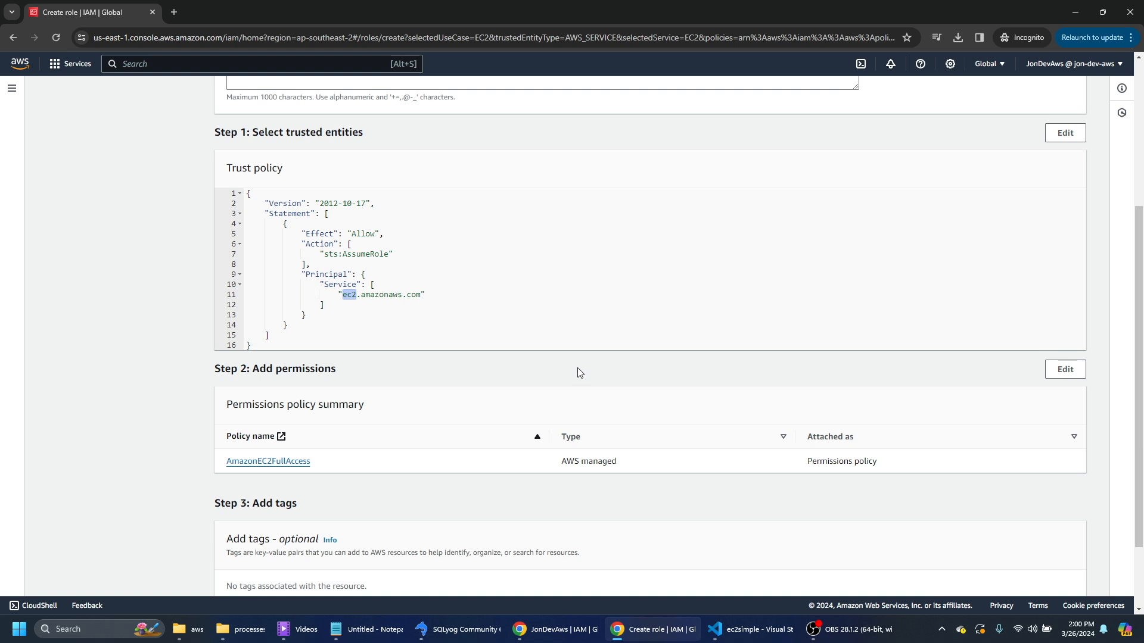
scroll(578, 370, down, 2)
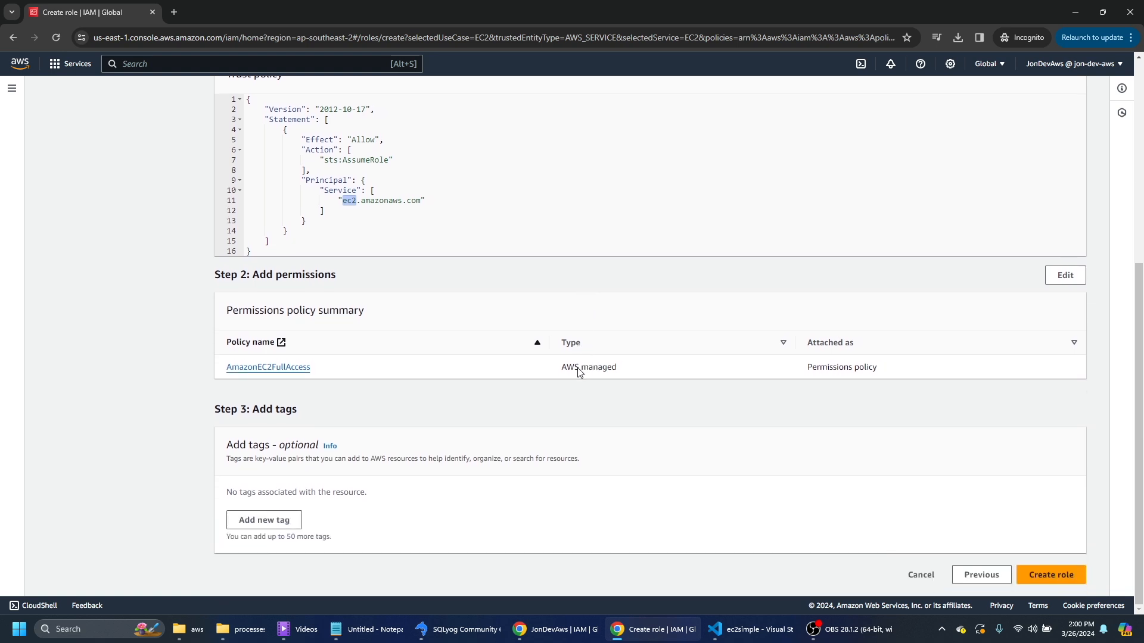
click(1049, 576)
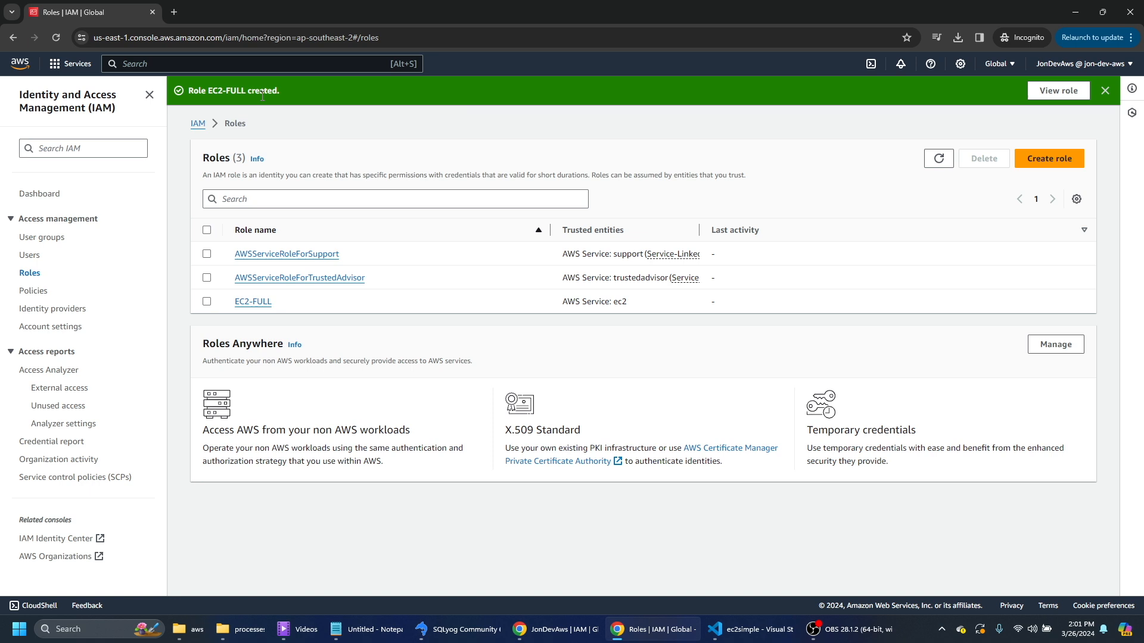
- Search for the EC2 service and open the details of the running nestjs-api instance
click(180, 63)
text(ec2)
click(294, 155)
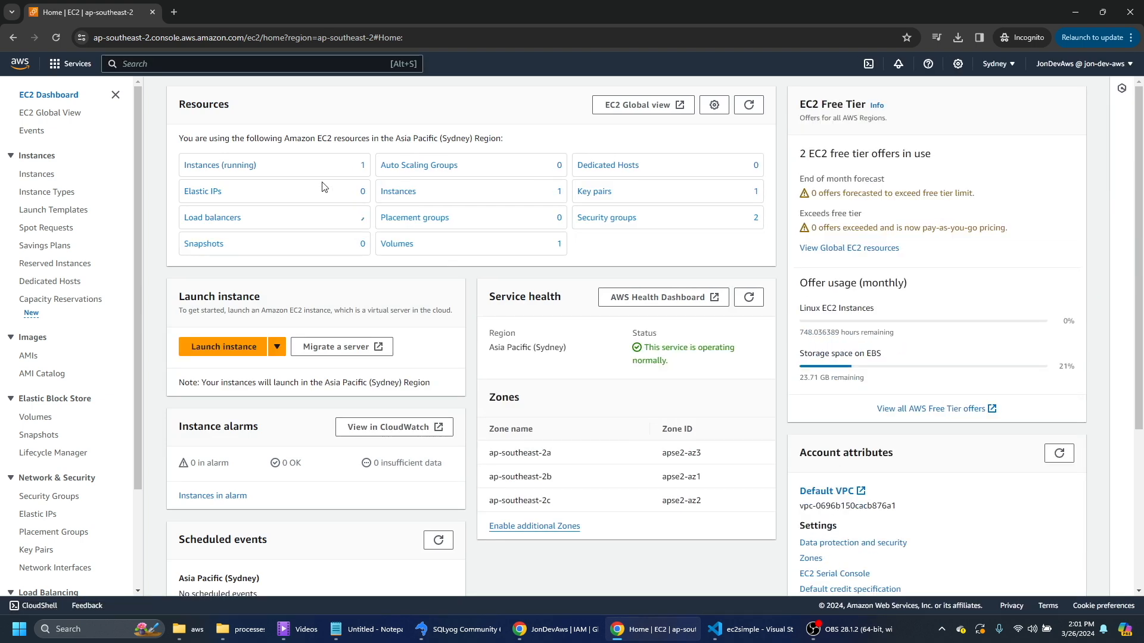
click(234, 168)
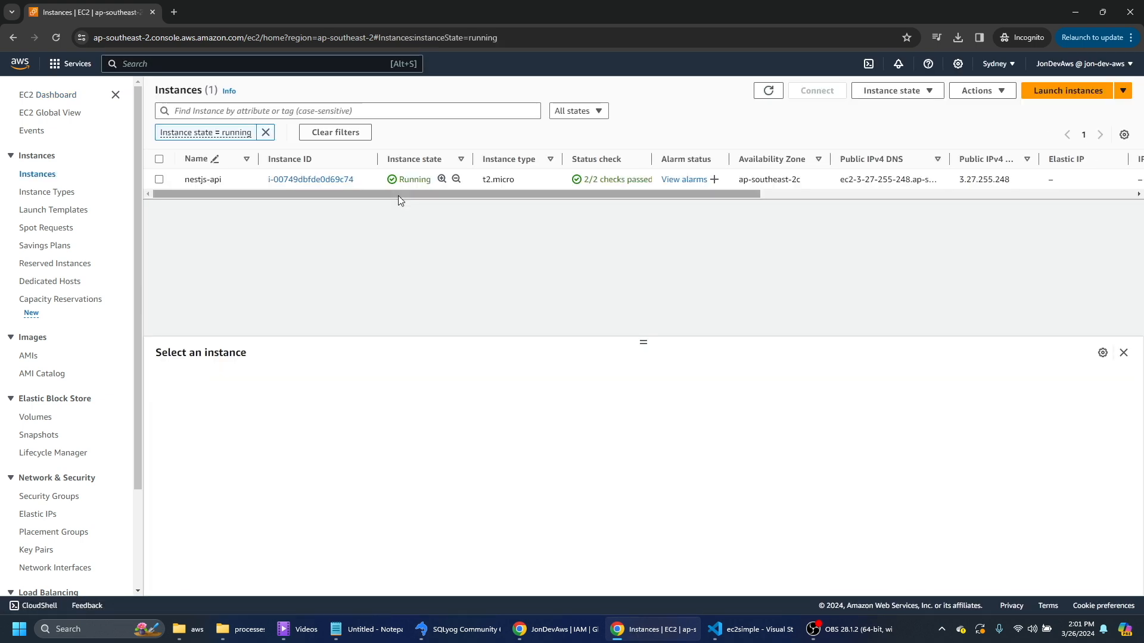
click(317, 180)
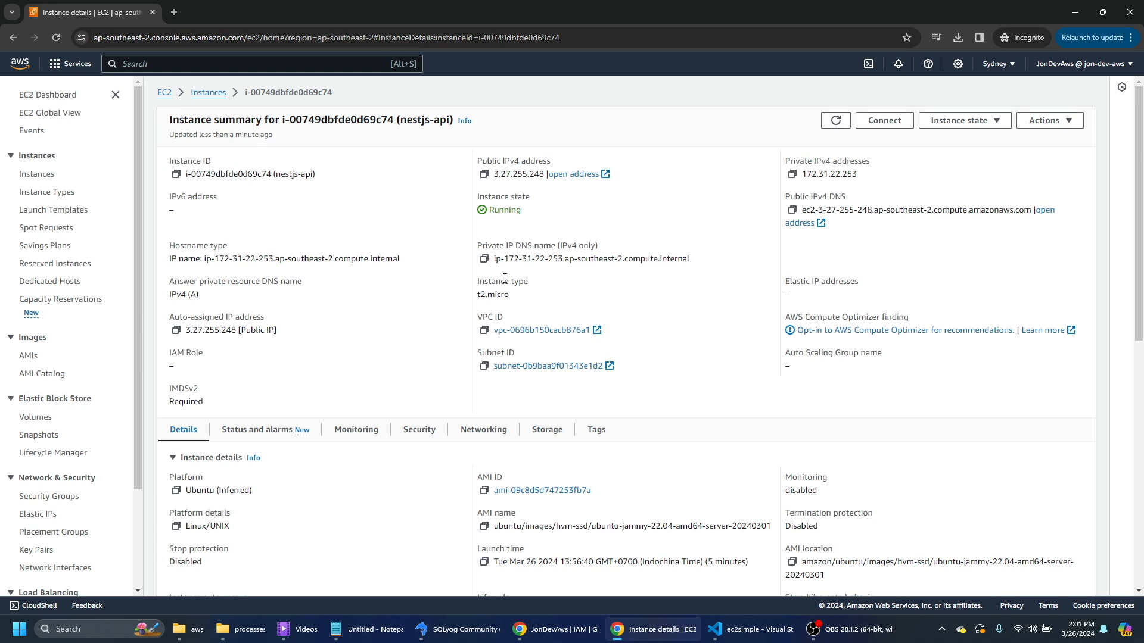
- Modify the nestjs-api instance's IAM role, choosing EC2-FULL and applying the update
click(1043, 122)
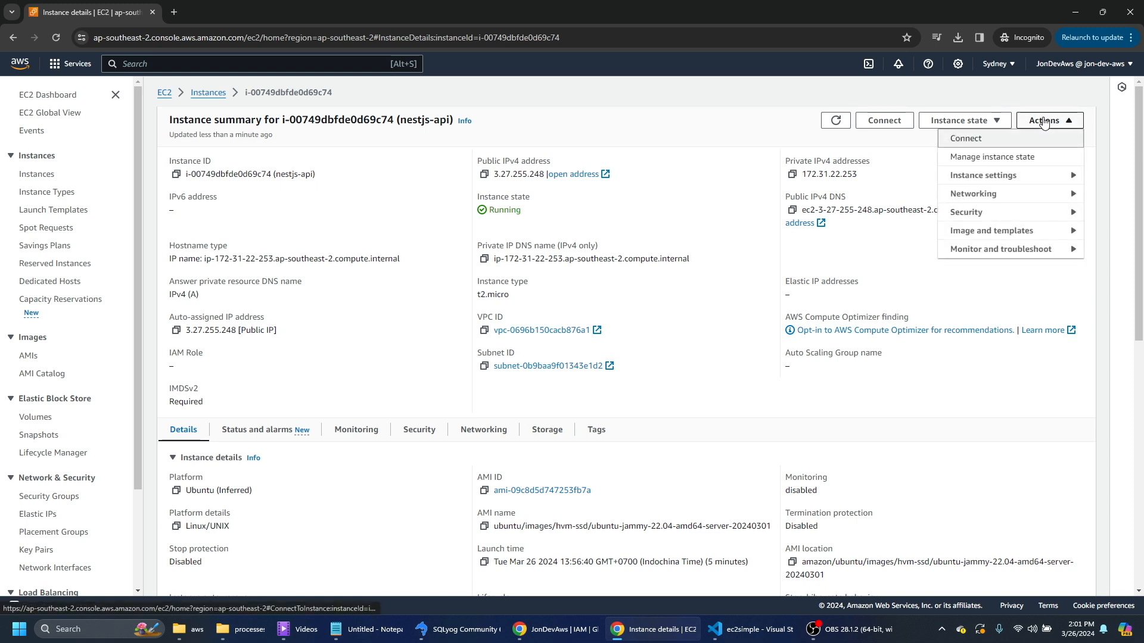
click(1008, 213)
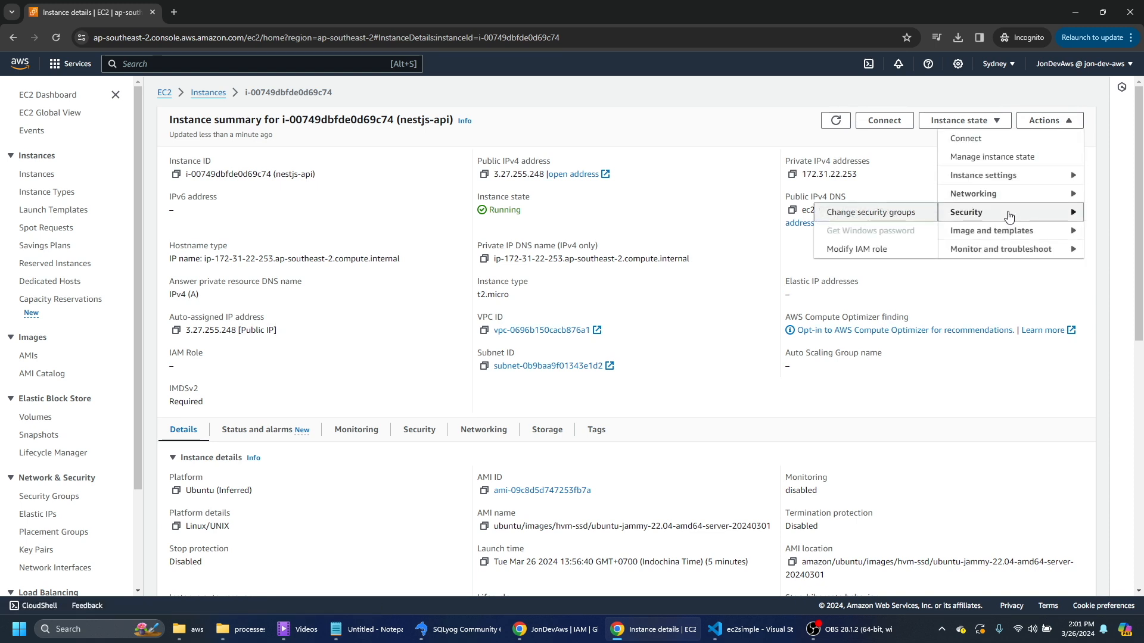
click(863, 251)
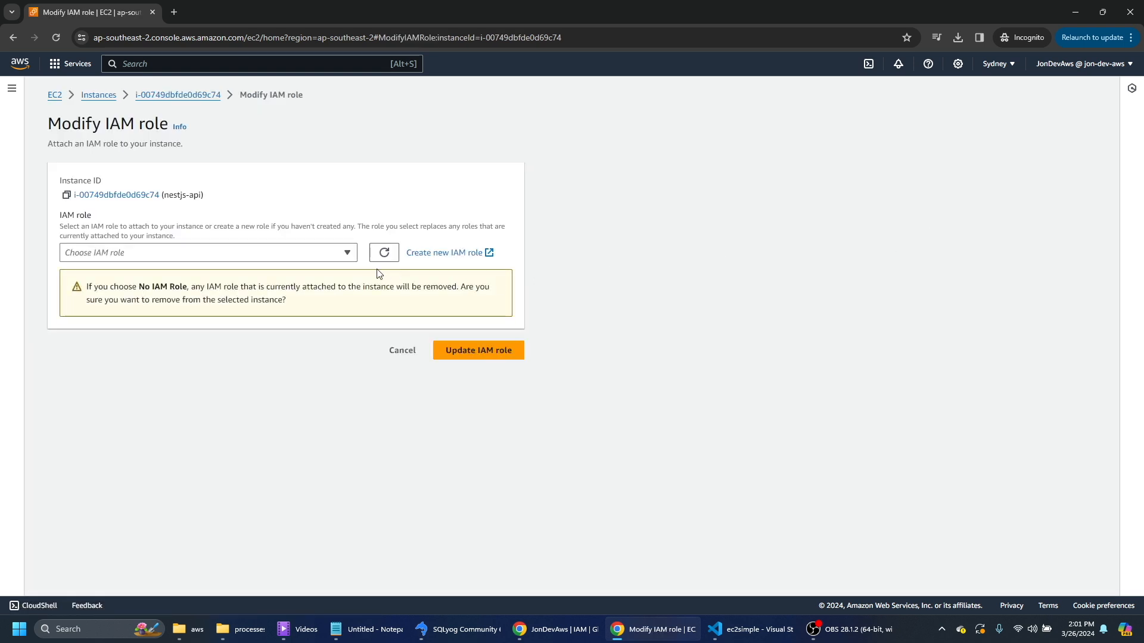
click(349, 256)
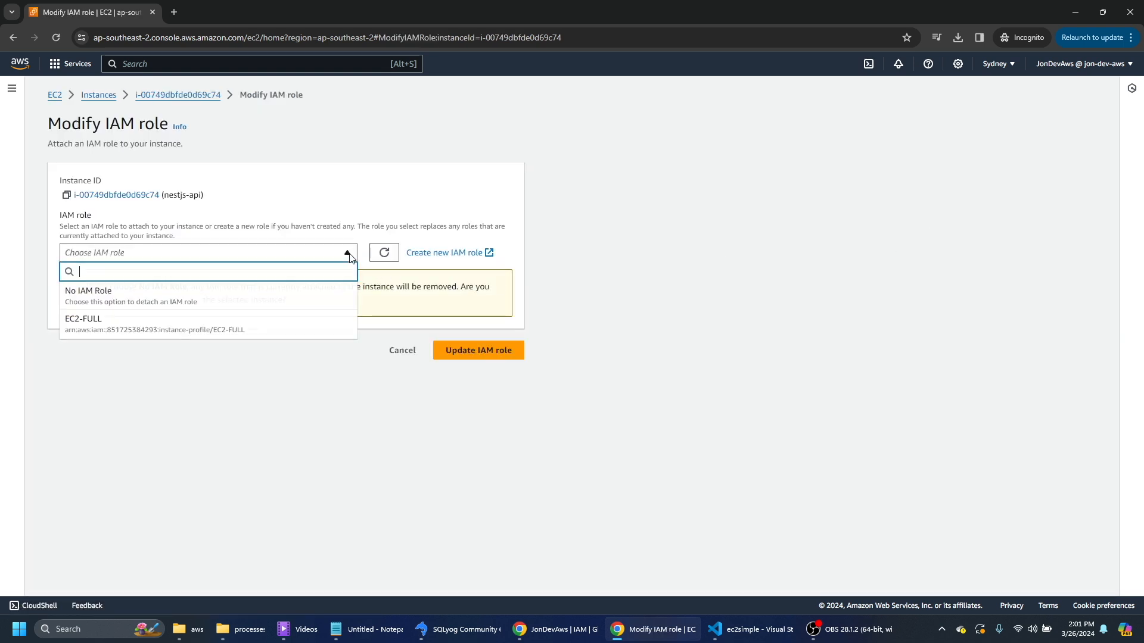
click(182, 322)
click(470, 299)
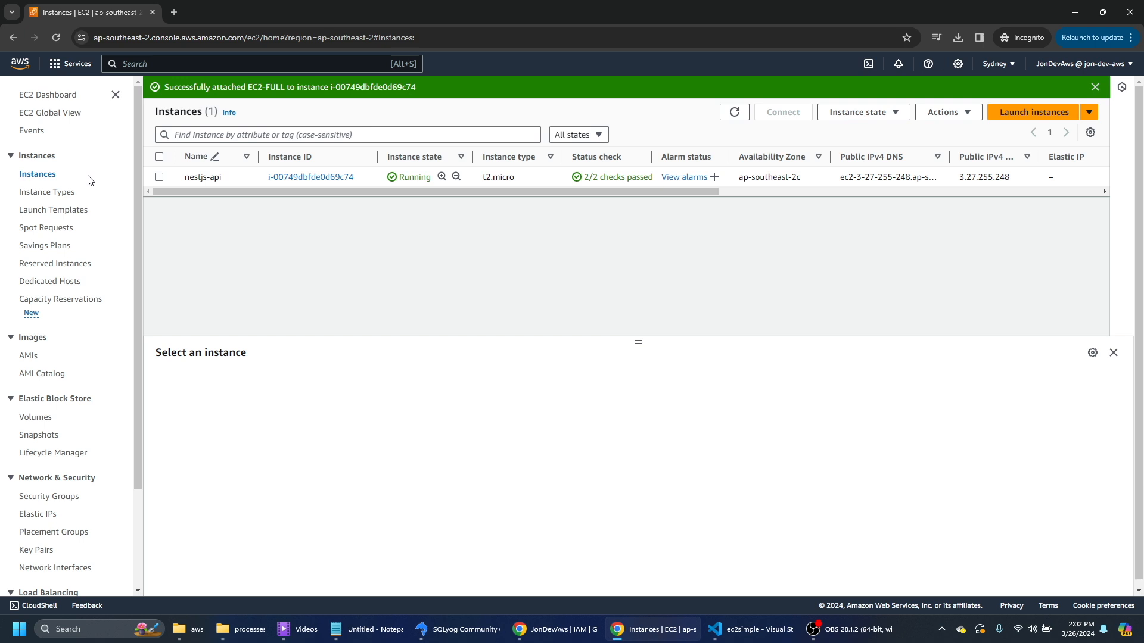
- Open the nestjs-api instance's security details and examine its IAM role and its inbound and outbound rules
click(285, 178)
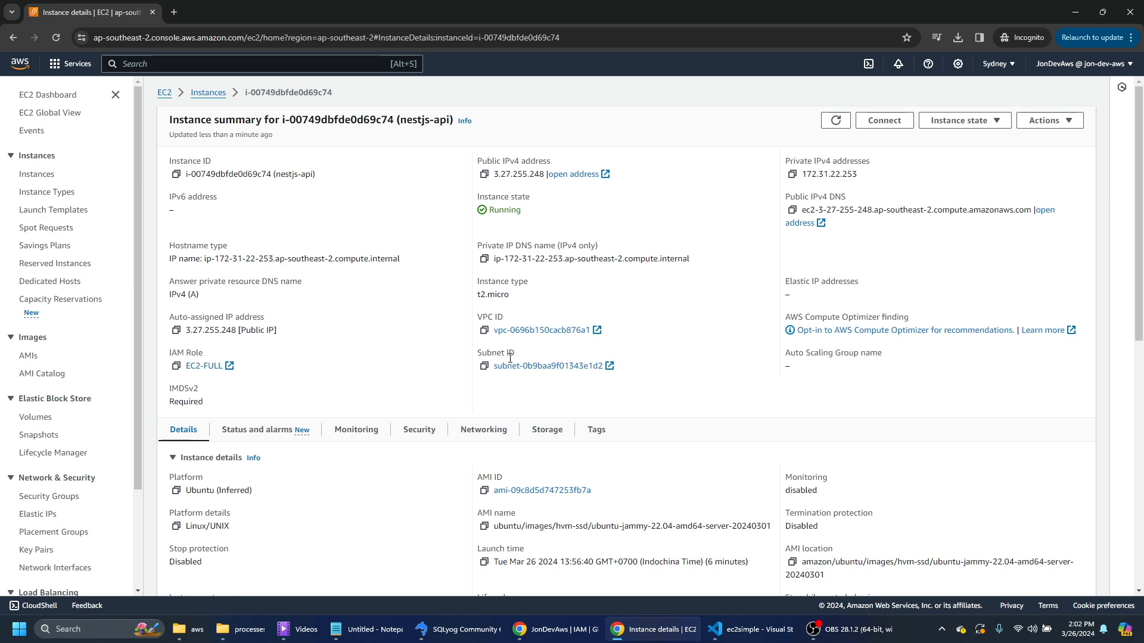
click(418, 431)
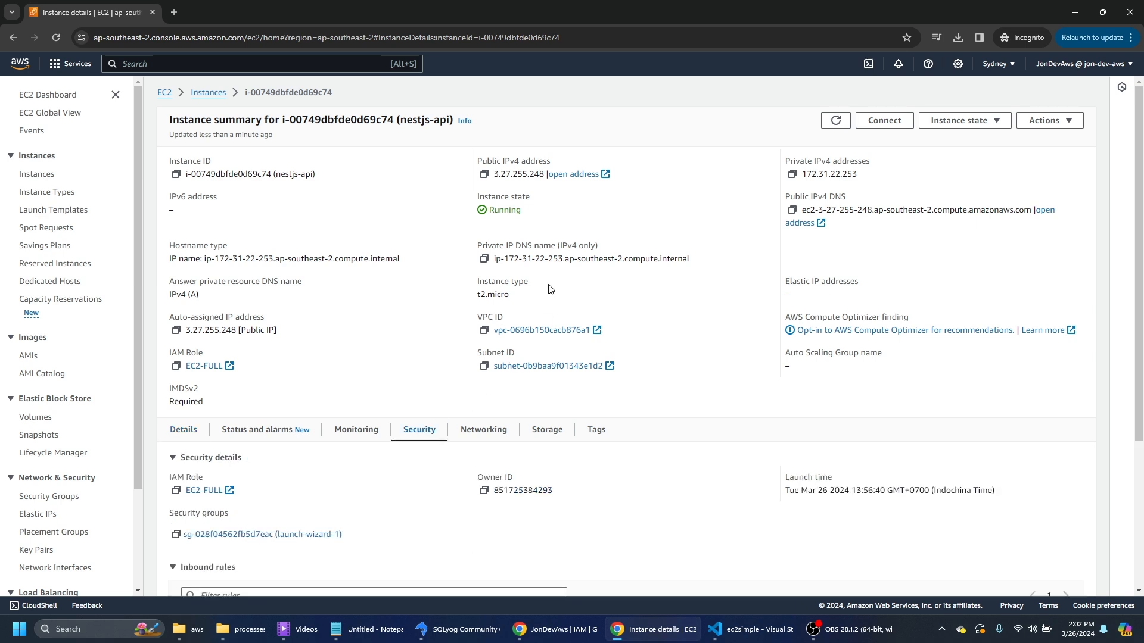
scroll(551, 299, down, 3)
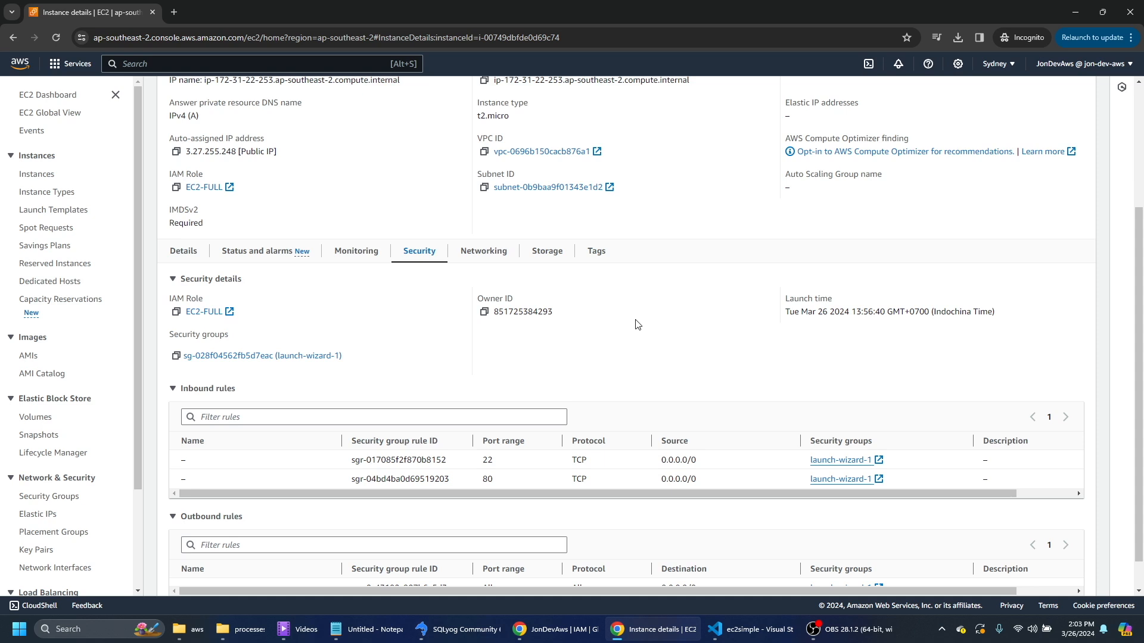
scroll(648, 332, down, 1)
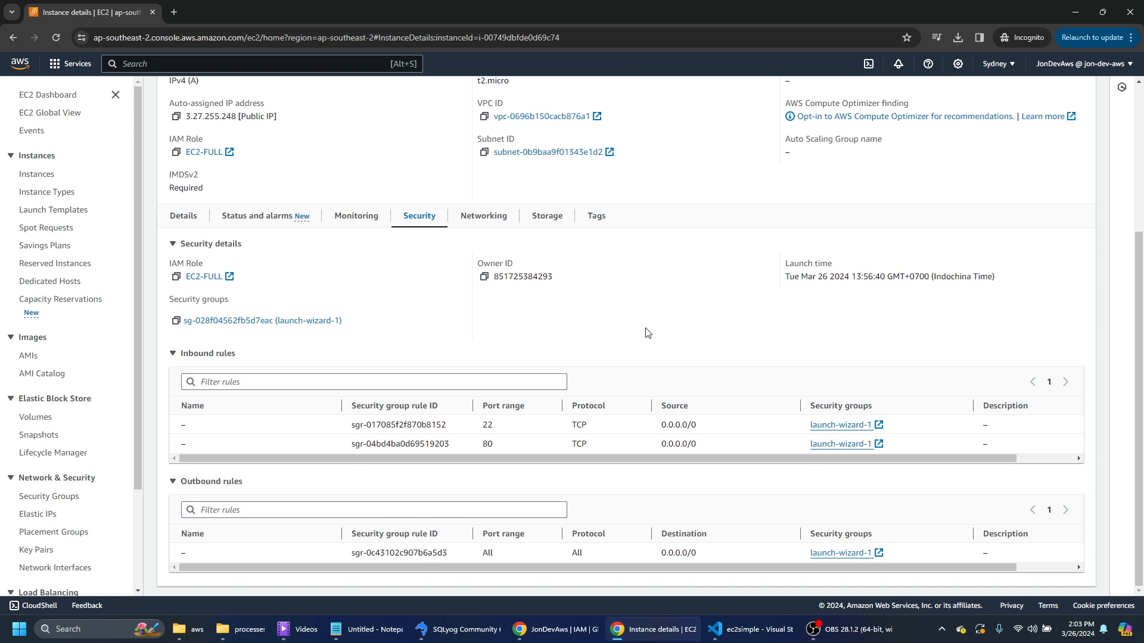
- Switch to VS Code, check the listening port in the API's src/main.ts, close the file and return to the browser
click(717, 629)
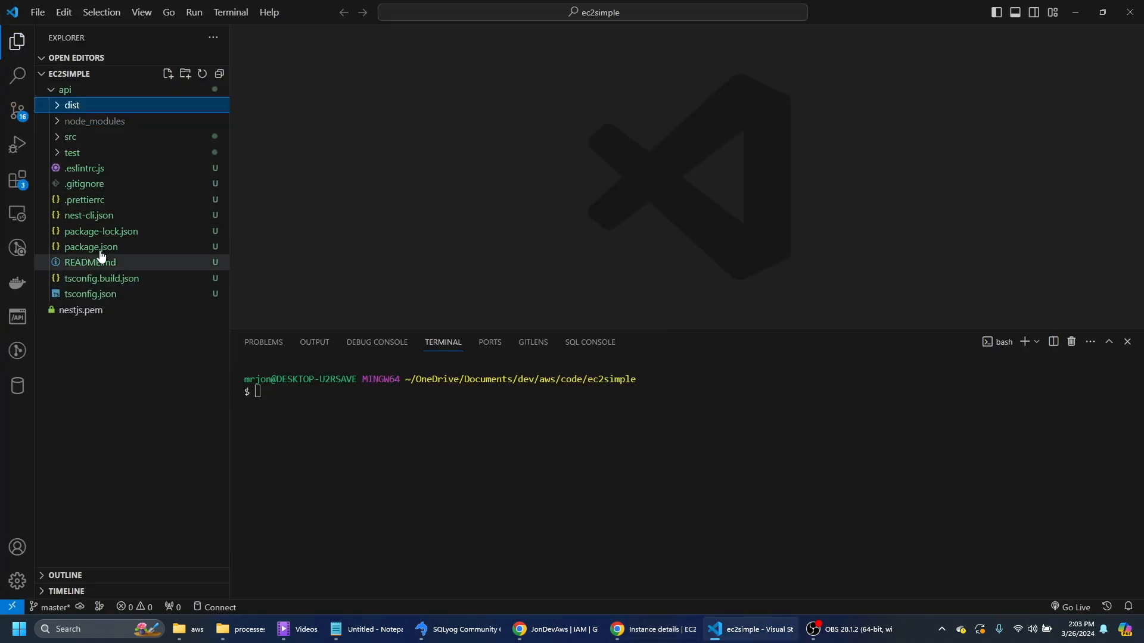
click(99, 140)
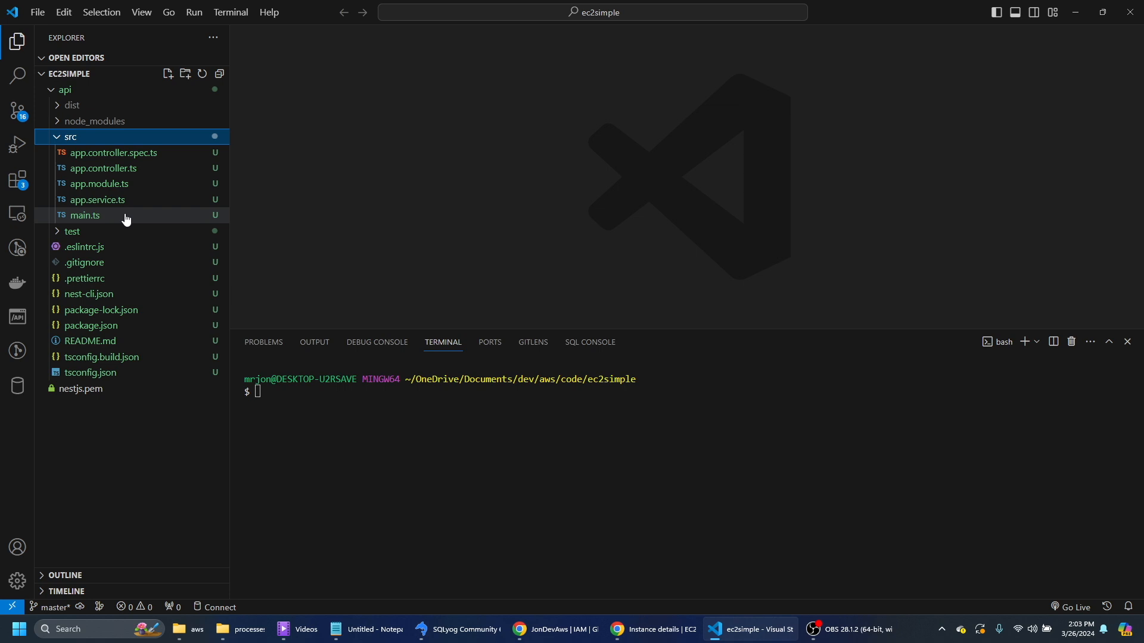
click(123, 216)
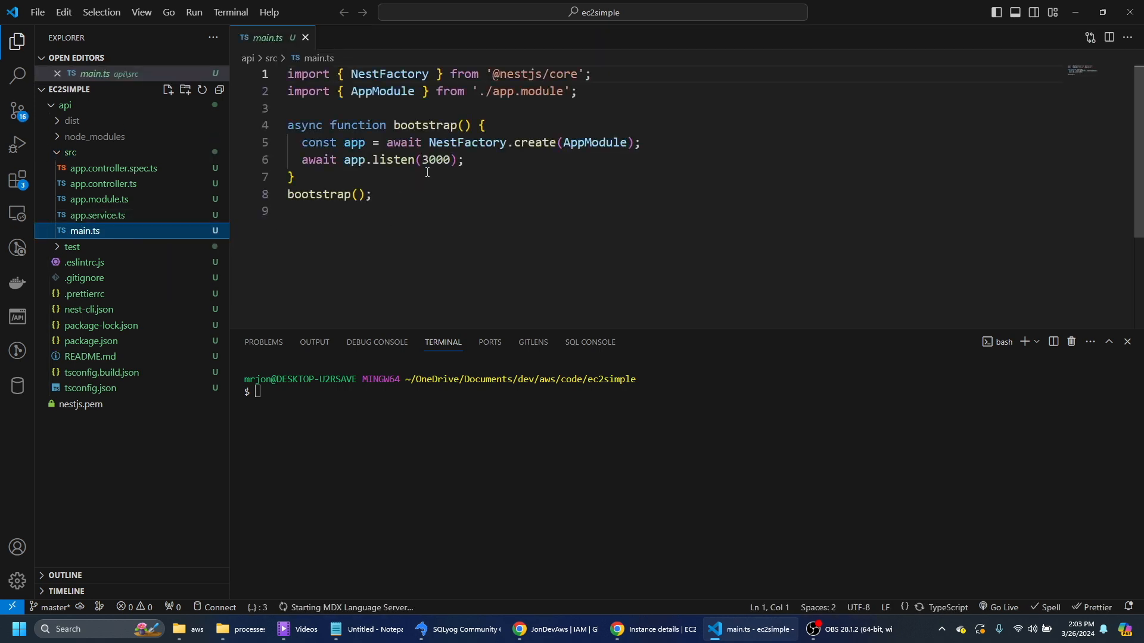
double_click(427, 162)
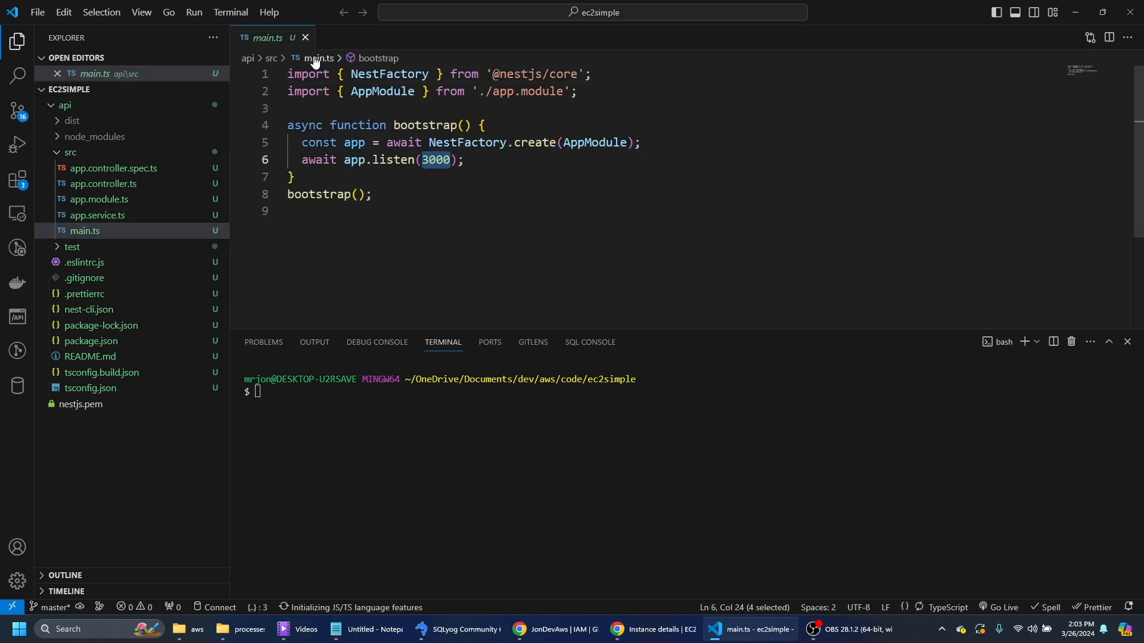
click(305, 38)
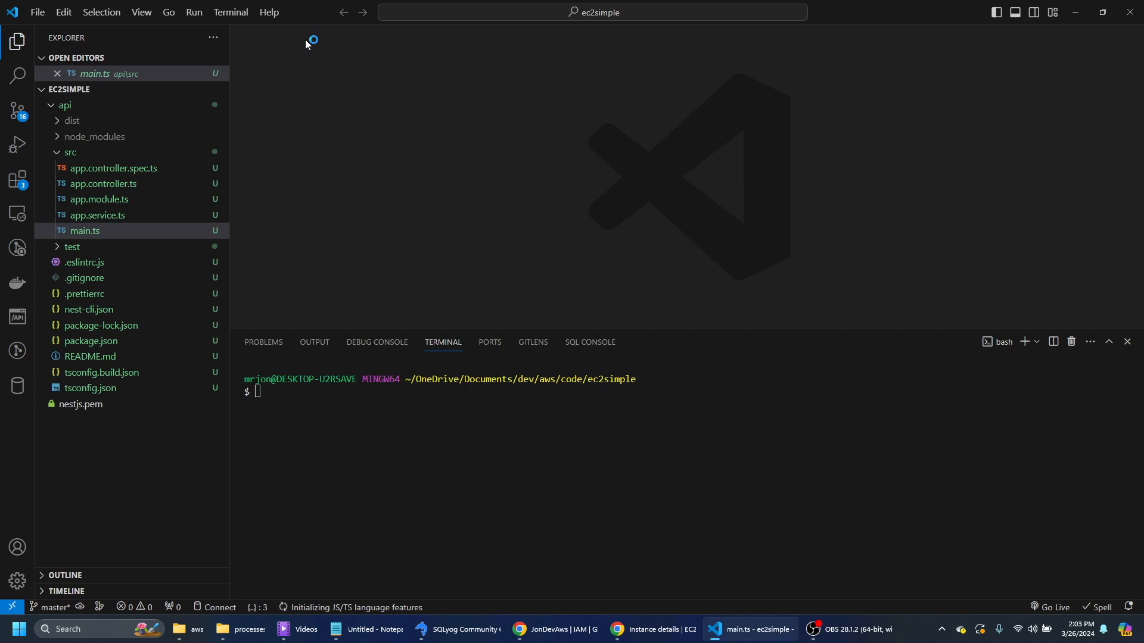
click(723, 633)
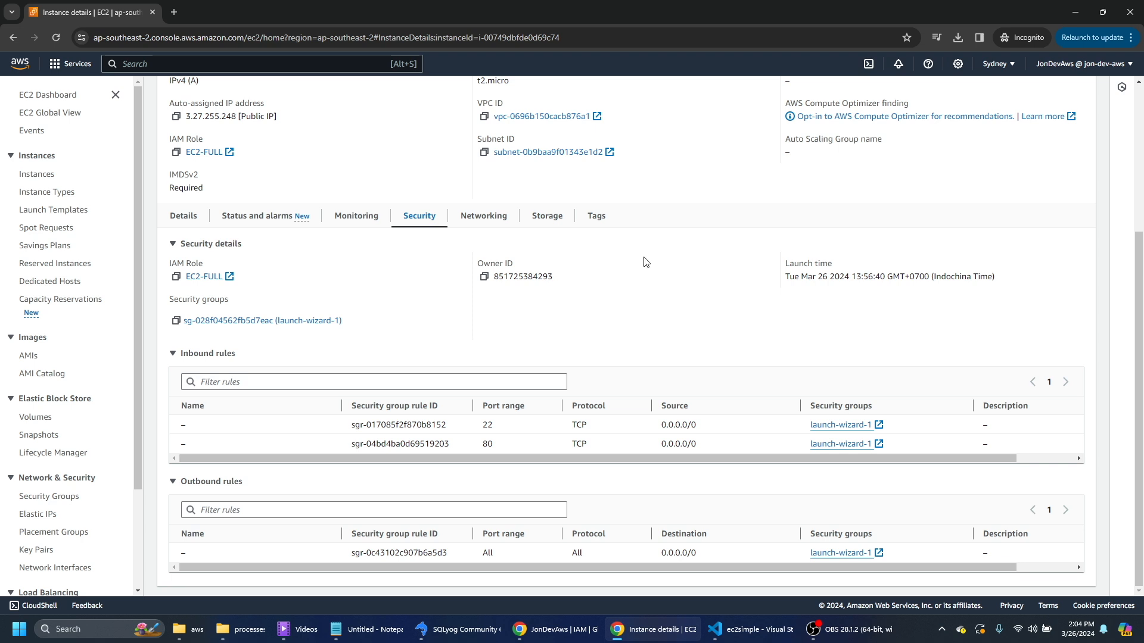
- Open the instance's launch-wizard-1 security group and examine its outbound rules and the SSH and HTTP inbound rules
click(257, 325)
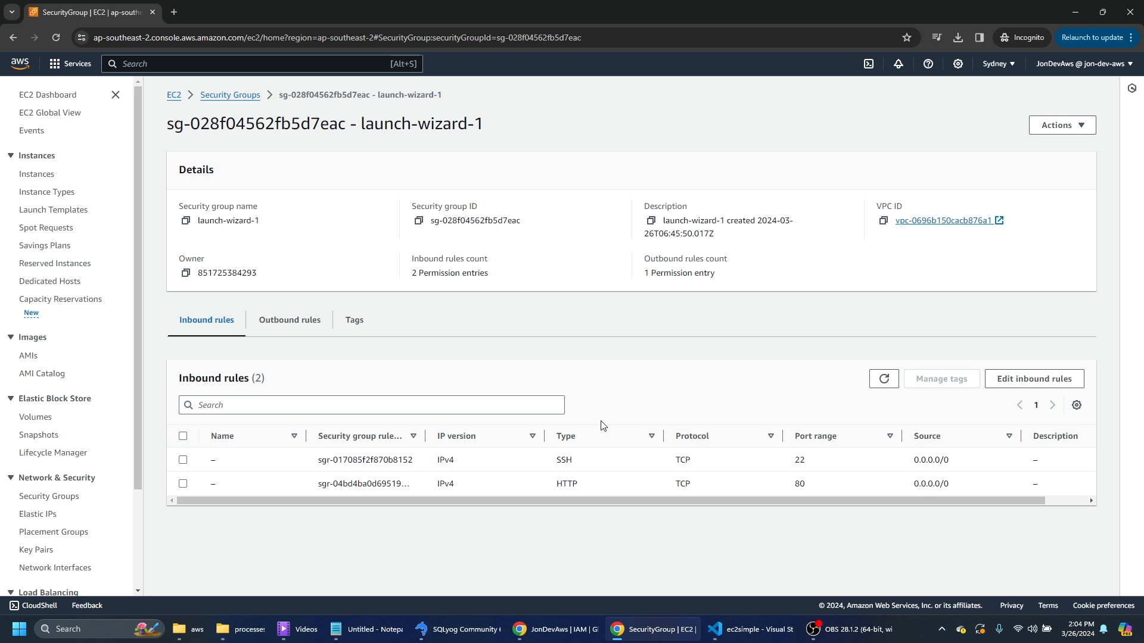
click(304, 329)
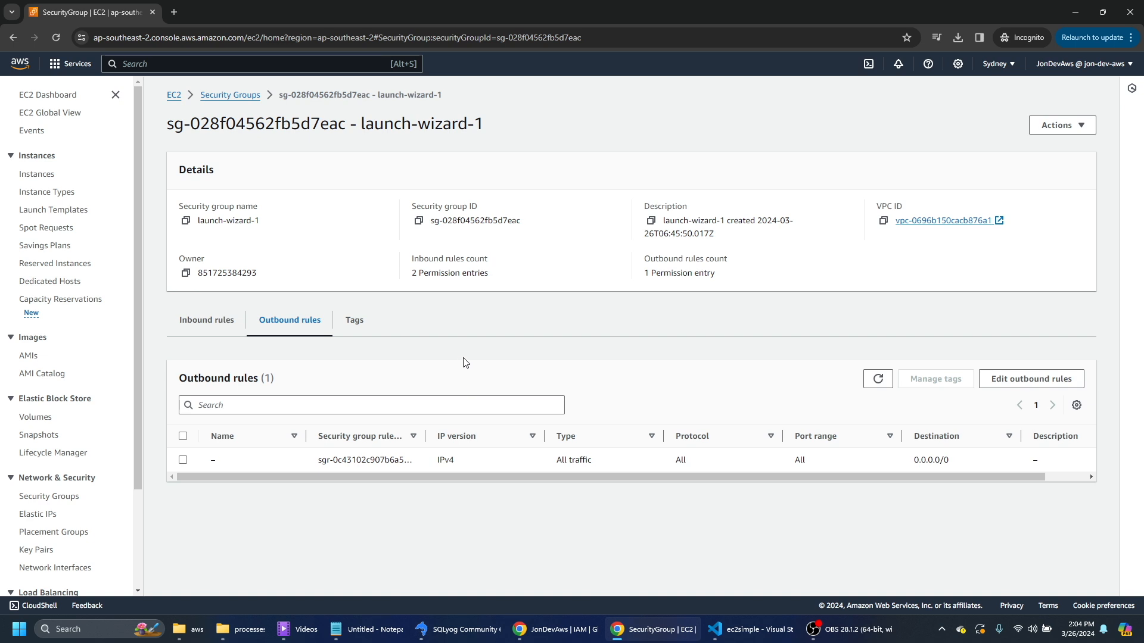
click(222, 323)
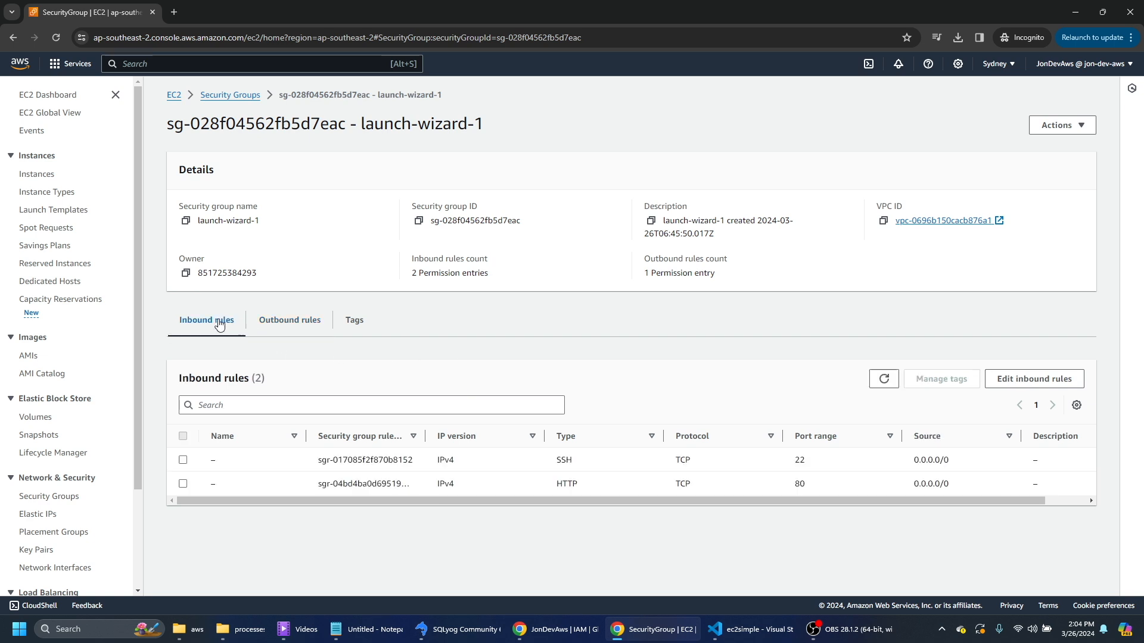
drag(555, 460, 548, 488)
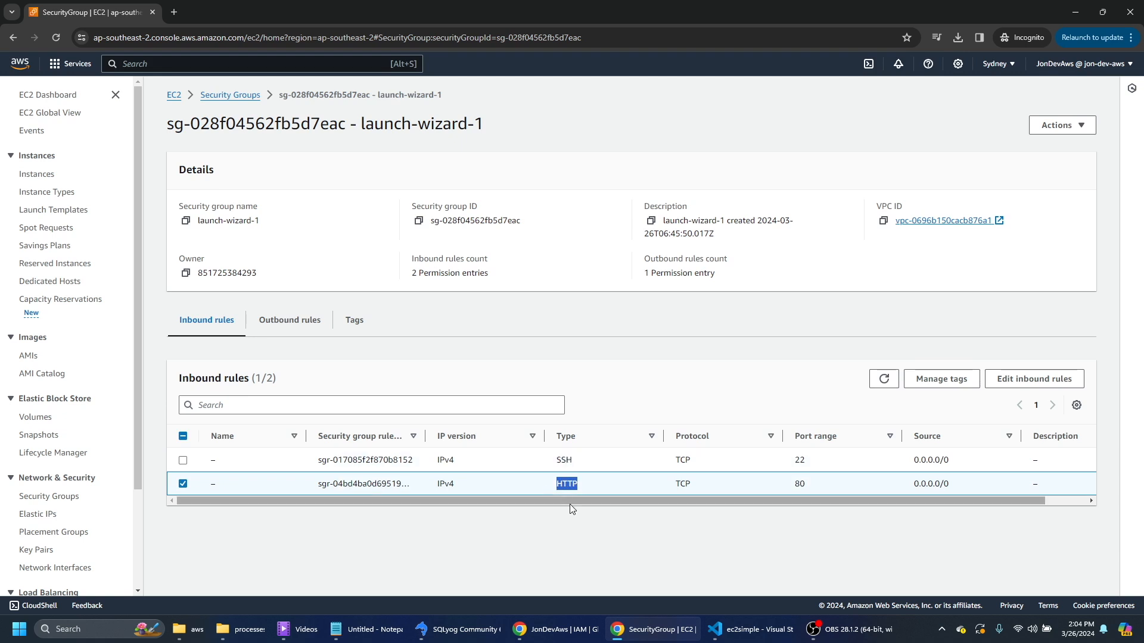
- Start editing the launch-wizard-1 inbound rules and add a Custom TCP rule with port range 3000
click(708, 527)
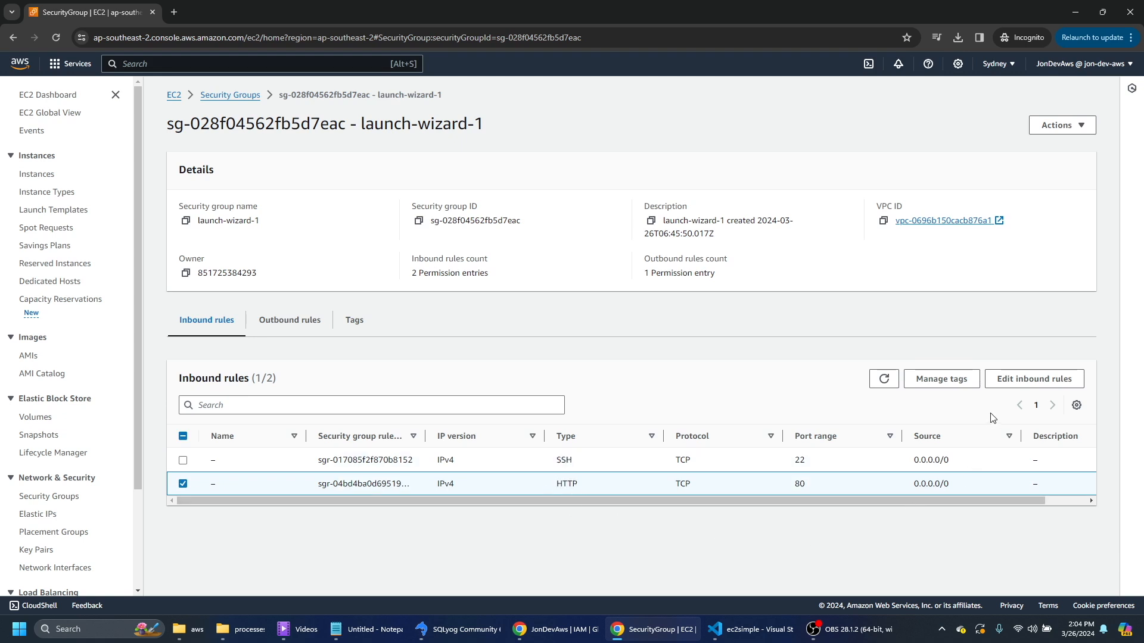
click(1037, 384)
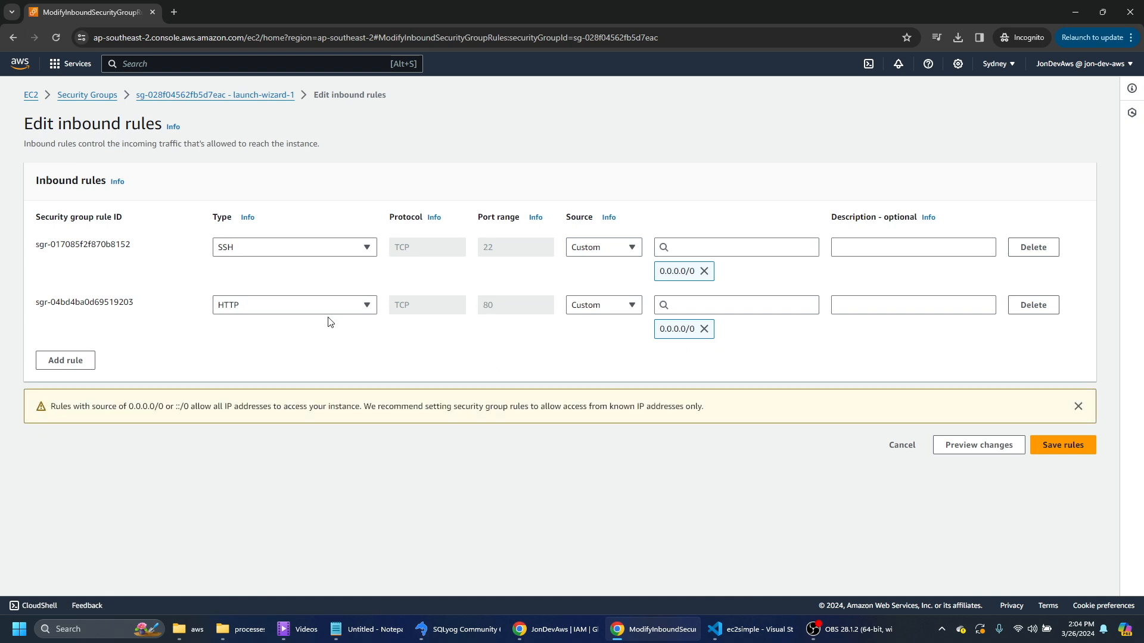
click(83, 360)
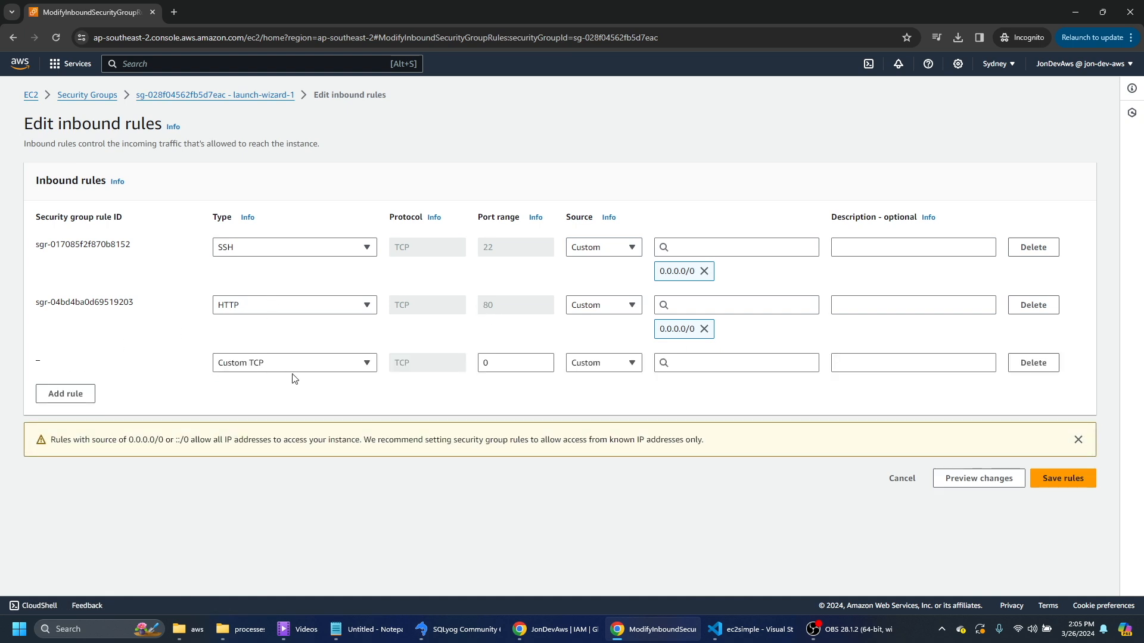
click(526, 362)
key(BackSpace)
text(3000)
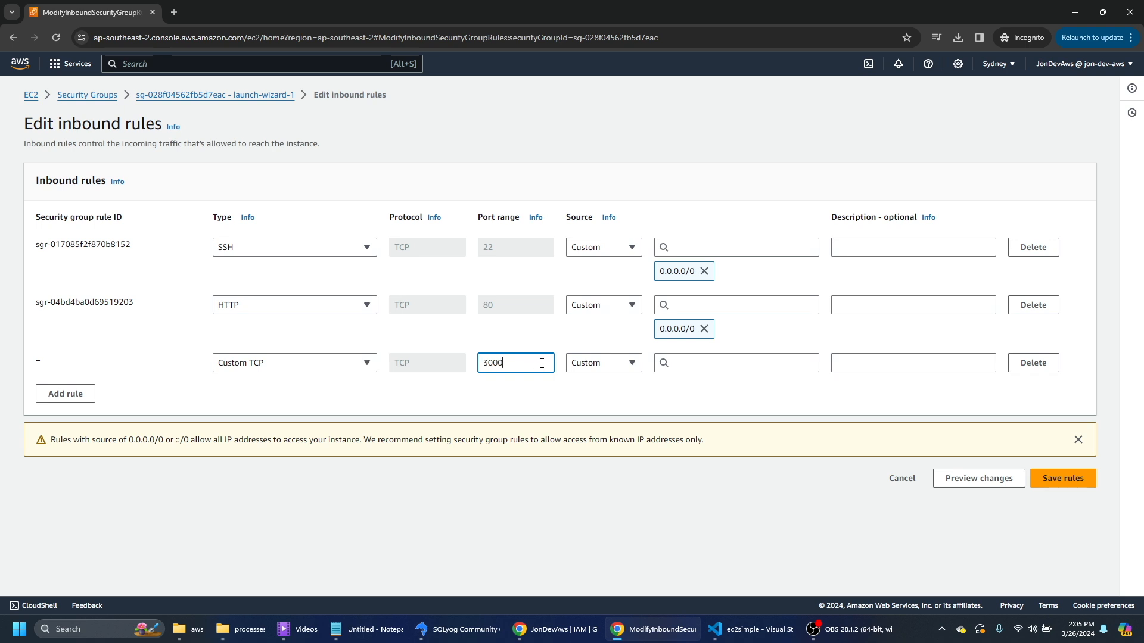
- Set the port 3000 rule's source to Anywhere-IPv4 with 0.0.0.0/0 and save the inbound rules
click(597, 370)
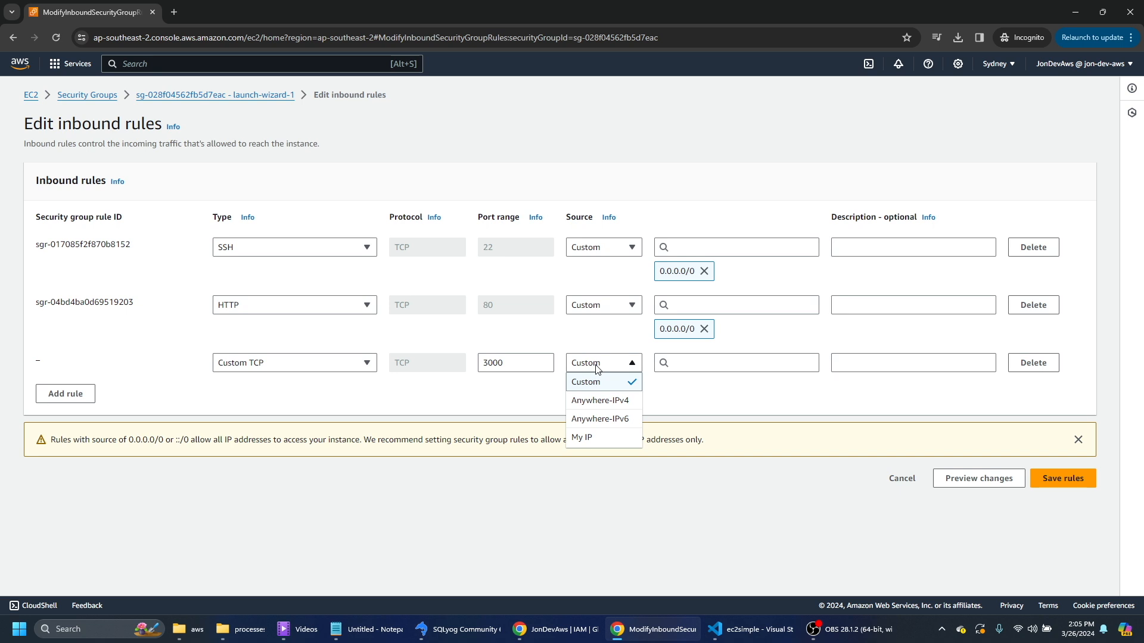
click(690, 361)
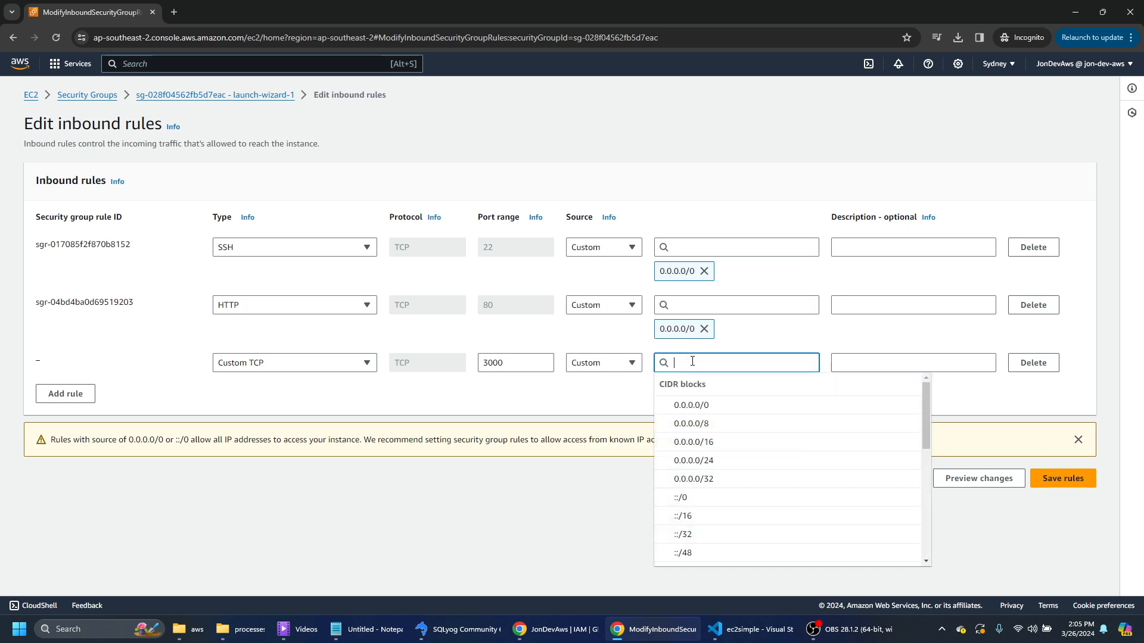
click(725, 414)
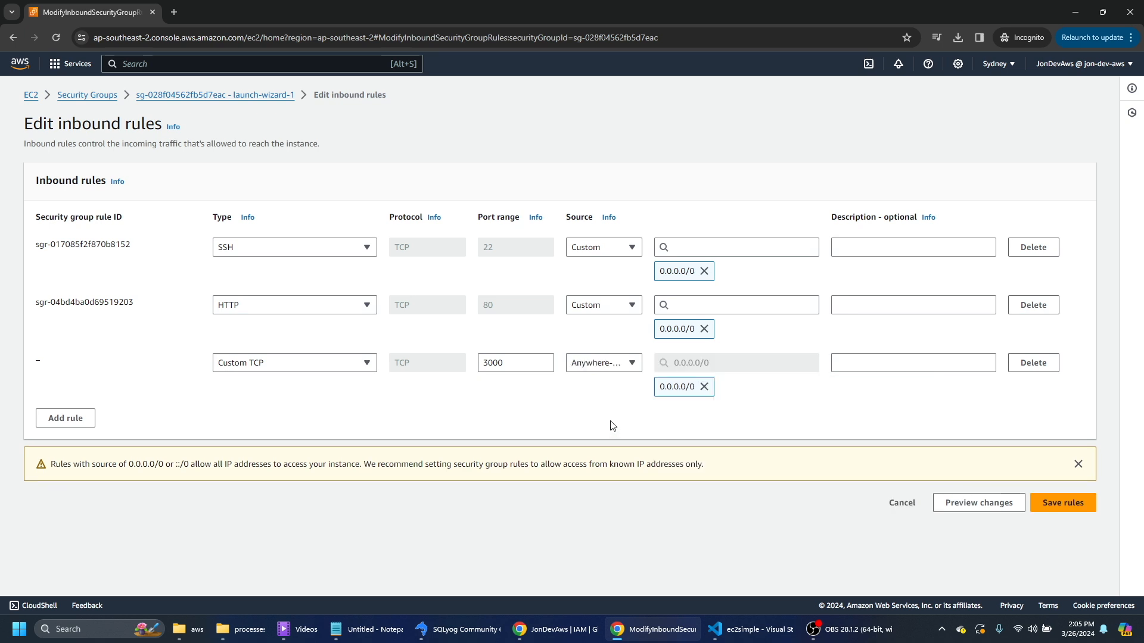
click(632, 364)
click(632, 366)
click(905, 367)
click(830, 425)
click(1071, 509)
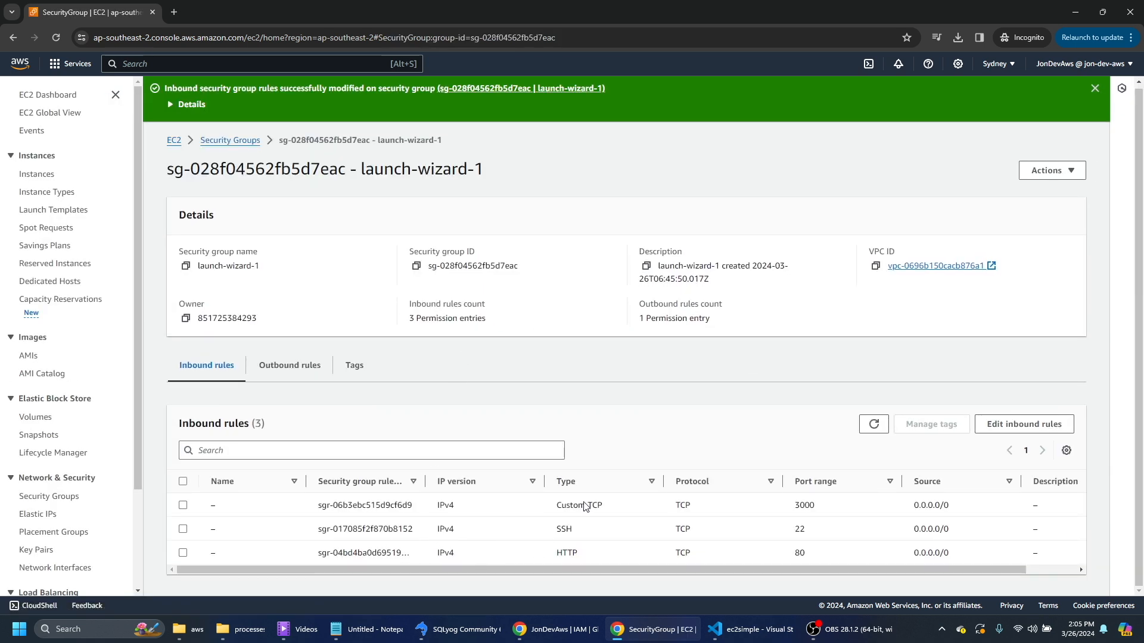
- Review the SSH, HTTP and Custom TCP entries among the security group's saved inbound rules
drag(581, 530, 550, 538)
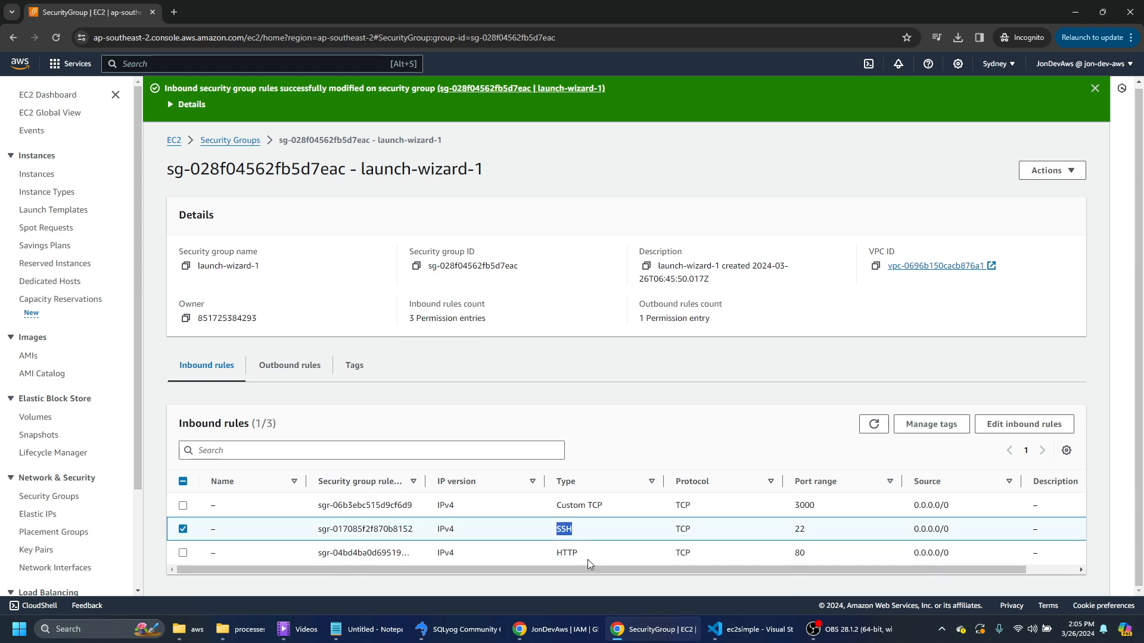
drag(598, 557, 538, 559)
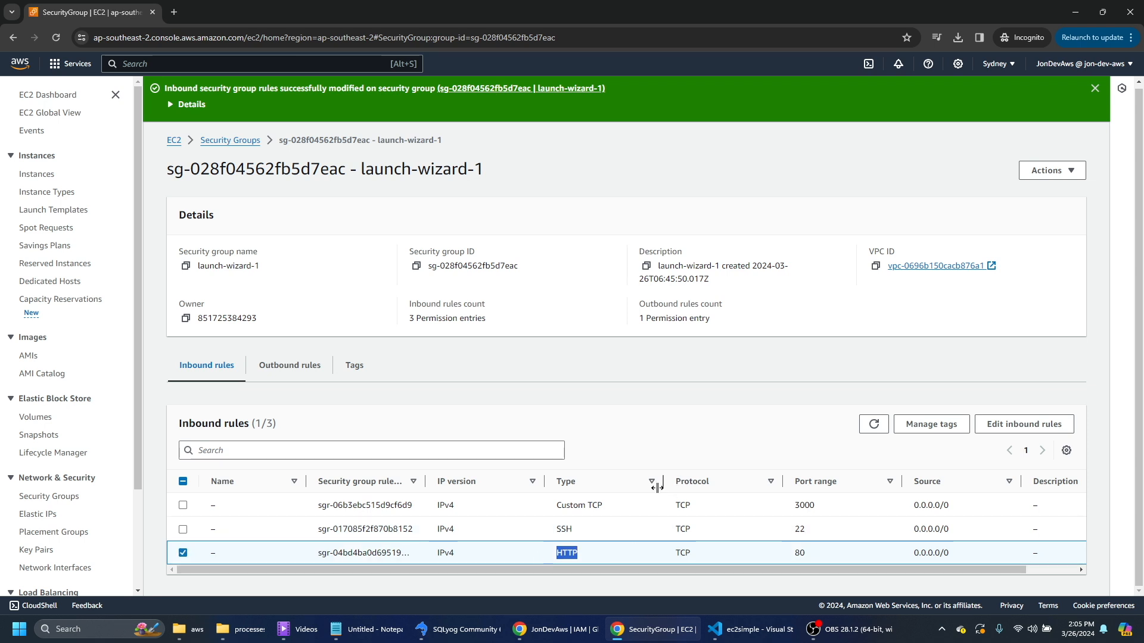
drag(609, 507, 557, 508)
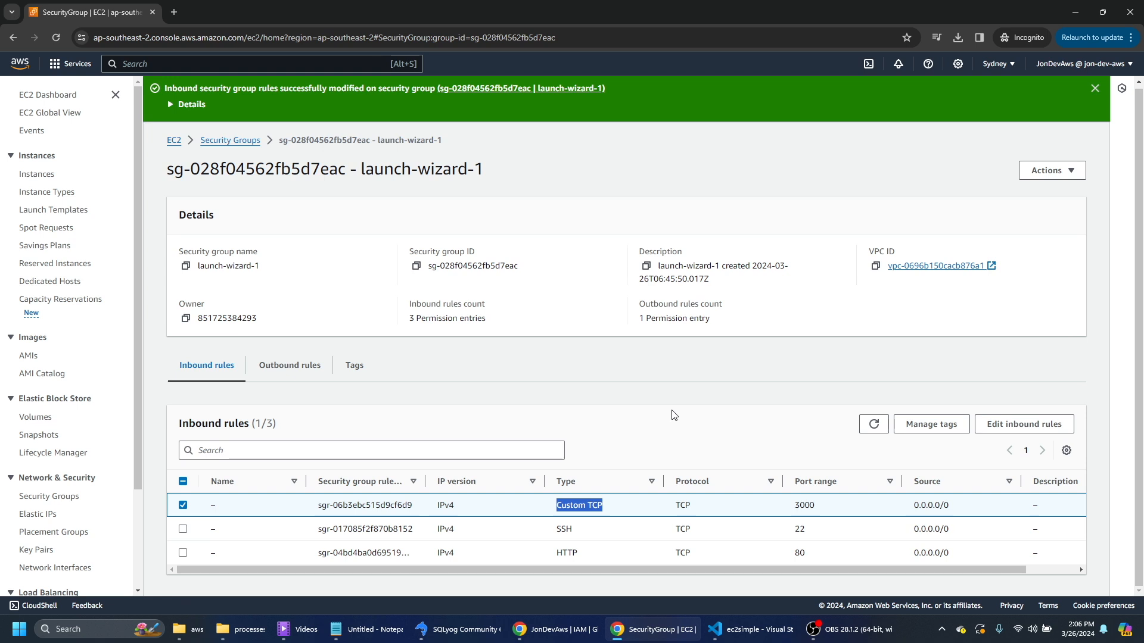
- Switch to VS Code, enlarge the interface text and reduce the terminal area's height
click(752, 629)
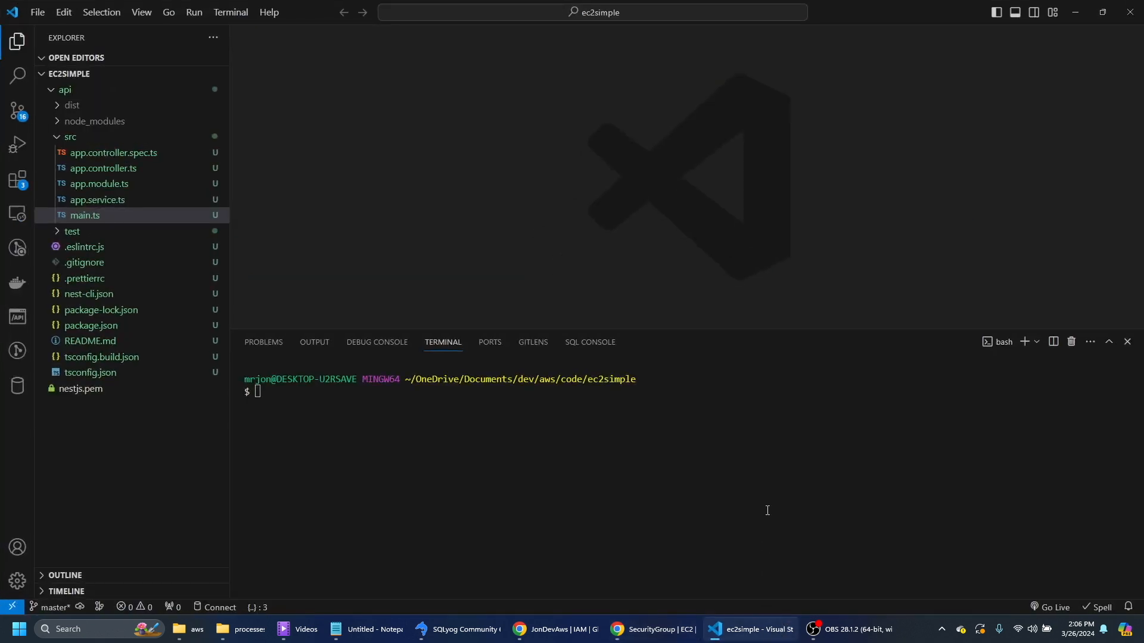
drag(751, 329, 750, 342)
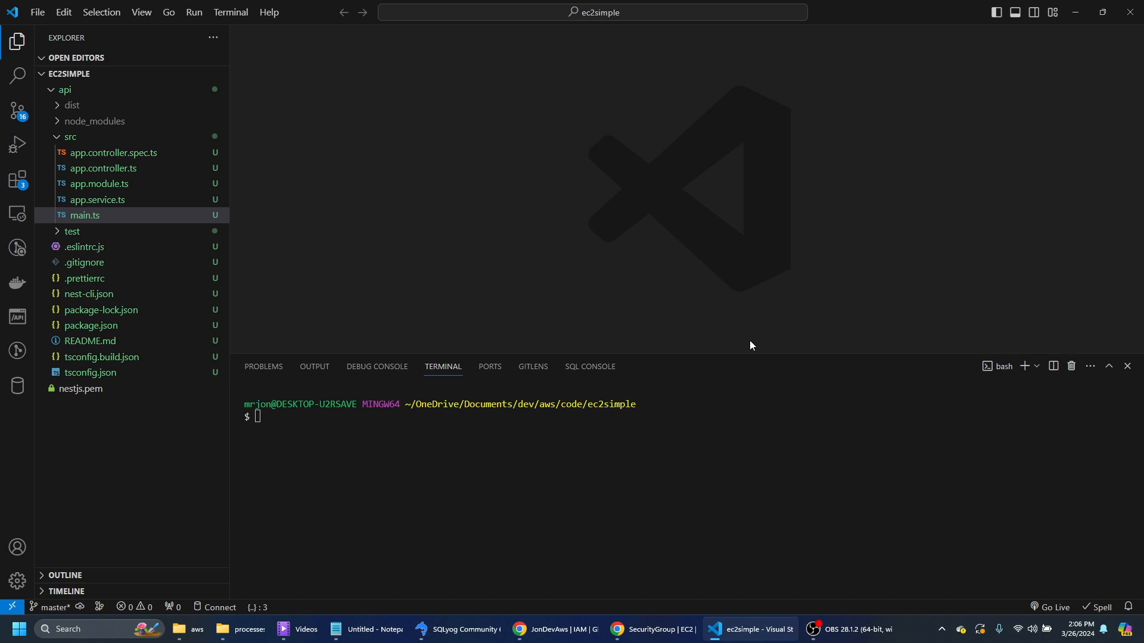
click(717, 434)
key(ctrl+equal)
key(ctrl+equal)
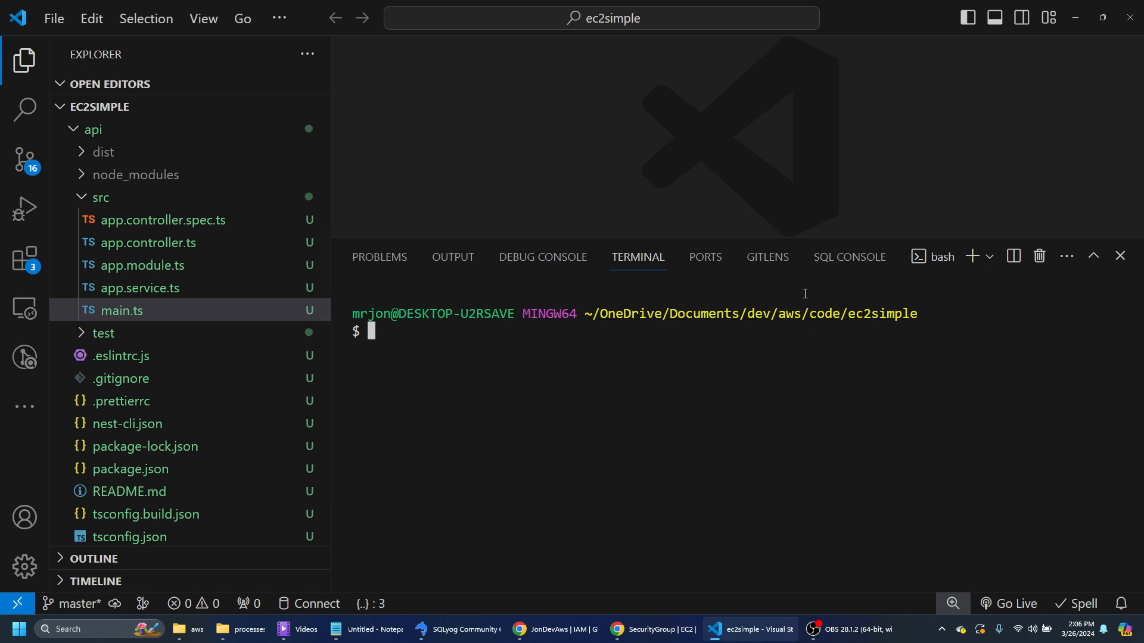
drag(776, 243, 778, 366)
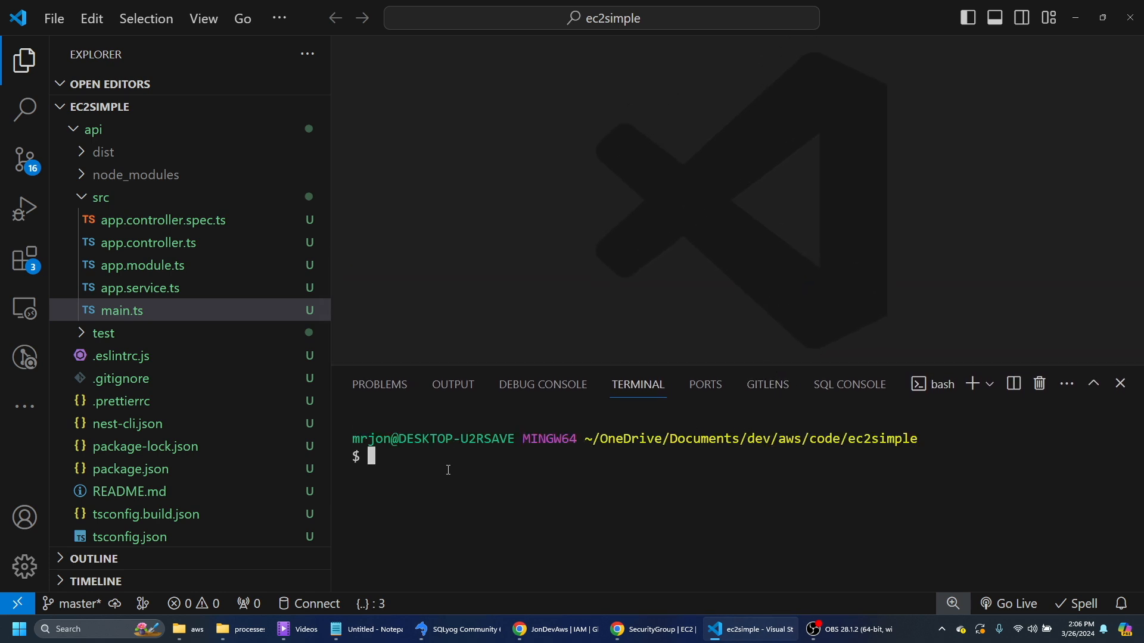
- Collapse the api folder in the file tree and list the ec2simple folder's contents in the terminal with ls -l
click(170, 132)
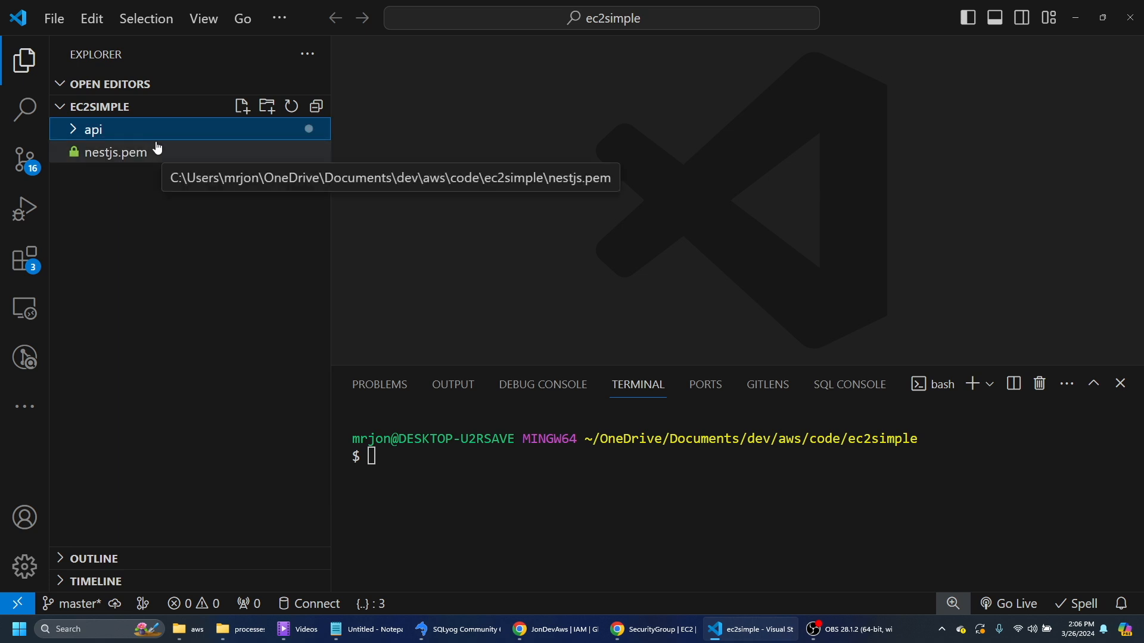
click(126, 133)
click(126, 133)
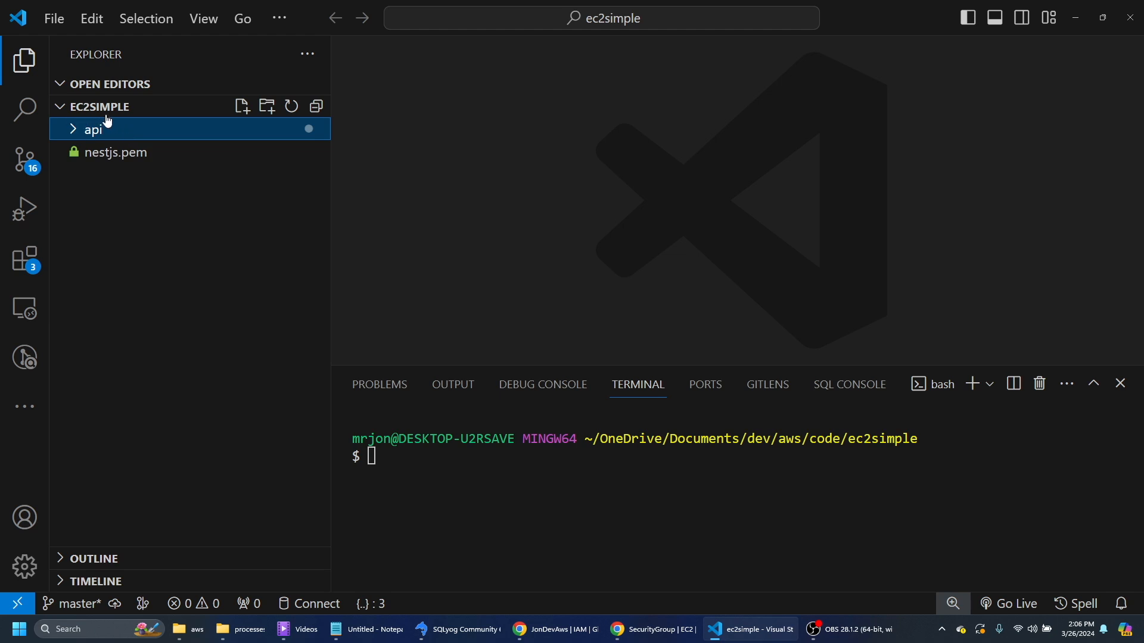
click(107, 136)
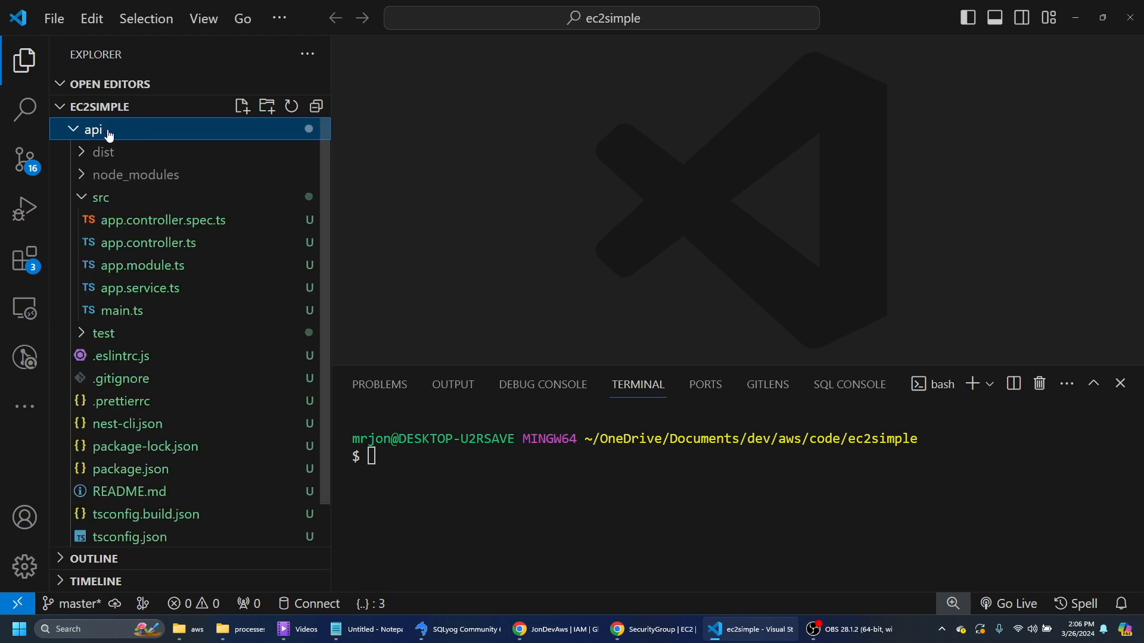
click(116, 135)
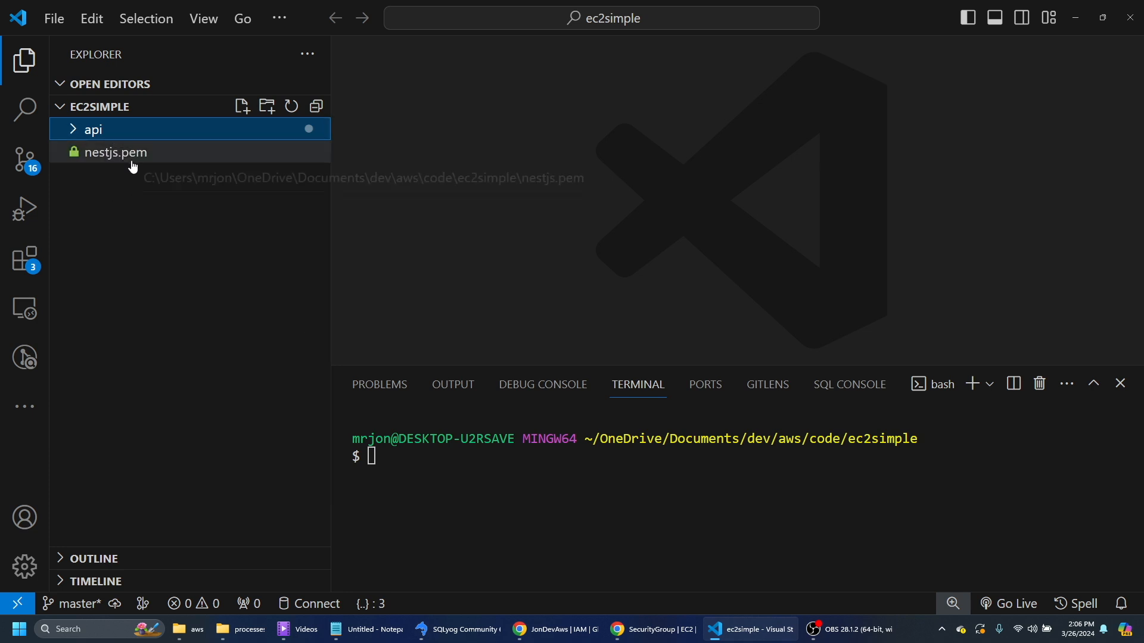
click(588, 520)
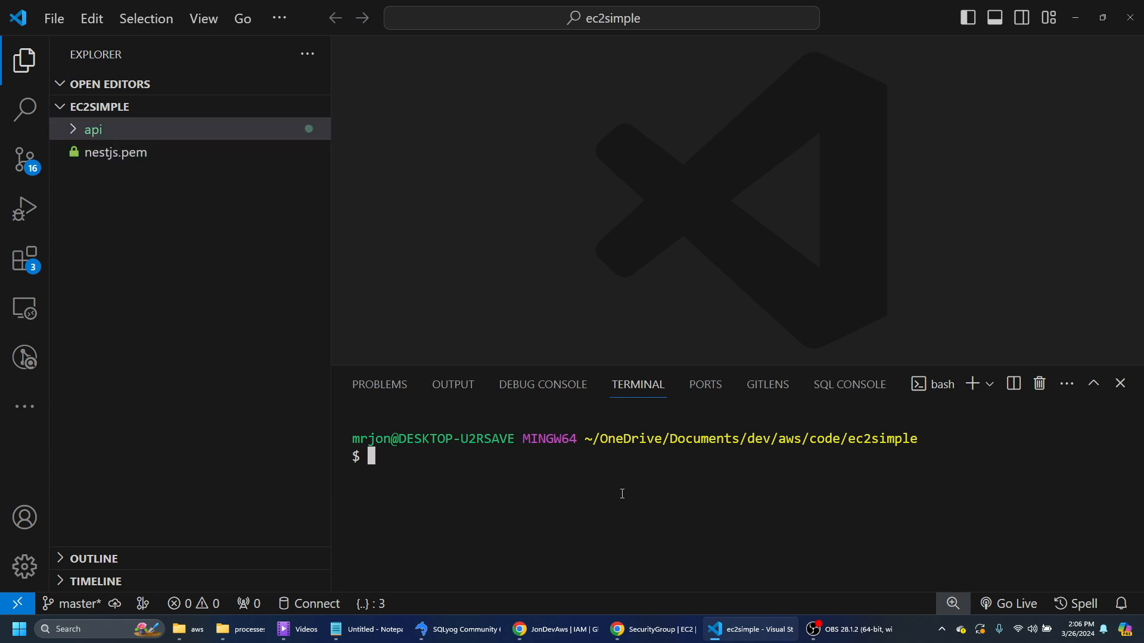
text(ls -l)
key(Return)
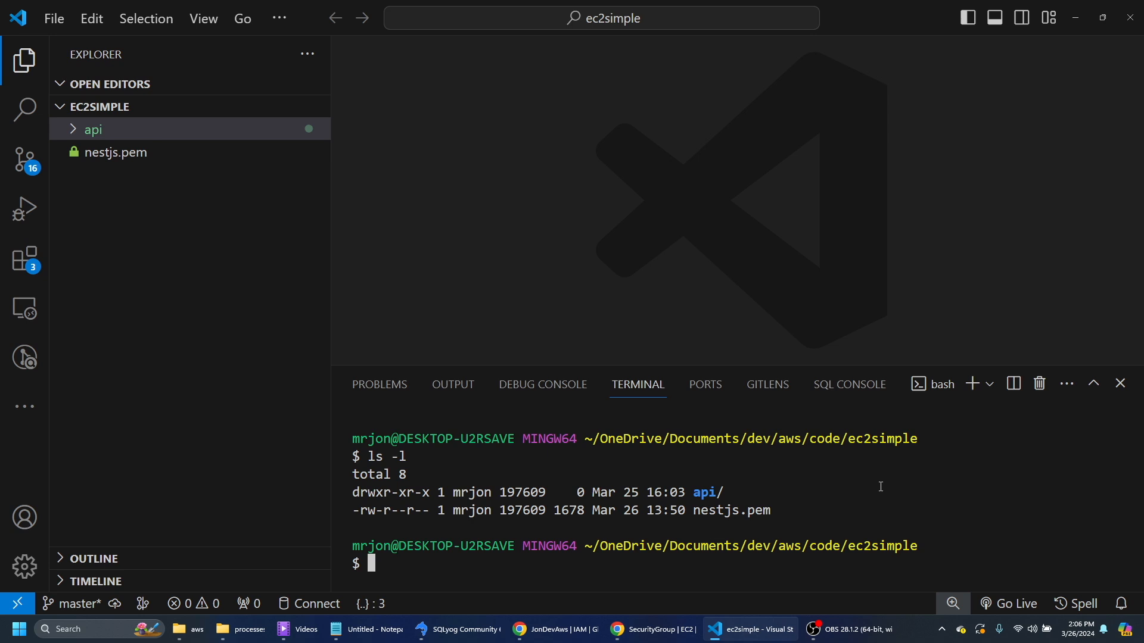
- Restrict the key file's permissions in the terminal by running chmod 400 ./nestjs.pem
text(chmod 400)
text(./nestjs.pem)
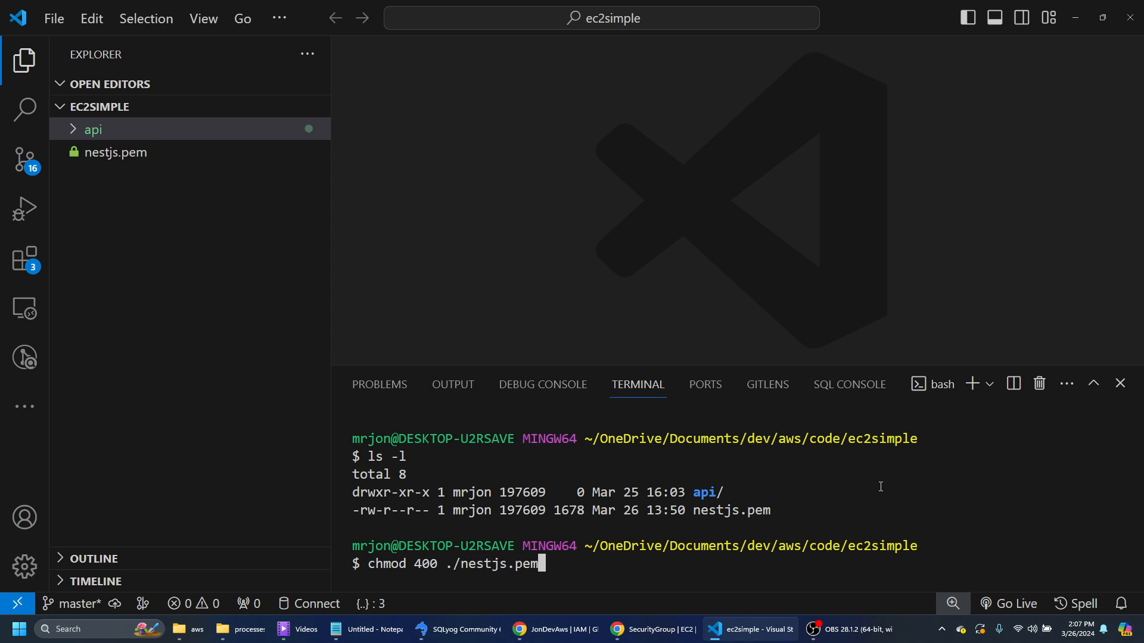
key(Return)
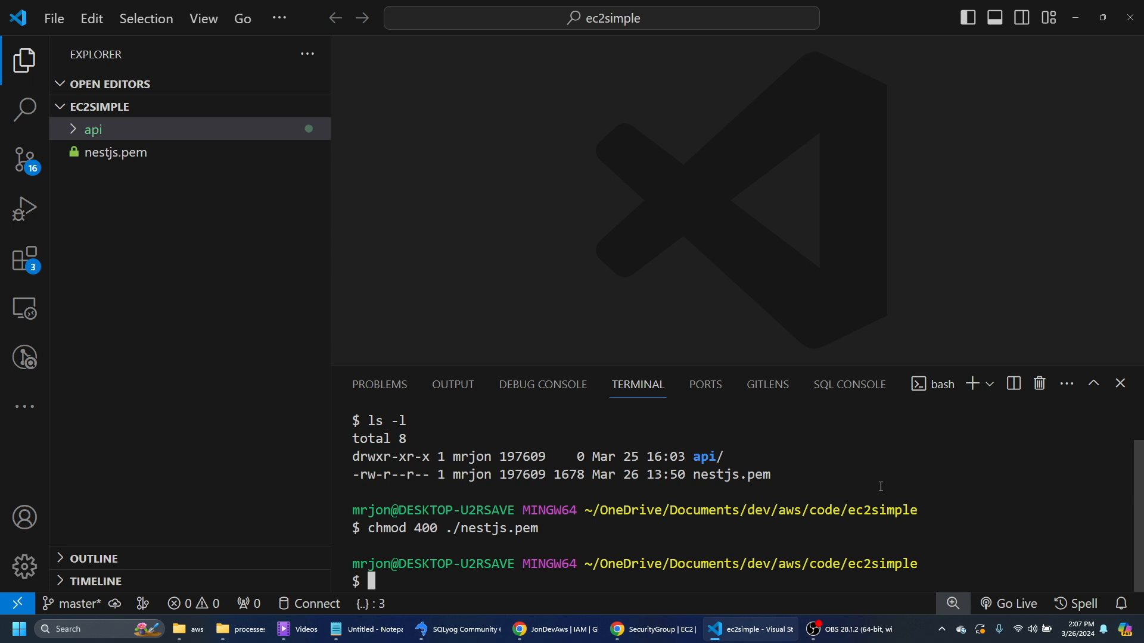
- Enter the beginning of the SSH command in the terminal, without running it: ssh -i ./nestjs.pem ubuntu
text(ssh)
text(-i ./nestj)
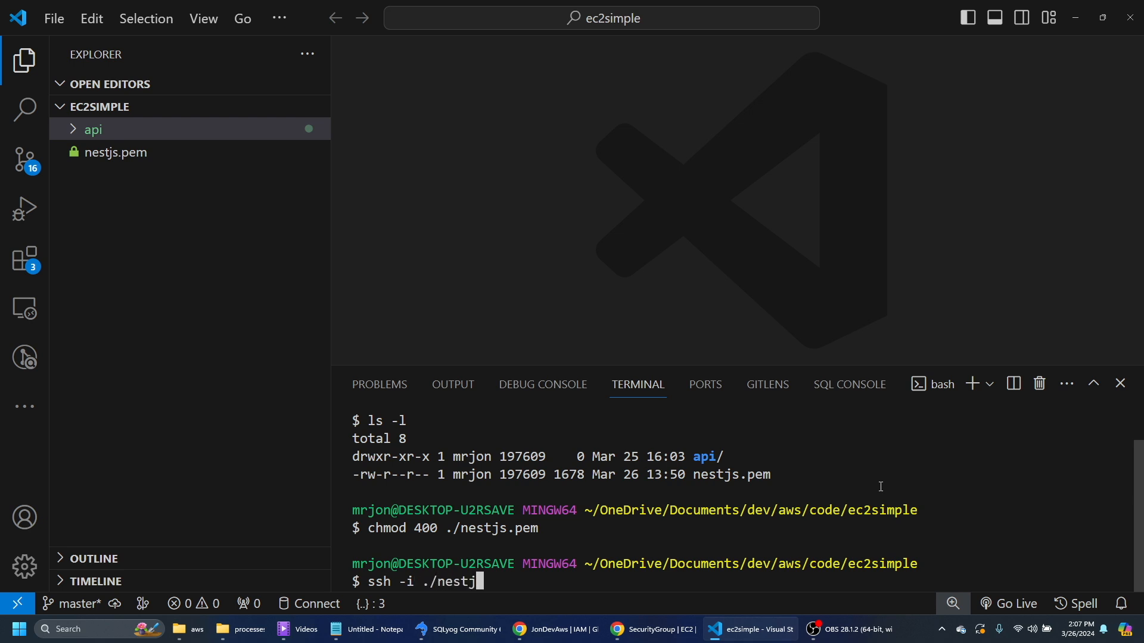
text(s.pem)
text(ubuntu)
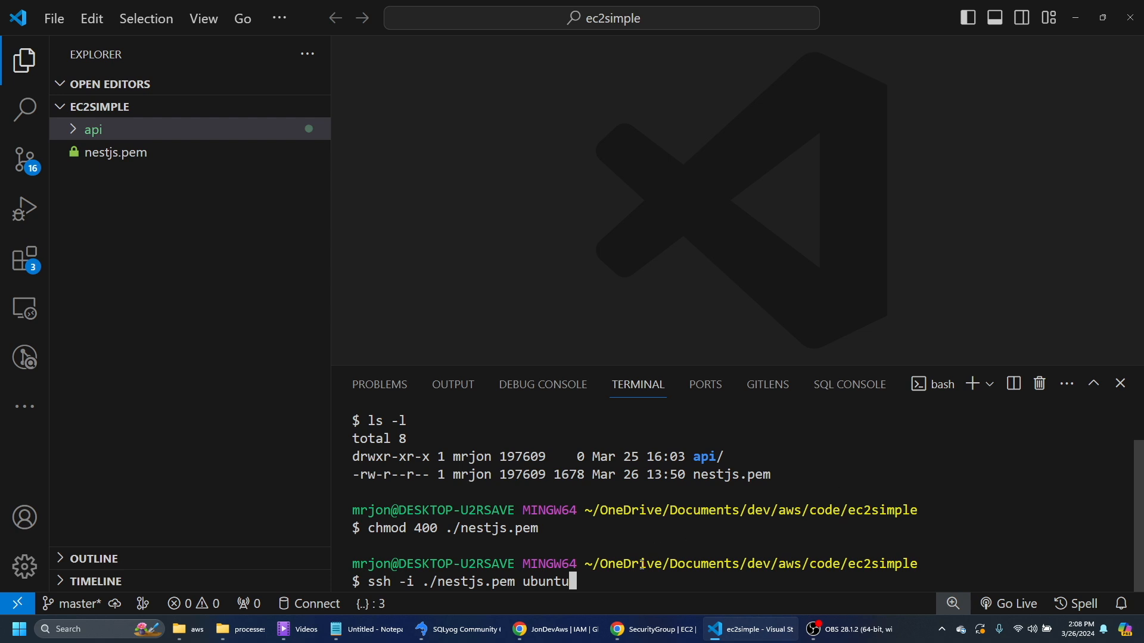
- Switch to the browser, open the nestjs-api instance's details and copy its public IPv4 DNS name
mouse_move(585, 638)
click(667, 571)
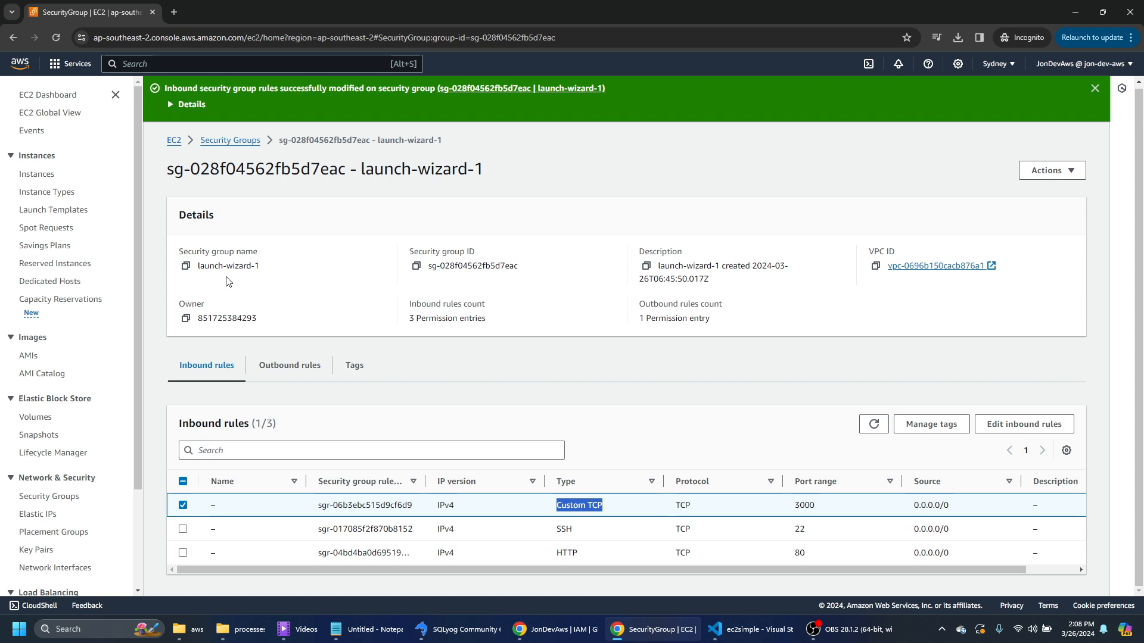
click(48, 177)
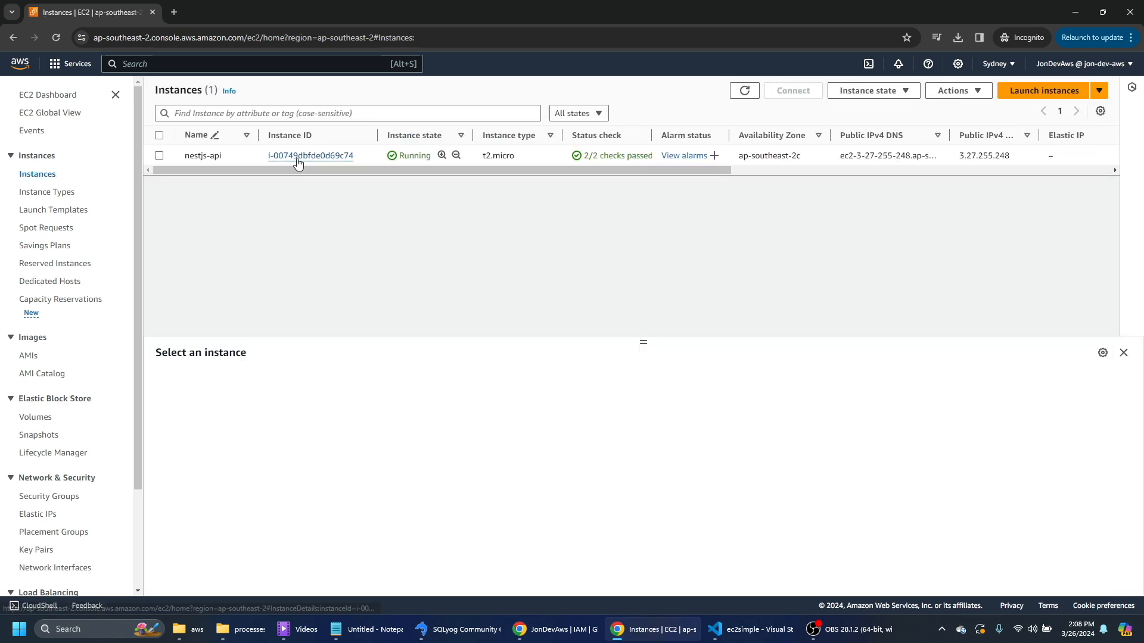
click(309, 157)
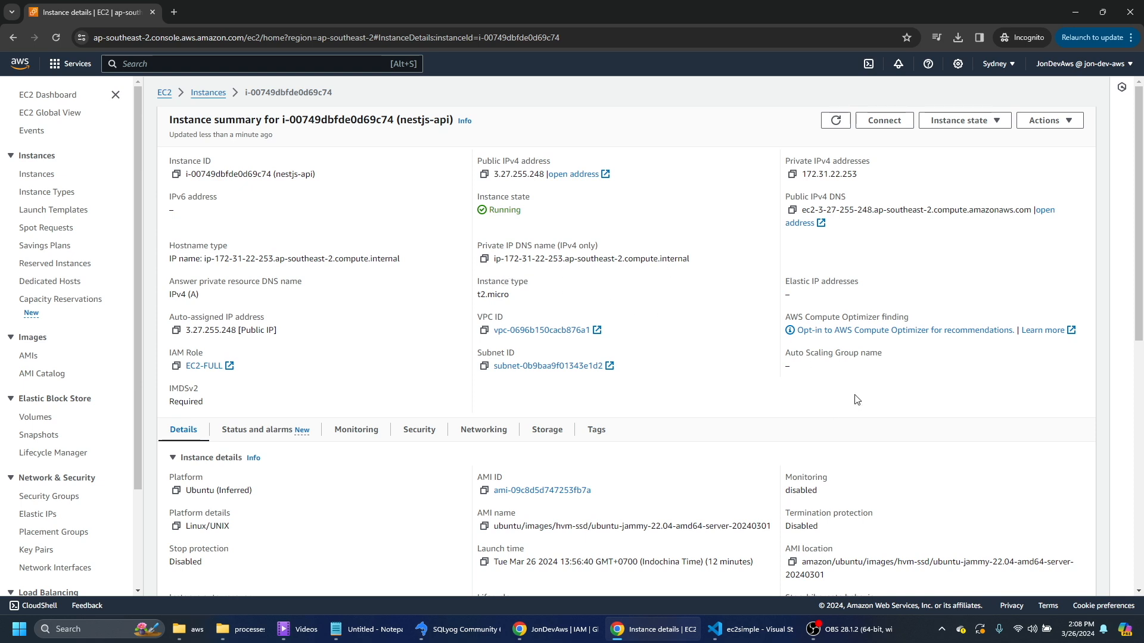
scroll(847, 399, down, 10)
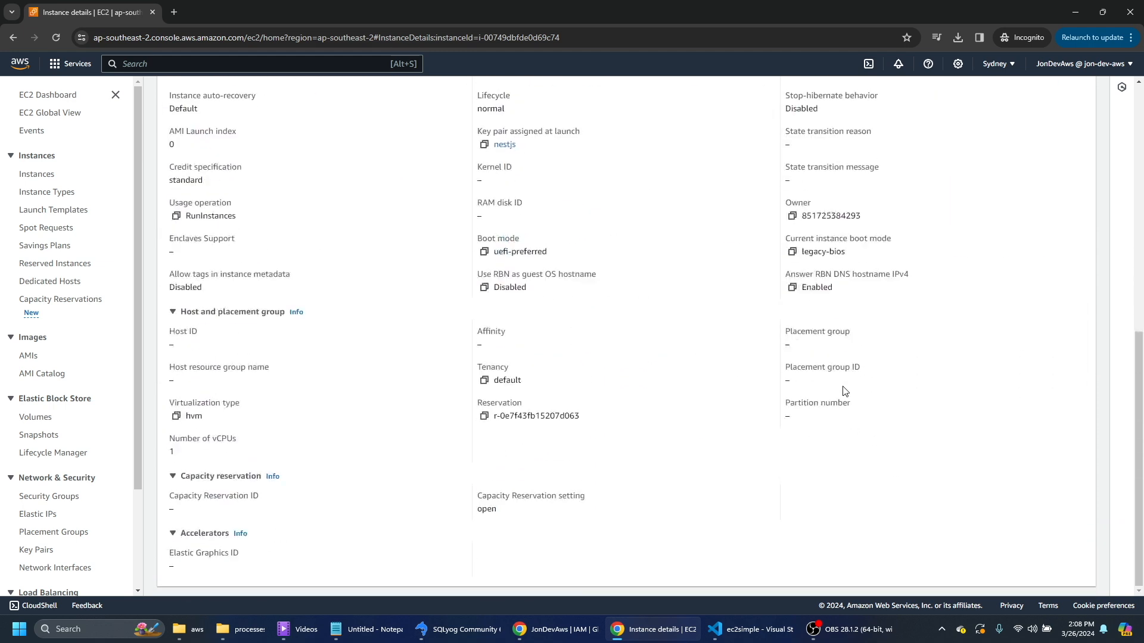
scroll(845, 391, up, 10)
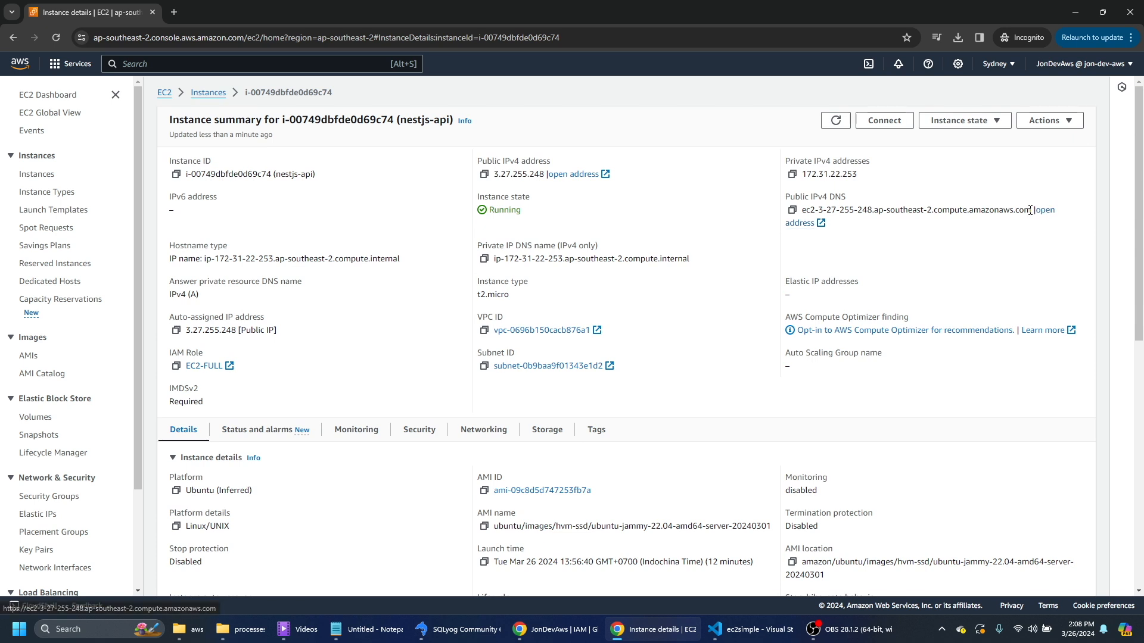
drag(1032, 212, 803, 215)
key(ctrl+c)
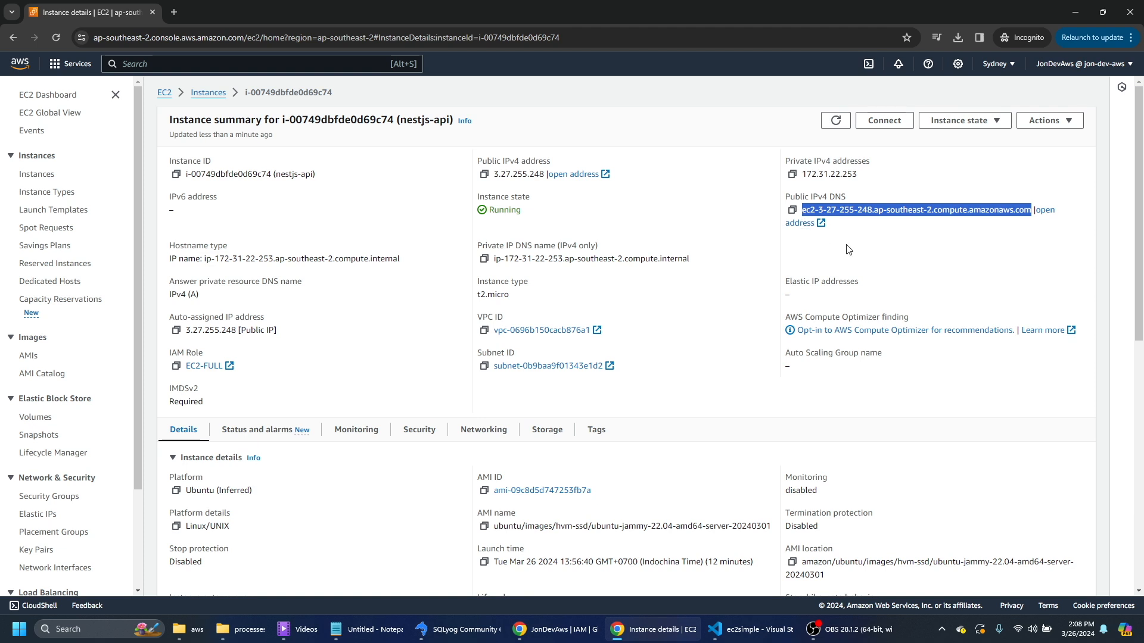
click(984, 252)
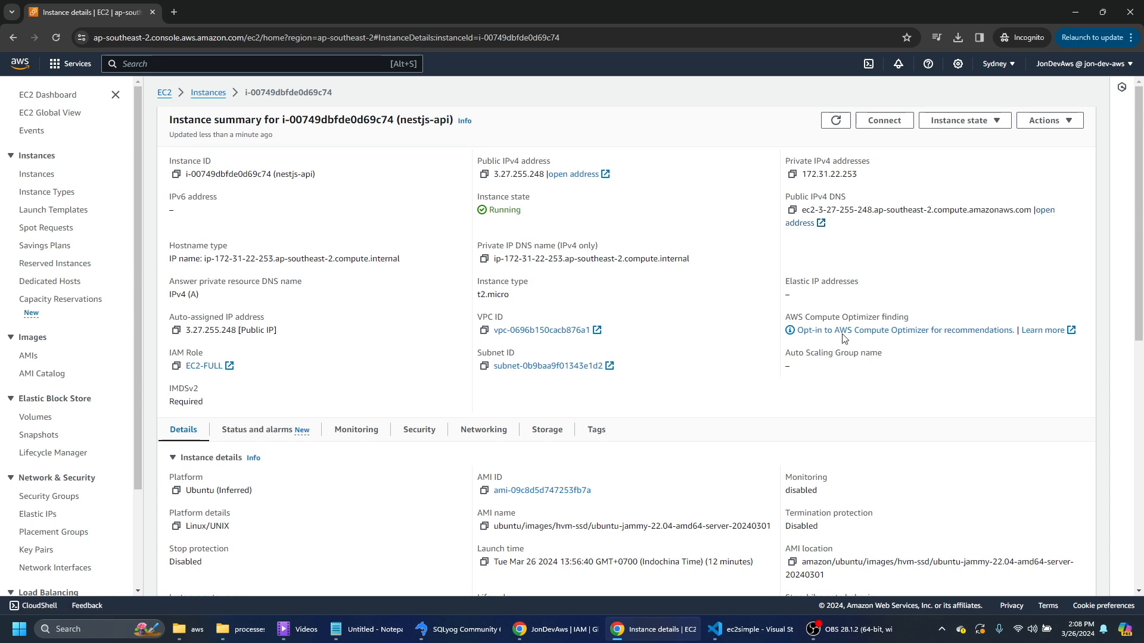
- Switch to VS Code, complete the SSH command with @ and the copied public DNS name, run it and accept the host with yes
click(738, 629)
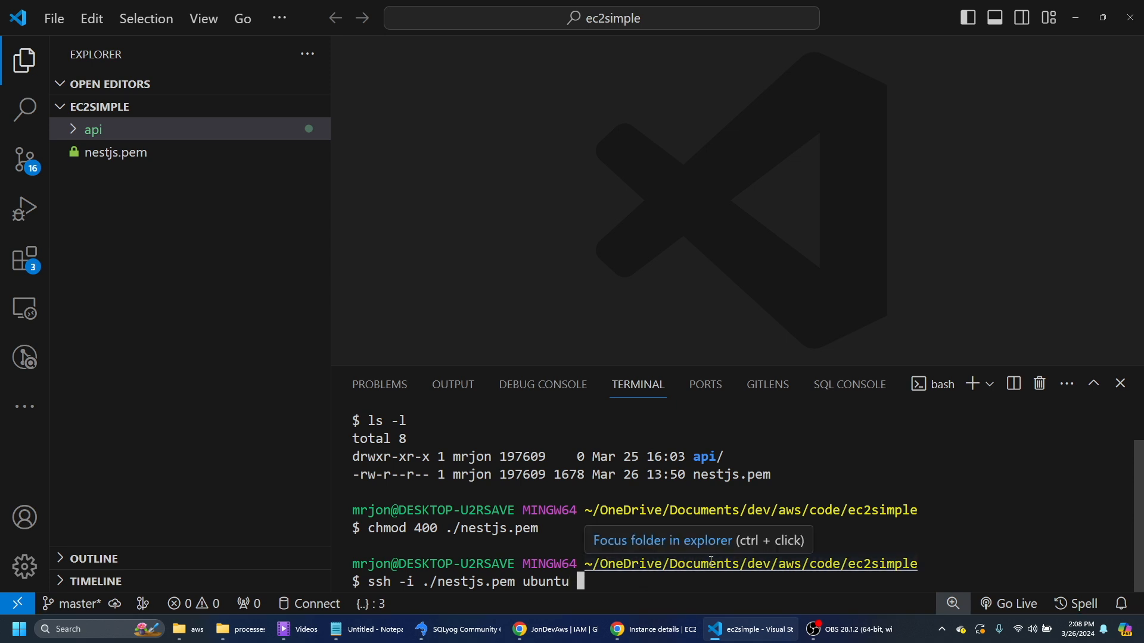
key(BackSpace)
text(@)
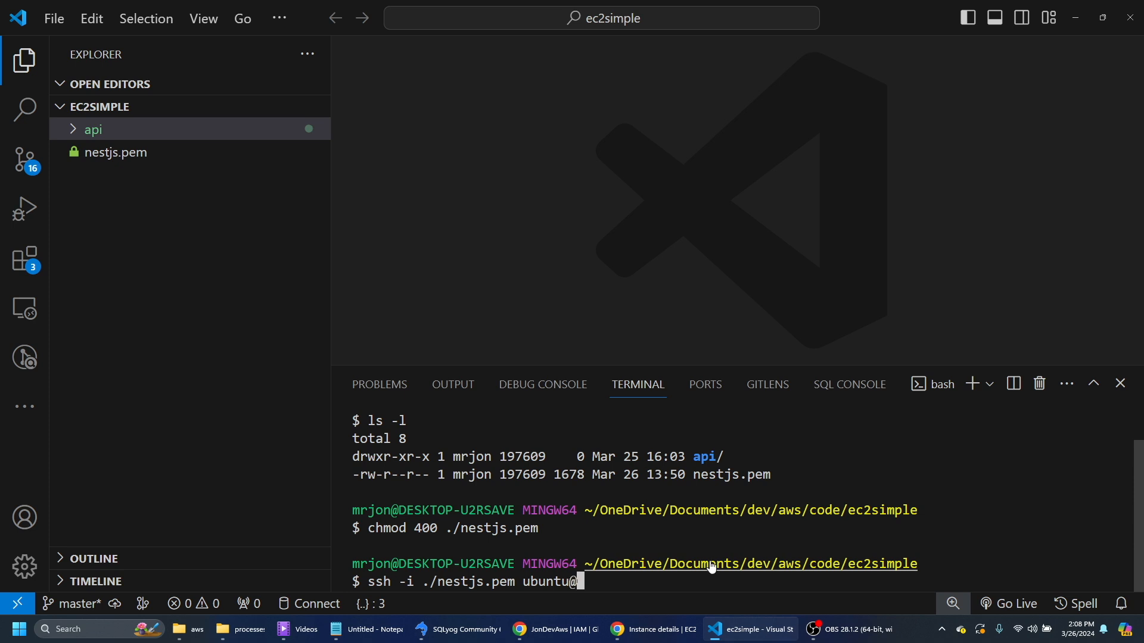
key(ctrl+v)
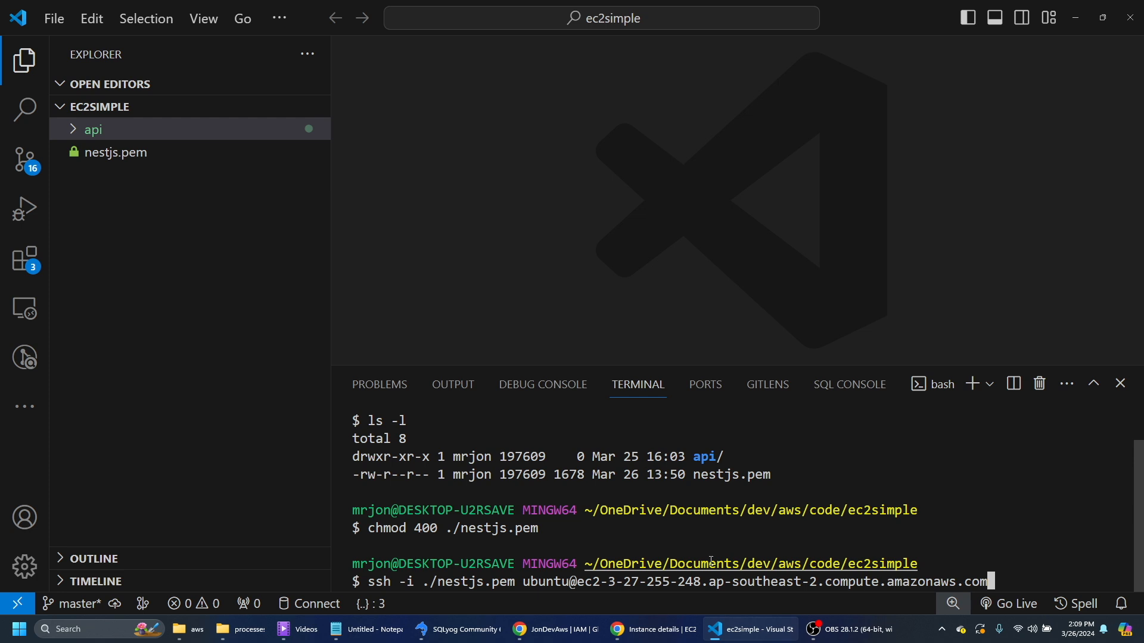
key(Return)
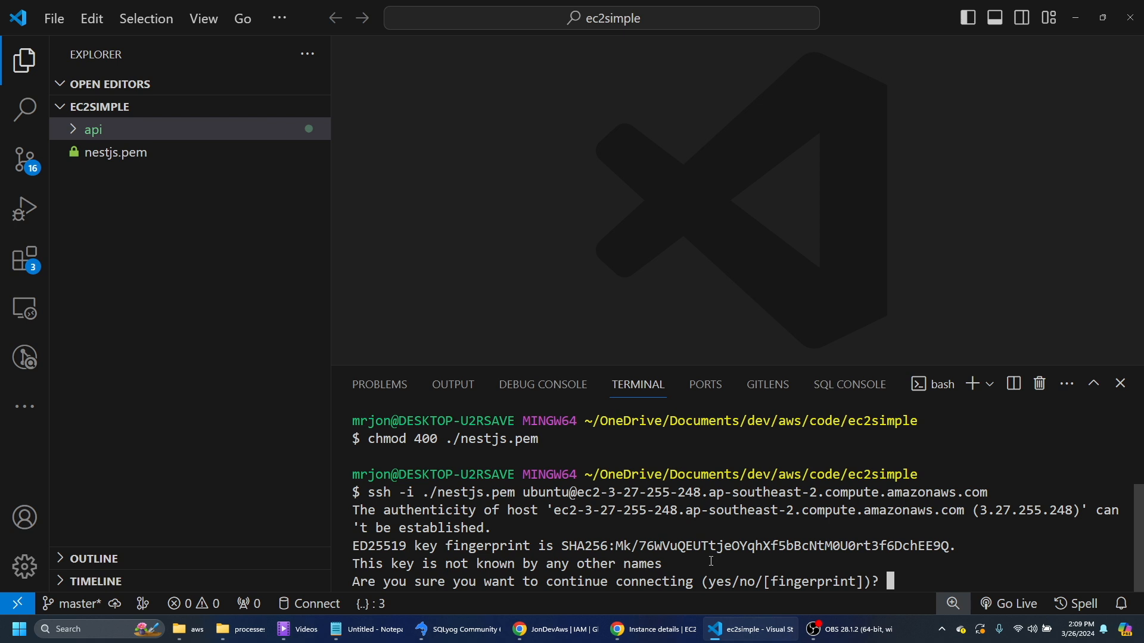
text(yes)
key(Return)
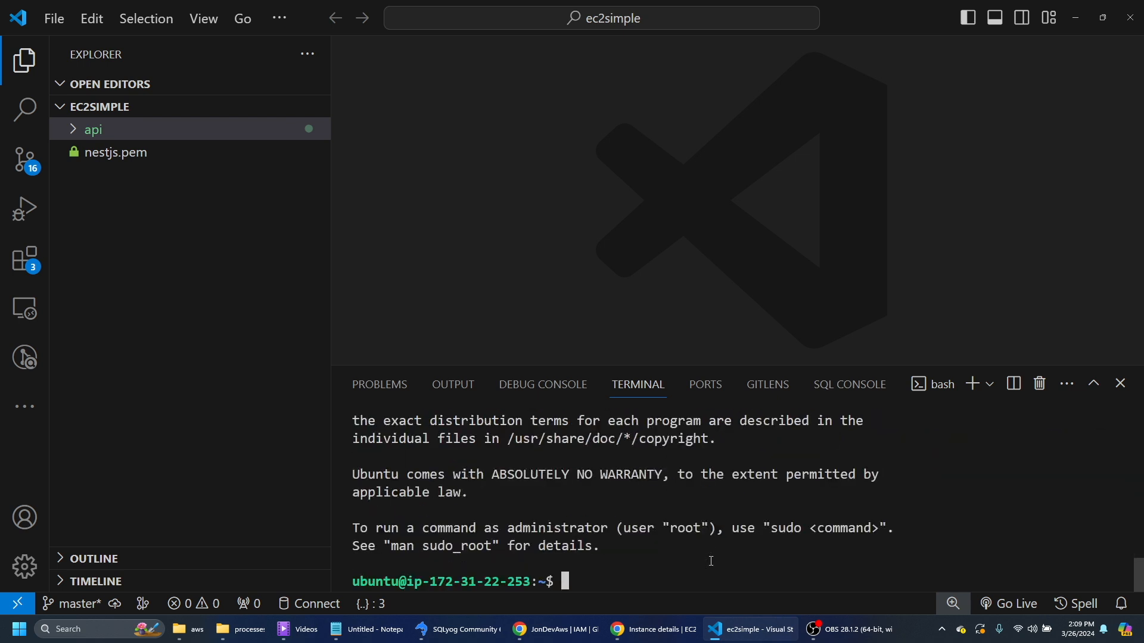
- List the ubuntu home folder's contents, go up two levels to the server's root directory and list it with ls
text(ls)
key(Return)
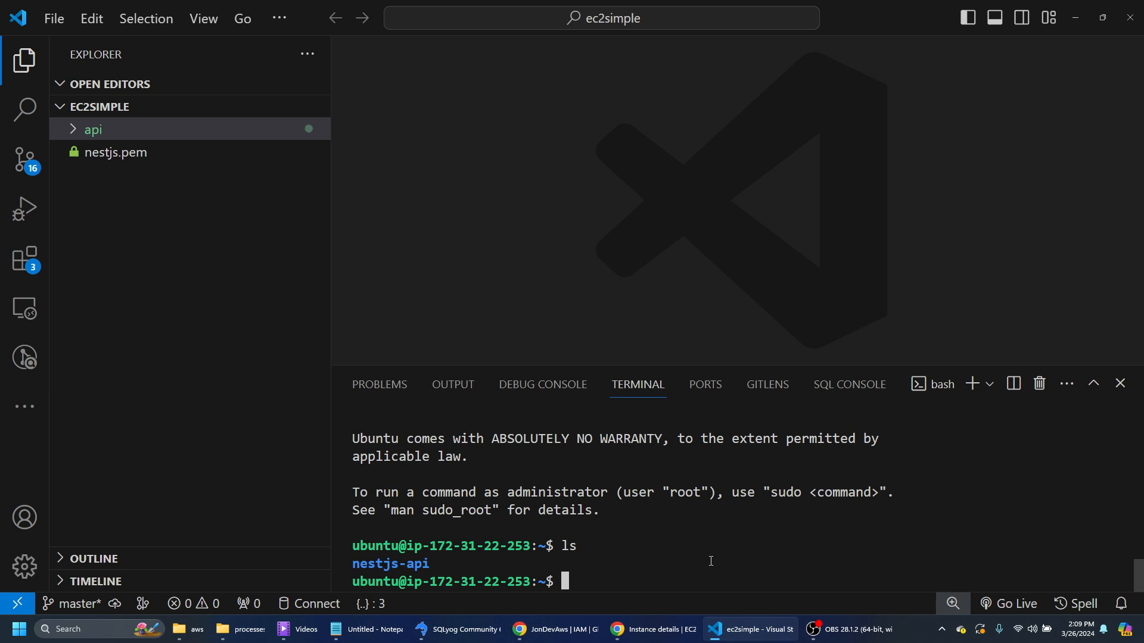
text(cd ..)
key(Return)
text(cd ..)
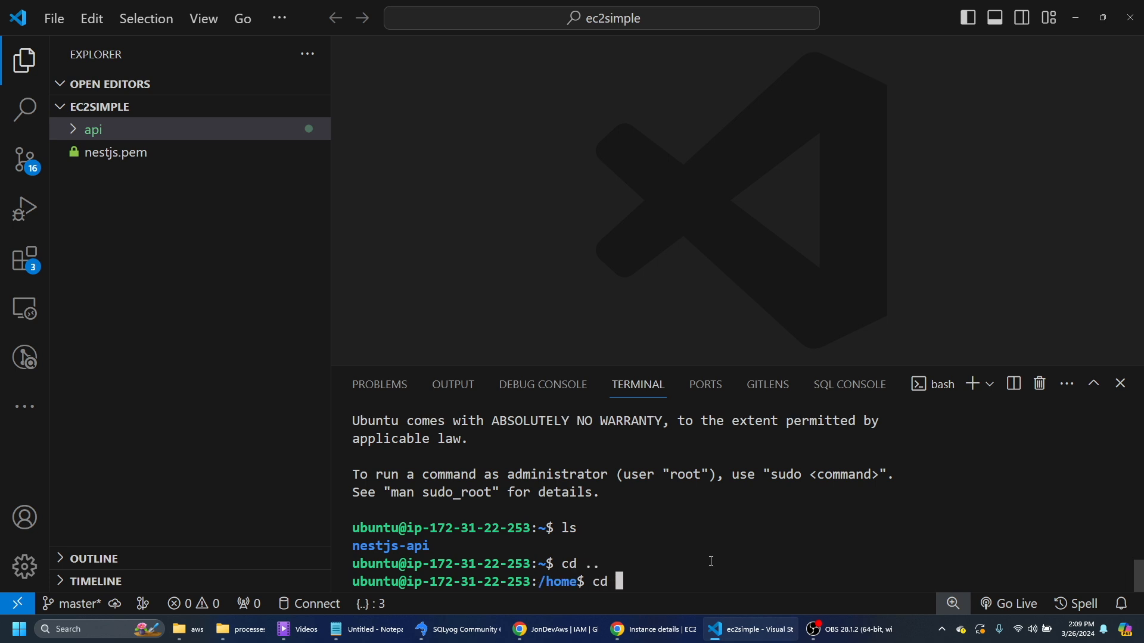
key(Return)
text(ls)
key(Return)
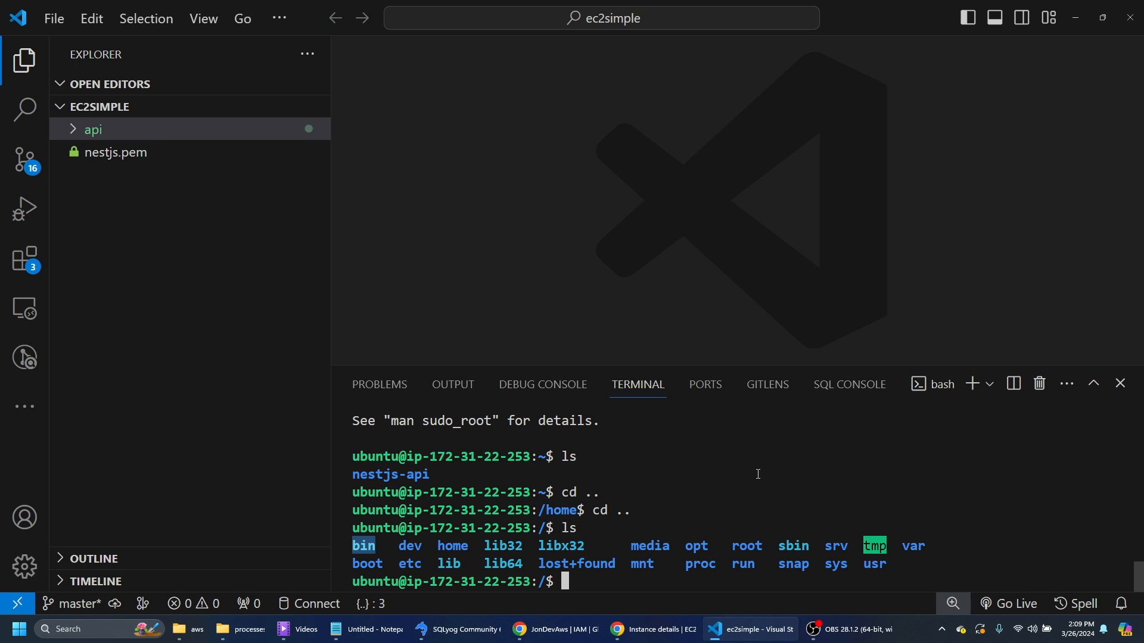
- Enter the home directory from the server's root and list its contents with ls
click(807, 507)
text(cd home)
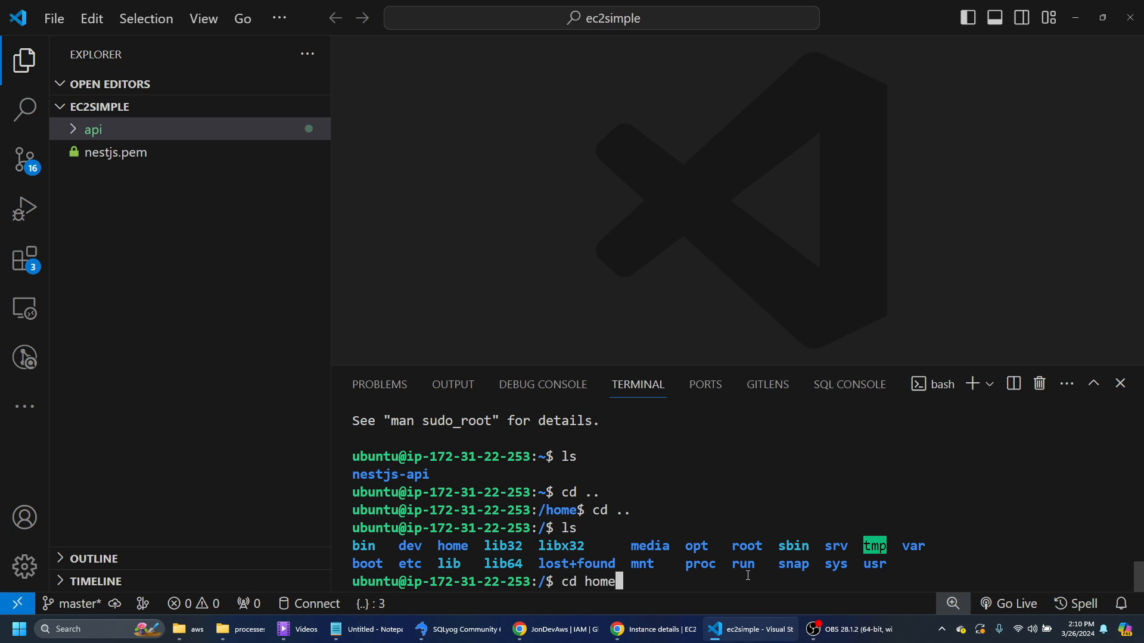
key(Return)
text(ls)
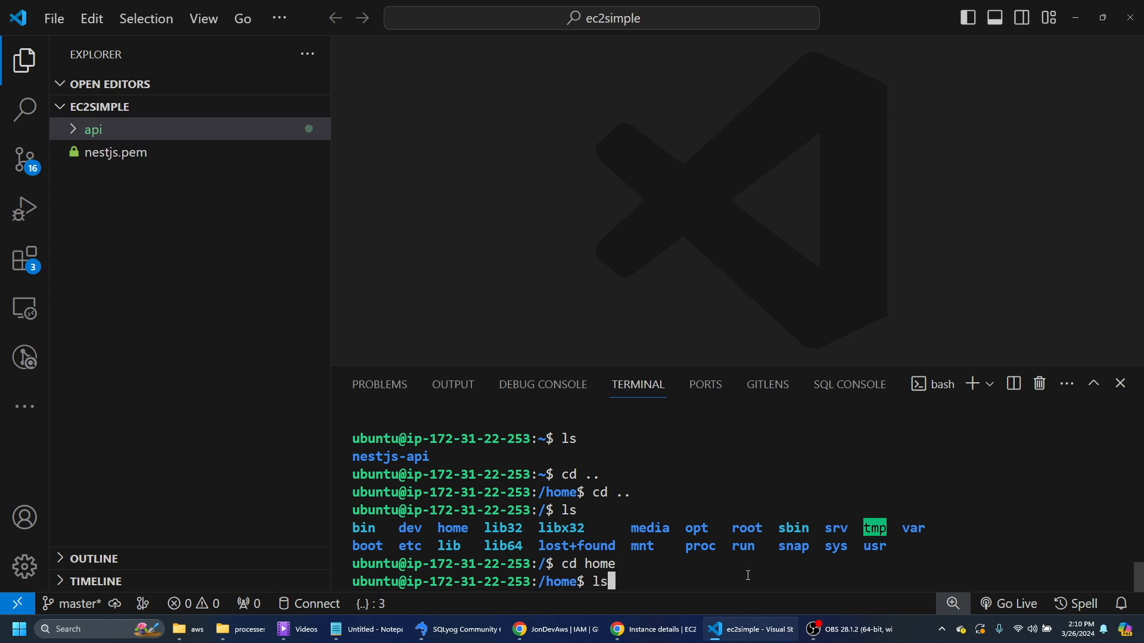
key(Return)
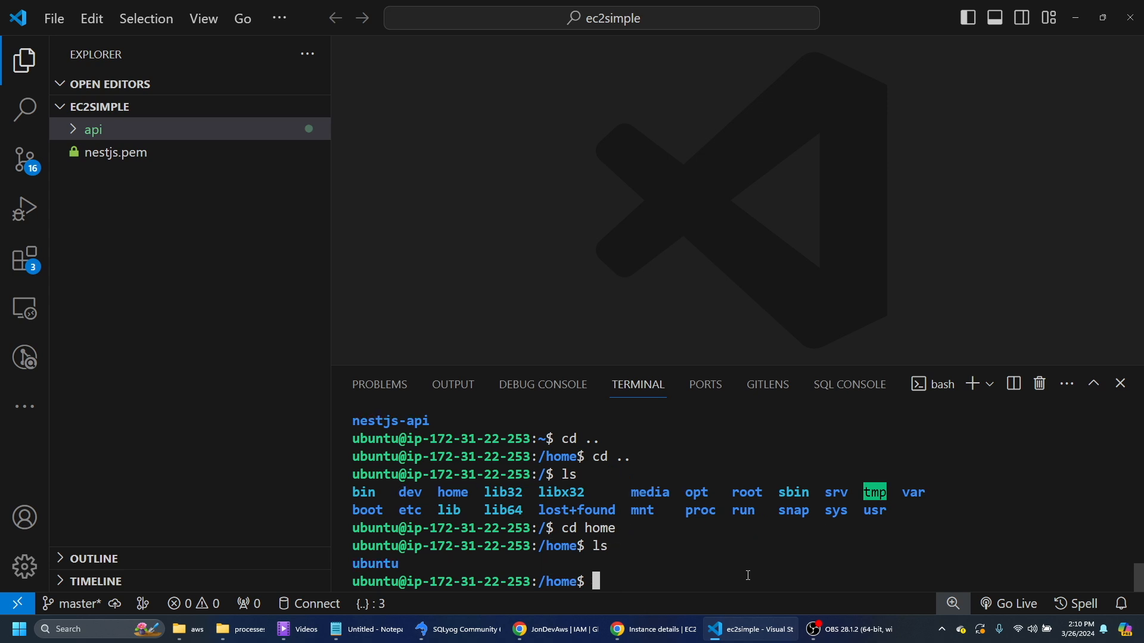
- Enter the ubuntu folder and list its contents with ls, including permissions and ownership with ls -l
text(cd u)
key(Tab)
key(Return)
text(ls)
key(Return)
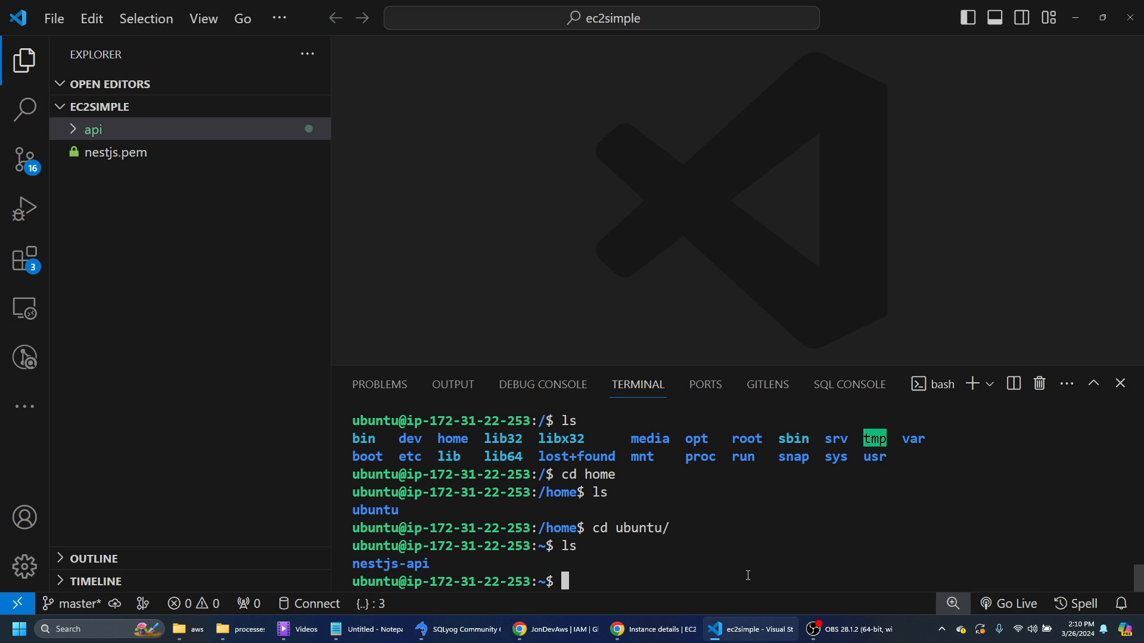
text(ls -l)
key(Return)
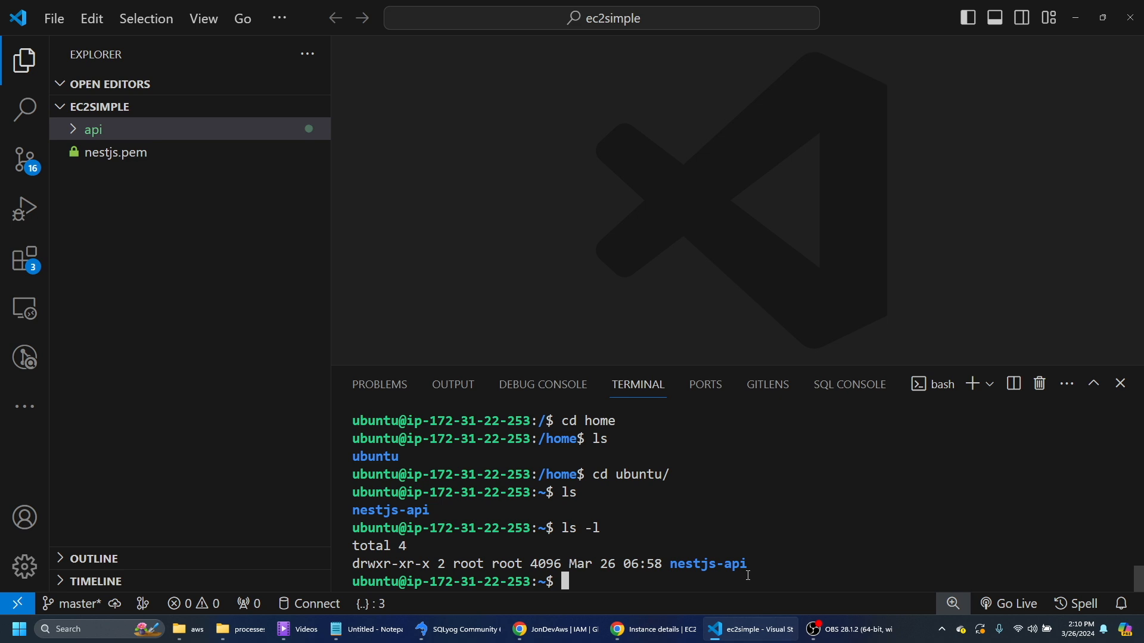
- Add write permission by running sudo chmod +w /home/ubuntu/nestjs-api, and check the folder's permissions with ls -l
text(sudo chmod +w)
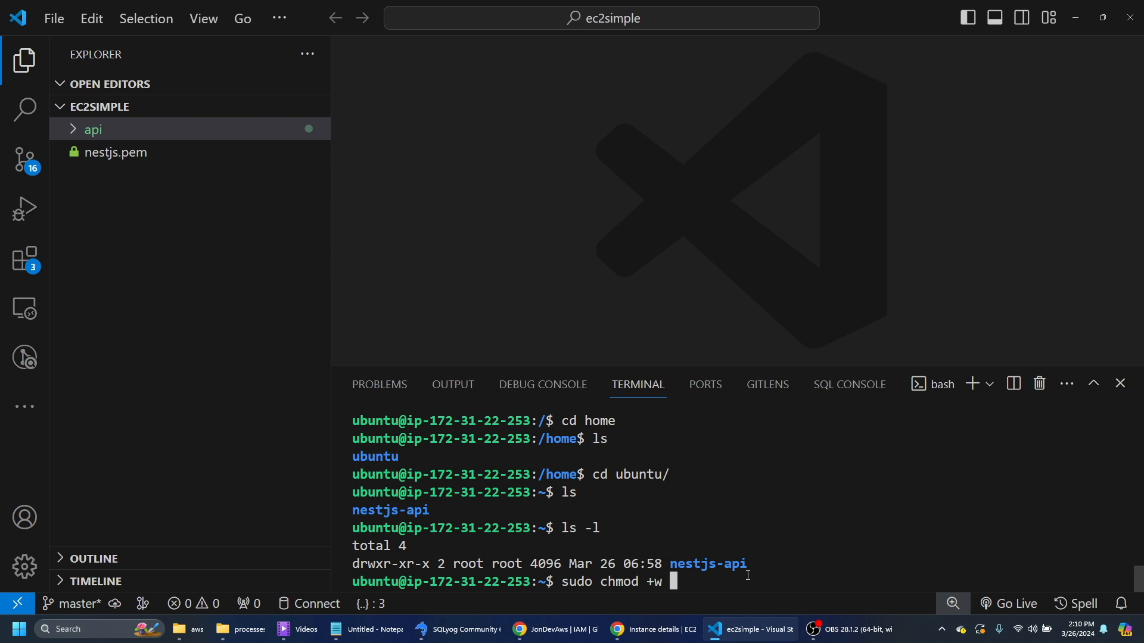
text( /home/ubunutu)
key(BackSpace)
key(BackSpace)
text(ntu)
key(BackSpace)
key(BackSpace)
key(BackSpace)
key(BackSpace)
text(tu/ne)
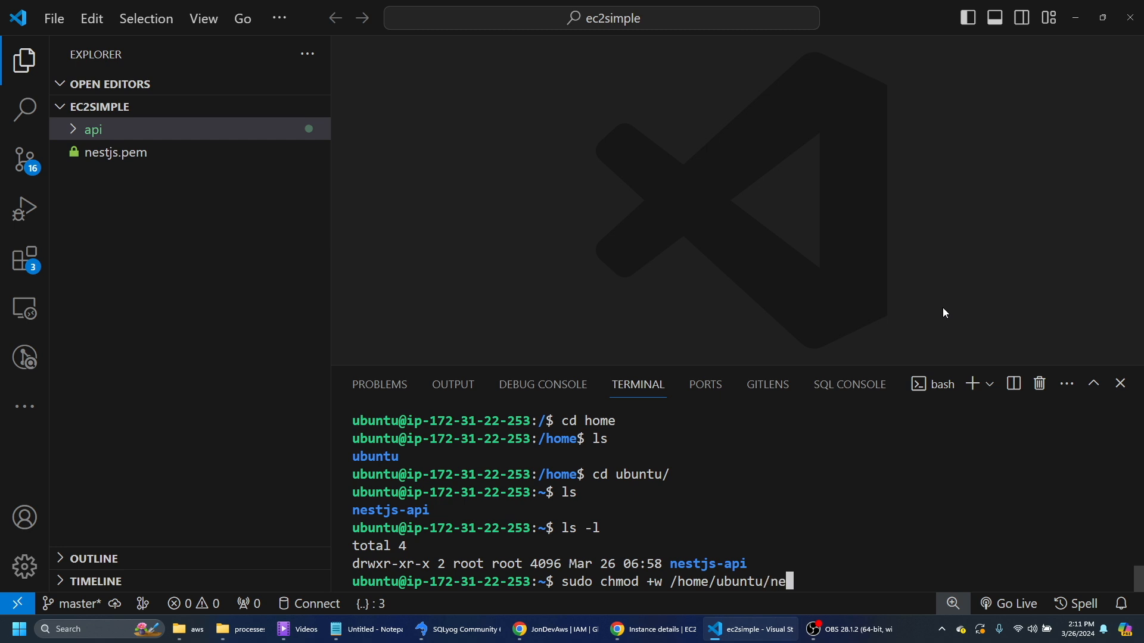
text(stjs-api)
key(Return)
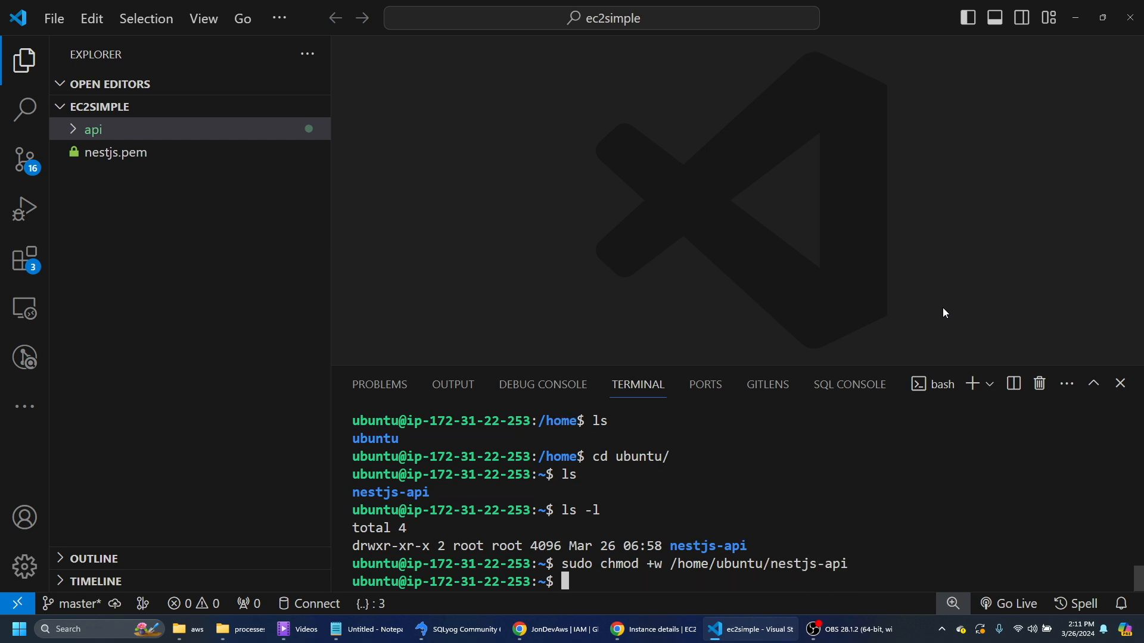
text(ls -l)
key(Return)
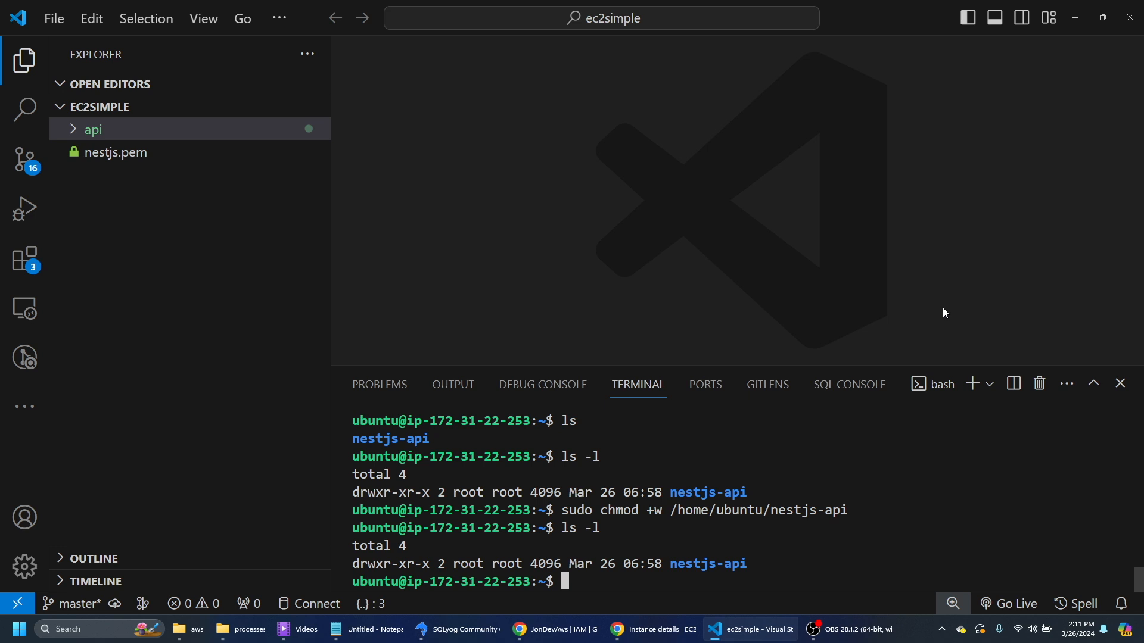
- Give the ubuntu user ownership by running sudo chown -R ubuntu:ubuntu /home/ubuntu/nestjs-api/, and check the folder's owner with ls -l
text(sudo chown -R)
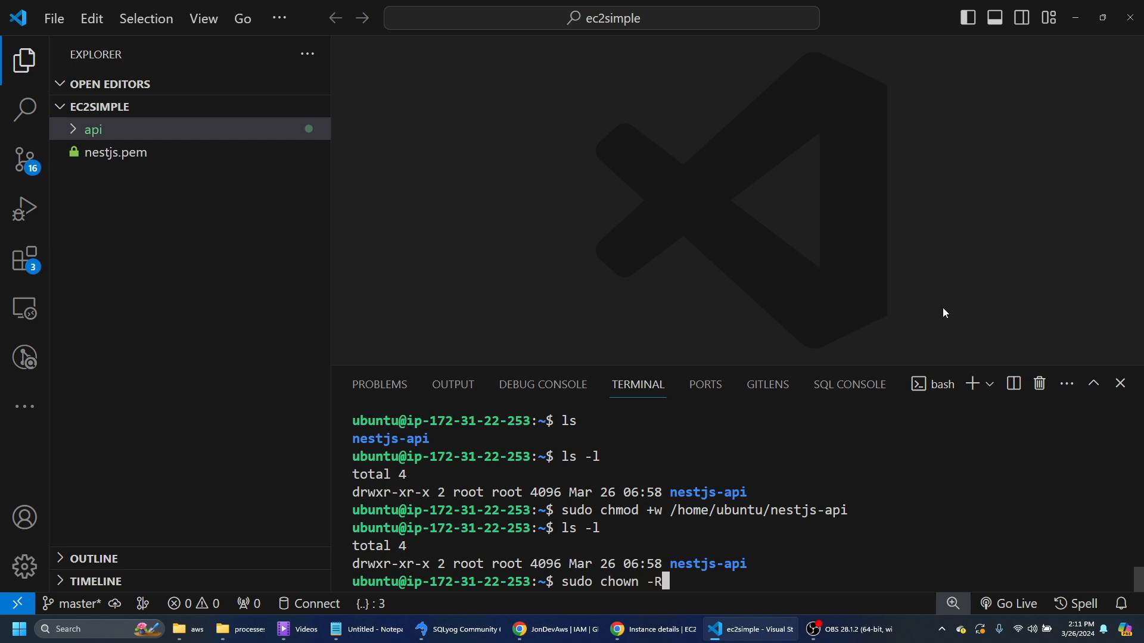
text( ubuntu:ubuntu)
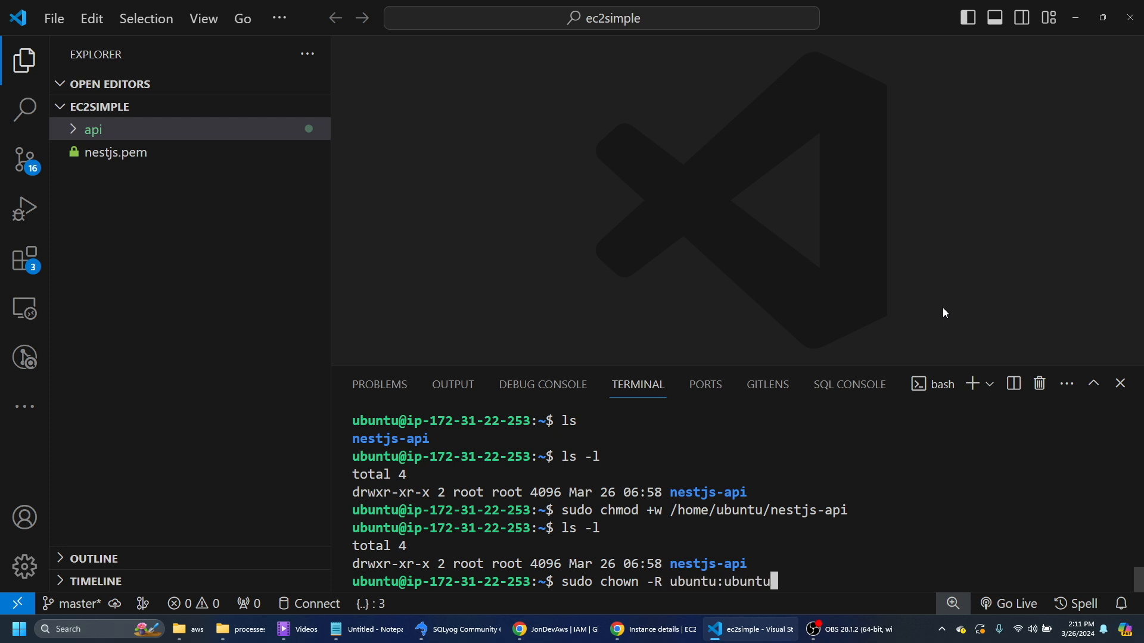
text( /home/ubuntu)
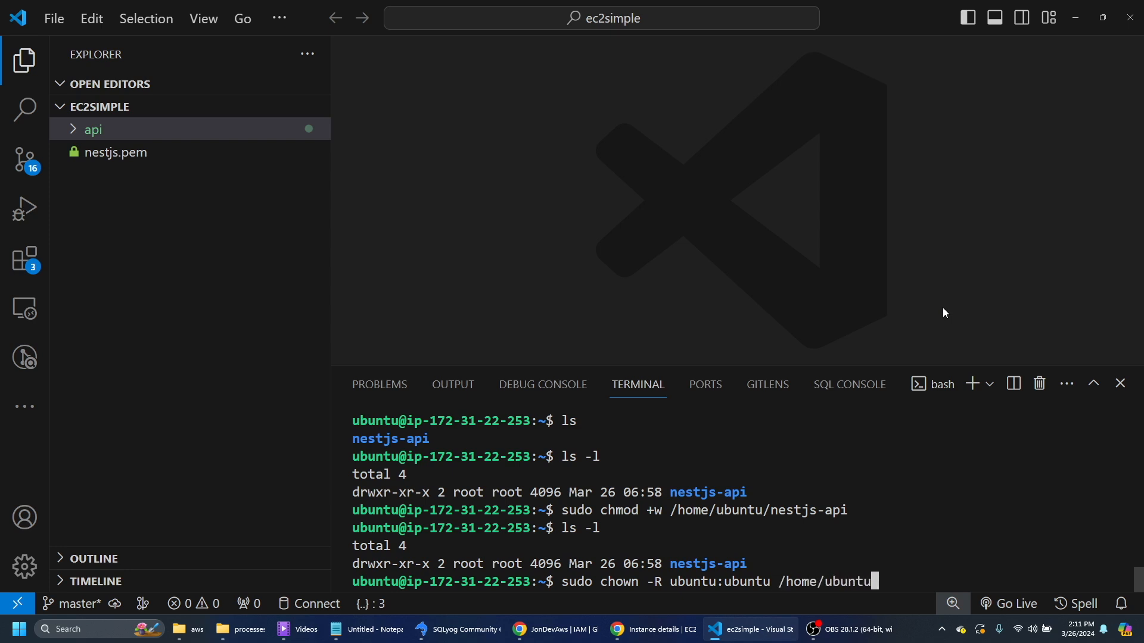
text(/nestjs-api/)
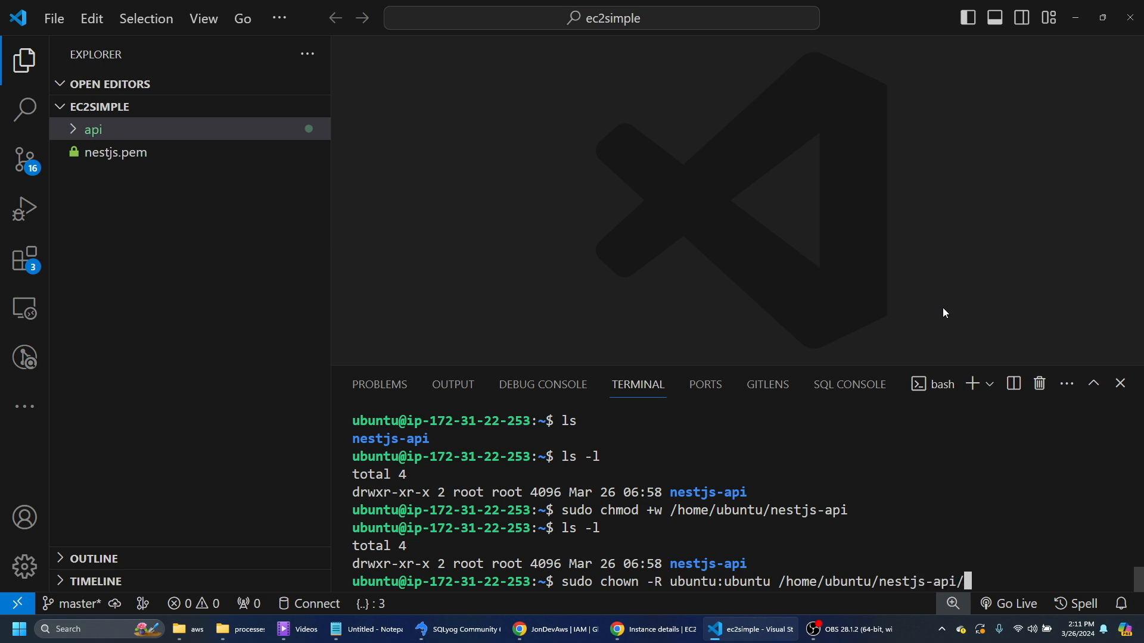
key(Return)
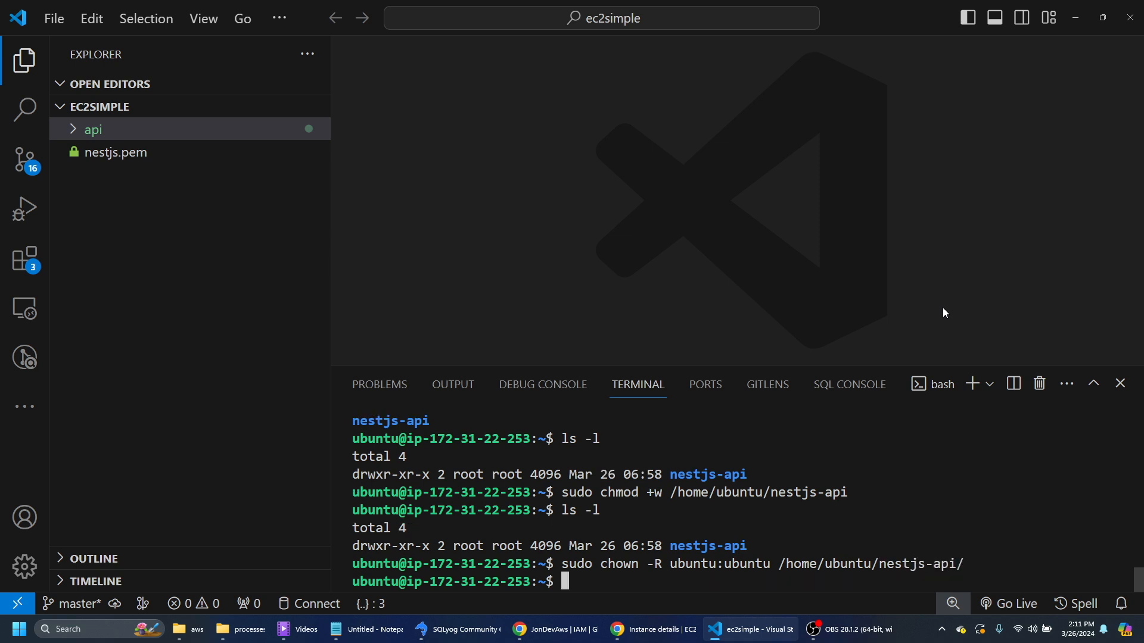
text(ls -l)
key(Return)
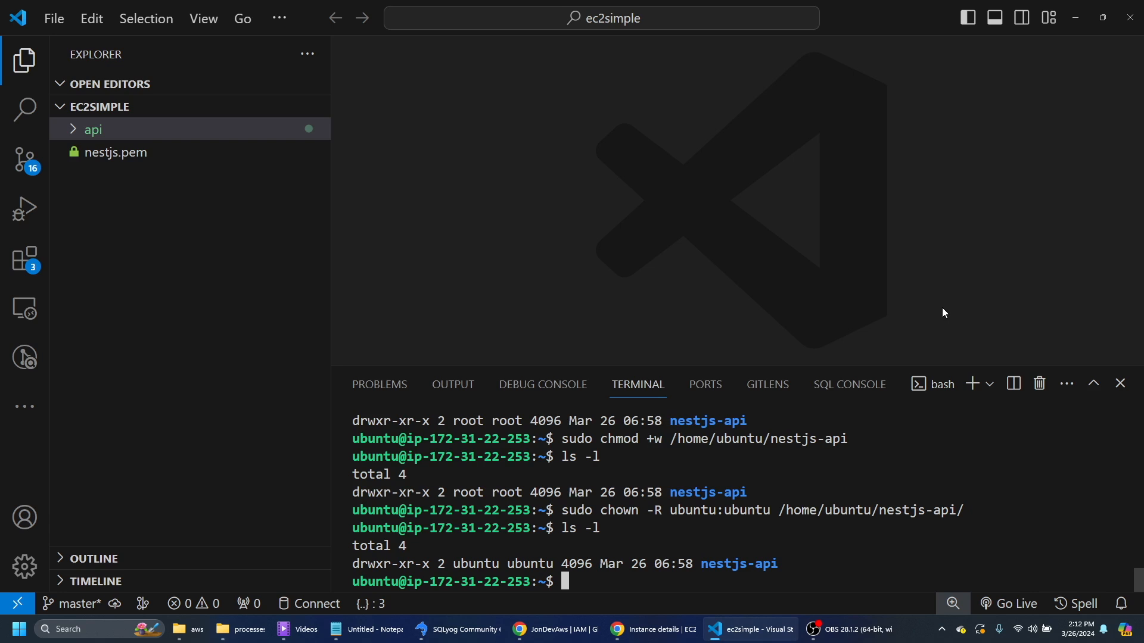
- Open a second local bash terminal, and examine app.module.ts and the getHello route in app.controller.ts from api/src
click(974, 384)
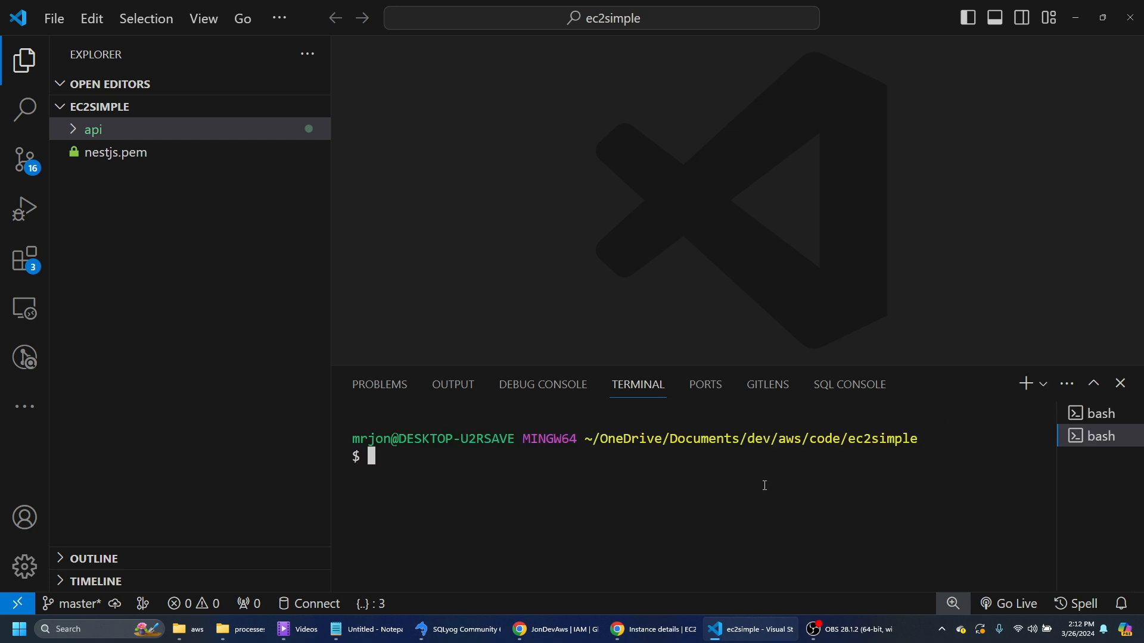
click(146, 130)
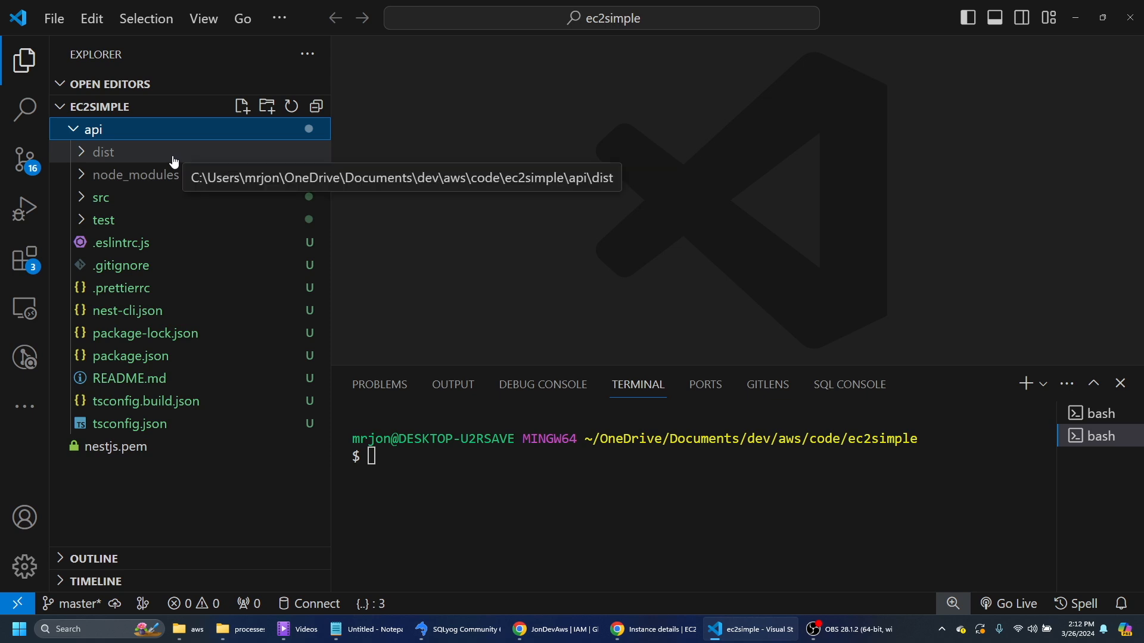
click(154, 199)
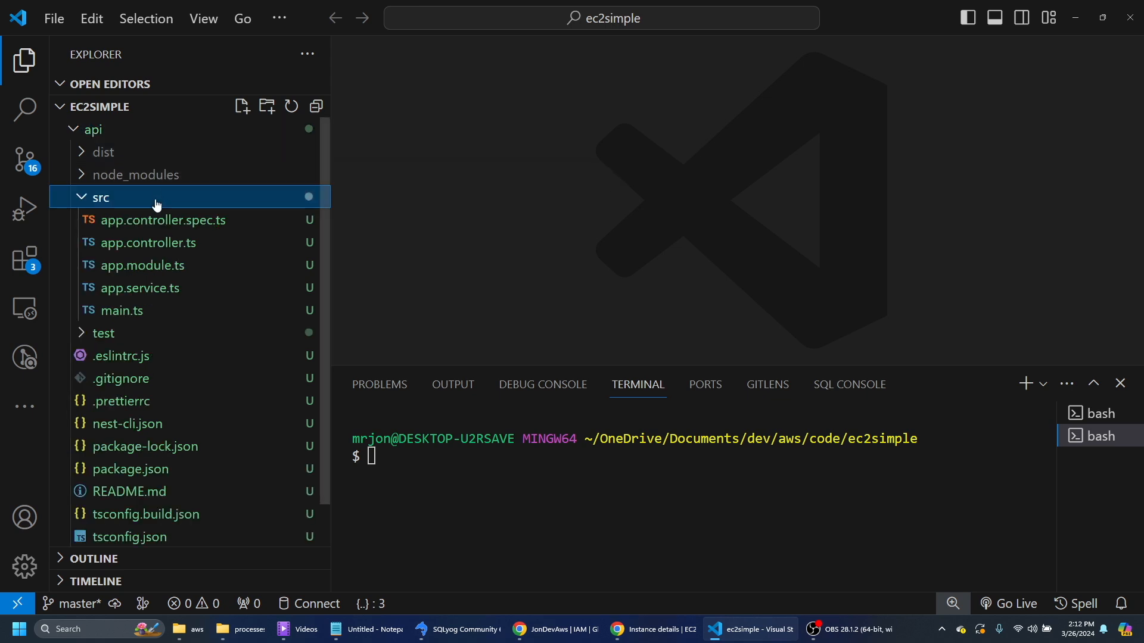
click(152, 278)
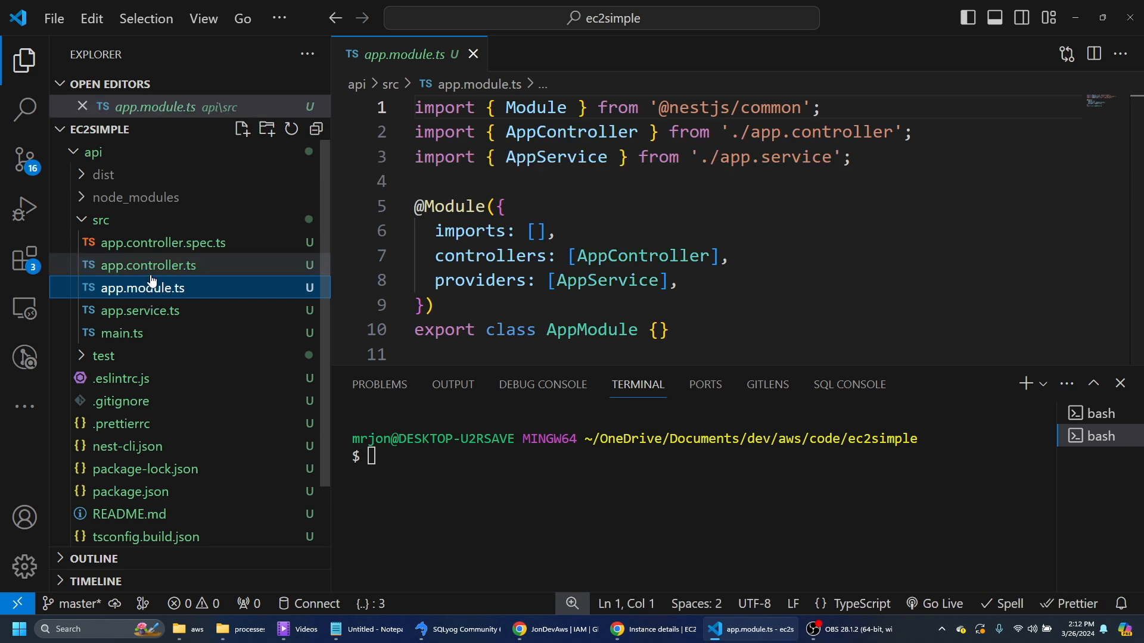
click(149, 274)
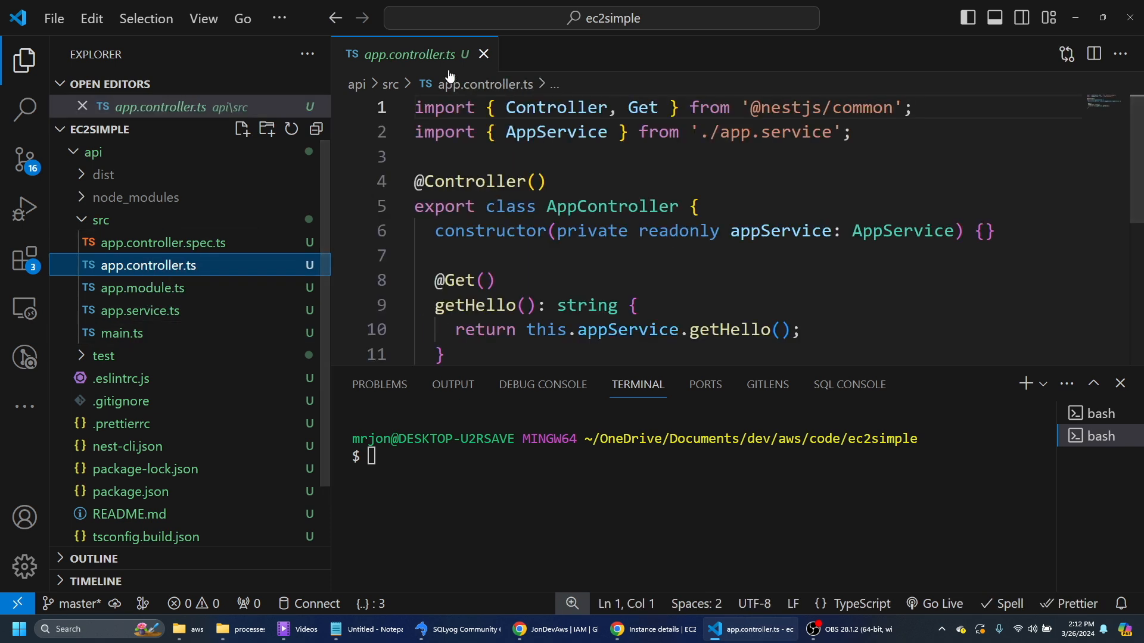
double_click(402, 54)
scroll(560, 185, down, 1)
drag(534, 288, 435, 220)
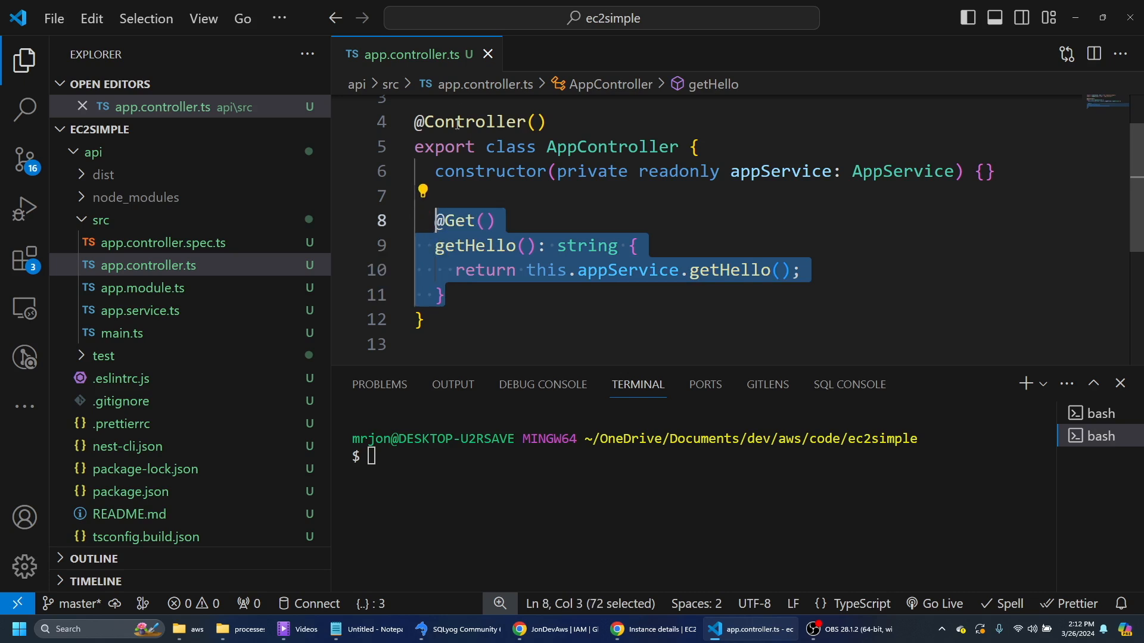
- Close app.controller.ts, collapse the src folder and look through the compiled files in the dist folder
click(488, 54)
click(102, 197)
click(151, 153)
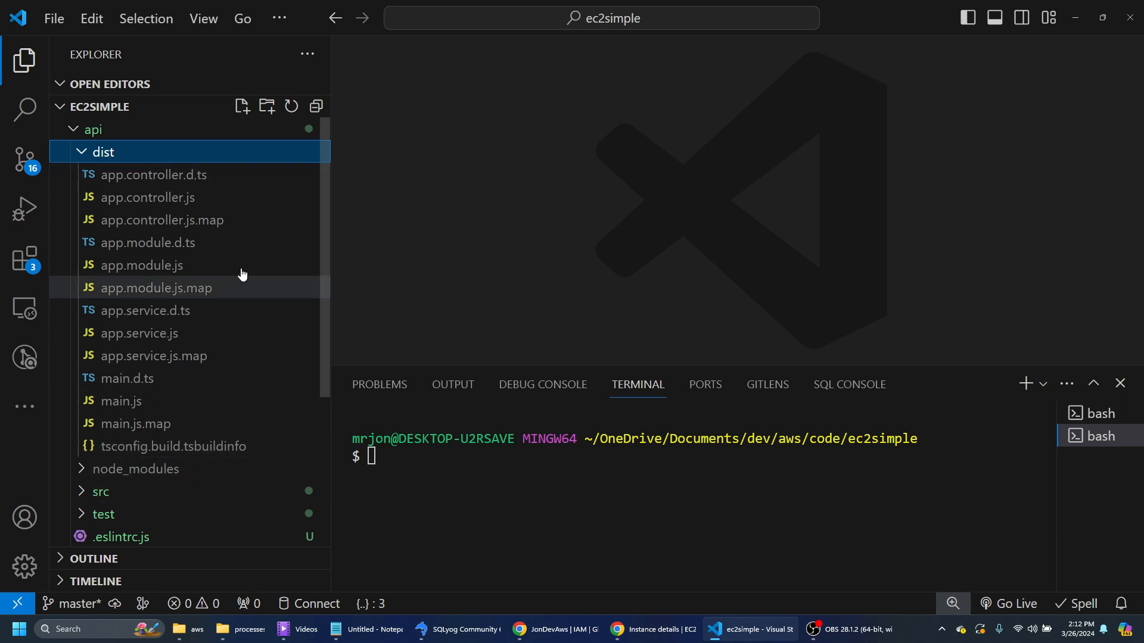
click(124, 156)
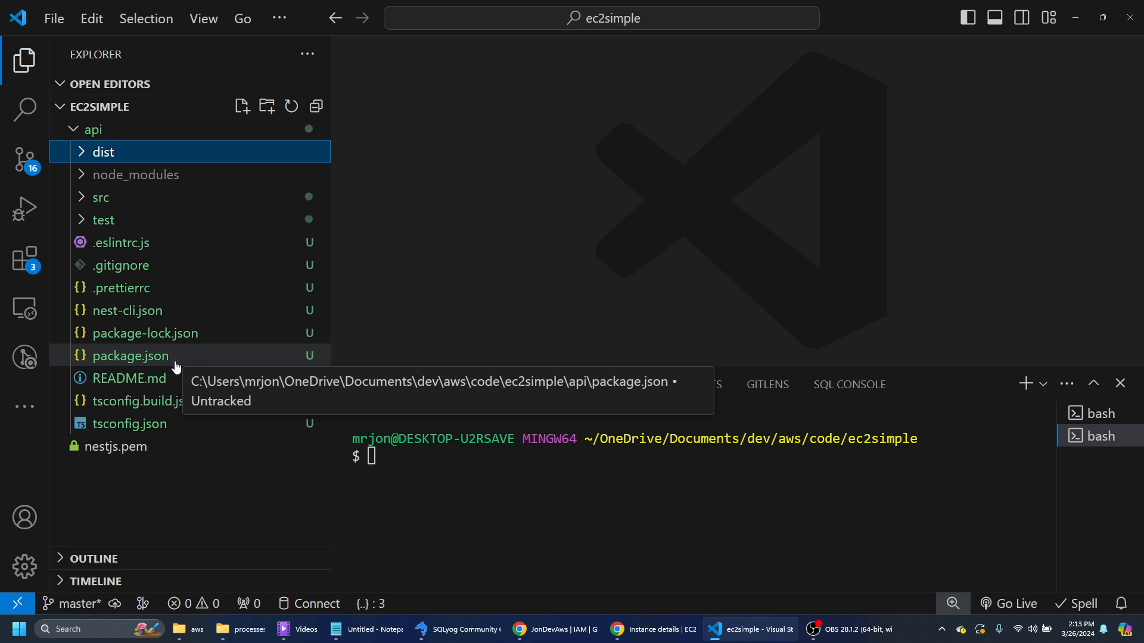
- Enter the beginning of the copy command in the local terminal, without running it: scp -i ./nestjs.pem ./api/package.json
click(600, 491)
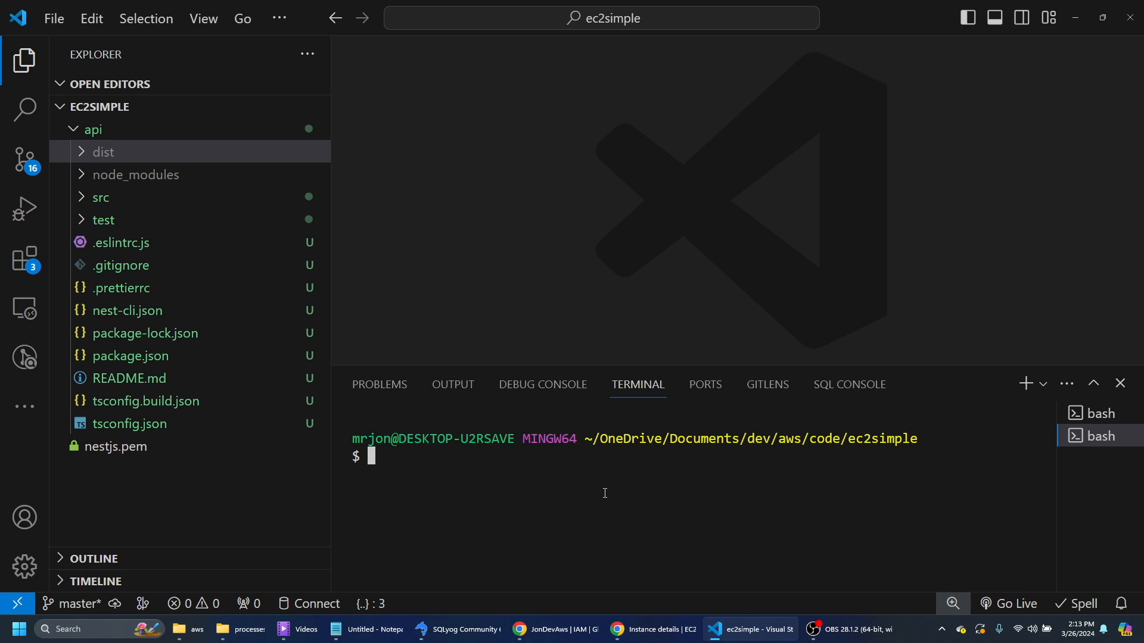
text(scp)
text(-i ./nestjs.pem)
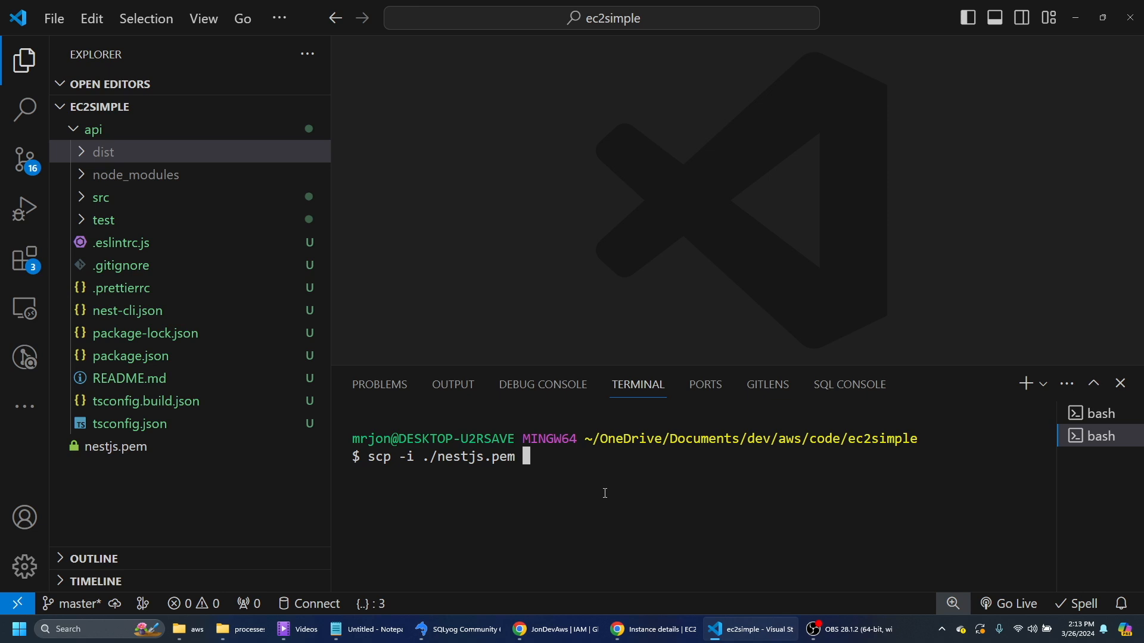
text(.)
text(/api/package.json)
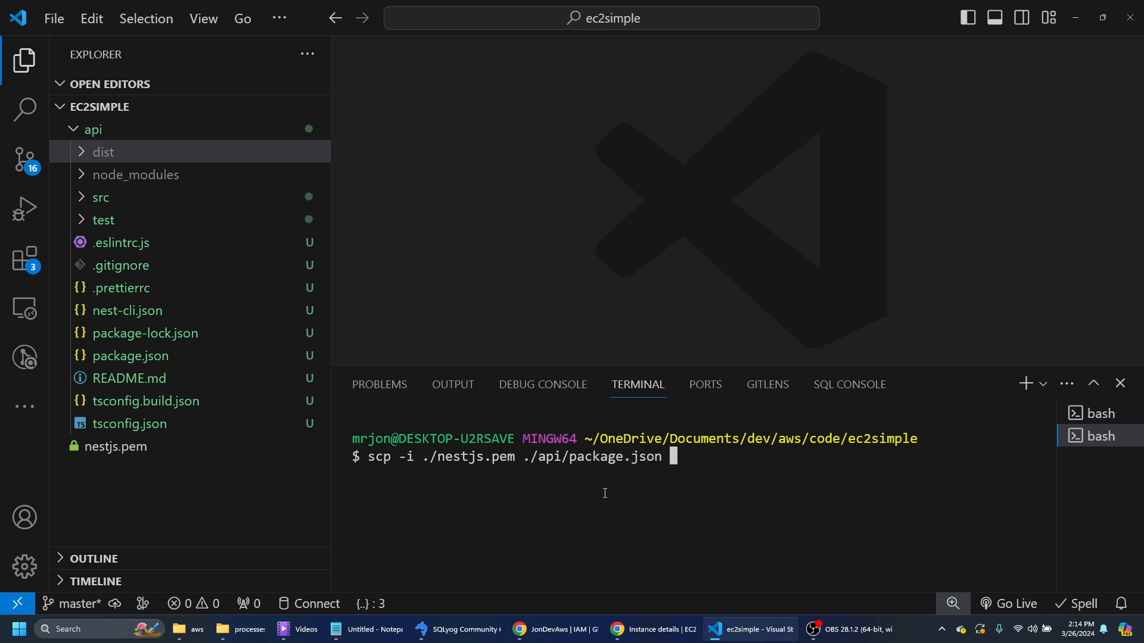
text( ubuntu@)
- Append ubuntu@ and the instance's public IPv4 DNS, copied from the EC2 instance details page in Chrome, to the scp command in the VS Code terminal
click(653, 629)
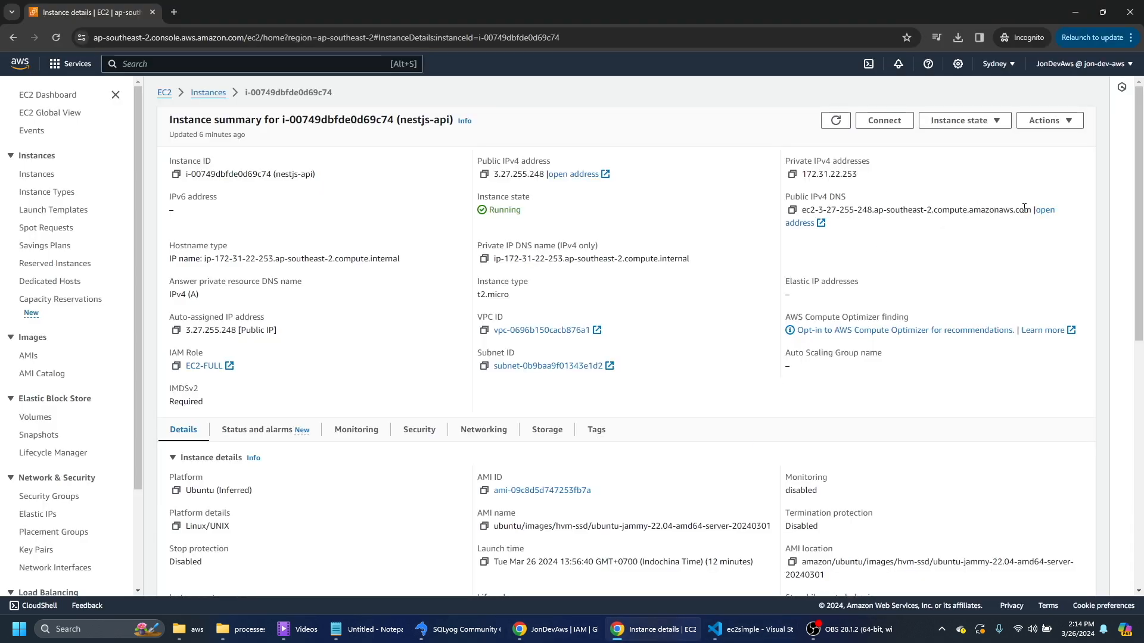
drag(1032, 210, 803, 209)
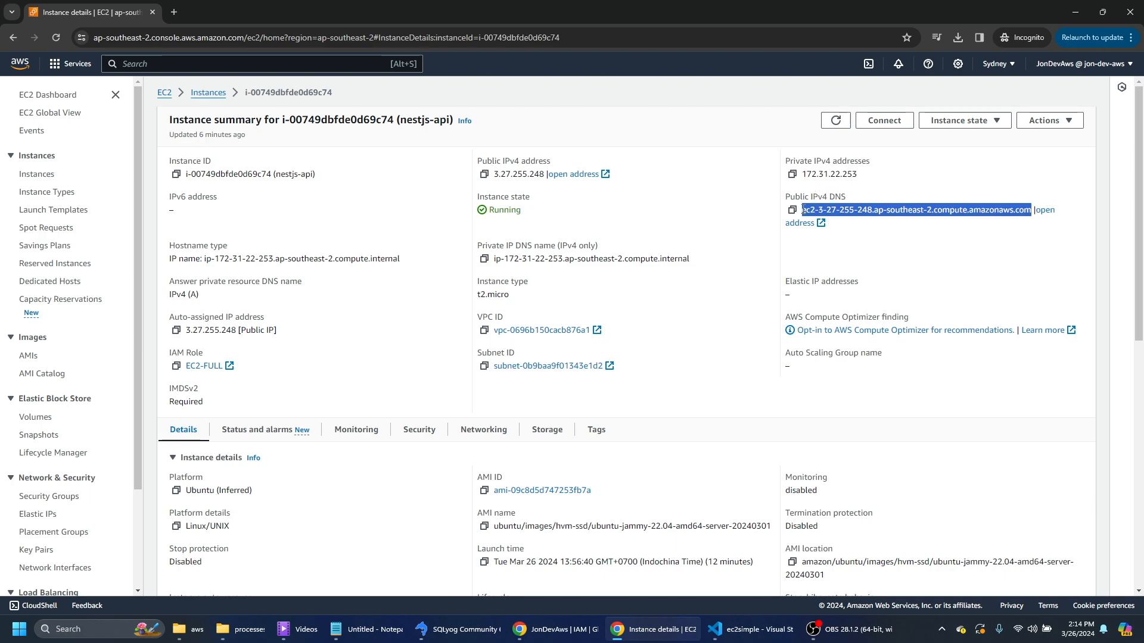
key(ctrl+c)
click(751, 629)
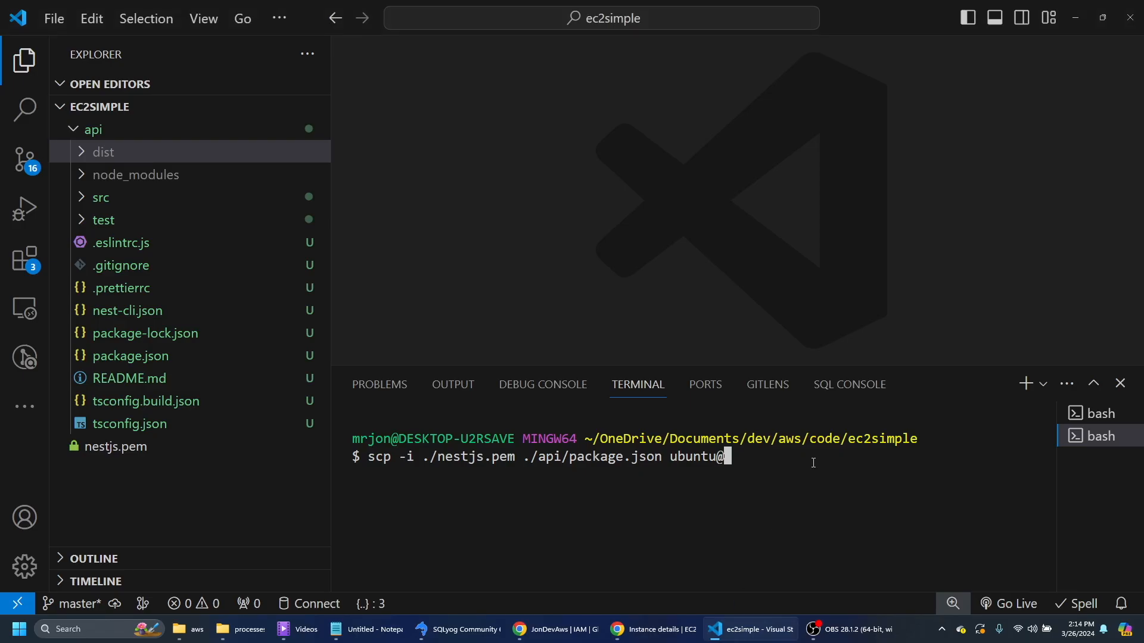
text(@)
key(ctrl+v)
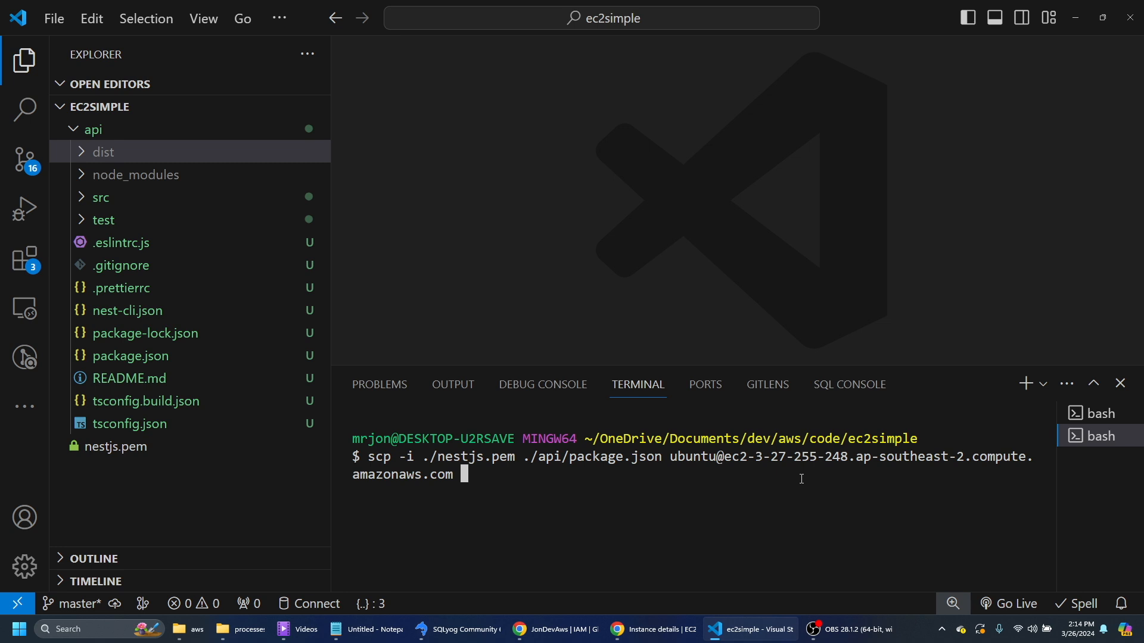
- Complete the scp destination with :/home/ubuntu/nestjs-api/ and run the command to copy package.json to the instance
click(1079, 412)
drag(454, 564, 510, 564)
click(1097, 436)
click(657, 497)
key(BackSpace)
text(:/home/ubuntu)
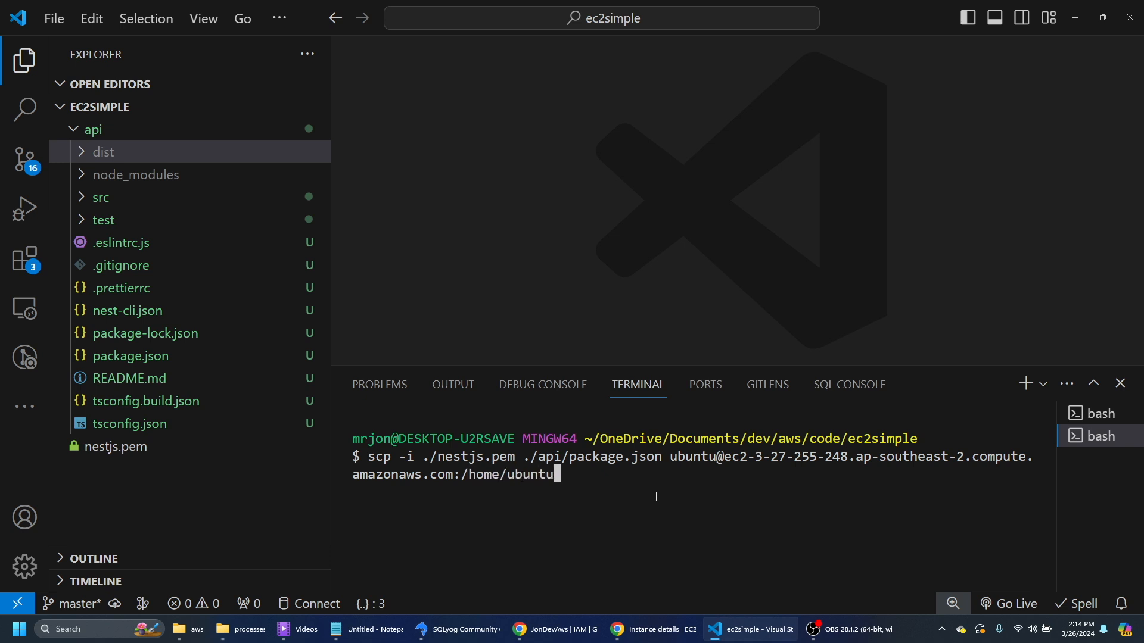
text(/nestjs-api/)
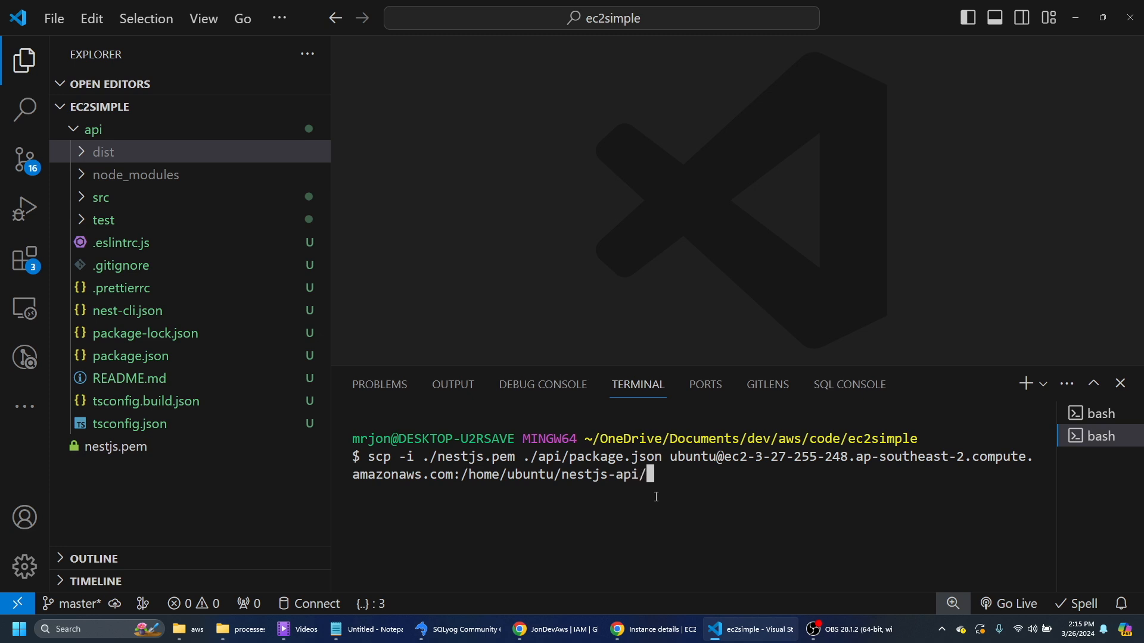
key(Return)
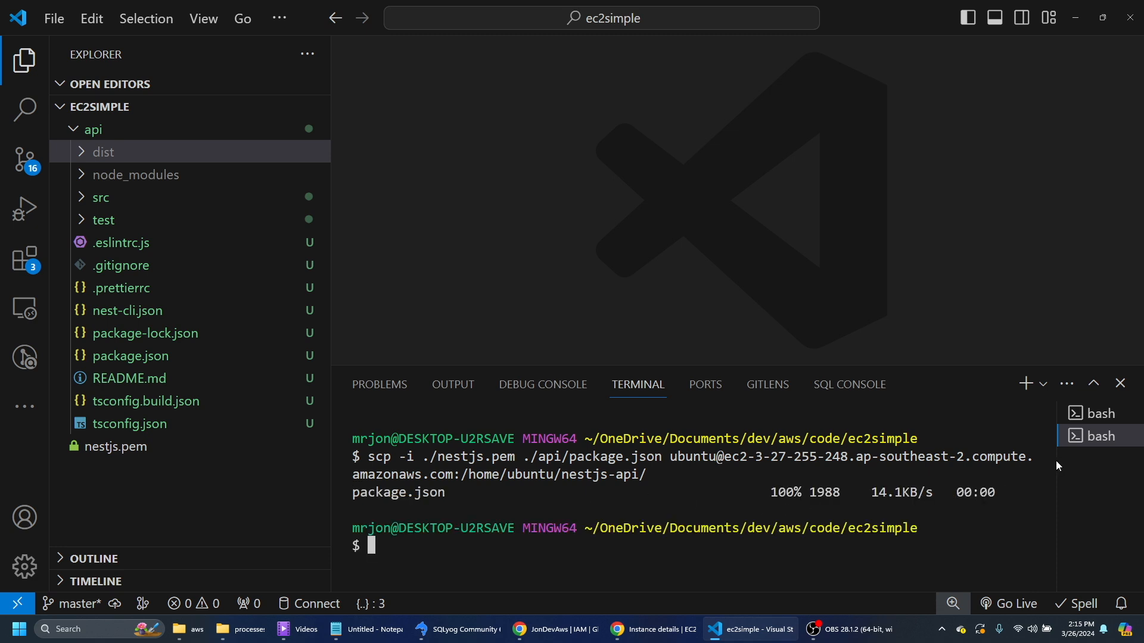
- In the SSH terminal, list the home folder, change into nestjs-api/ and list its files with ls -l
click(1091, 413)
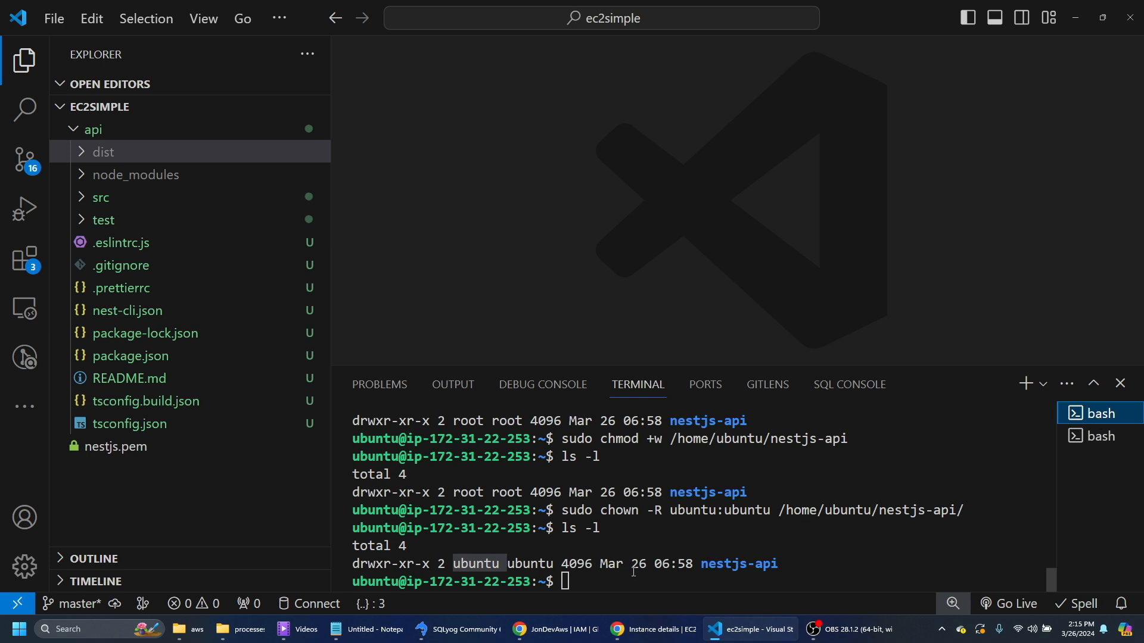
text(ls -l)
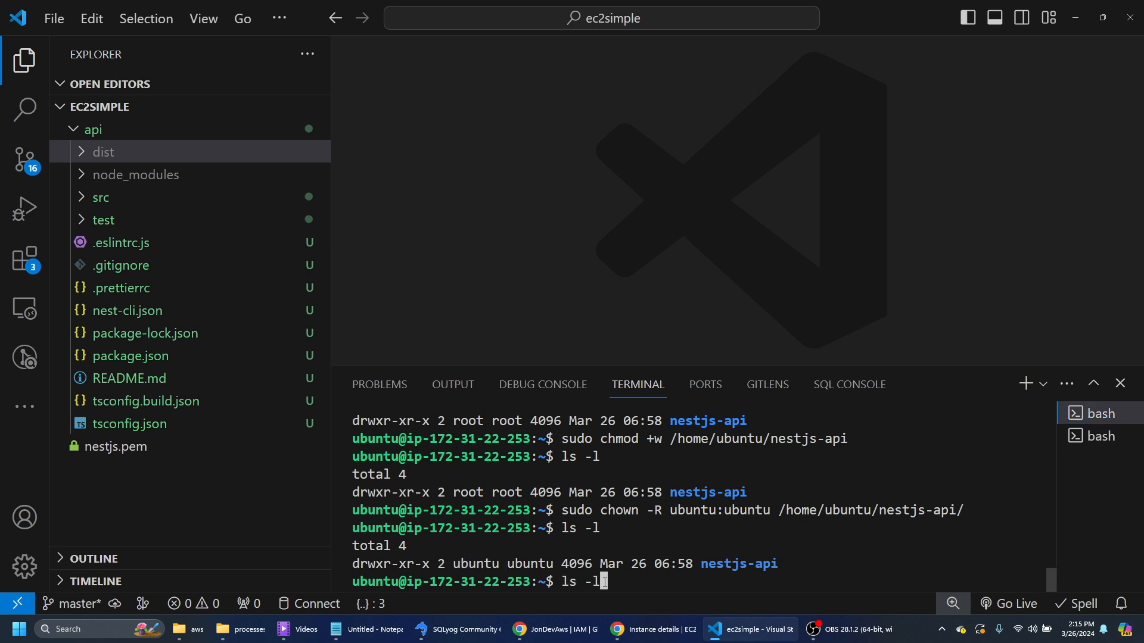
key(Return)
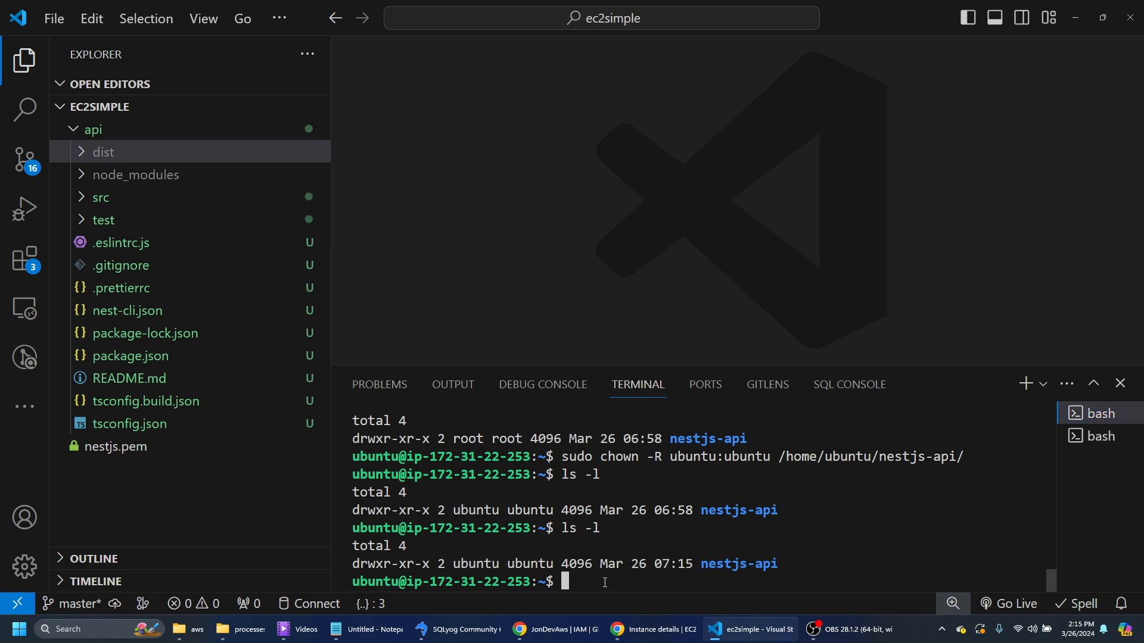
text(cd nestjs-api/)
key(Return)
text(ls -l)
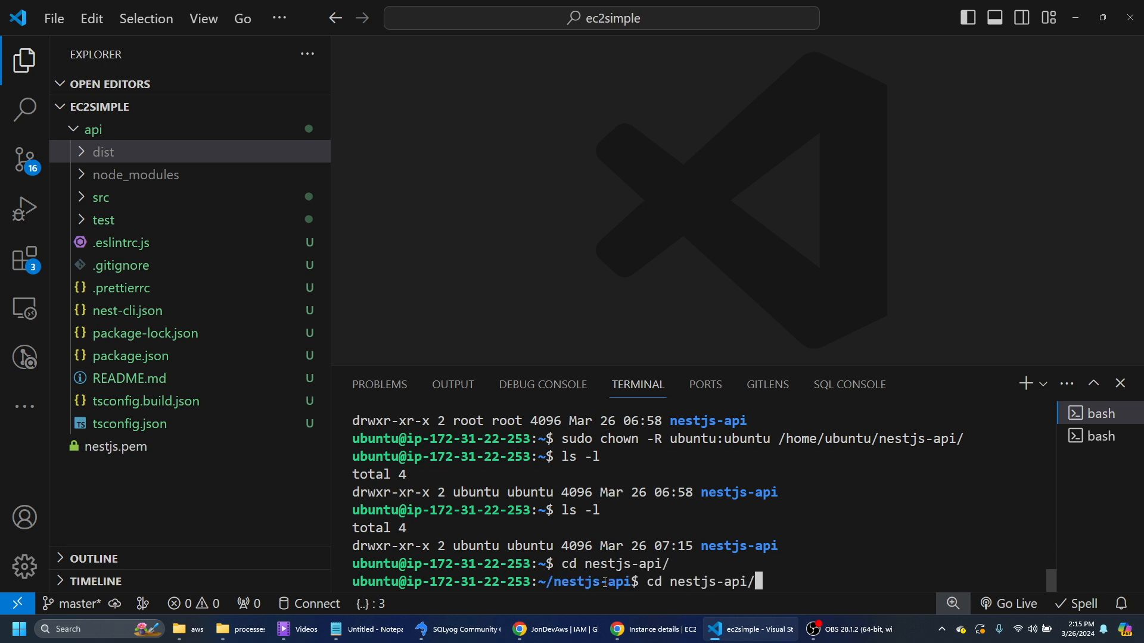
key(Return)
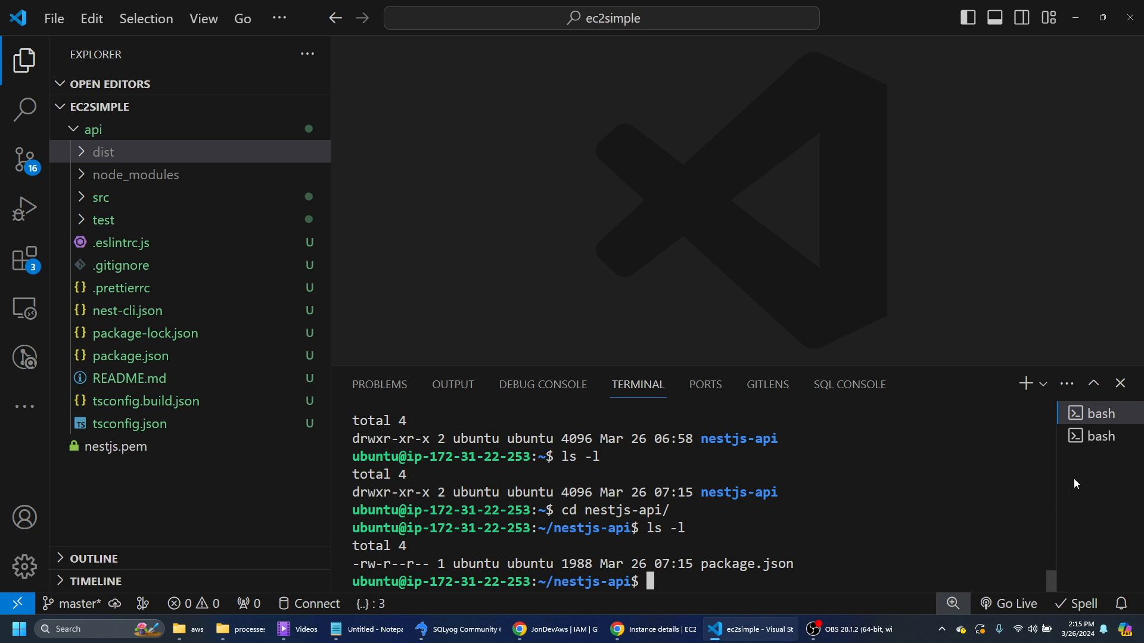
- Recall the scp command in the local terminal and insert the recursive option -r before ./api/package.json
click(1091, 437)
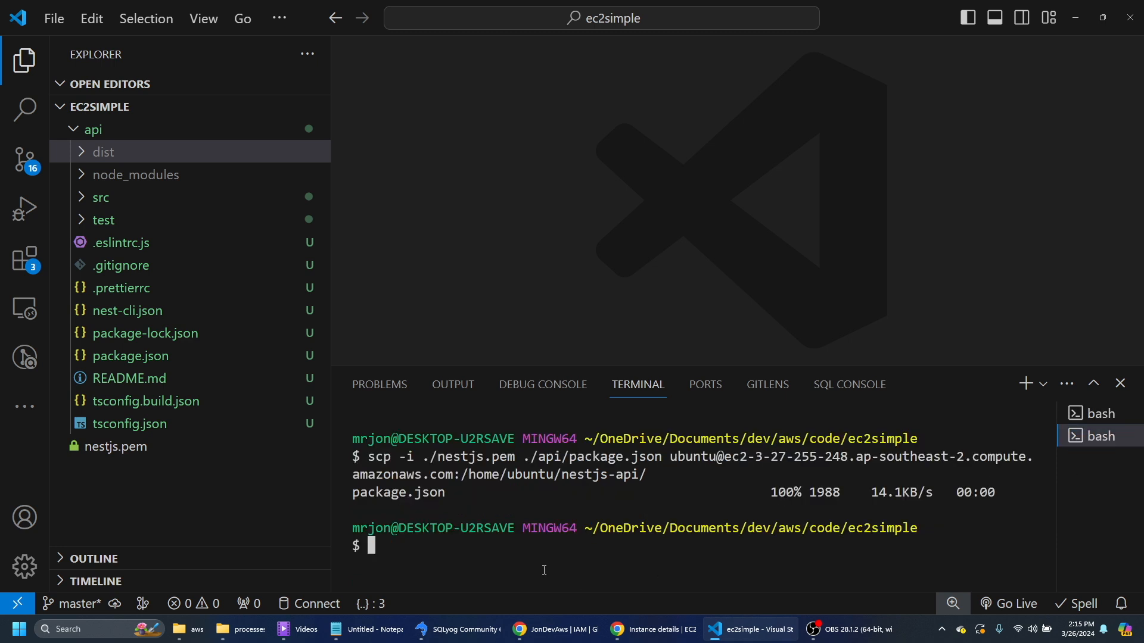
key(Up)
key(Left)
key(Left)
key(Left)
key(Left)
key(Left)
key(Left)
key(Left)
key(Left)
key(Left)
key(Left)
key(Left)
key(Left)
key(Left)
key(Left)
key(Left)
key(Left)
key(Left)
key(Left)
key(Left)
key(Left)
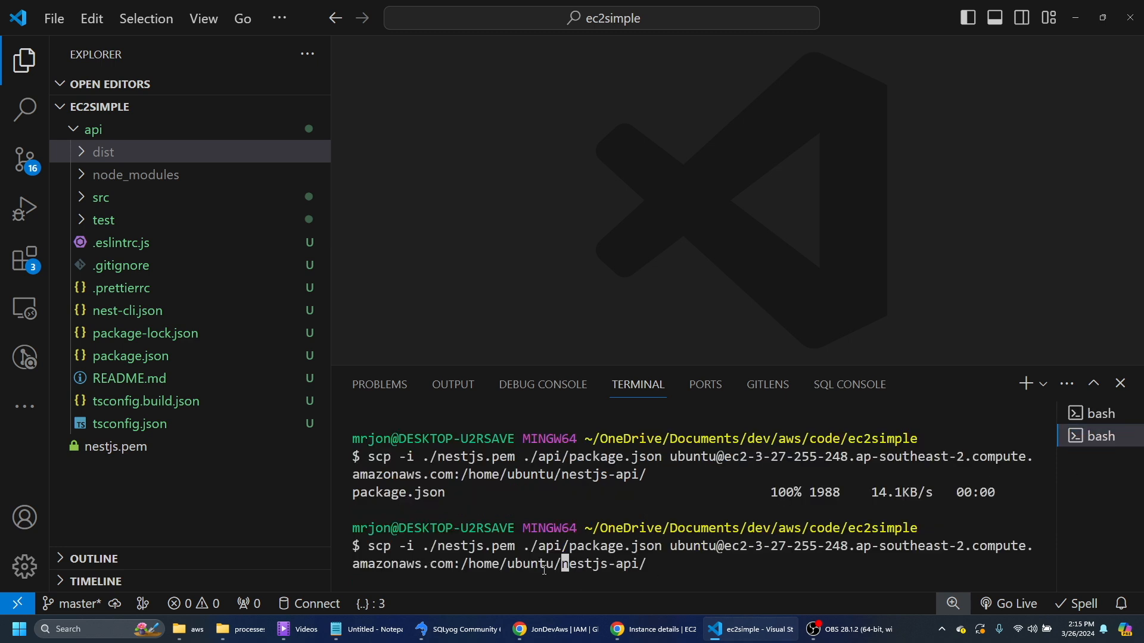
key(Left)
key(Left)
key(Left)
key(Left)
key(Left)
key(Left)
key(Left)
key(Left)
key(Left)
key(Left)
key(Left)
key(Left)
key(Left)
key(Left)
key(Left)
key(Left)
key(Left)
key(Left)
key(Left)
key(Left)
key(Left)
key(Left)
key(Left)
key(Left)
key(Left)
key(Left)
key(Left)
key(Left)
key(Left)
key(Left)
key(Left)
key(Left)
key(Left)
key(Left)
key(Left)
key(Left)
key(Left)
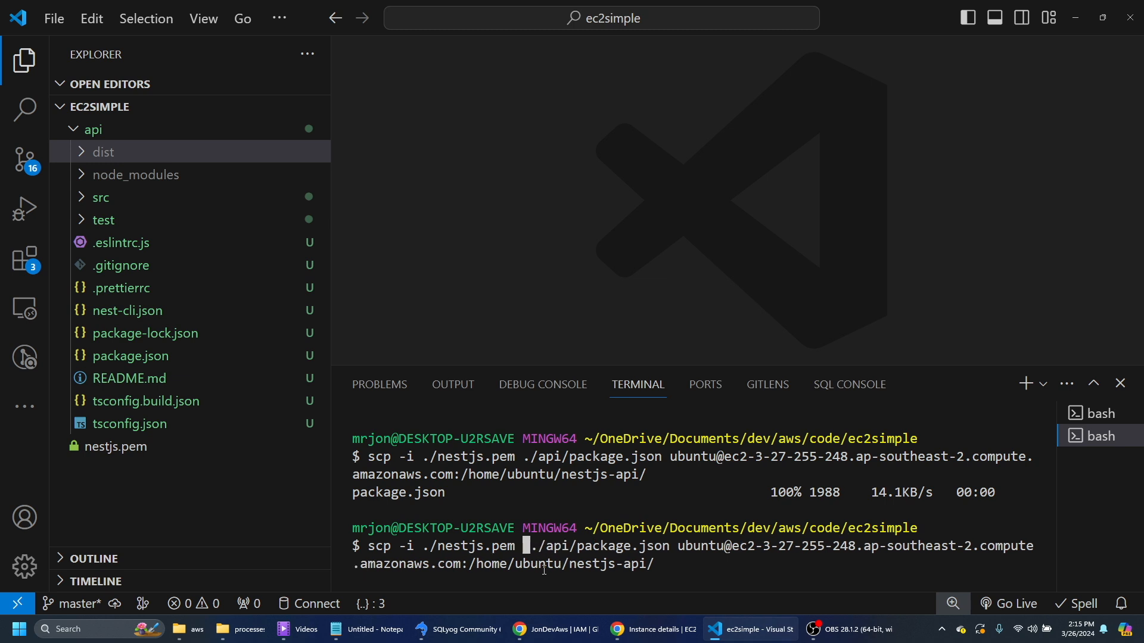
text(-)
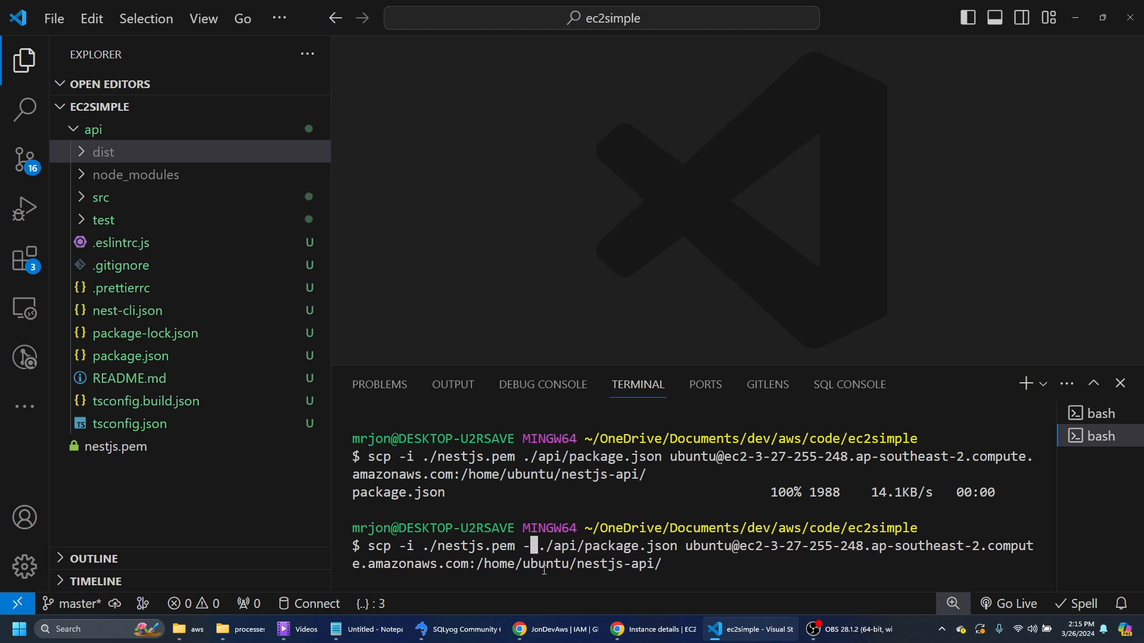
text(r)
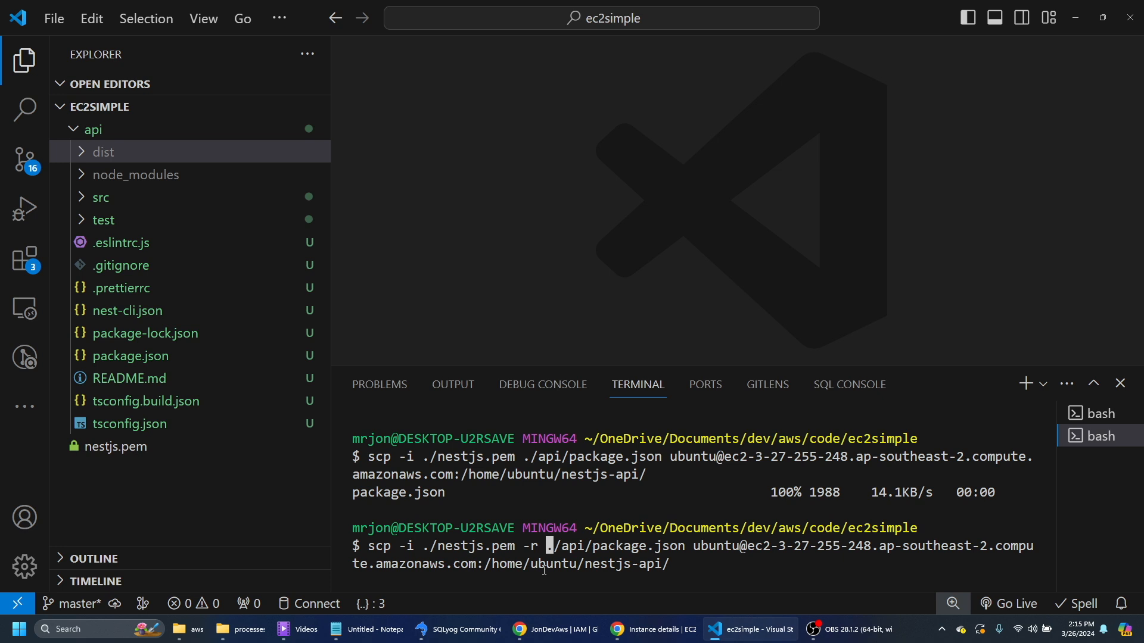
- Change the source path of the recursive scp command to ./api/dist/* and run it to copy the compiled files
key(Right)
key(Right)
key(Right)
key(Right)
key(Right)
key(Right)
key(Right)
key(Right)
key(Right)
key(Right)
key(Right)
key(Right)
key(Right)
key(Right)
key(Right)
key(Right)
key(Right)
key(BackSpace)
key(BackSpace)
key(BackSpace)
key(BackSpace)
key(BackSpace)
key(BackSpace)
key(BackSpace)
key(BackSpace)
key(BackSpace)
key(BackSpace)
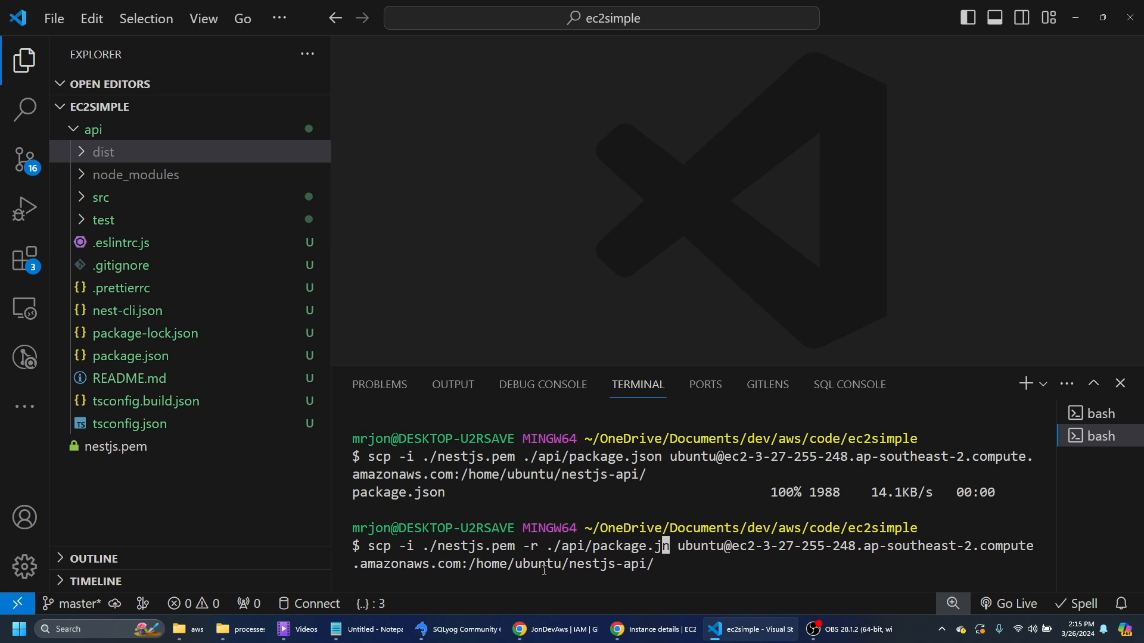
key(BackSpace)
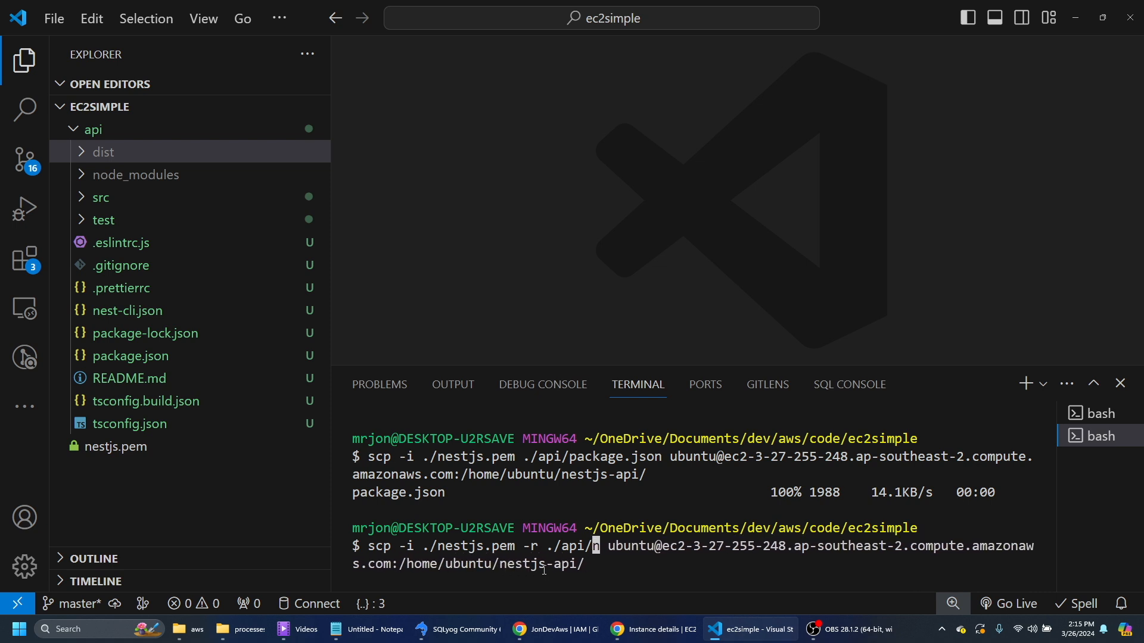
key(Delete)
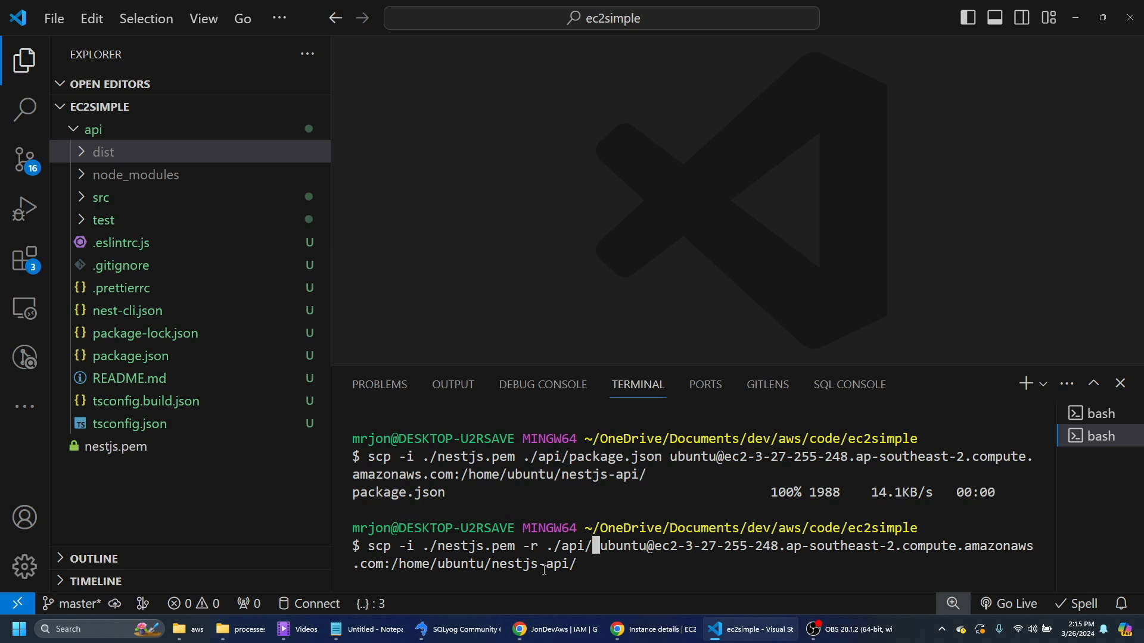
text(dist)
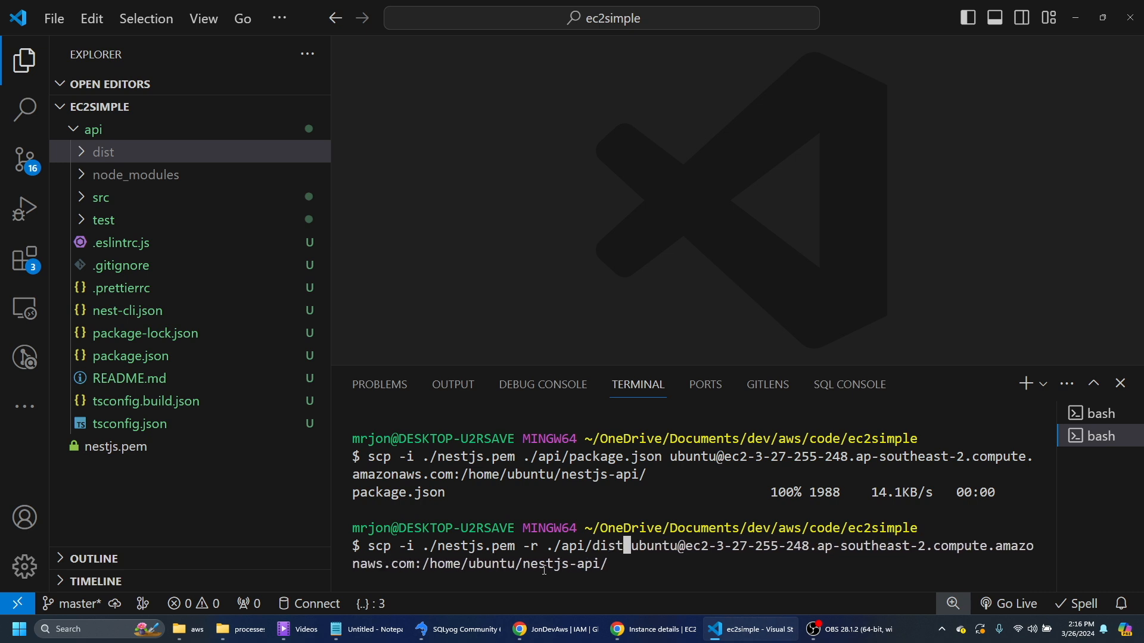
text(/*)
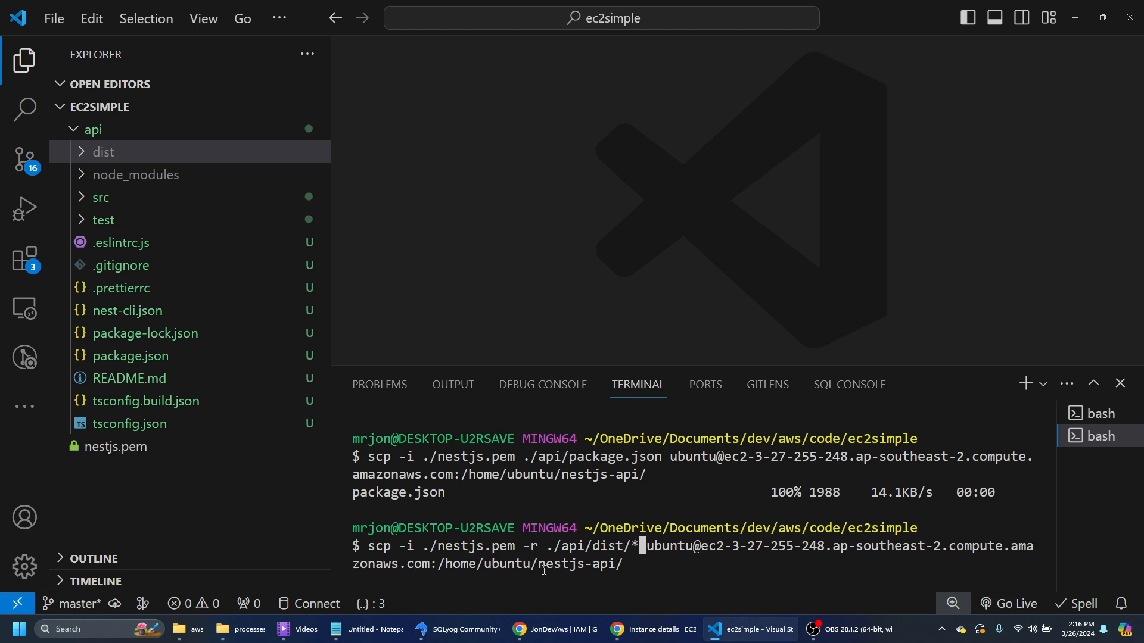
key(Right)
key(Down)
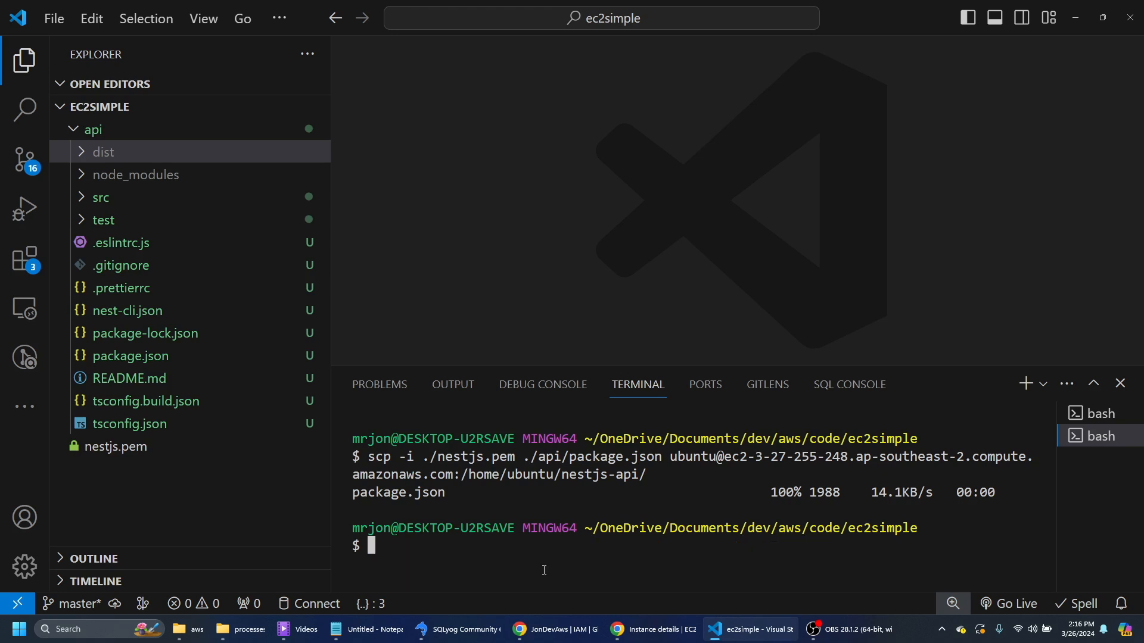
key(Up)
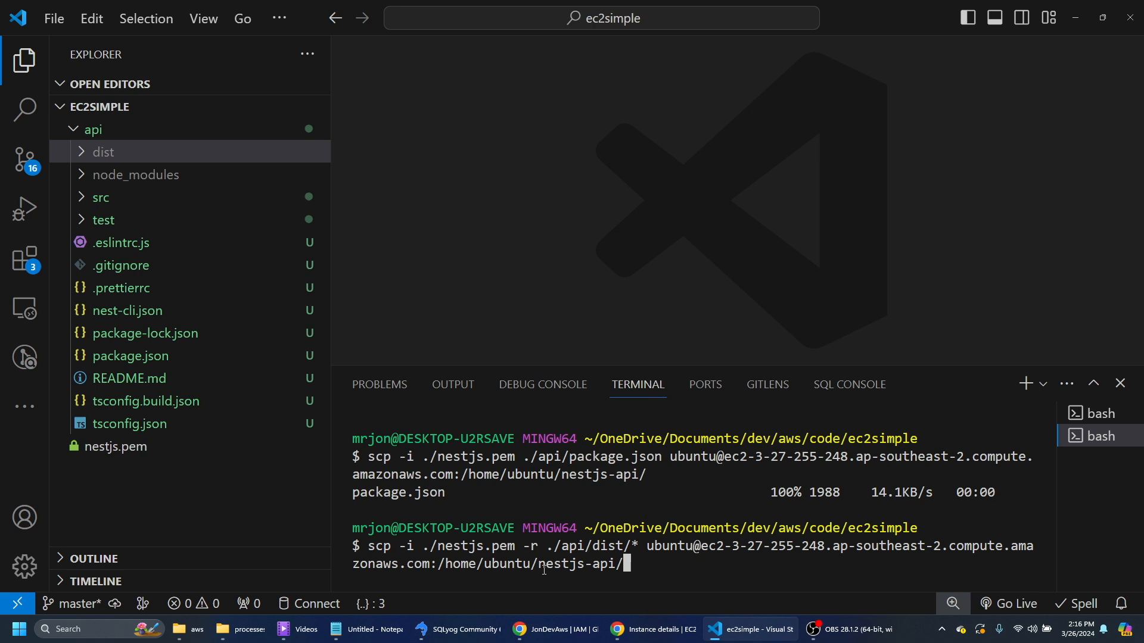
key(Return)
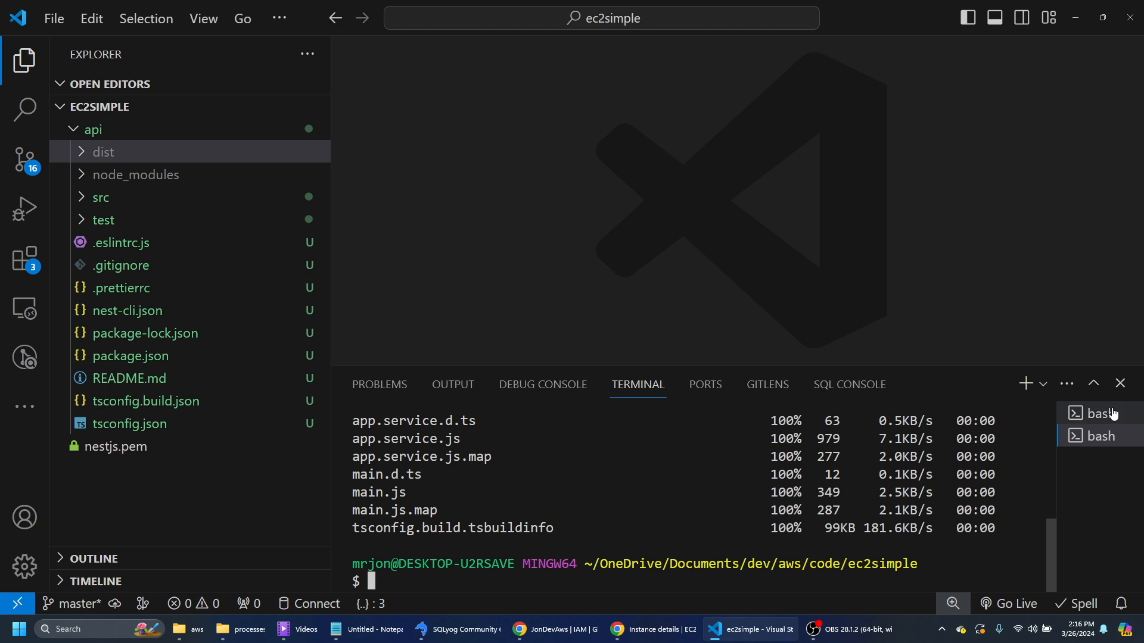
- In the SSH terminal, list the copied files with ls -l and check the installed Node version with node -v
click(1084, 413)
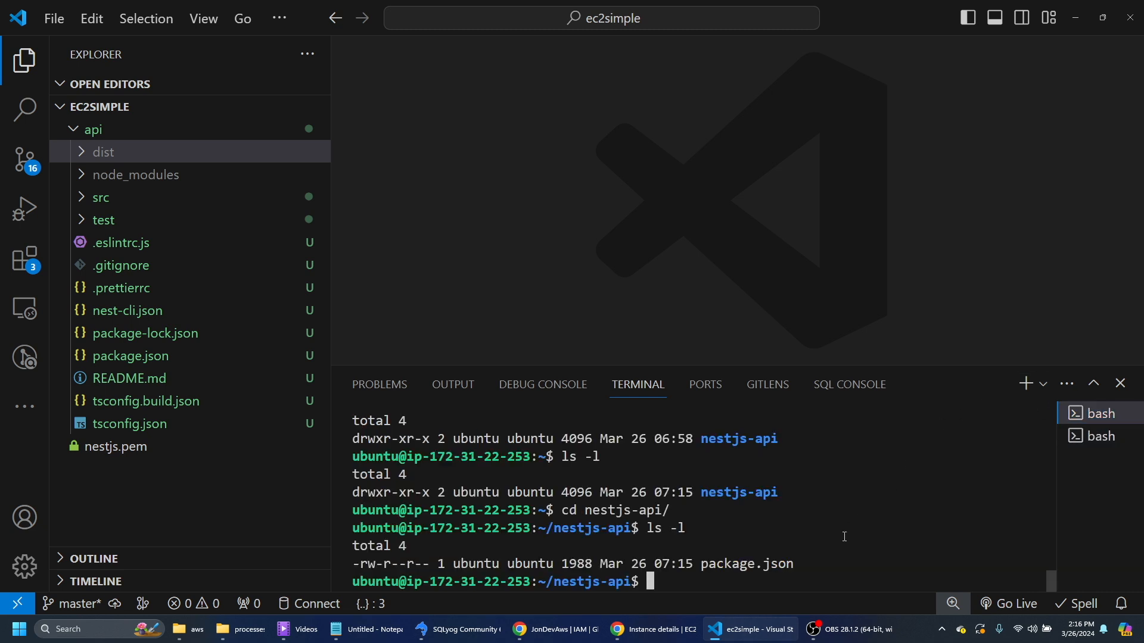
text(ls -l)
key(Return)
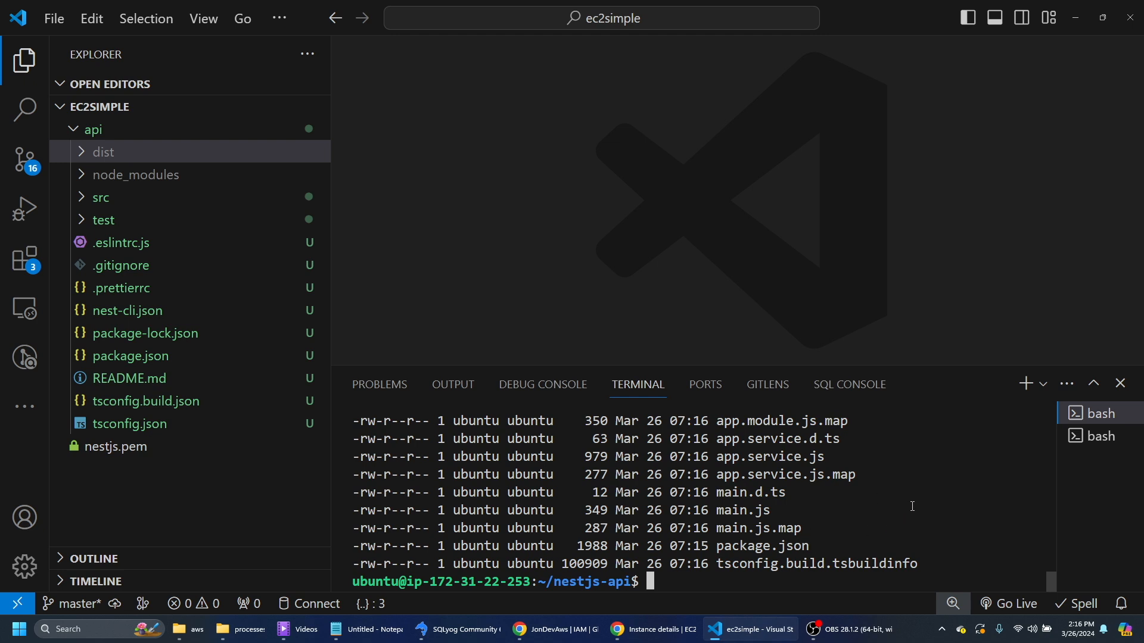
text(node -v)
key(Return)
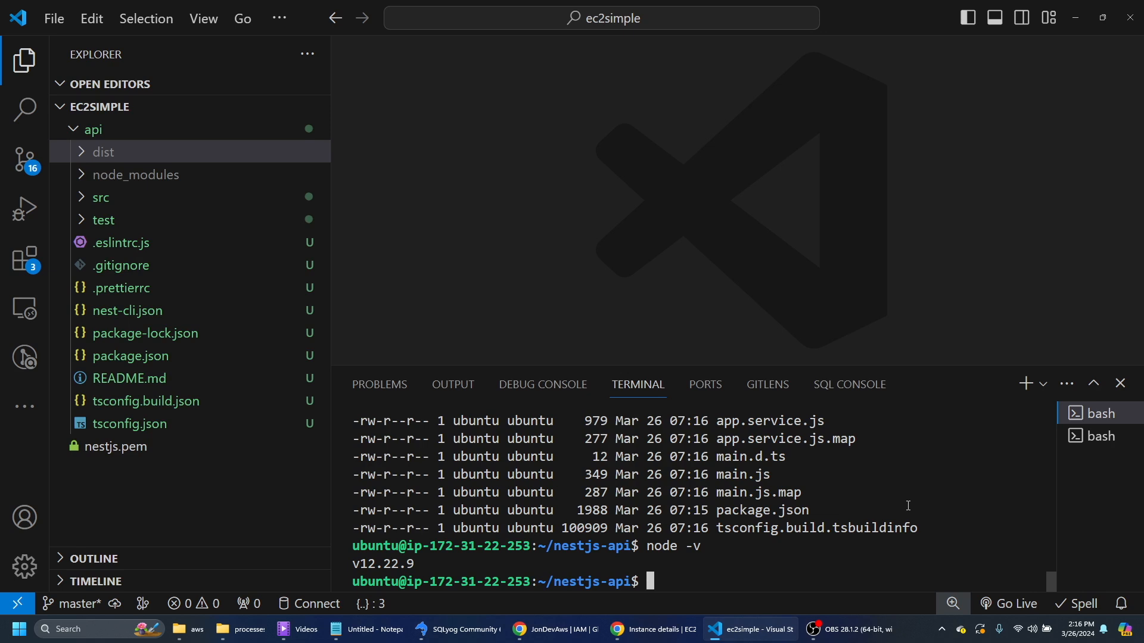
- Install the API's dependencies in nestjs-api on the instance by running npm install
text(npm install)
key(Return)
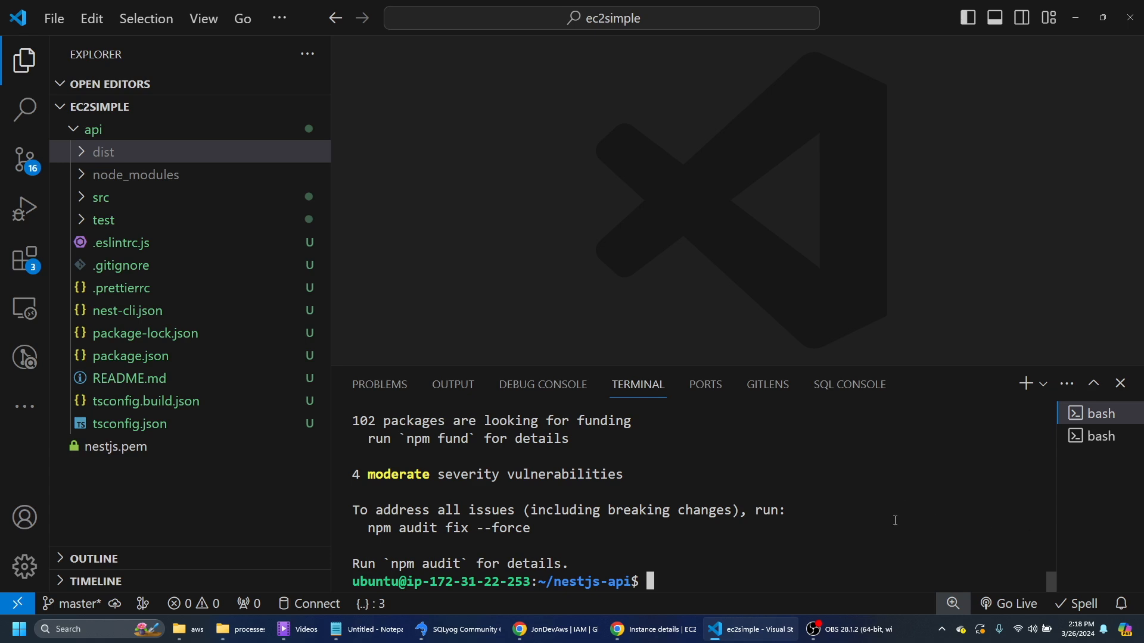
- Enter node main.js in the SSH terminal to start the NestJS API
text(node main.js)
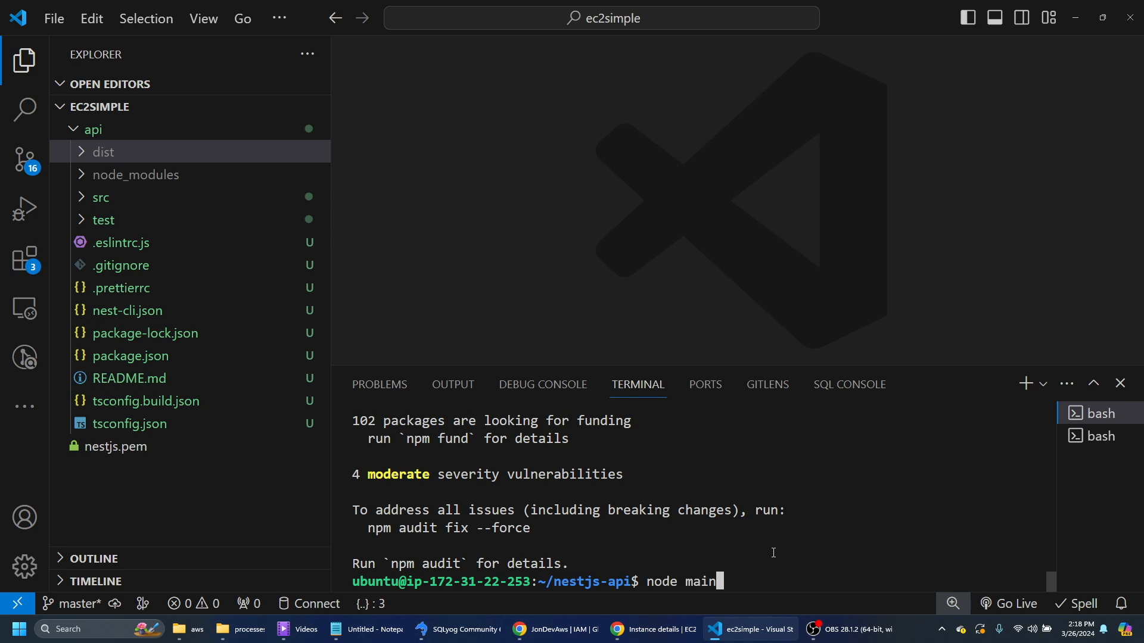